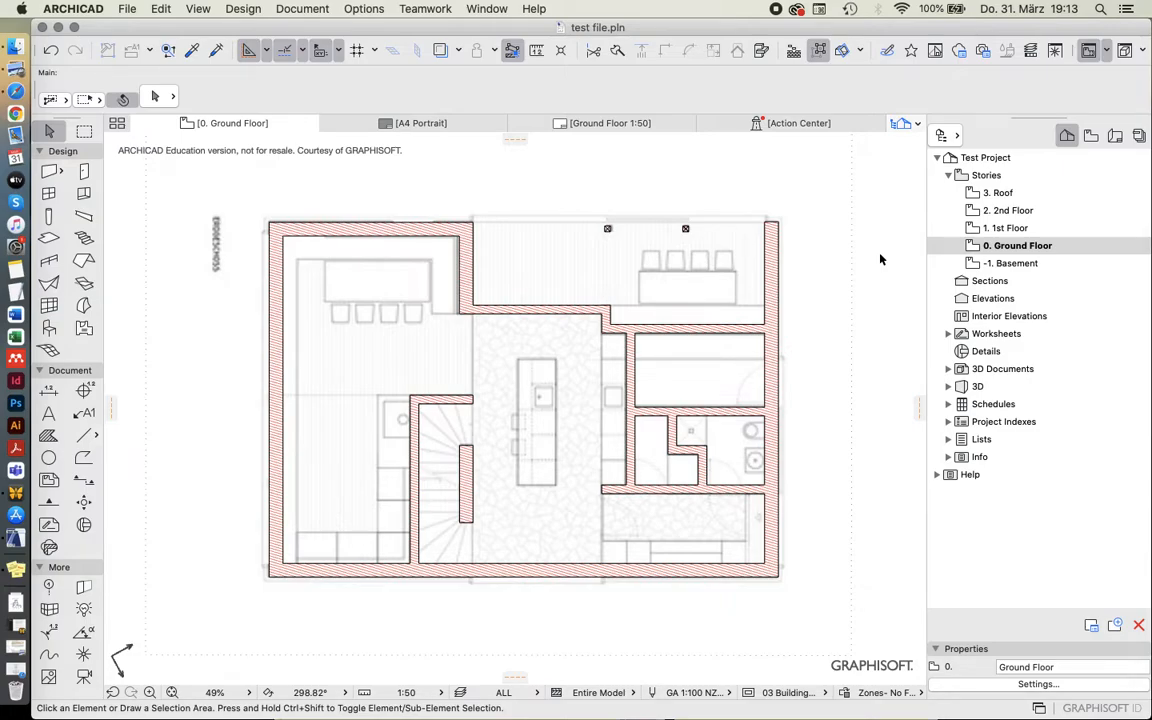
Examine the ground floor plan and the scanned drawing placed underneath the walls.
scroll(476, 310, up, 4)
scroll(476, 310, up, 15)
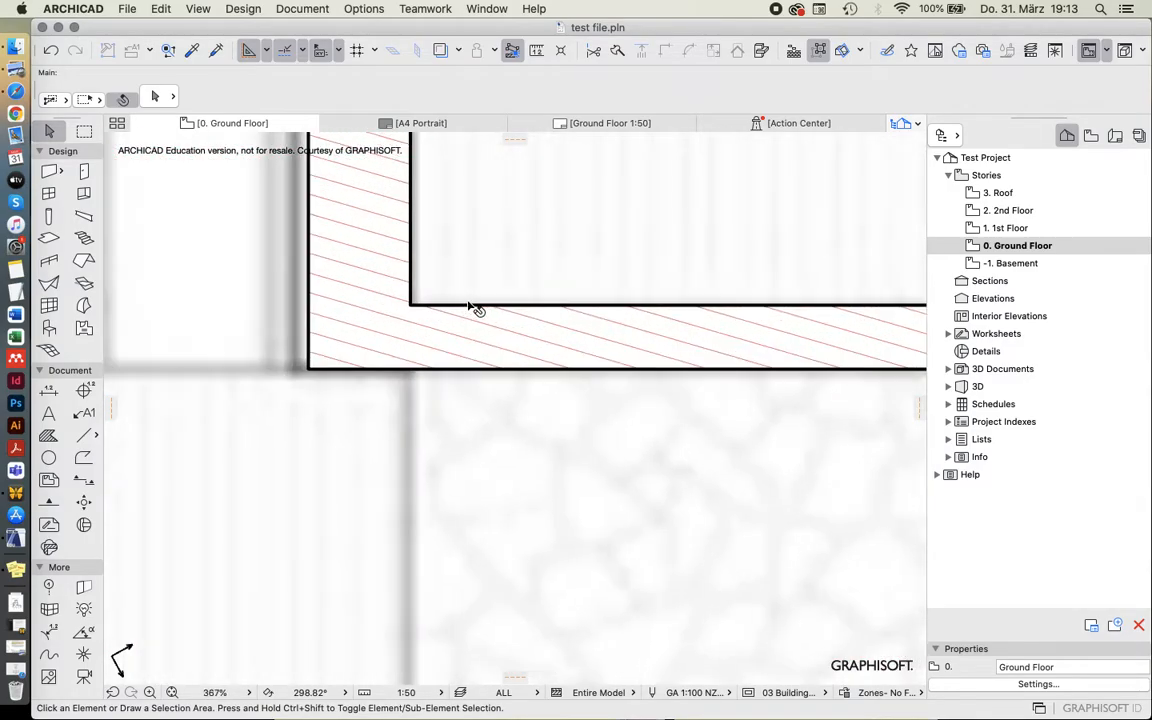
scroll(455, 311, down, 18)
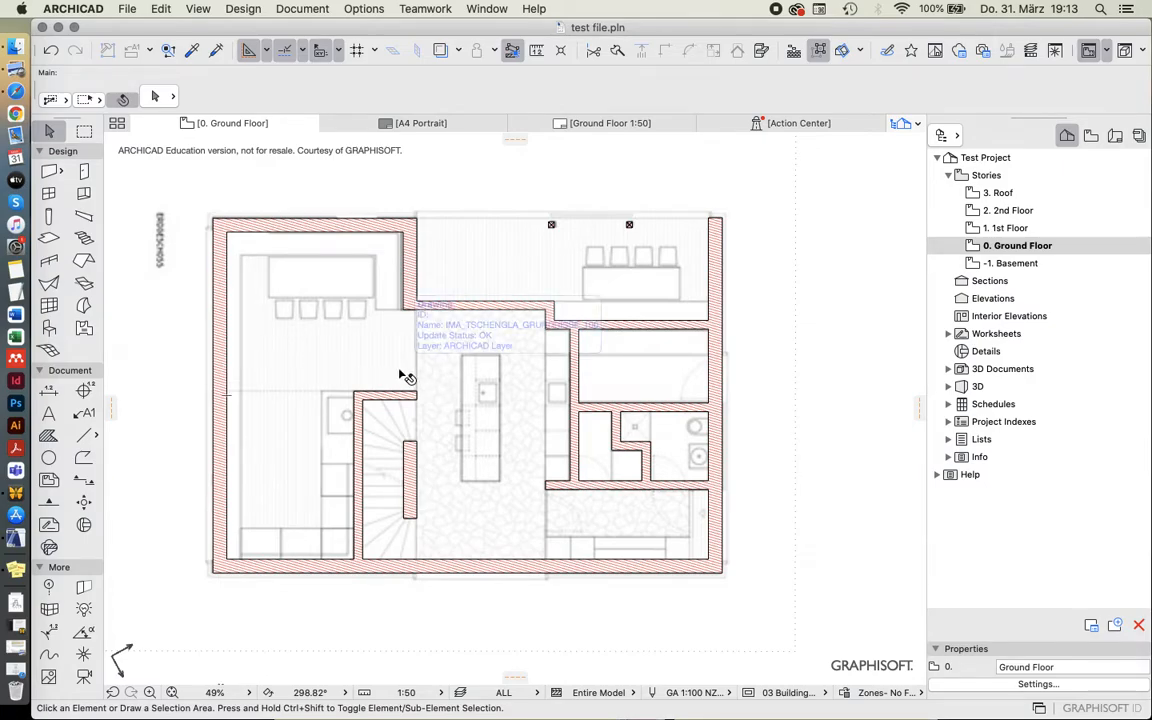
click(789, 210)
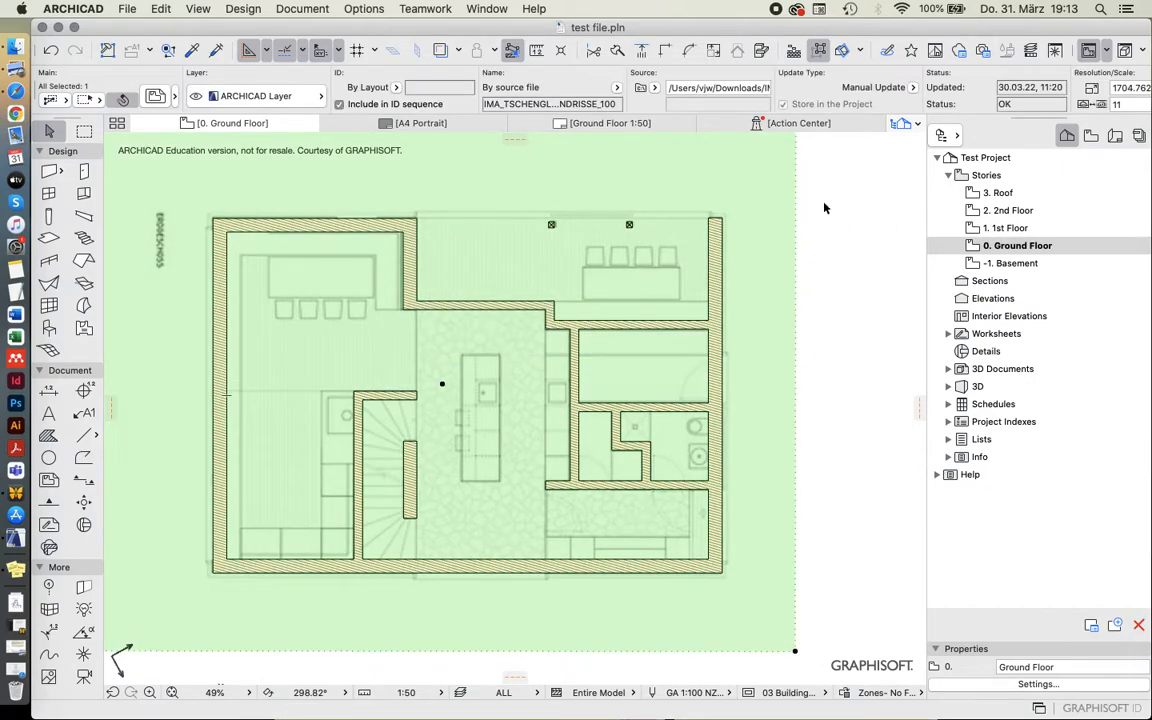
click(823, 206)
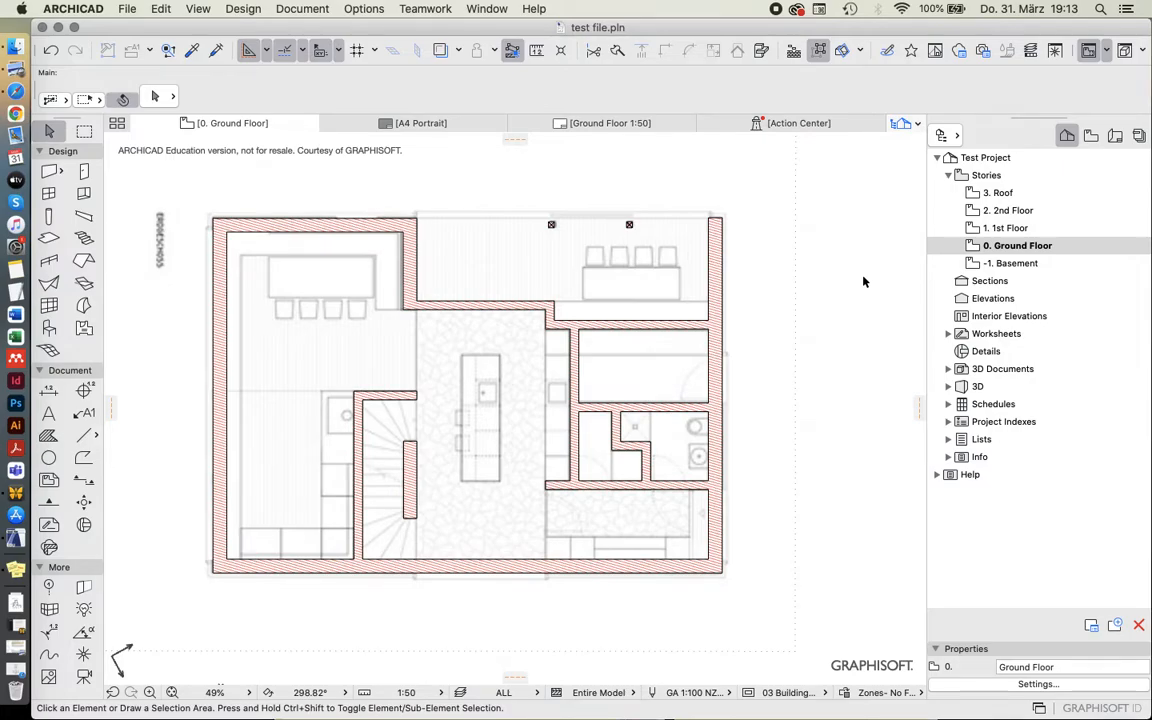
scroll(452, 475, down, 5)
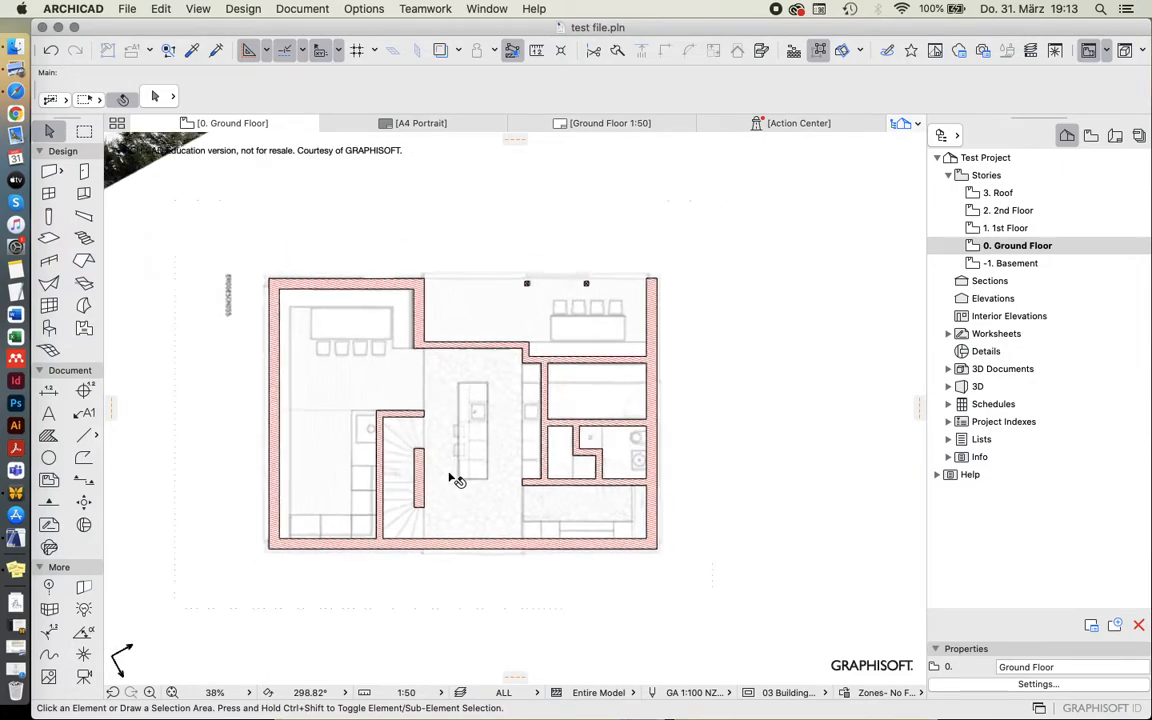
scroll(455, 462, up, 5)
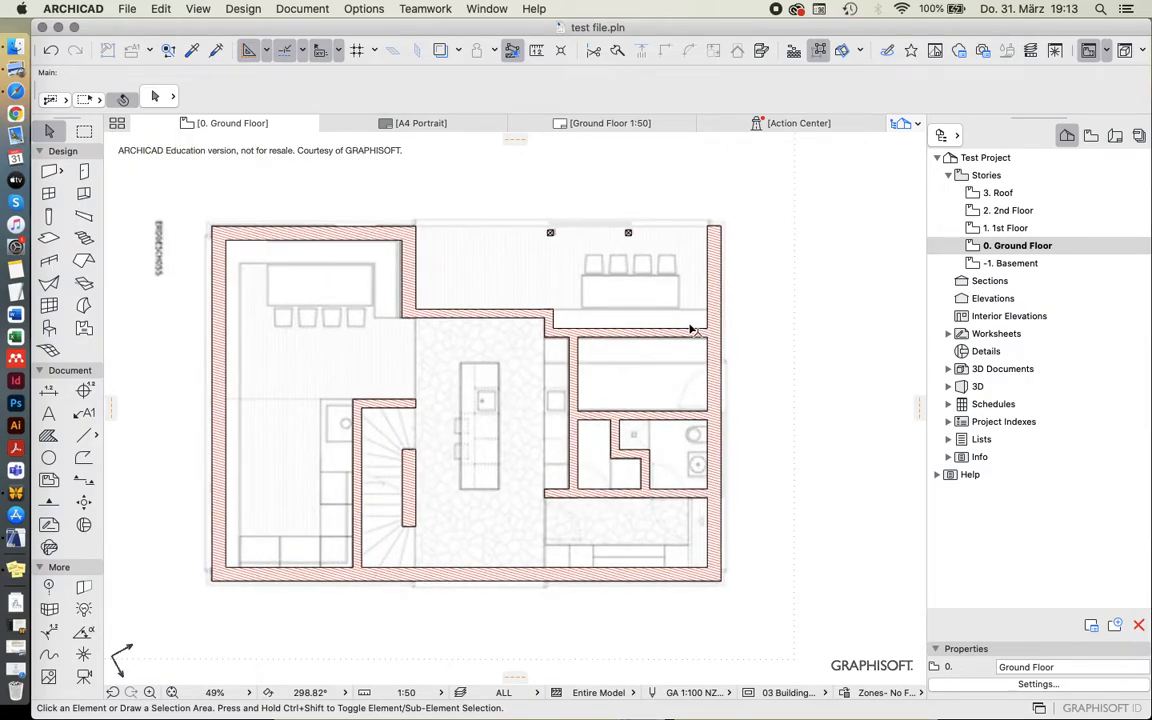
scroll(660, 327, down, 2)
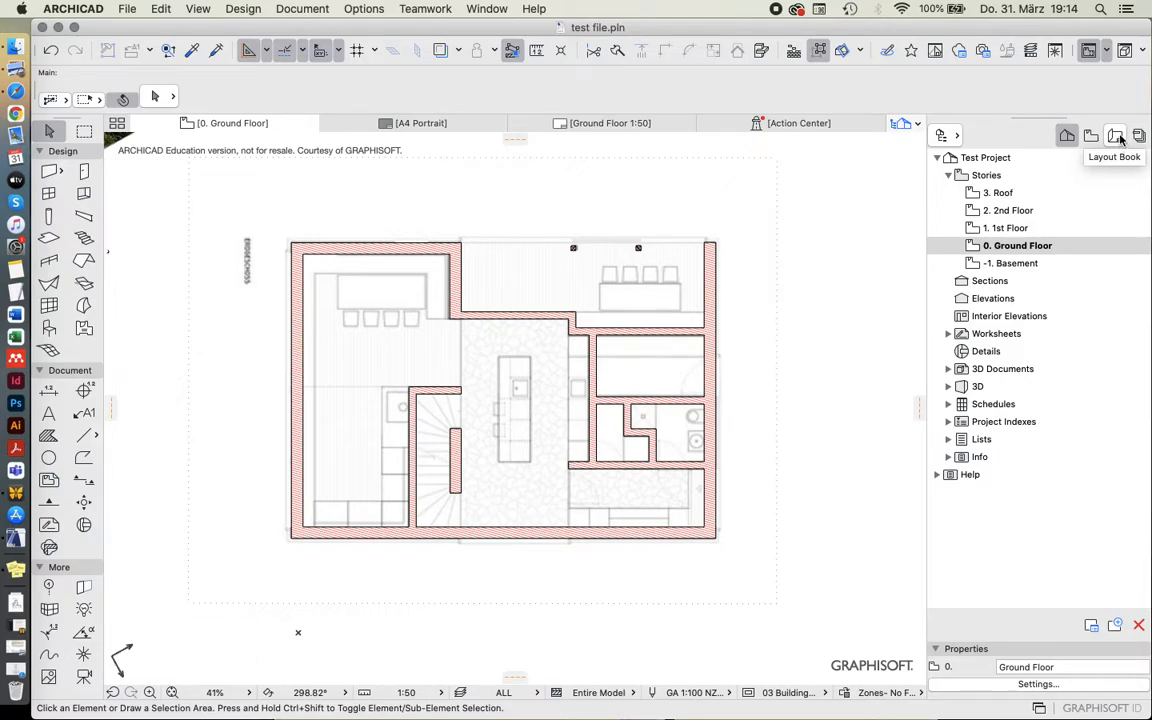
Show the layout book, select the Ground Floor 1:50 layout and list the available master layouts.
click(1117, 137)
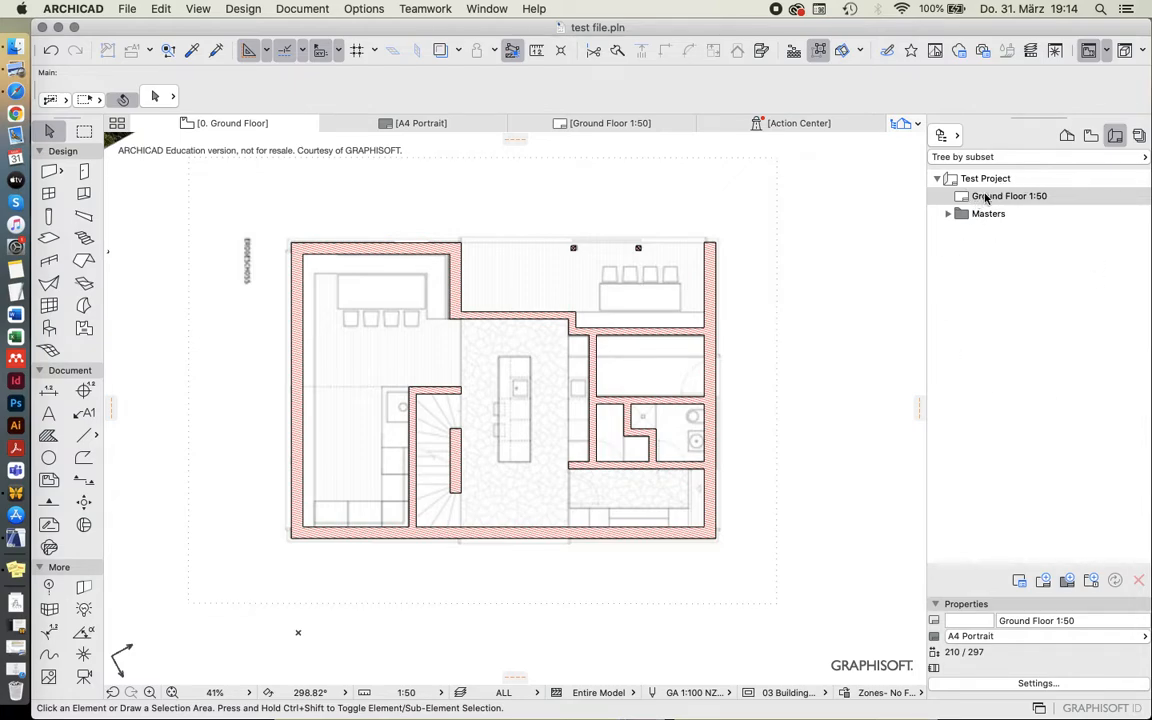
click(1012, 197)
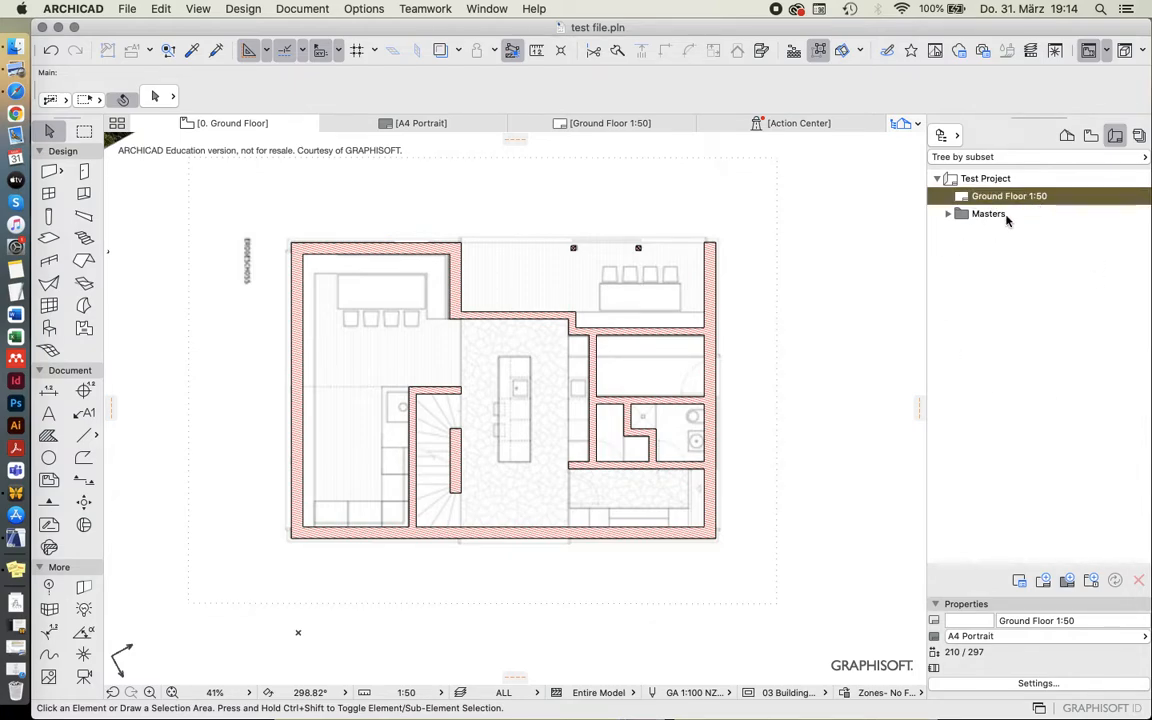
click(948, 215)
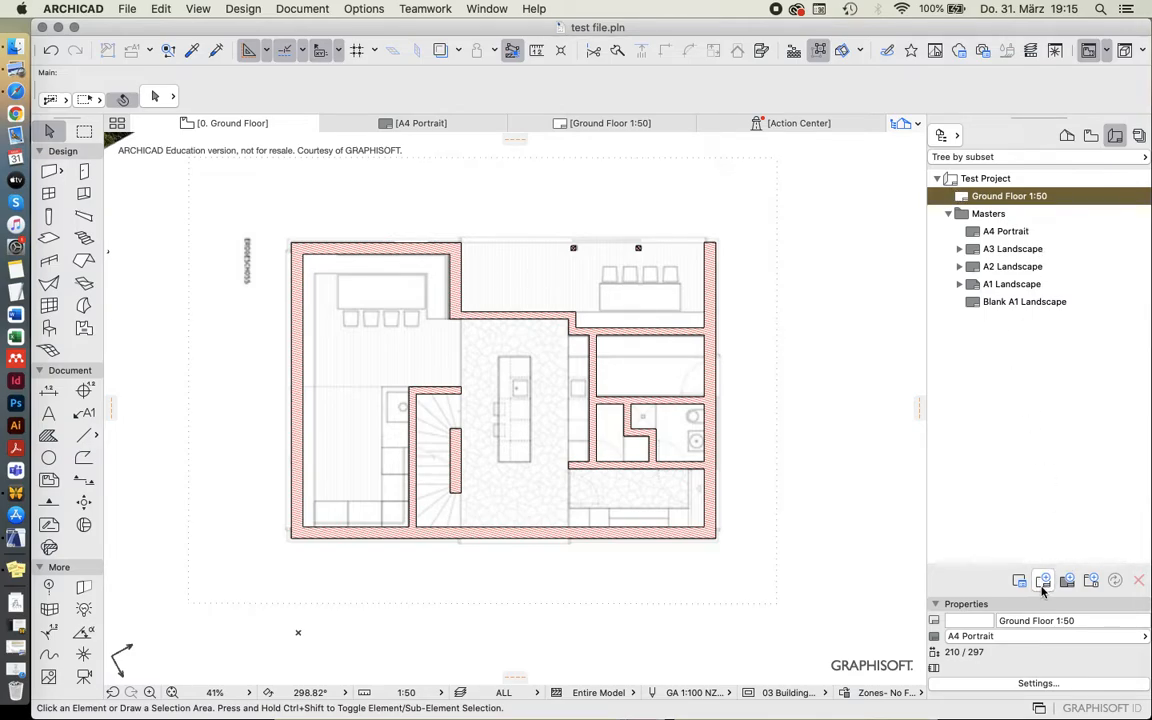
Create a new layout on the A1 Landscape master and reopen the Ground Floor 1:50 layout.
click(1042, 583)
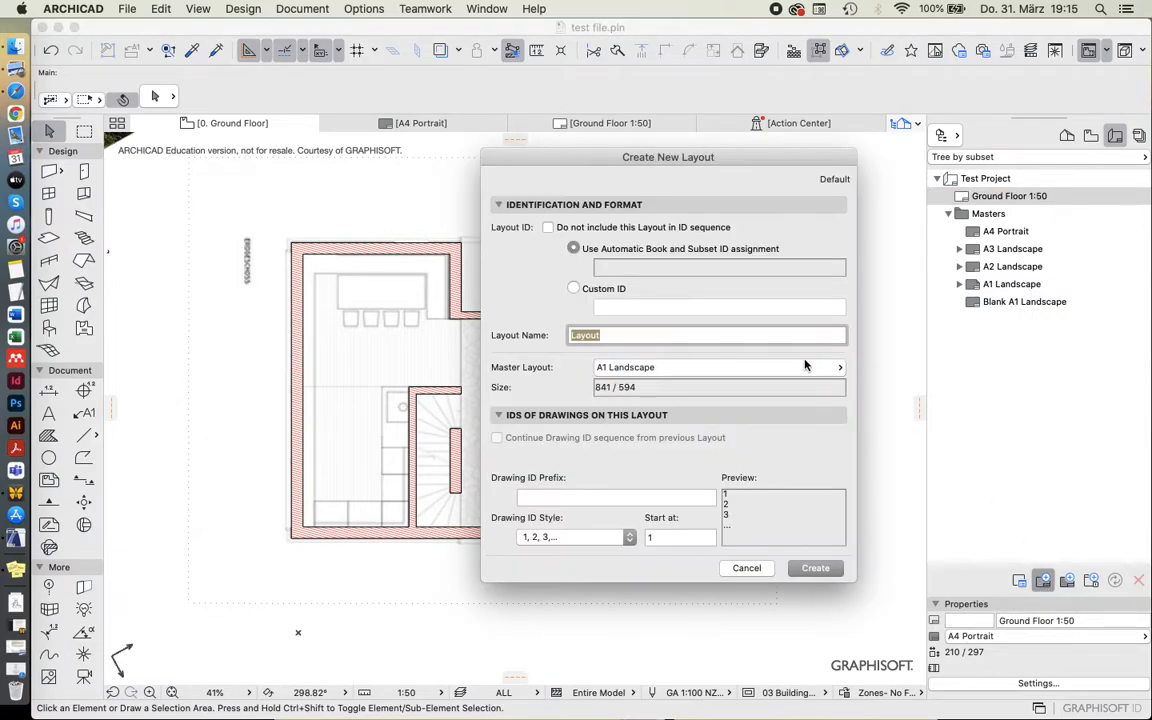
click(806, 568)
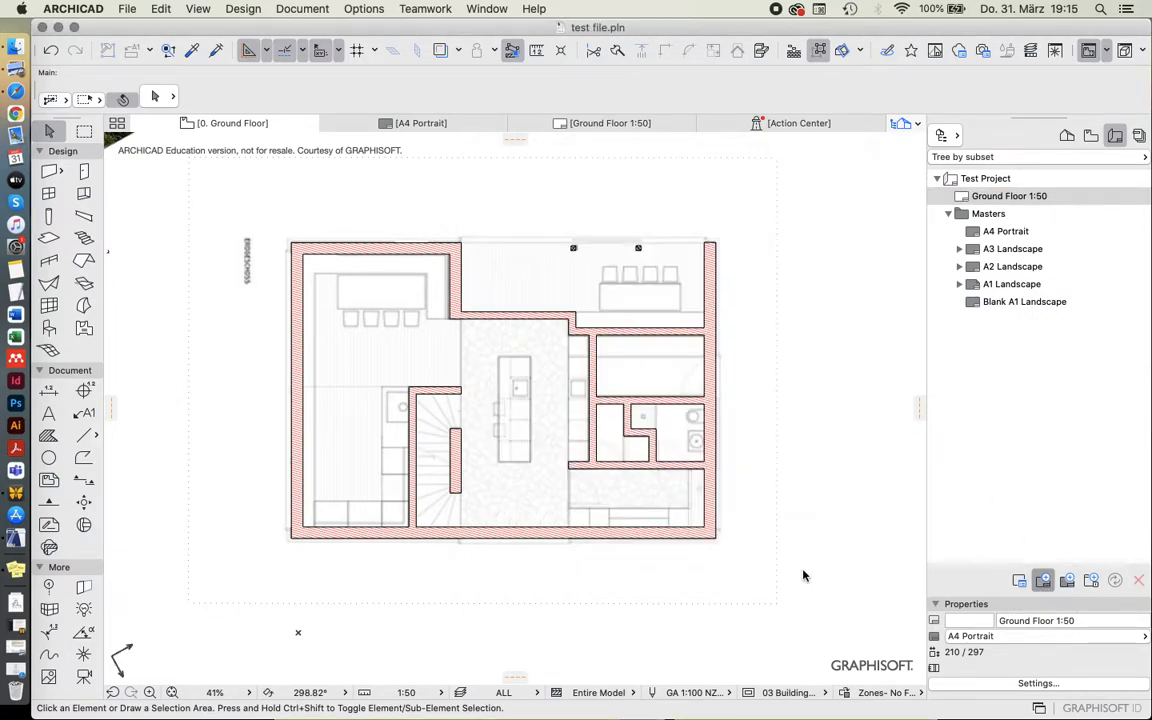
double_click(1005, 197)
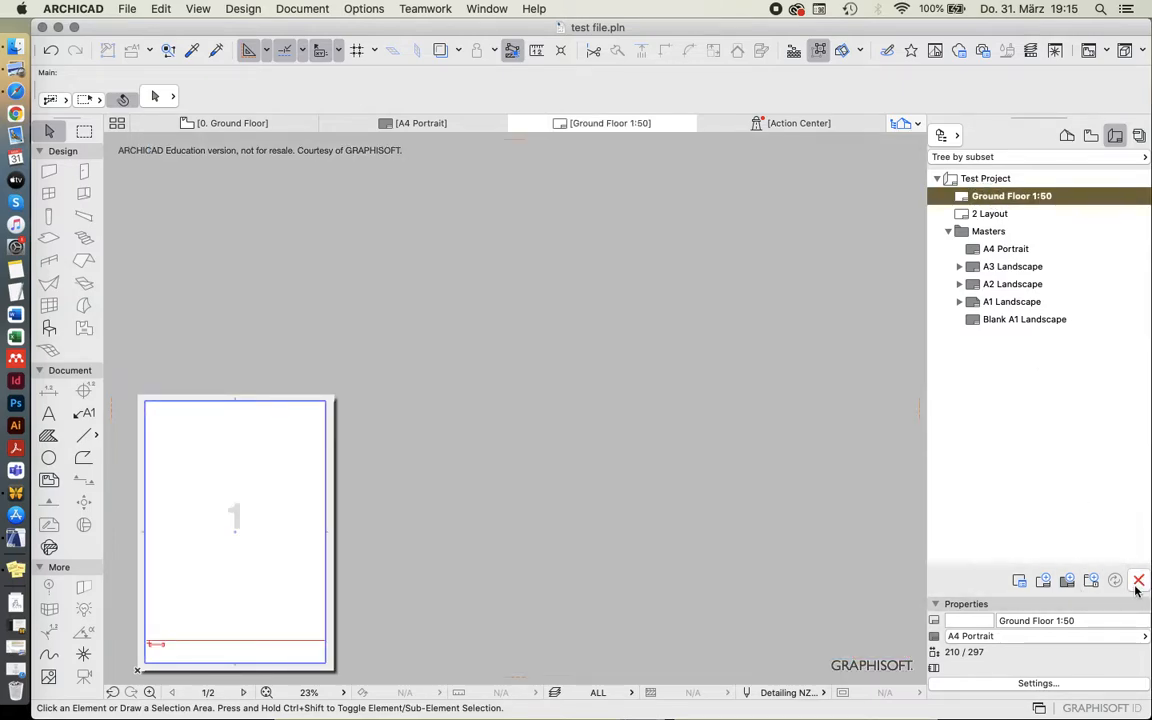
Delete the extra A1 Landscape layout from the layout book.
click(988, 215)
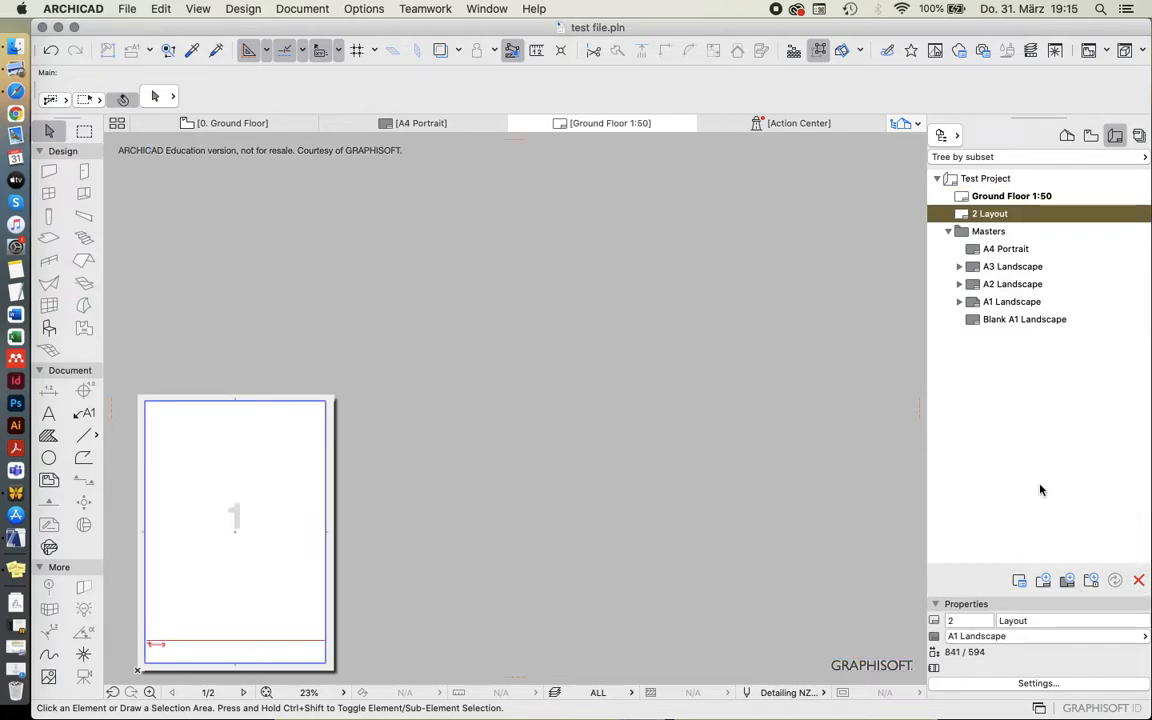
click(1139, 581)
click(776, 284)
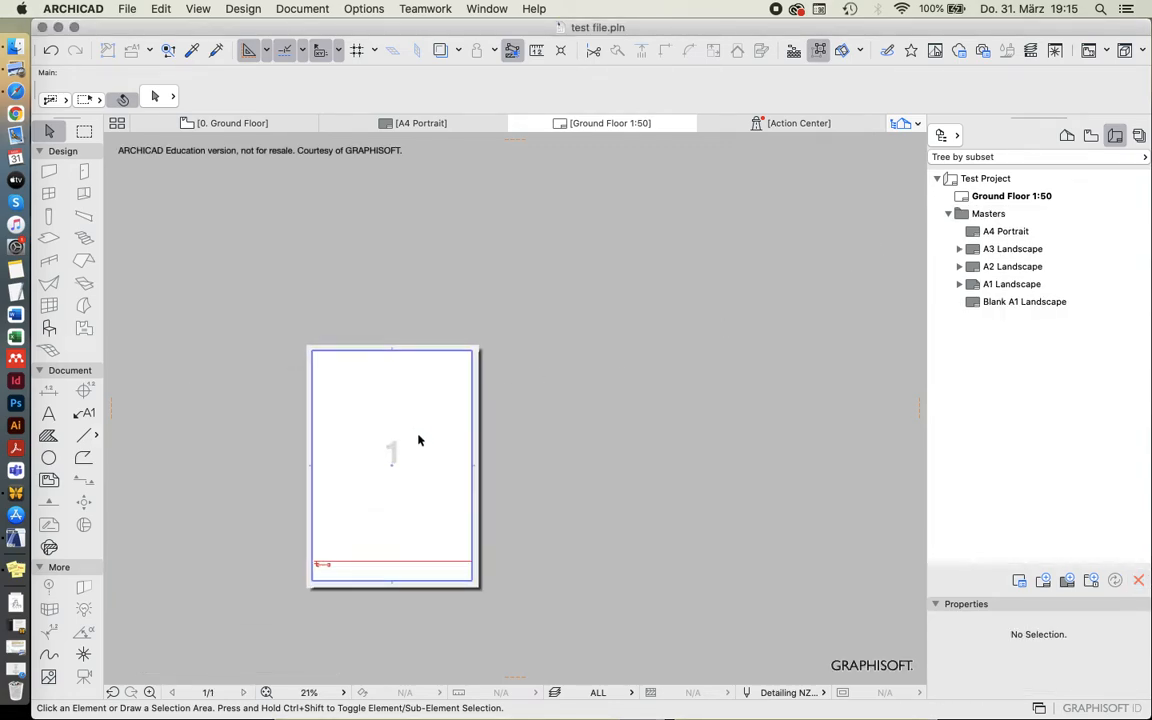
Open the A3 Landscape master layout for editing.
click(997, 198)
click(994, 232)
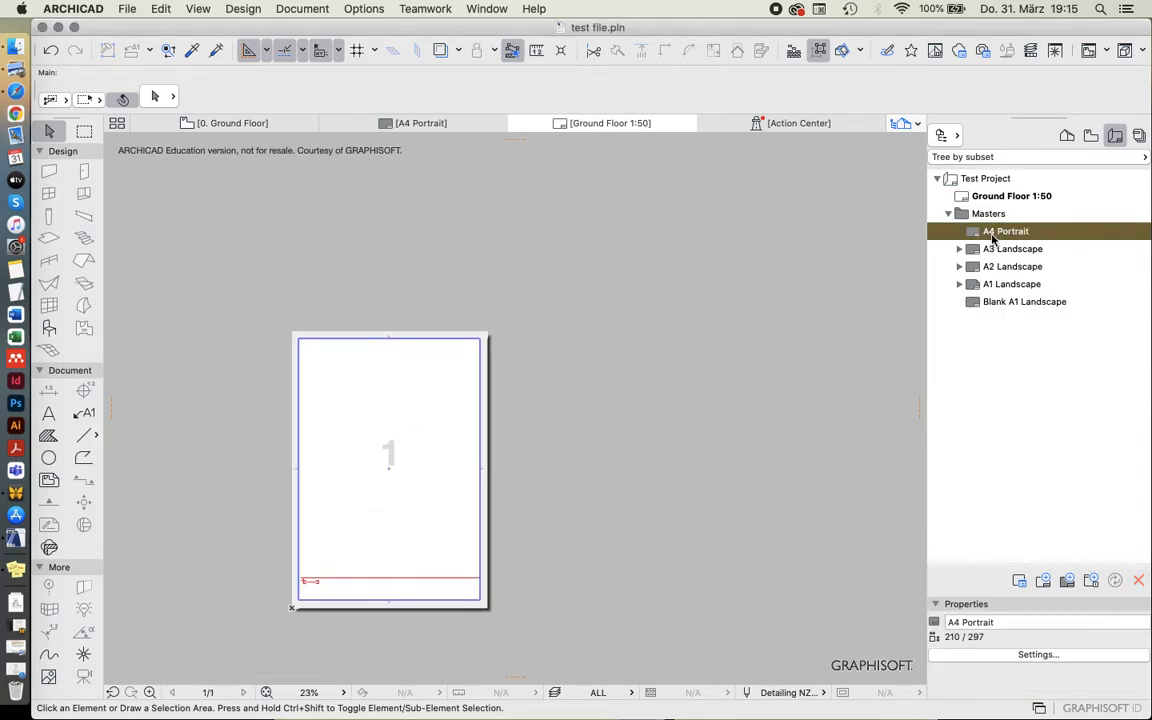
double_click(1010, 249)
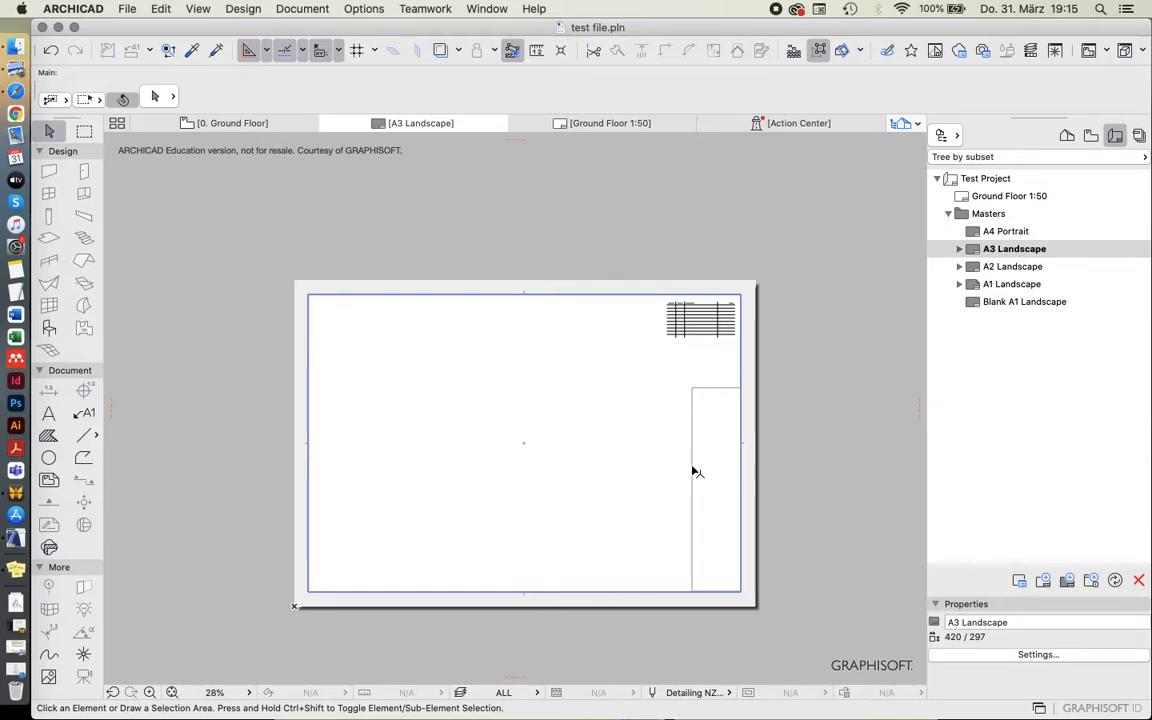
scroll(692, 470, up, 2)
click(703, 281)
click(823, 275)
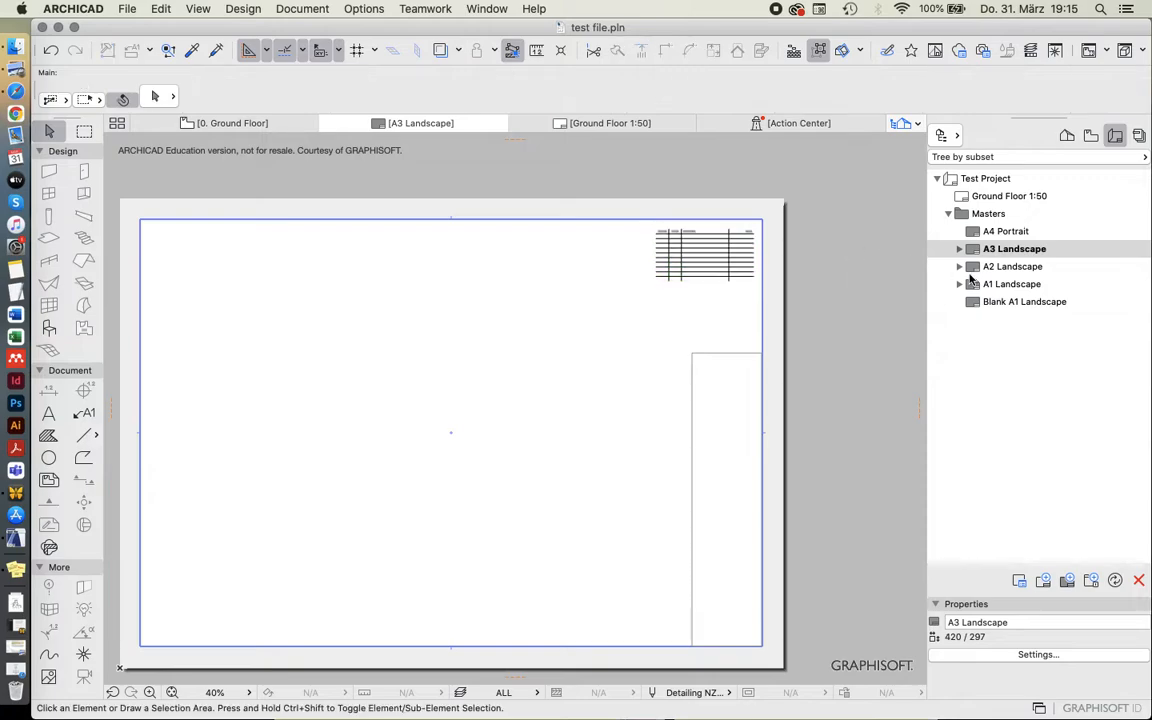
click(988, 215)
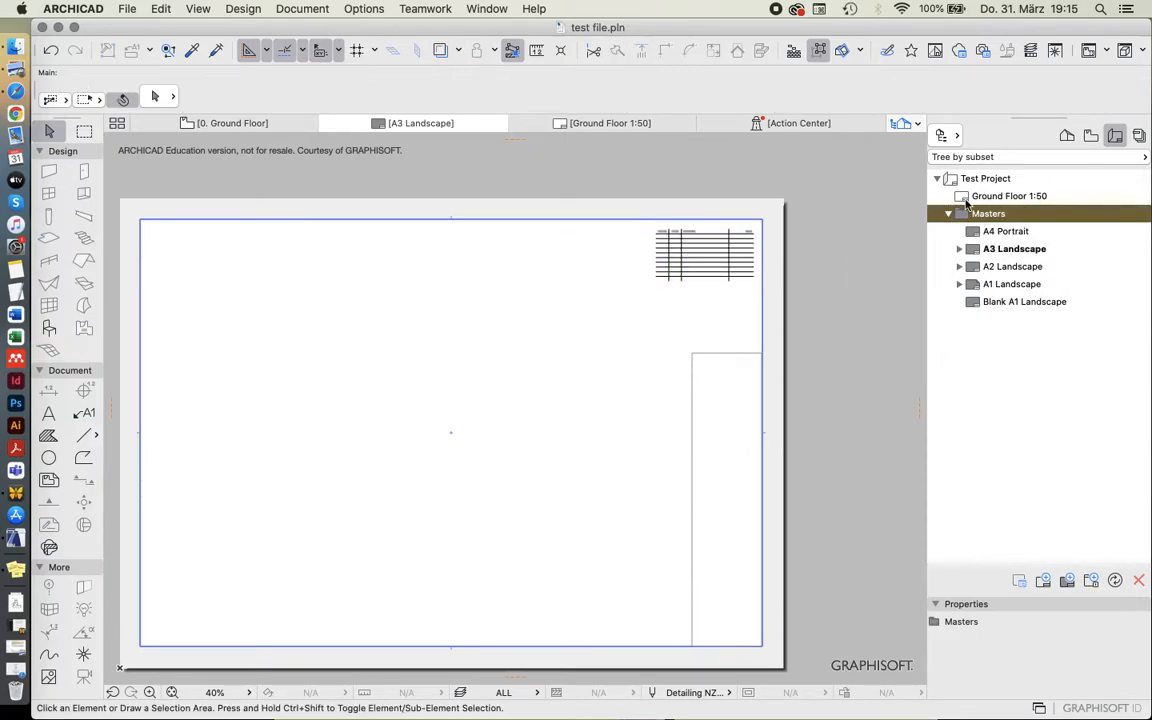
click(995, 249)
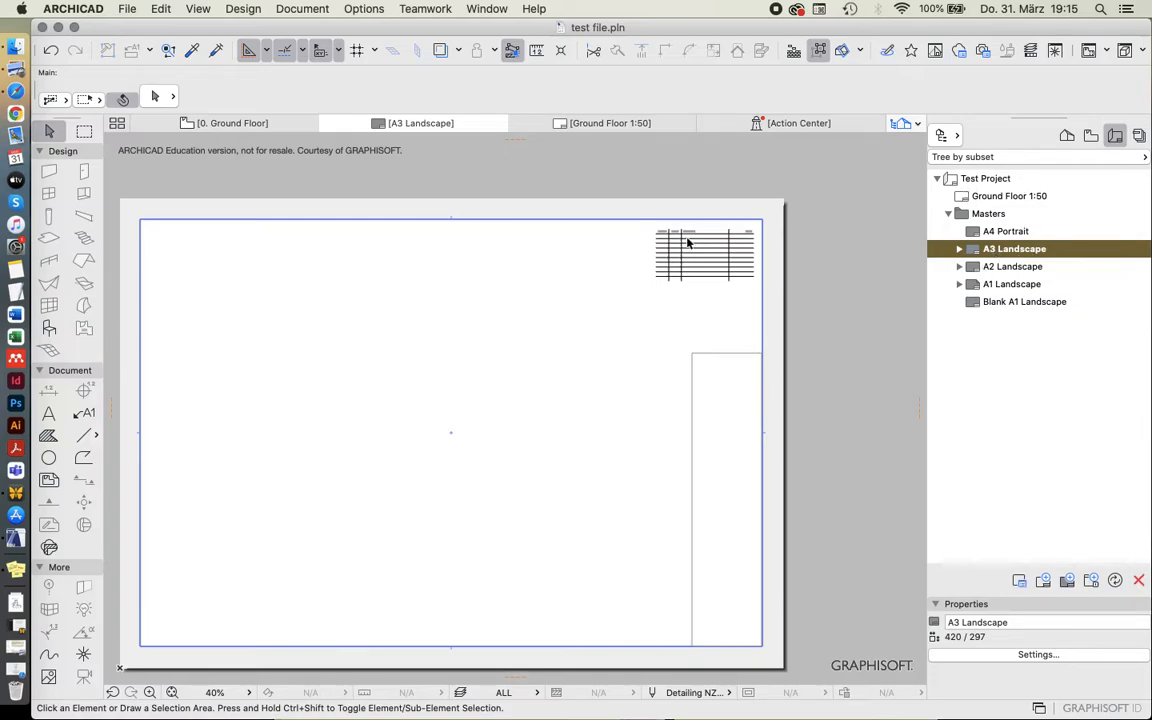
Delete the revision table and the title block frame from the A3 Landscape master.
scroll(687, 242, down, 3)
drag(248, 176, 790, 577)
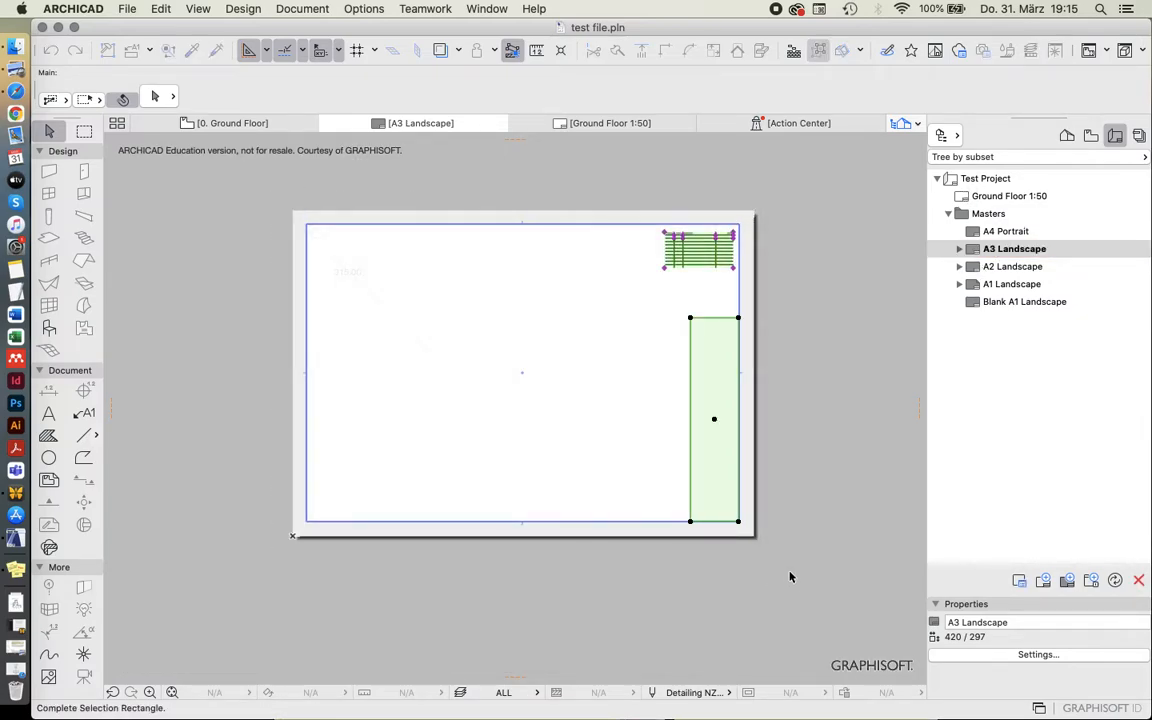
key(Delete)
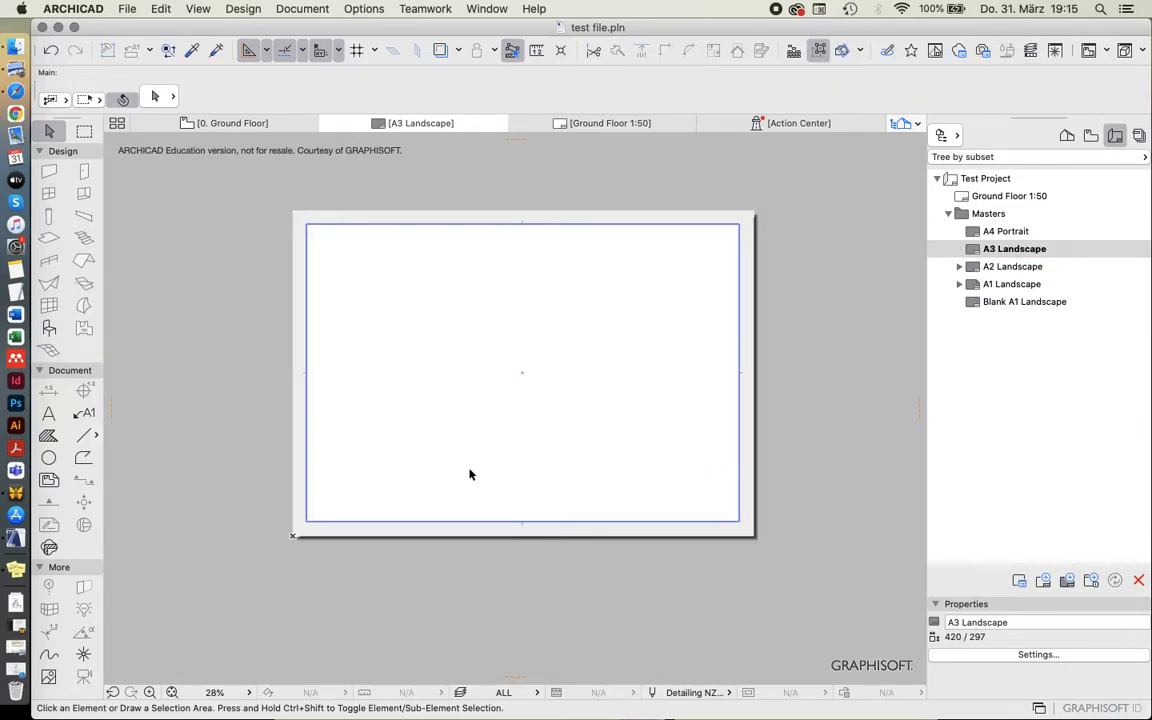
Draw a horizontal solid line across the full printable width of the A3 master, slightly above the lower margin.
click(84, 435)
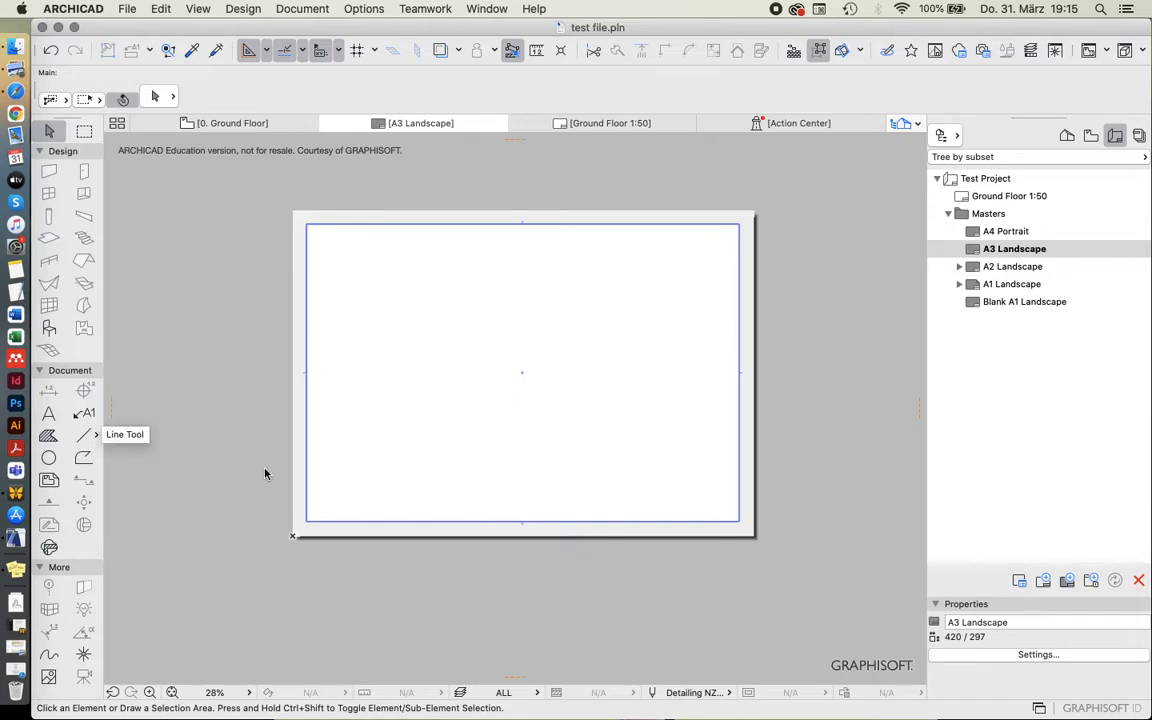
click(310, 499)
click(740, 498)
key(Escape)
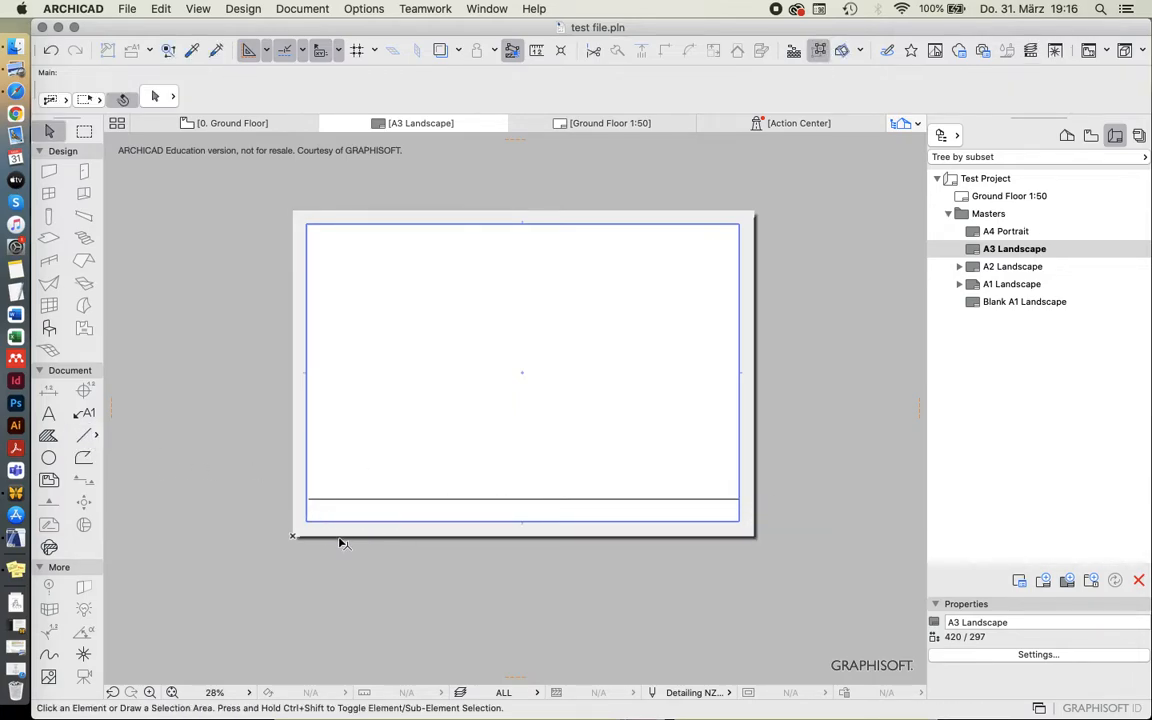
Add the text "The Test Project" in the strip below the line, near the sheet's lower-left corner.
scroll(340, 542, up, 3)
click(49, 413)
click(304, 482)
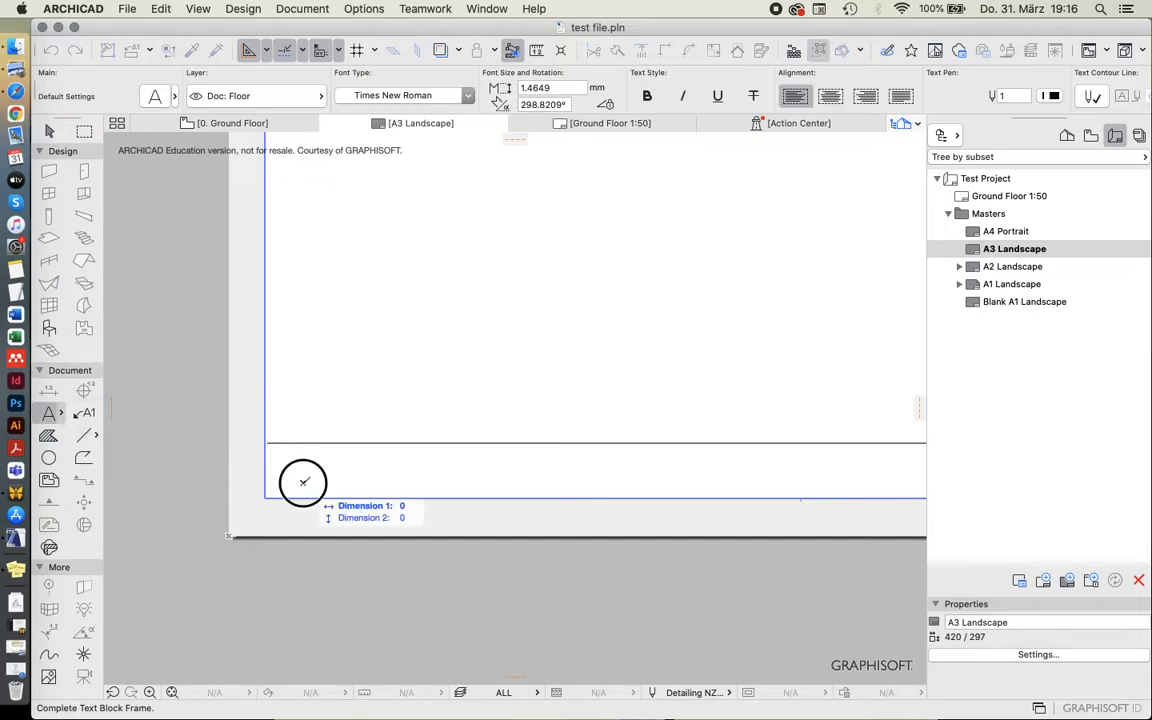
click(304, 482)
text(The)
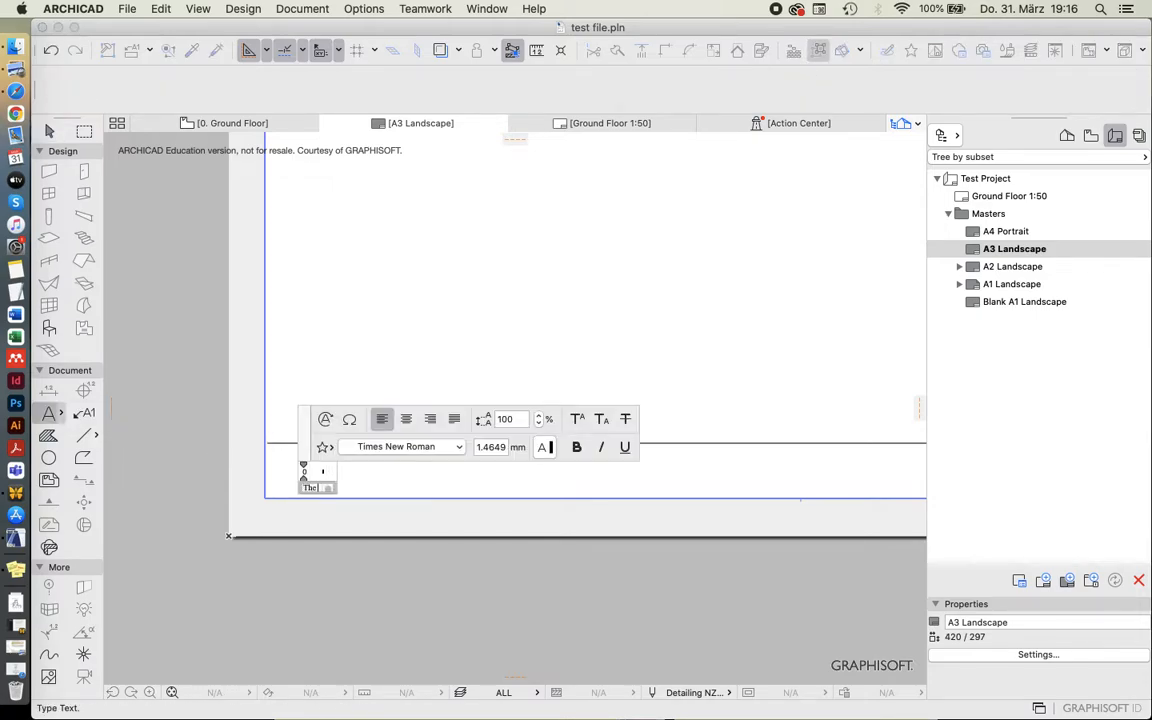
text( Test project)
click(334, 488)
click(325, 518)
key(Escape)
Set the project title text to 0° rotation and 2.5 mm size, and make it bold.
click(306, 493)
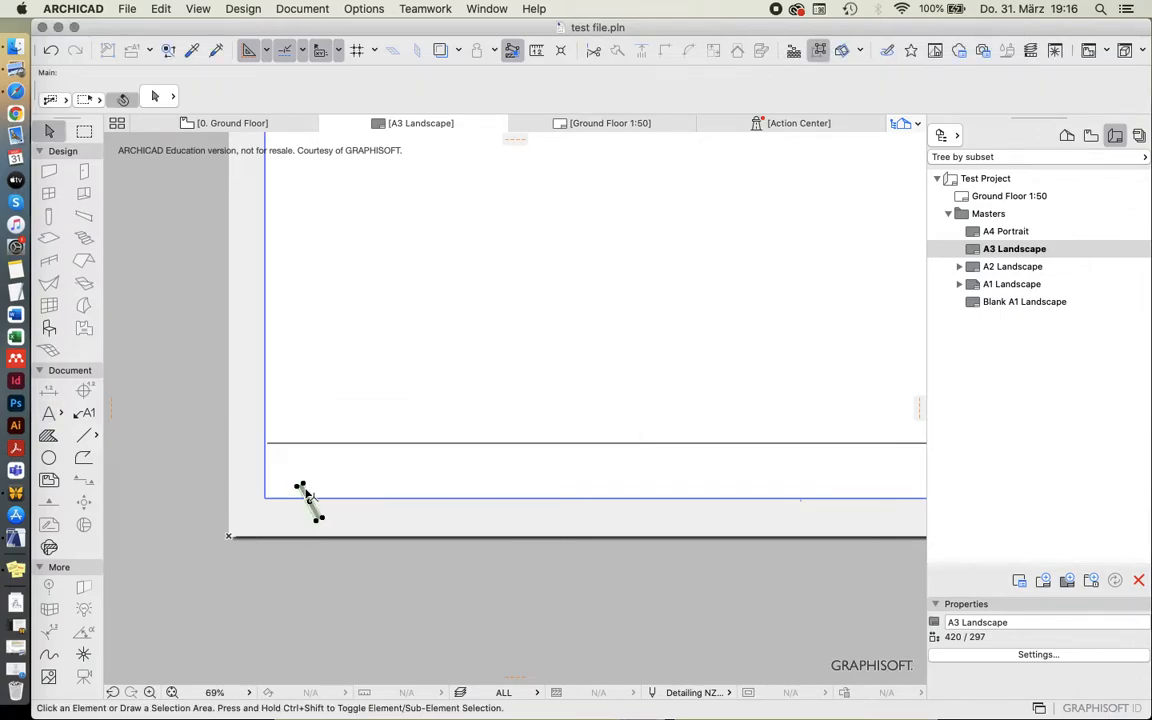
drag(569, 105, 333, 111)
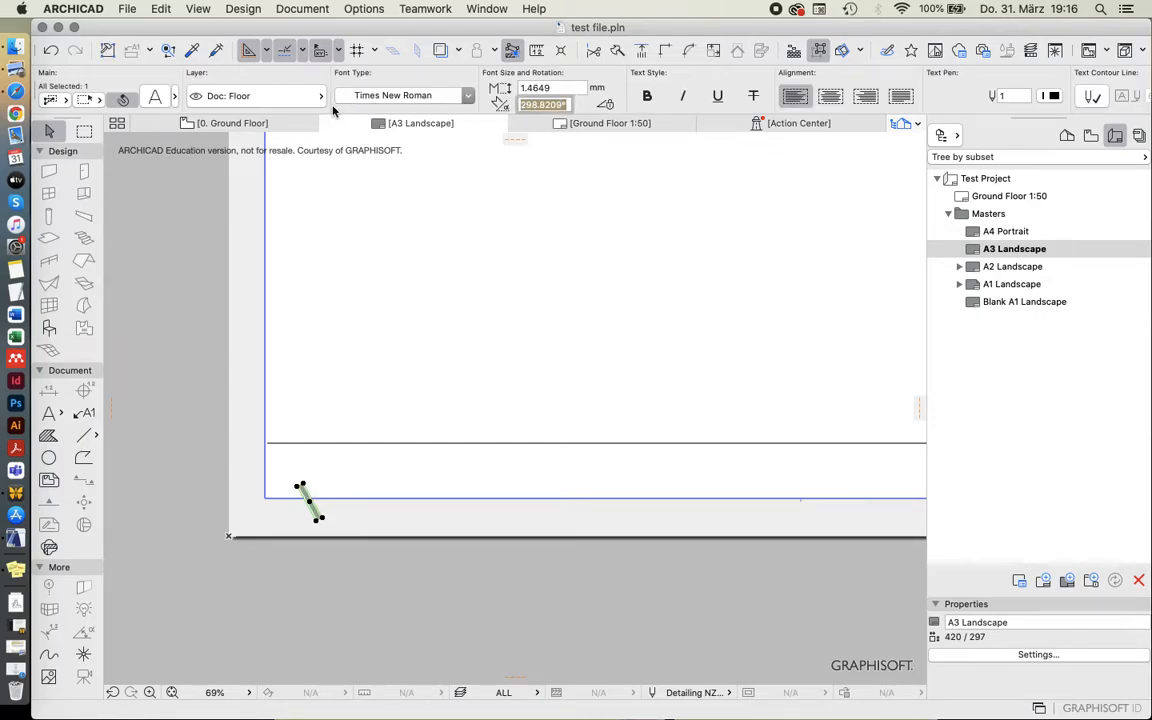
text(0)
key(Tab)
text(2)
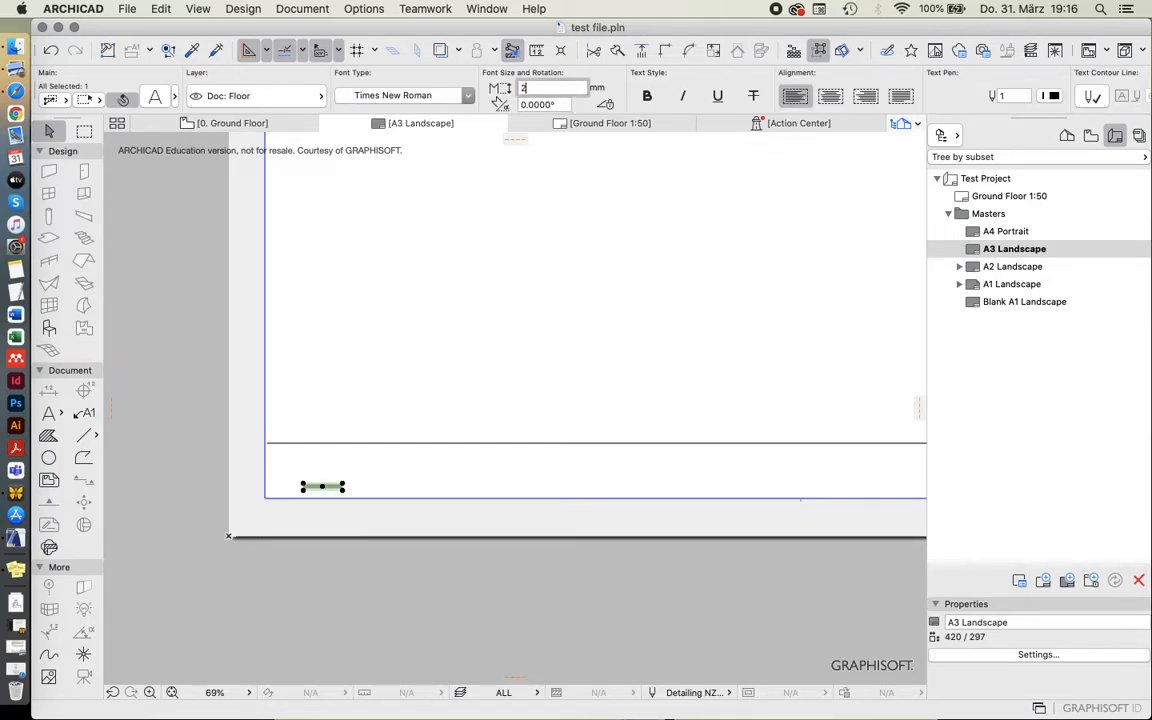
text(.5)
key(Return)
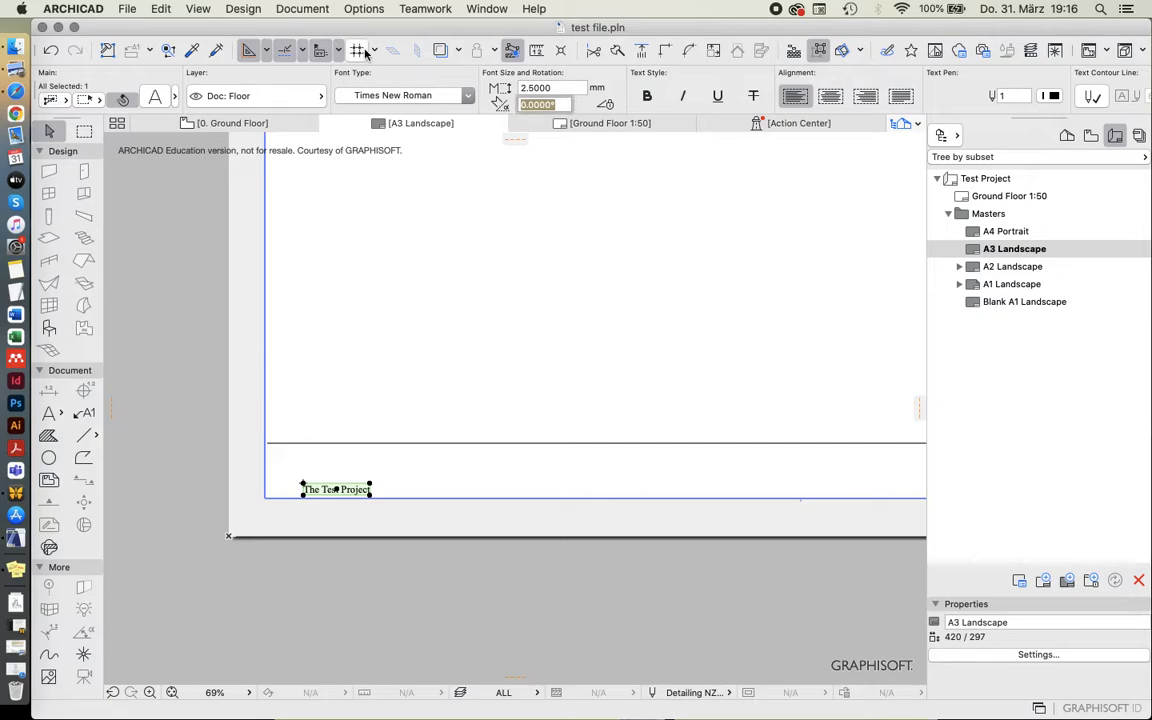
click(365, 320)
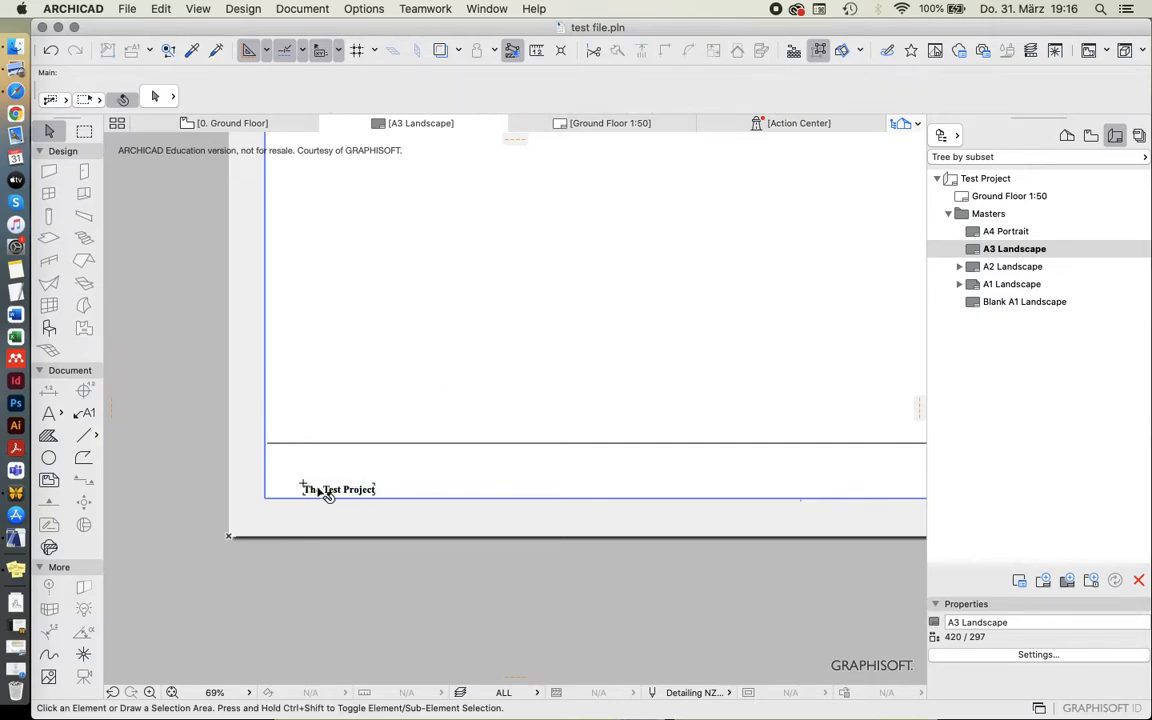
Move the project title text to the left margin, directly beneath the horizontal line.
key(super+d)
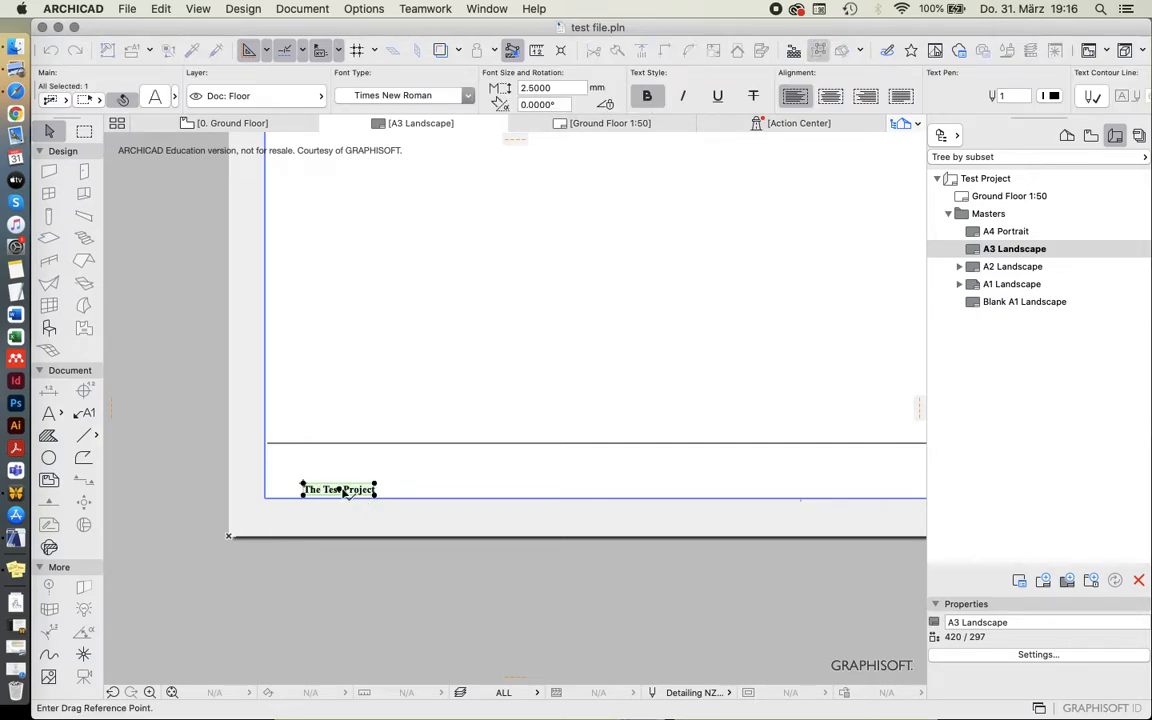
click(340, 489)
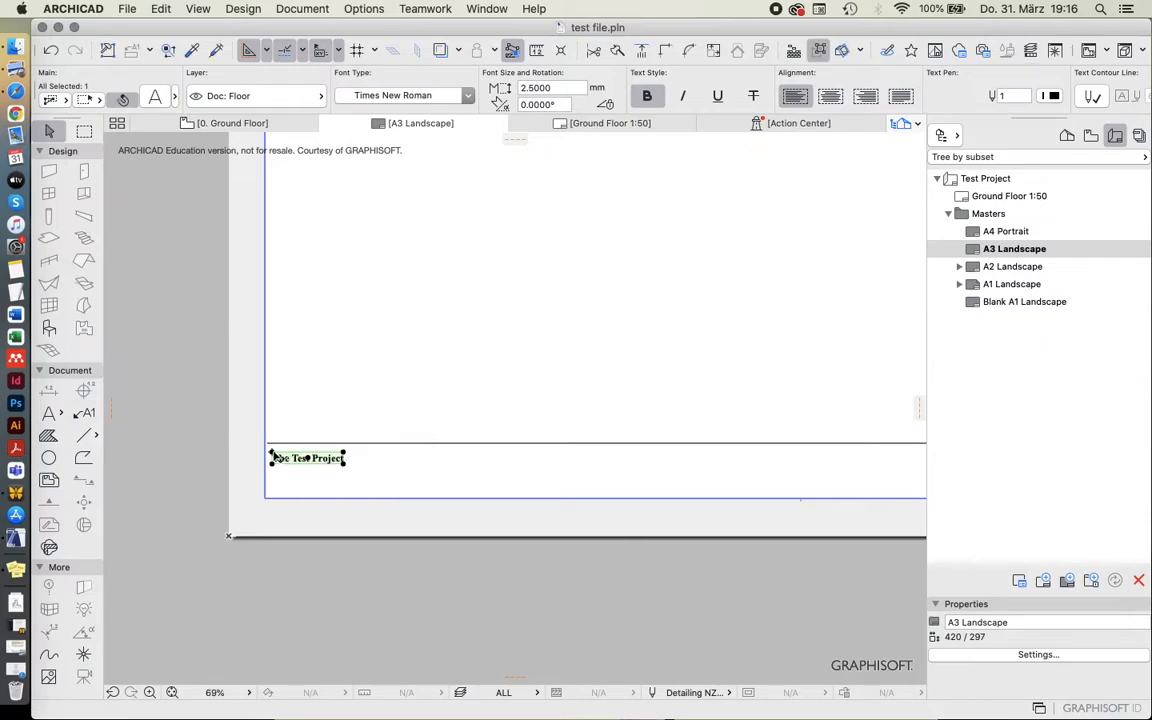
click(269, 447)
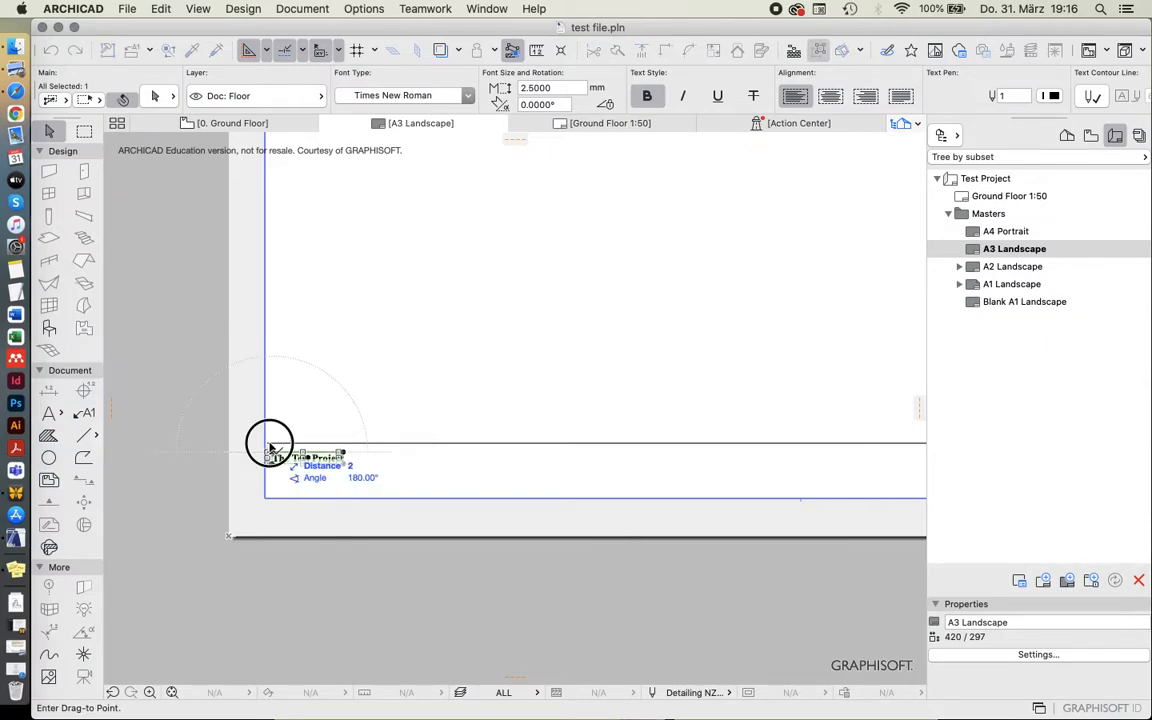
Try to move the horizontal line together with the project title down to the lower-left margin corner.
click(353, 505)
click(276, 449)
shift+click(274, 456)
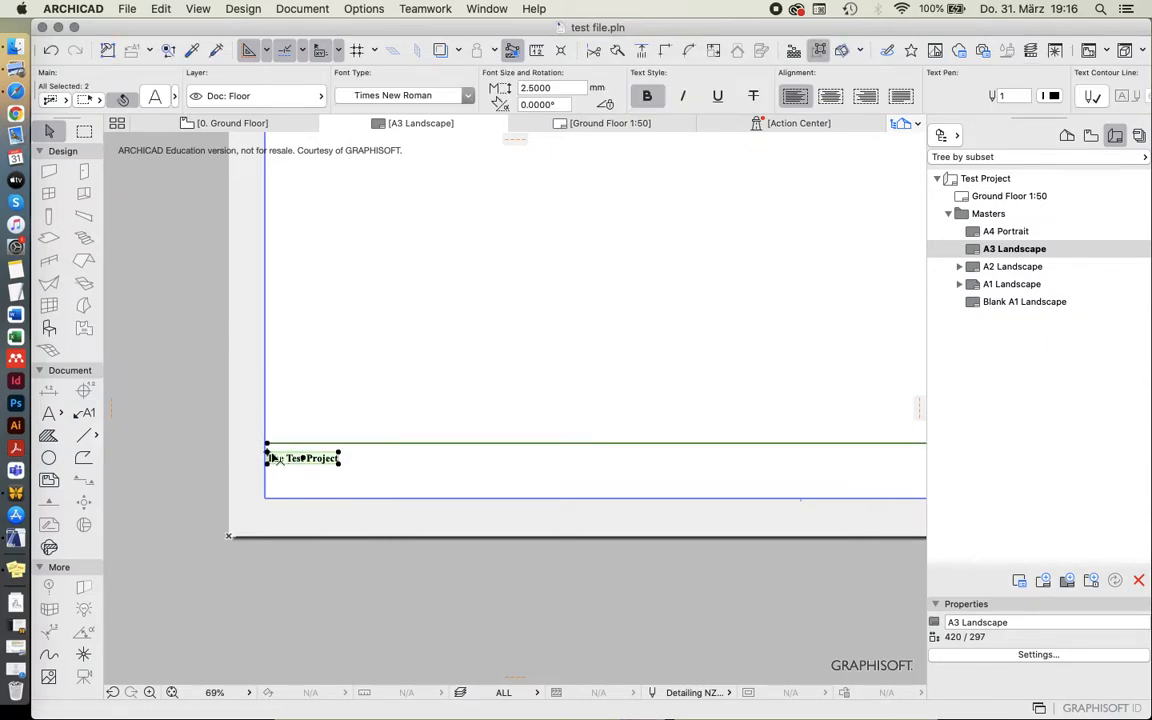
key(super+d)
click(268, 446)
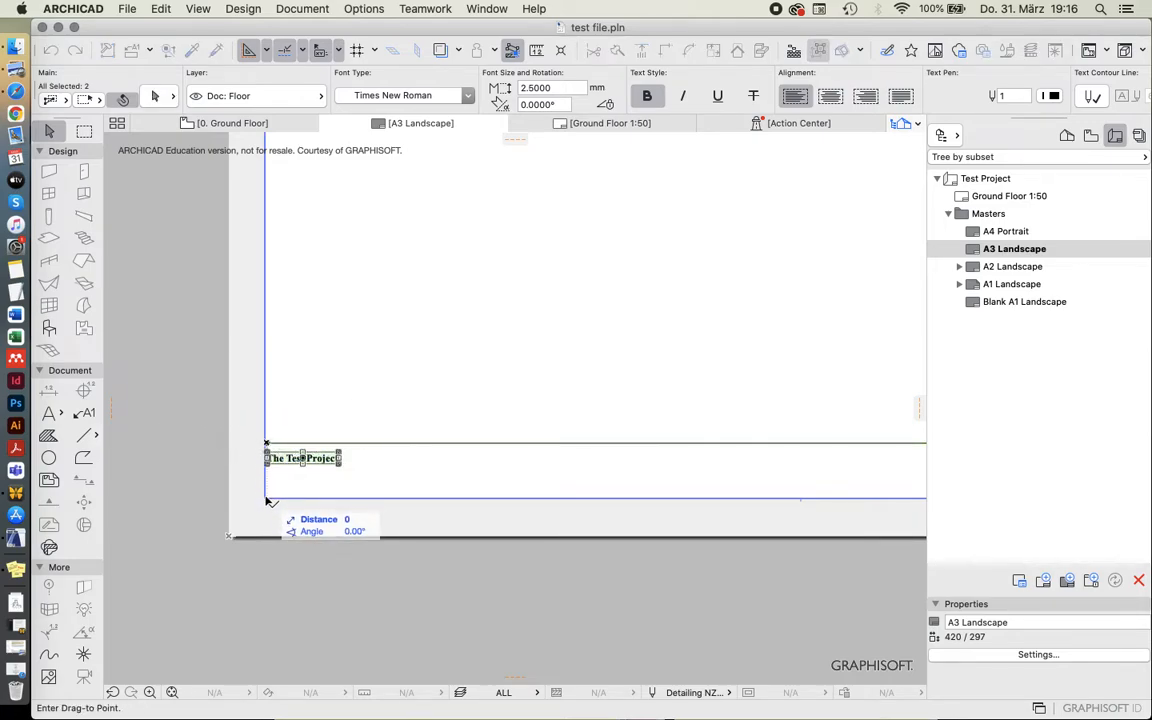
click(266, 500)
click(353, 404)
scroll(208, 520, down, 5)
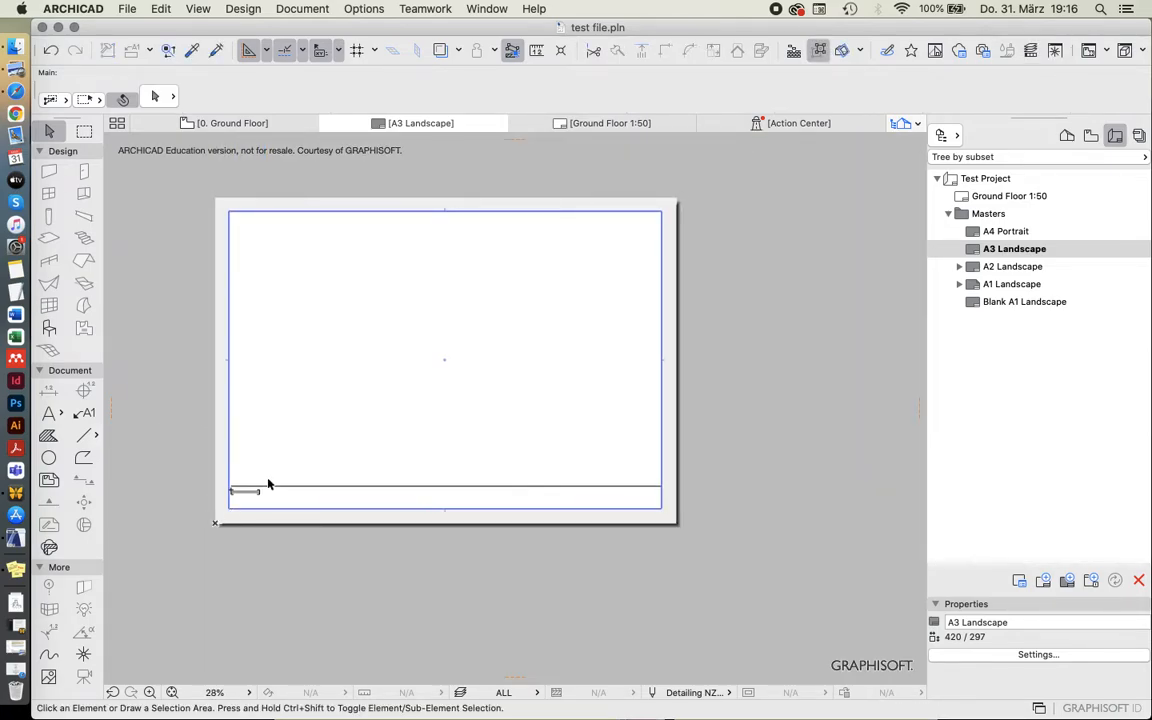
scroll(240, 496, up, 5)
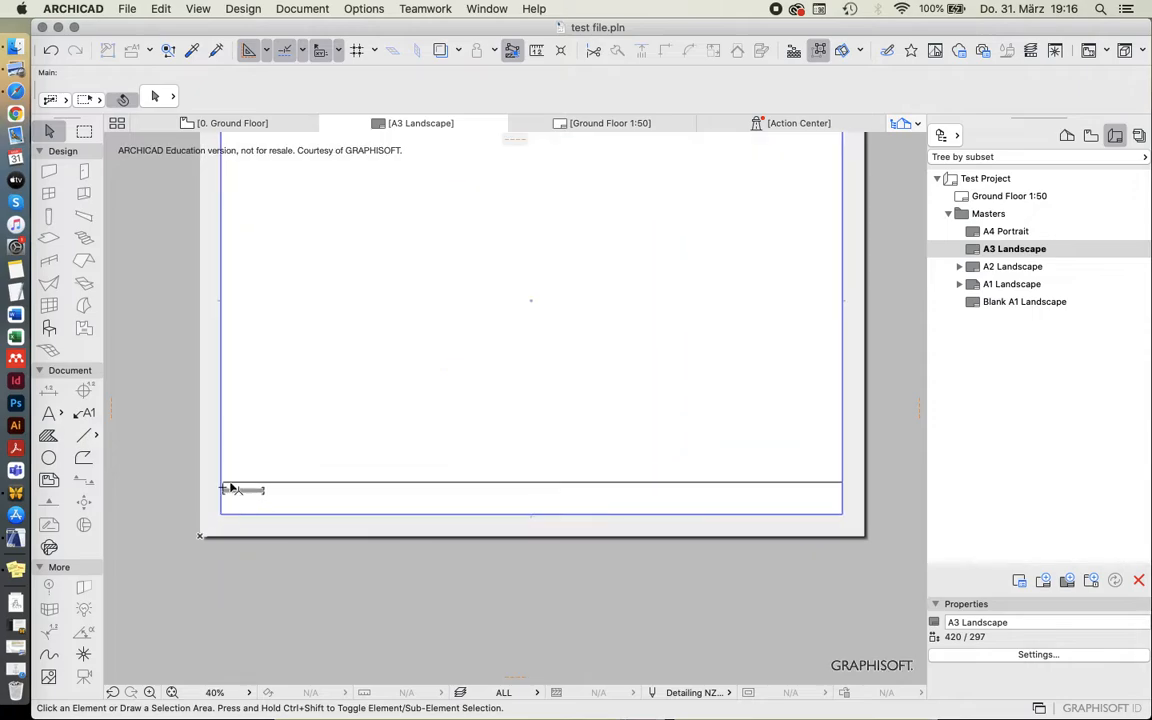
scroll(225, 527, down, 4)
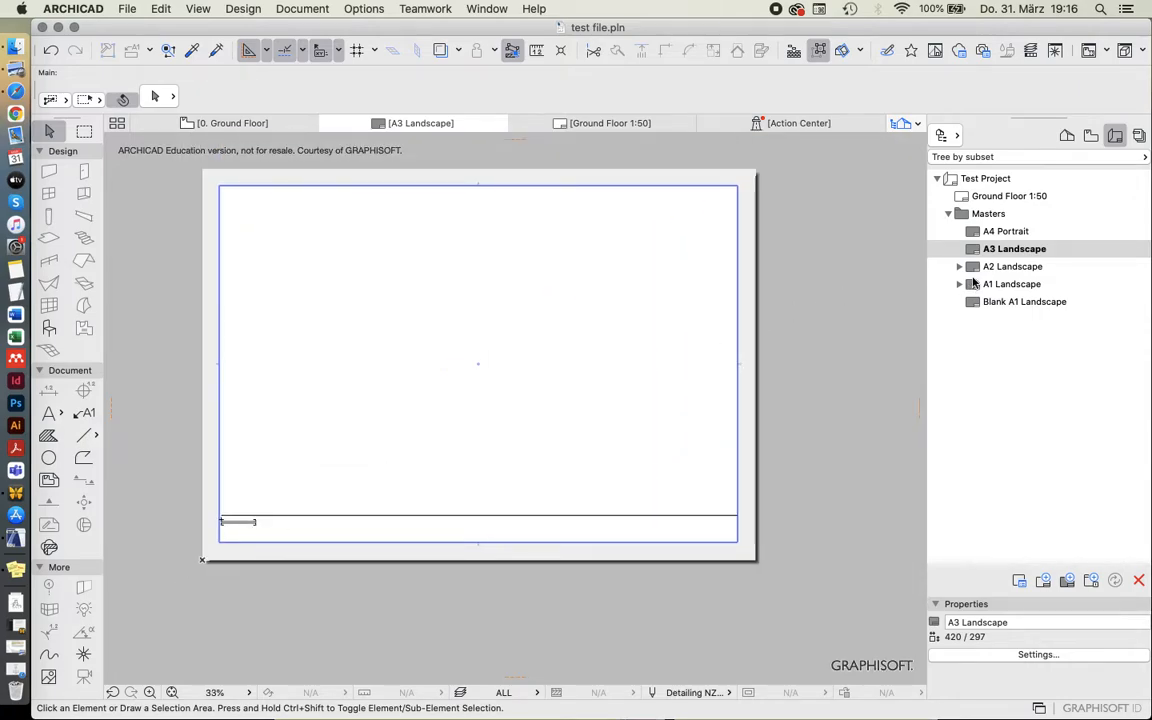
Start a new layout and give it the custom ID AS-001.
click(1005, 252)
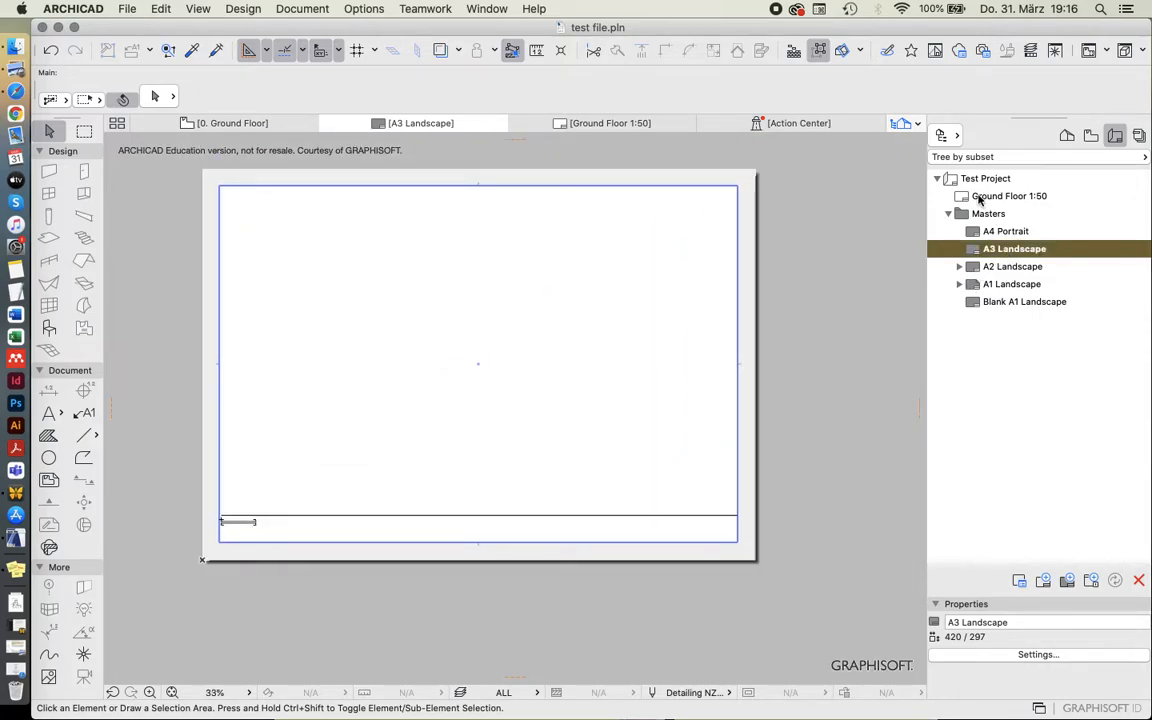
click(1043, 582)
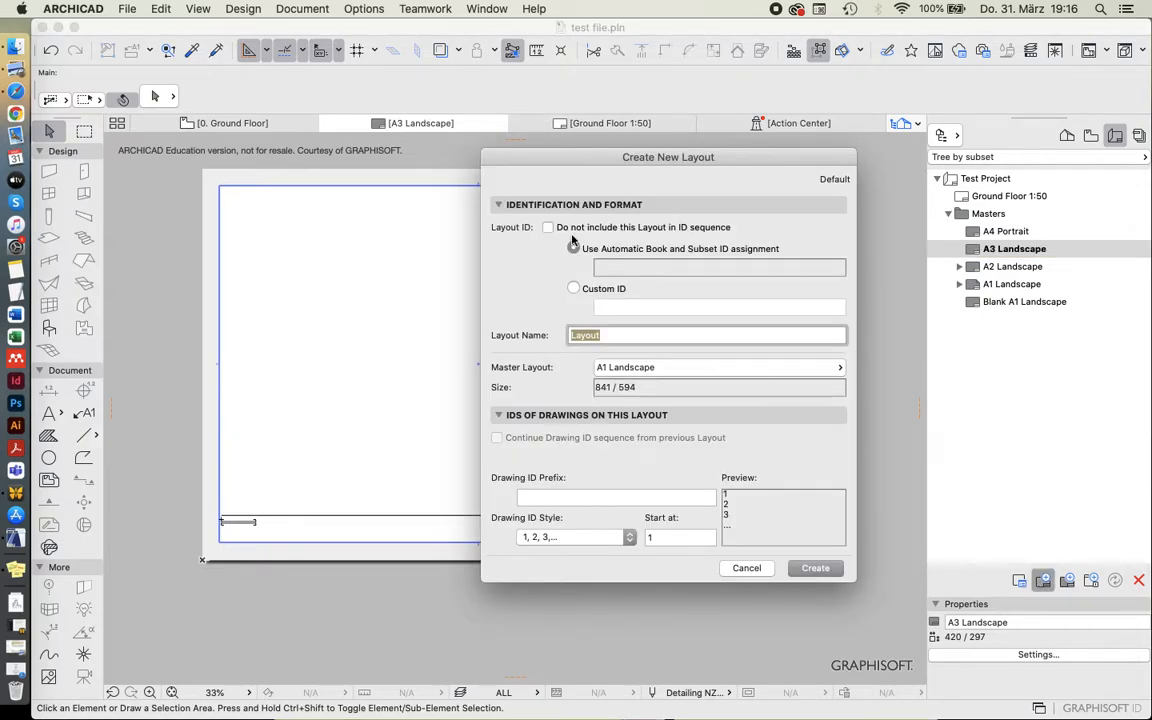
drag(581, 162, 494, 161)
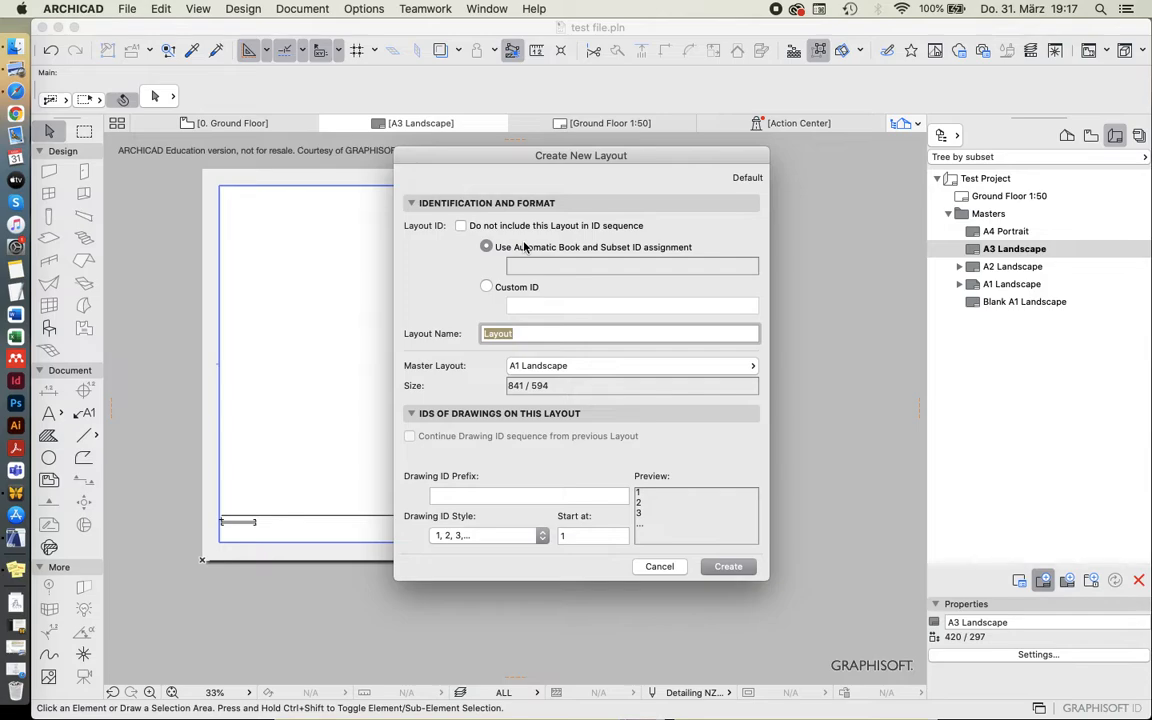
click(497, 287)
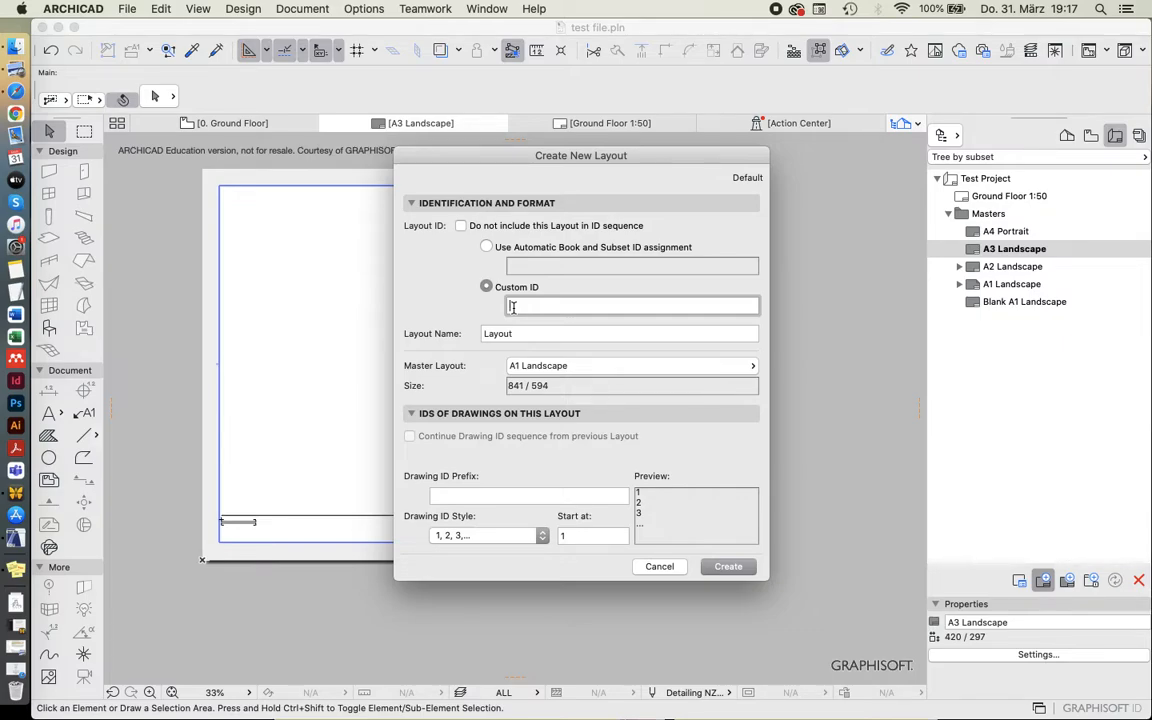
text(AS-001)
key(Tab)
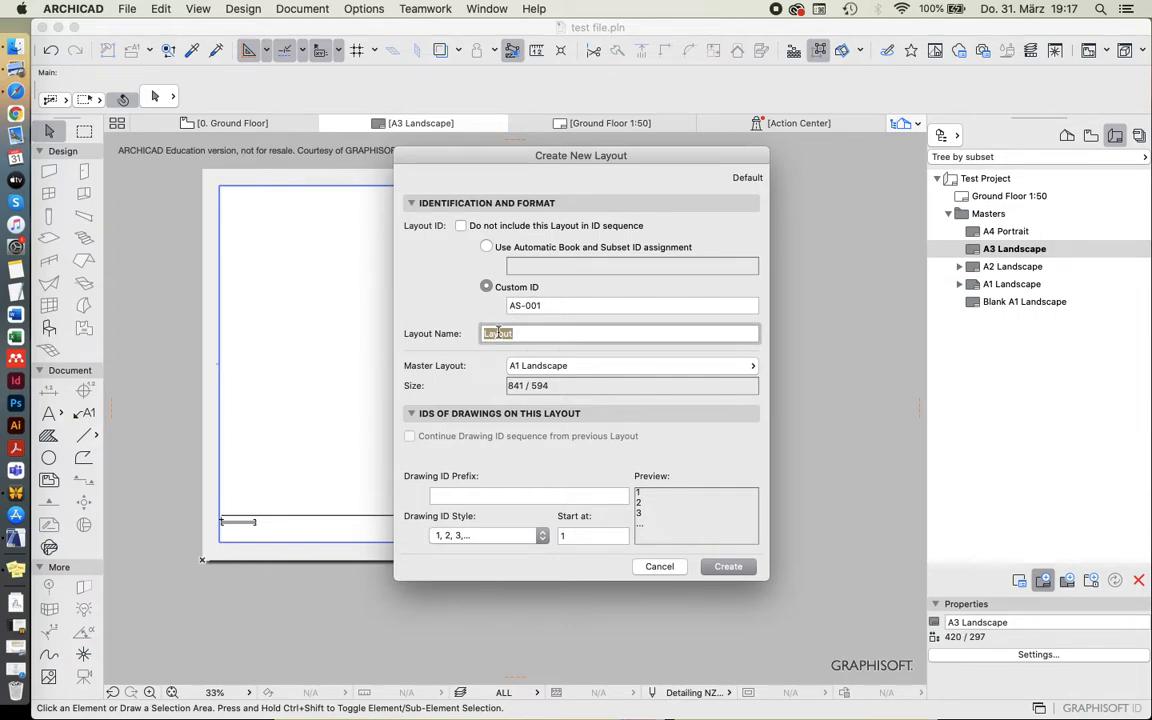
Name the new layout Ground Plan 1:100, assign the A3 Landscape master layout, and create it.
text(Ground Plan )
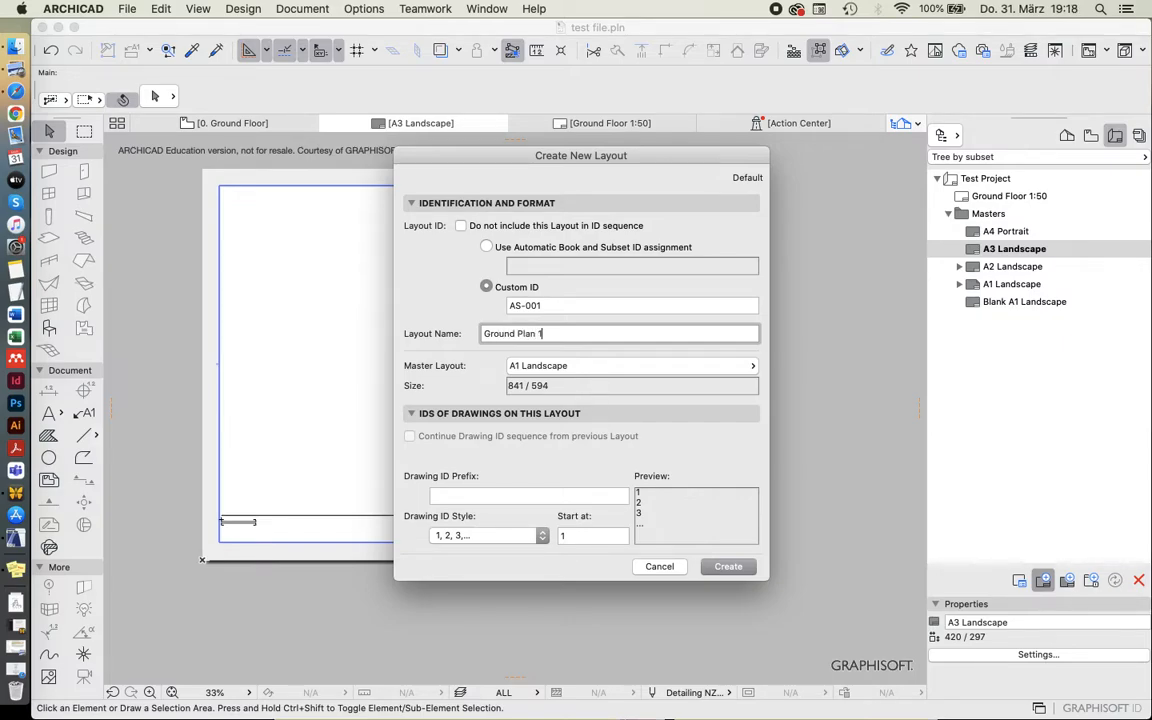
text(1:100)
click(535, 366)
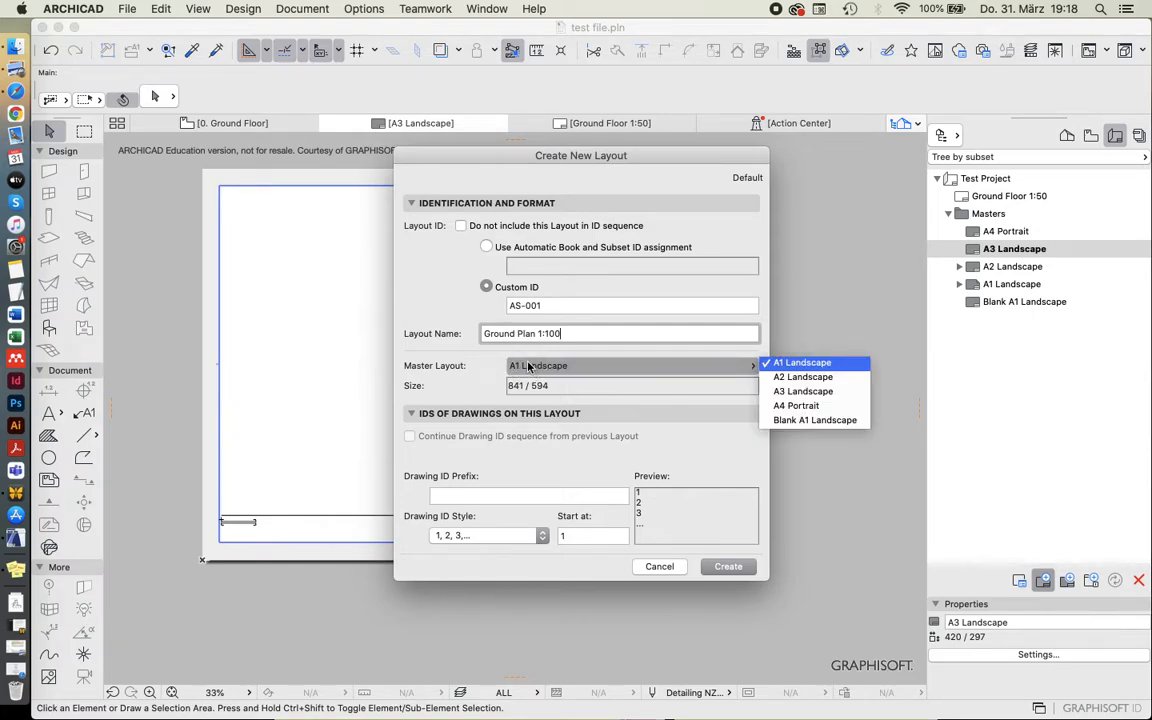
click(846, 391)
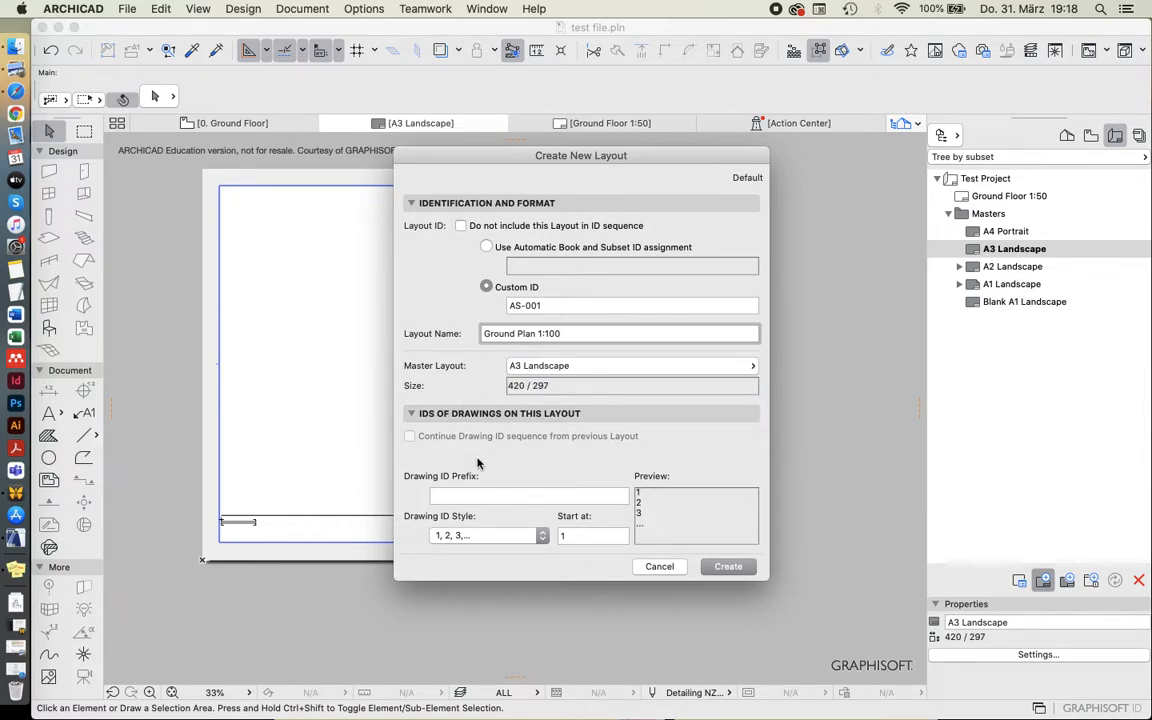
click(730, 567)
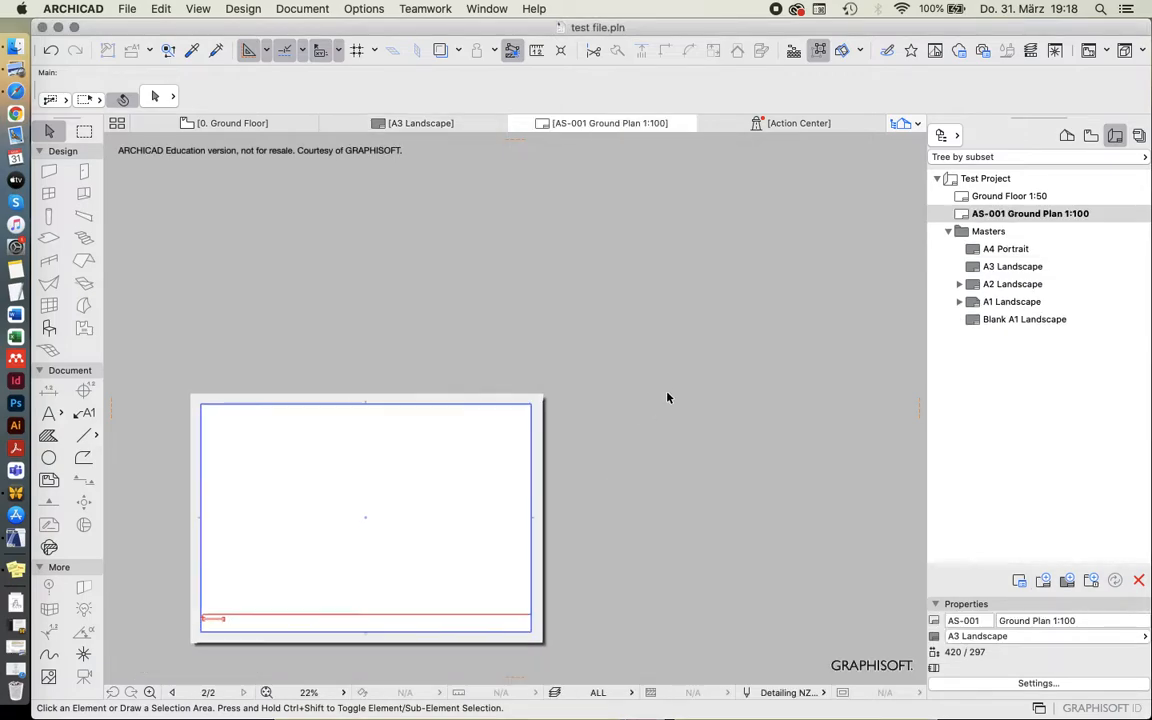
Examine how the master's line and project title appear on the Ground Plan 1:100 layout.
scroll(342, 577, up, 3)
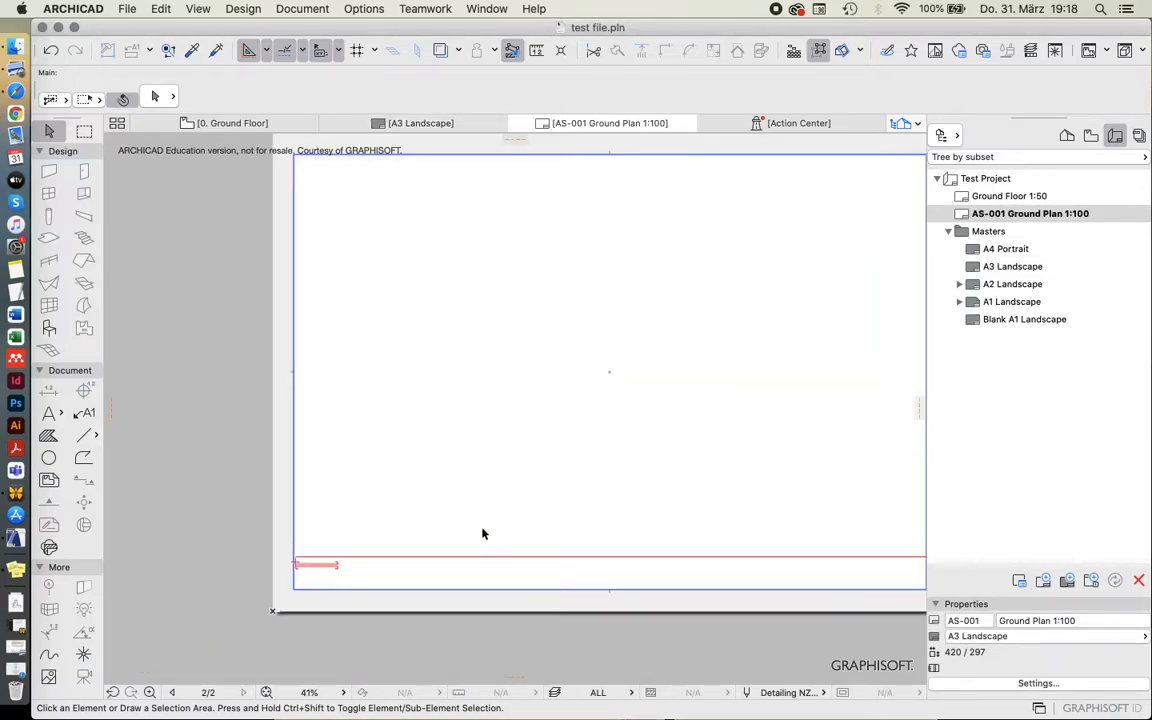
scroll(483, 535, down, 4)
scroll(392, 516, up, 1)
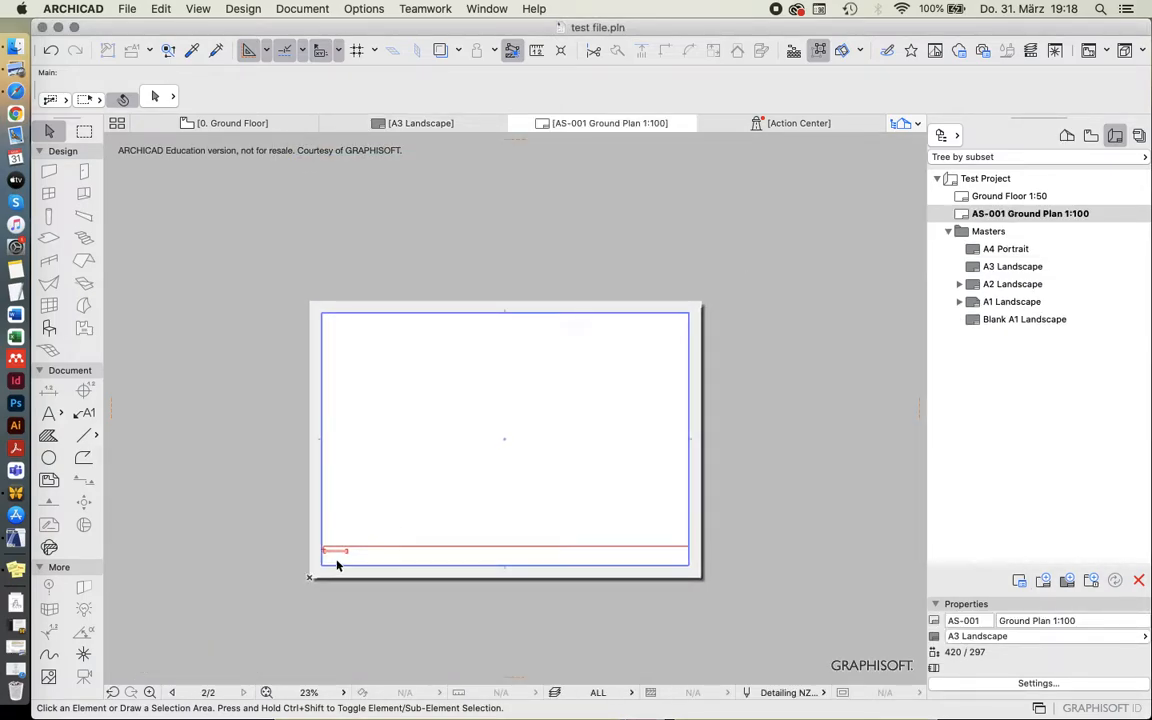
scroll(330, 566, up, 6)
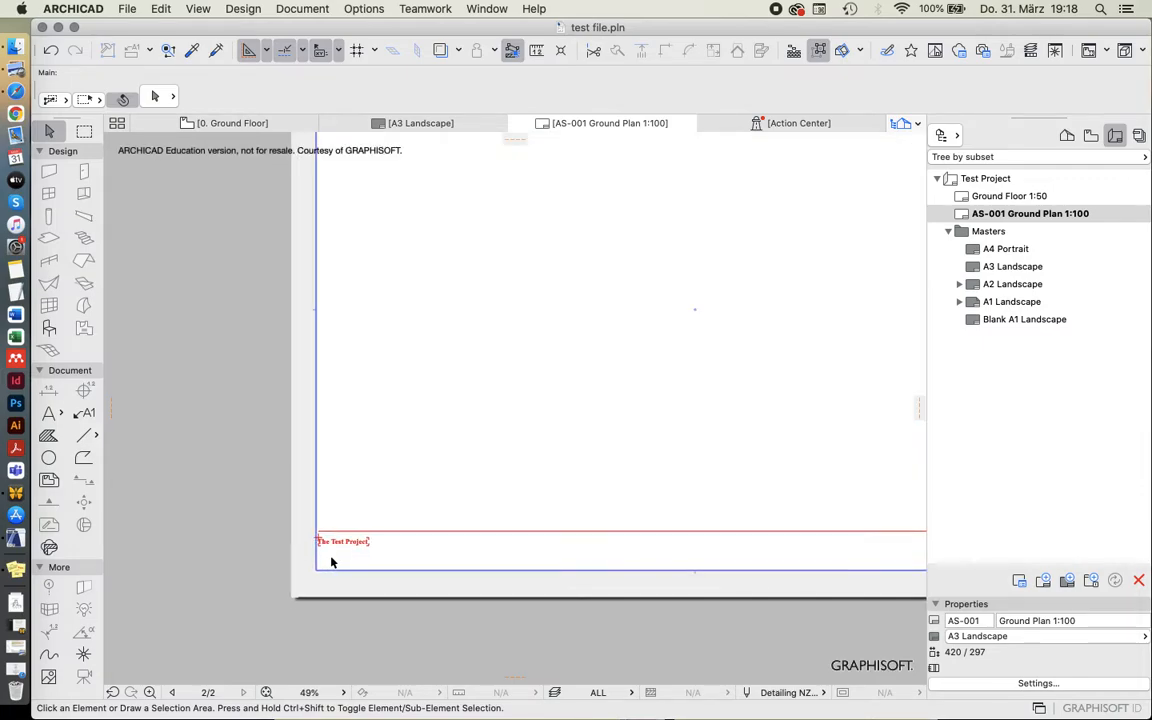
scroll(334, 558, down, 6)
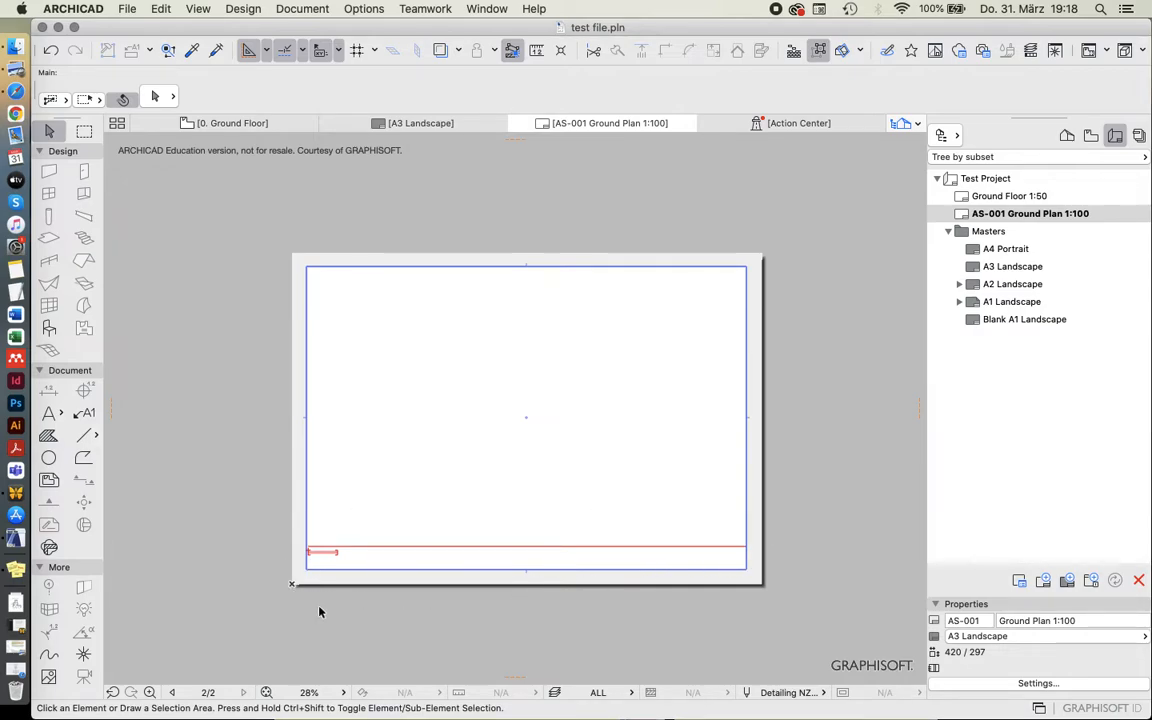
scroll(319, 612, up, 7)
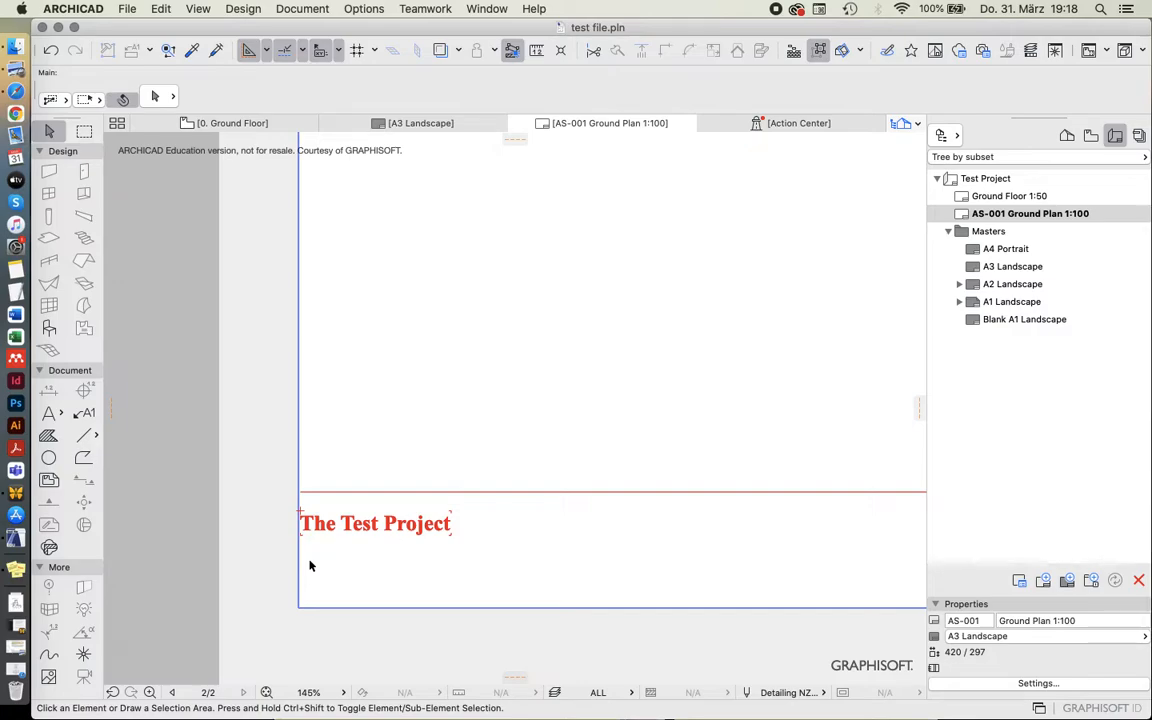
scroll(310, 566, down, 6)
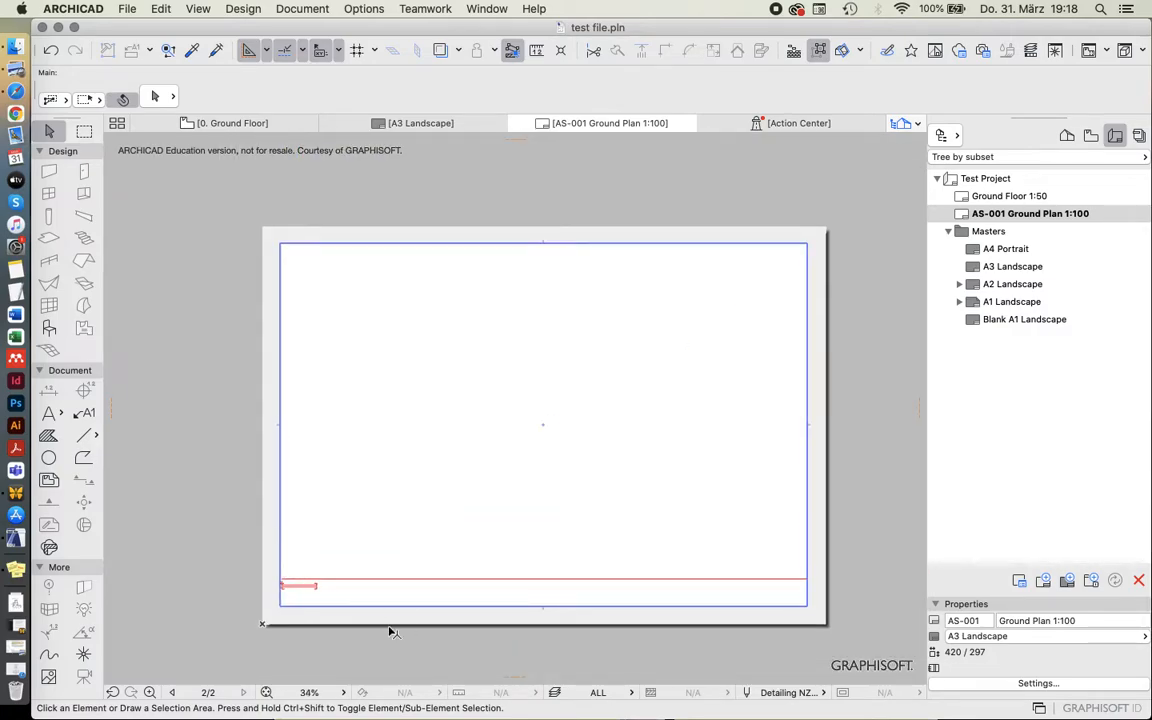
Try to select the master's title text and line directly on the Ground Plan 1:100 layout.
click(247, 545)
click(365, 622)
click(365, 622)
click(180, 524)
click(180, 523)
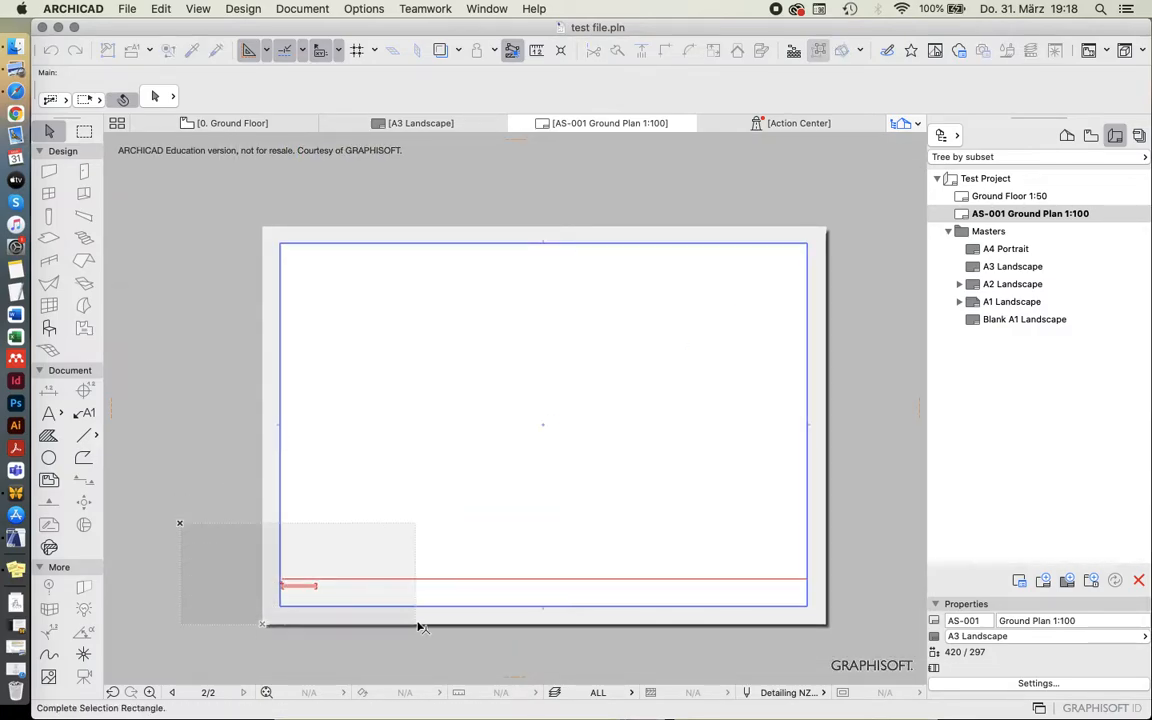
click(418, 624)
scroll(796, 398, up, 2)
scroll(788, 414, down, 1)
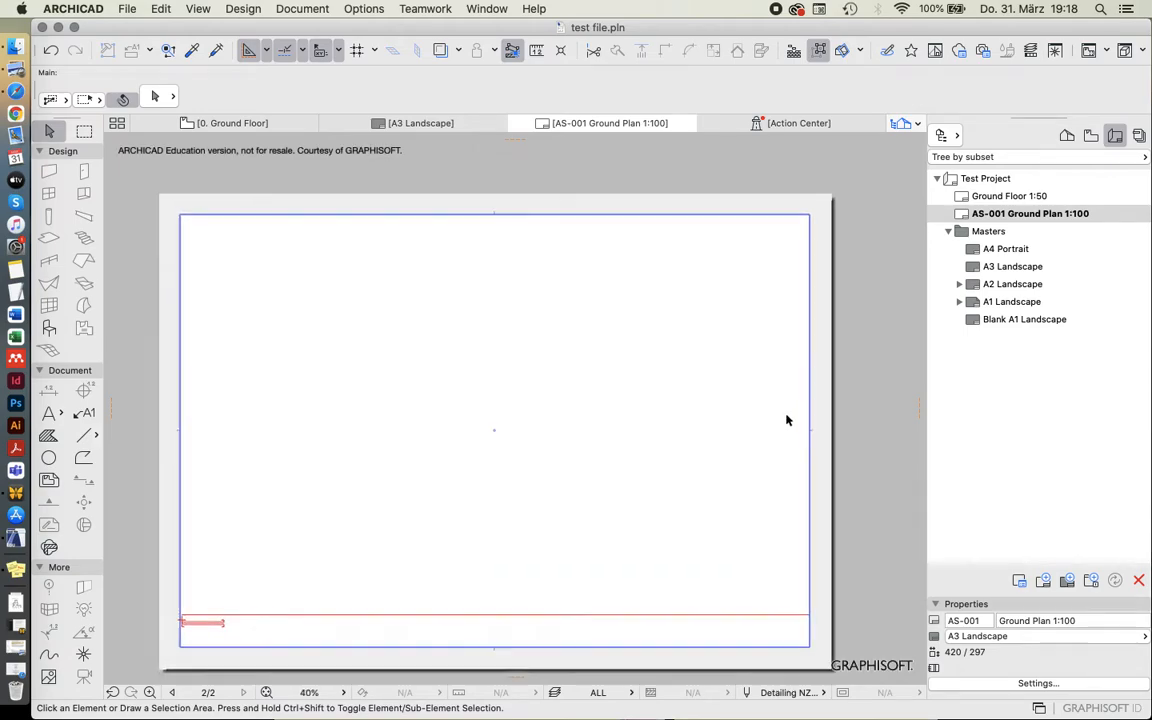
scroll(788, 417, down, 1)
scroll(683, 501, up, 2)
scroll(674, 478, down, 1)
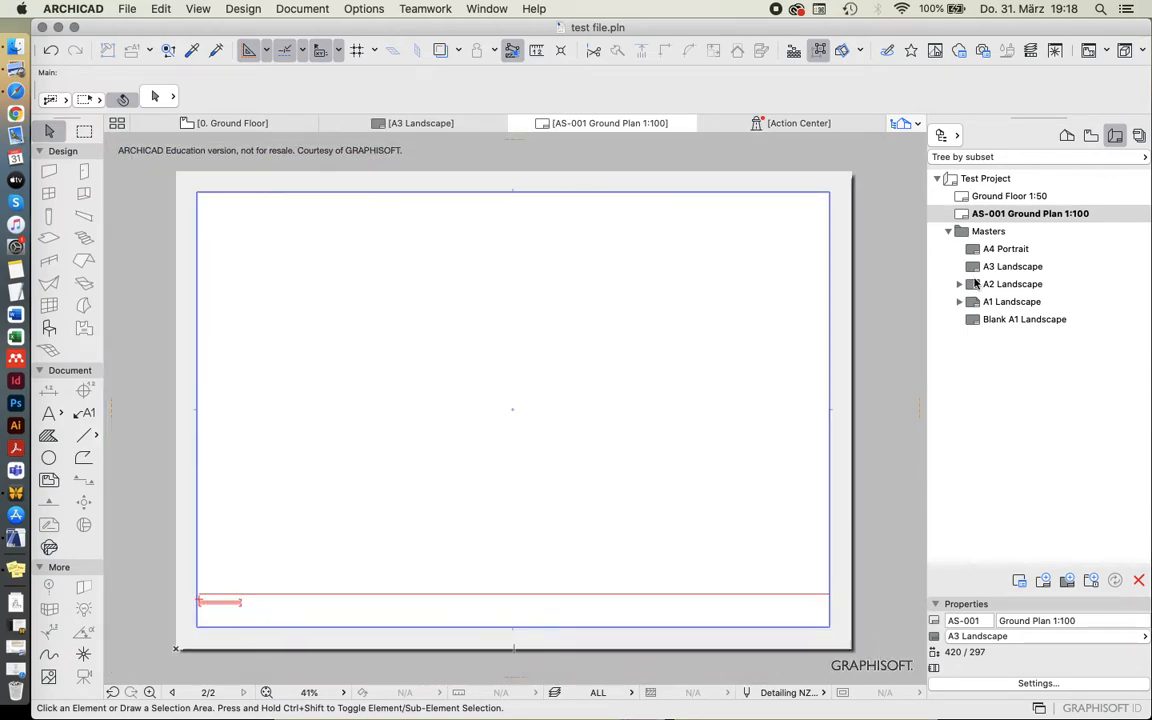
Clear the custom ID of the Ground Plan 1:100 layout in its properties.
click(988, 213)
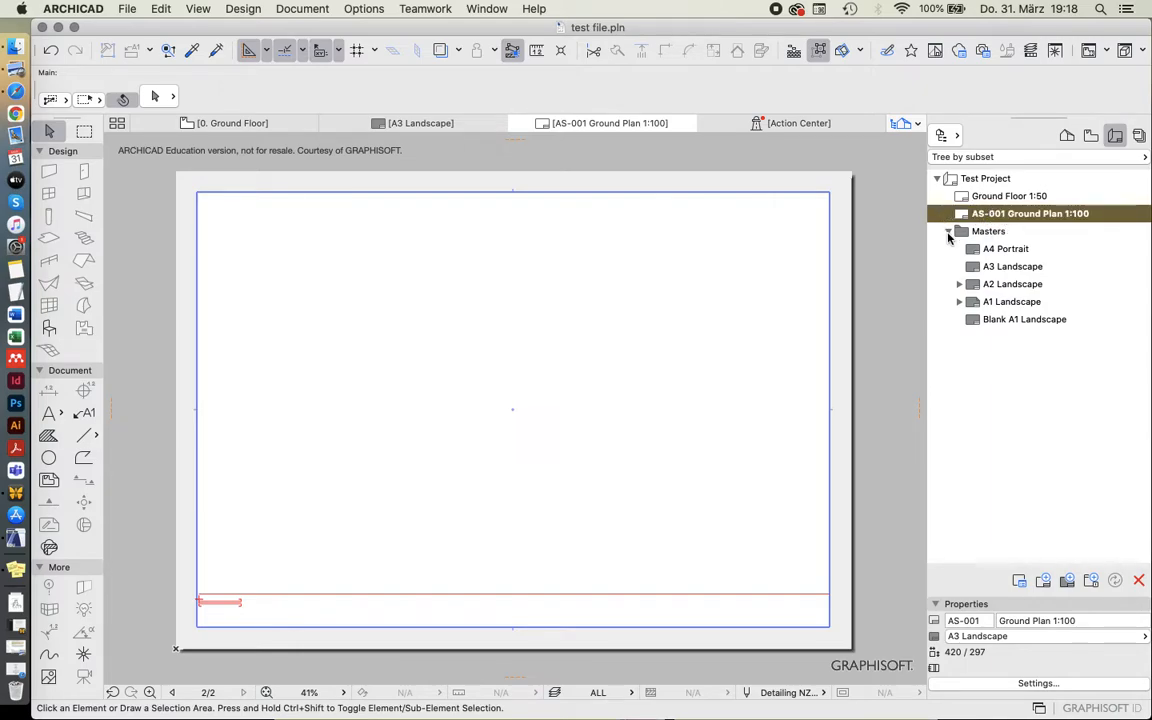
drag(983, 621, 886, 625)
click(988, 621)
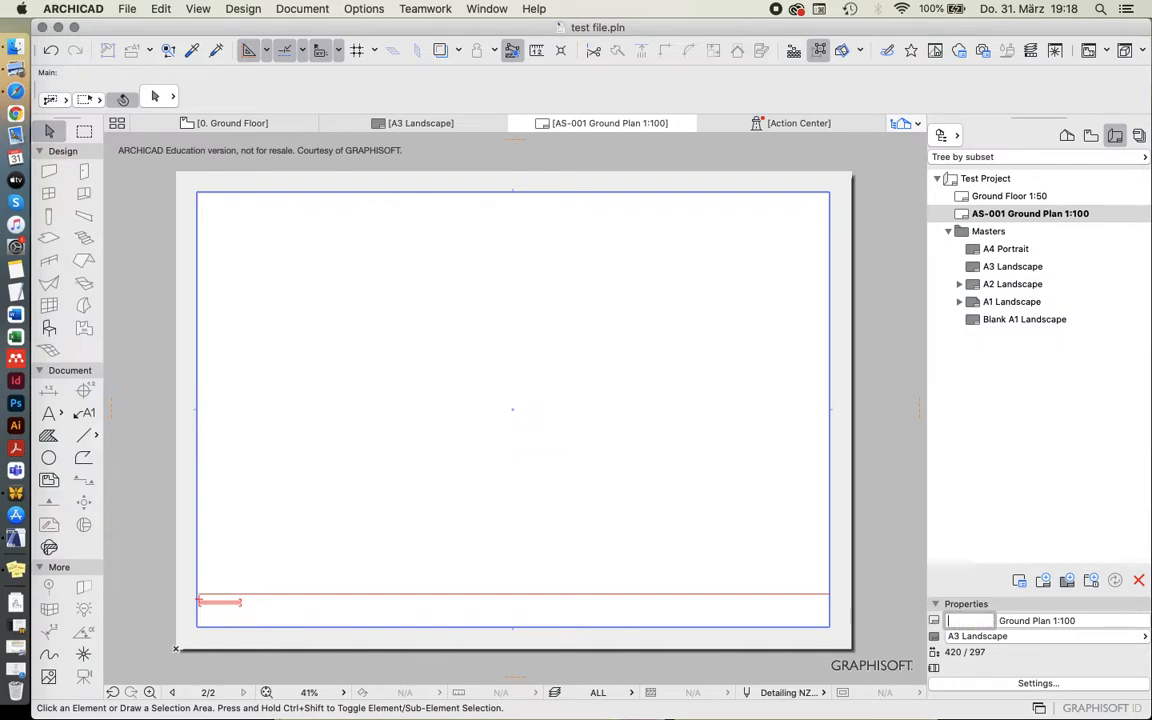
key(BackSpace)
key(Tab)
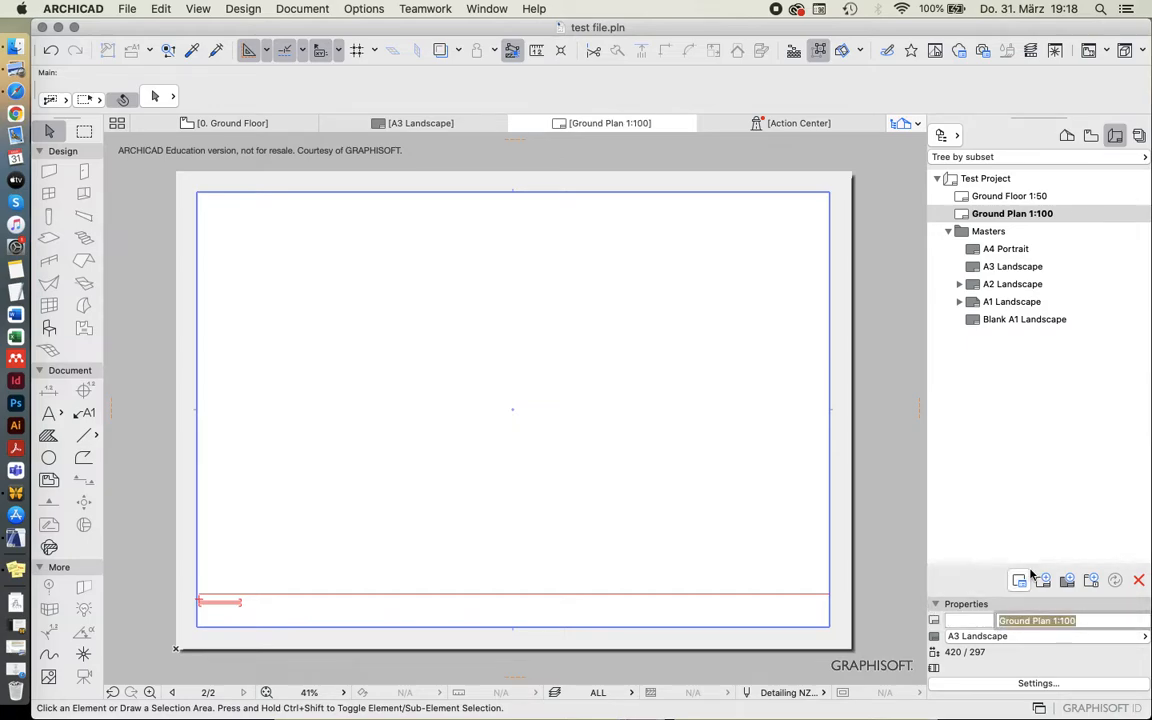
click(1013, 213)
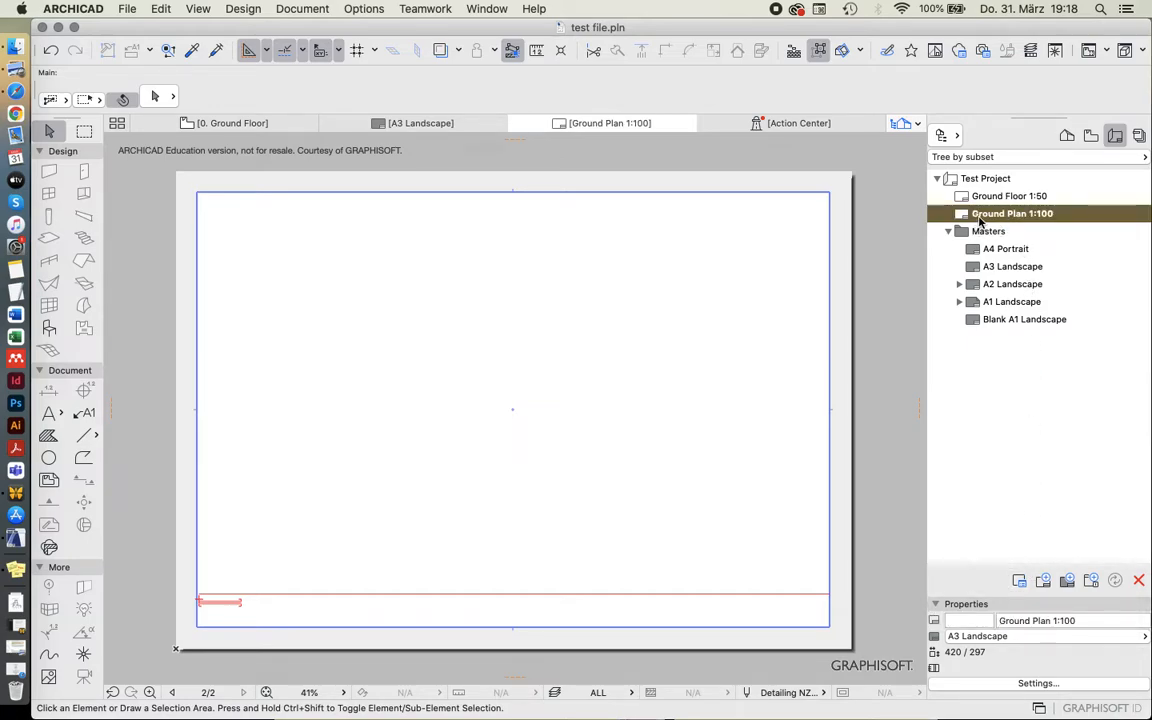
click(984, 196)
click(976, 217)
scroll(640, 294, down, 3)
scroll(640, 294, up, 3)
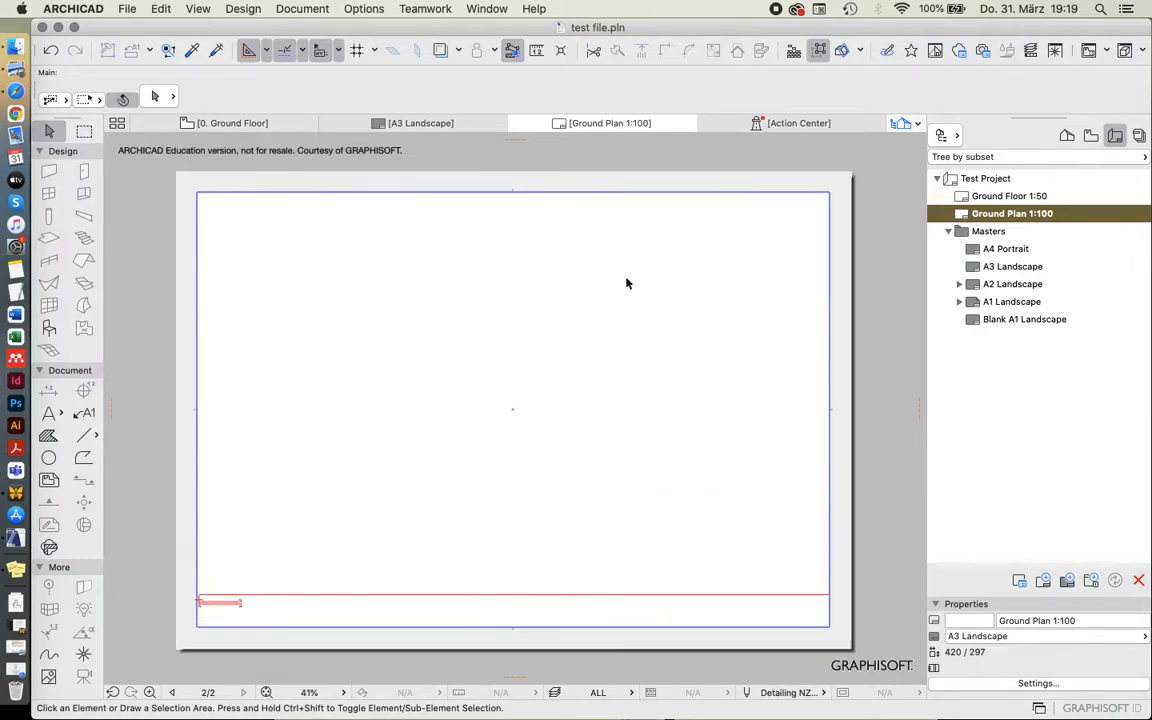
drag(674, 239, 735, 322)
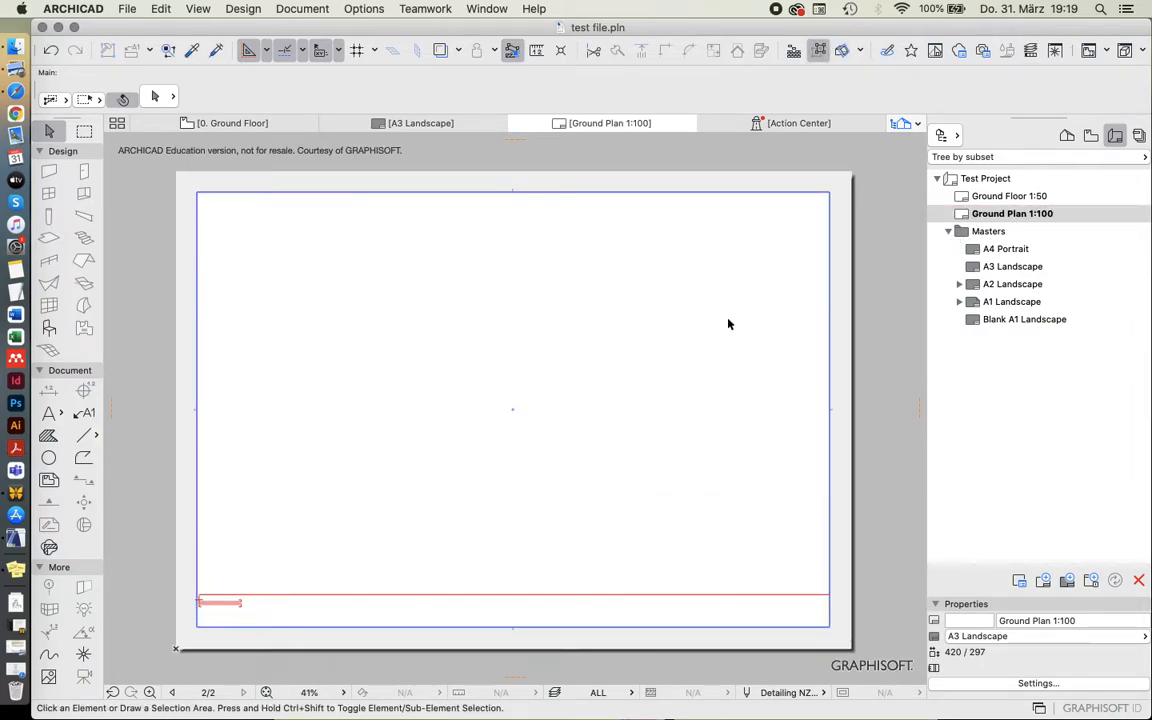
Switch the navigator to the project map and open the Ground Floor story's plan.
click(1067, 135)
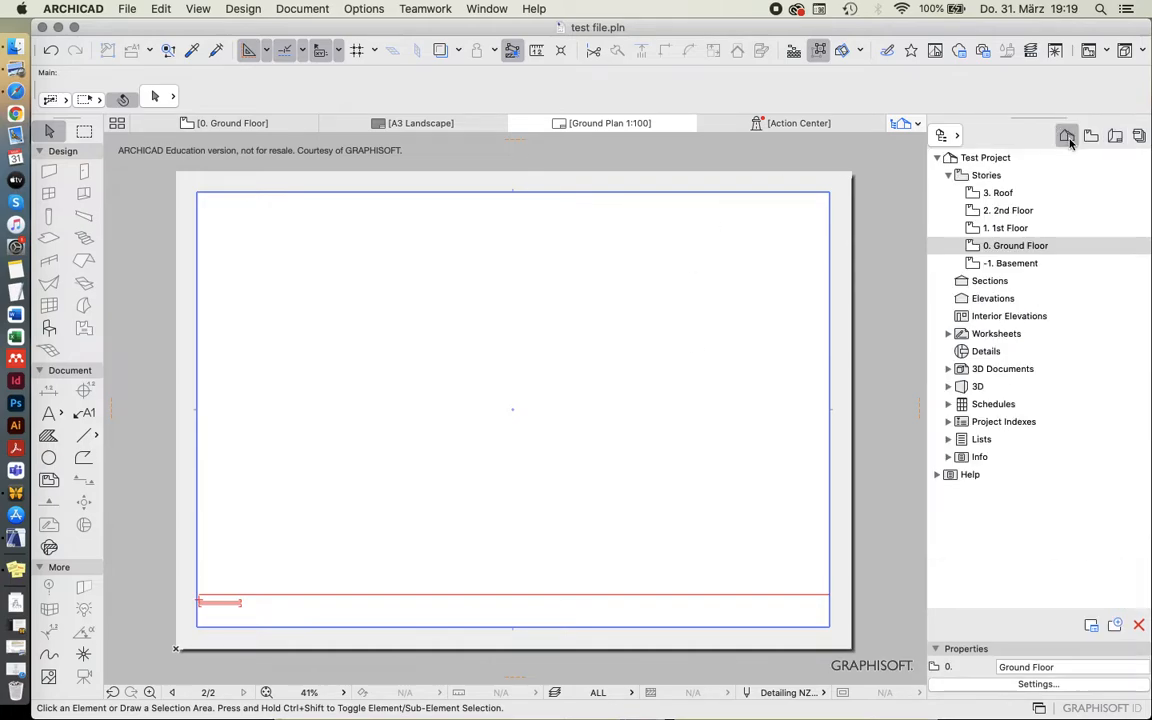
double_click(1000, 245)
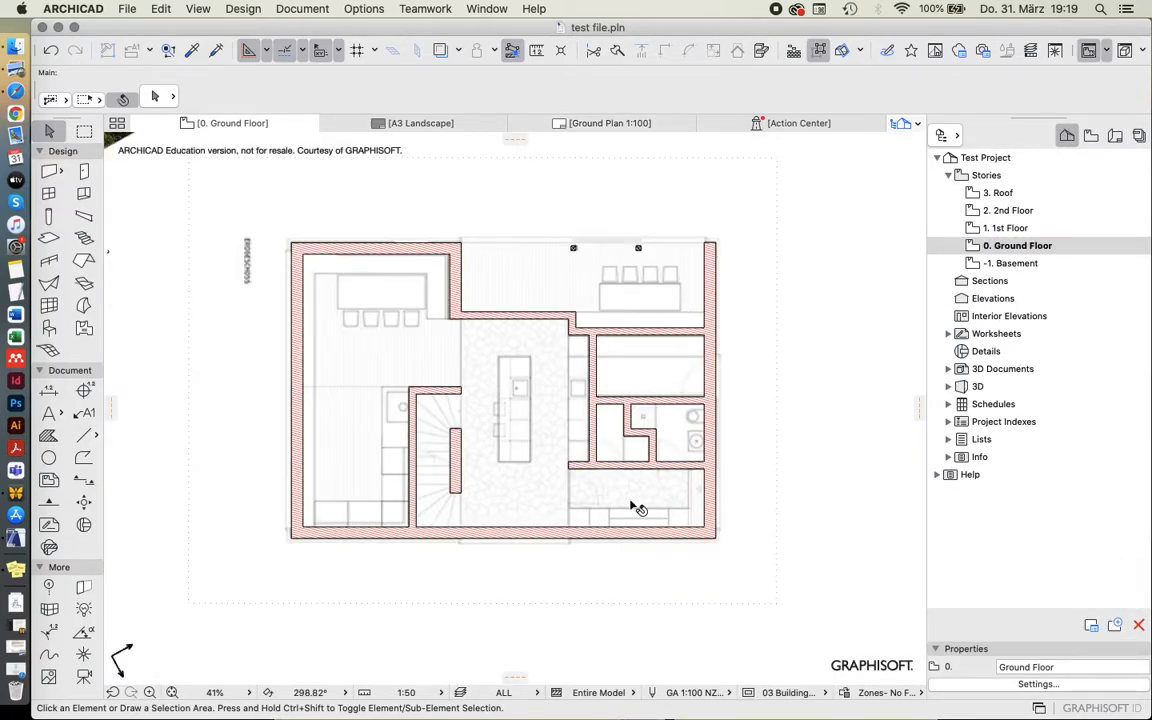
scroll(600, 480, down, 5)
scroll(568, 483, up, 3)
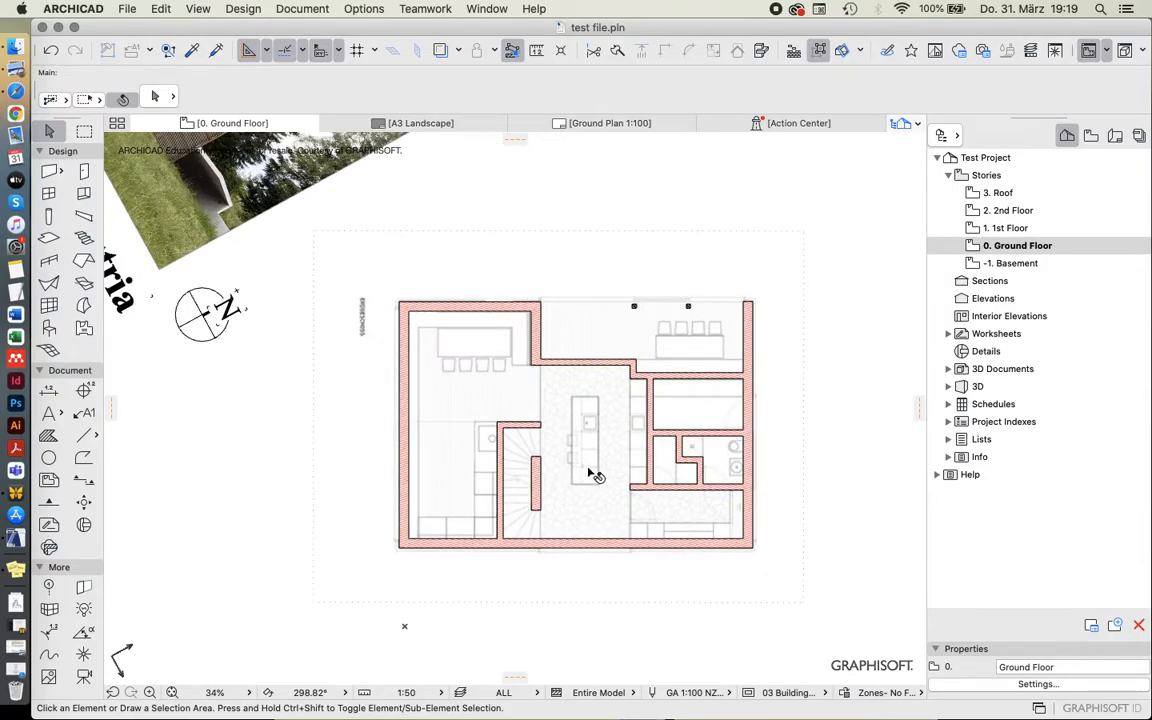
scroll(700, 447, up, 1)
scroll(620, 421, up, 1)
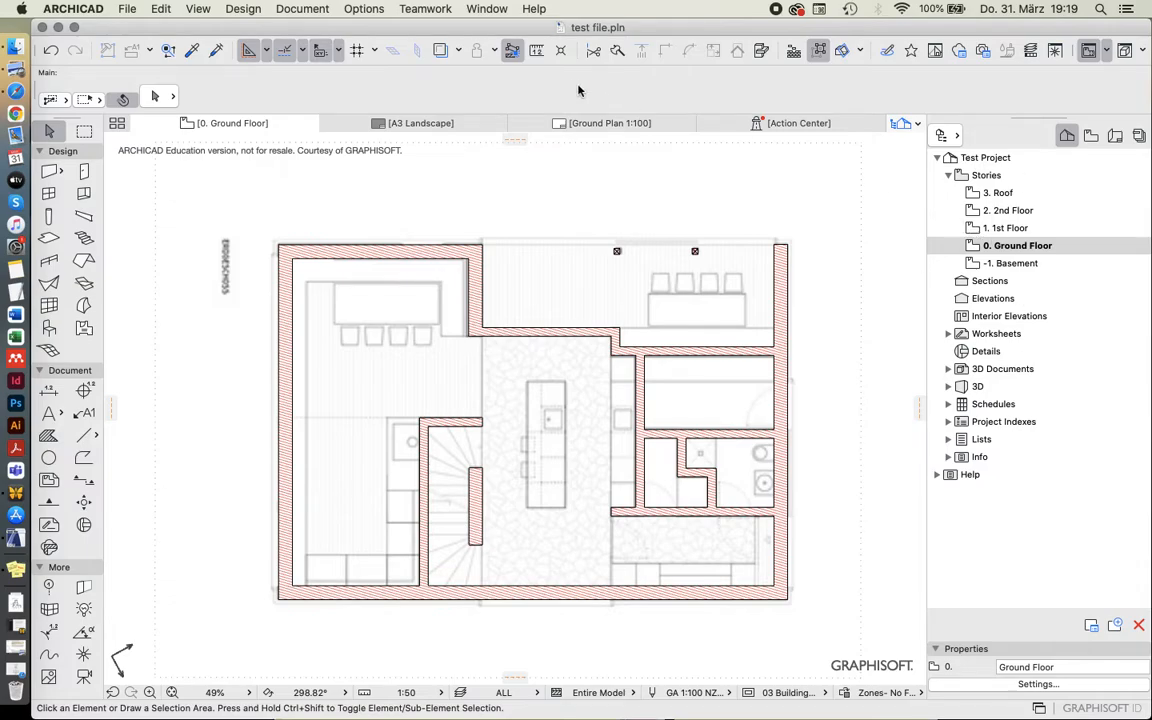
Open the Organizer palette.
click(481, 9)
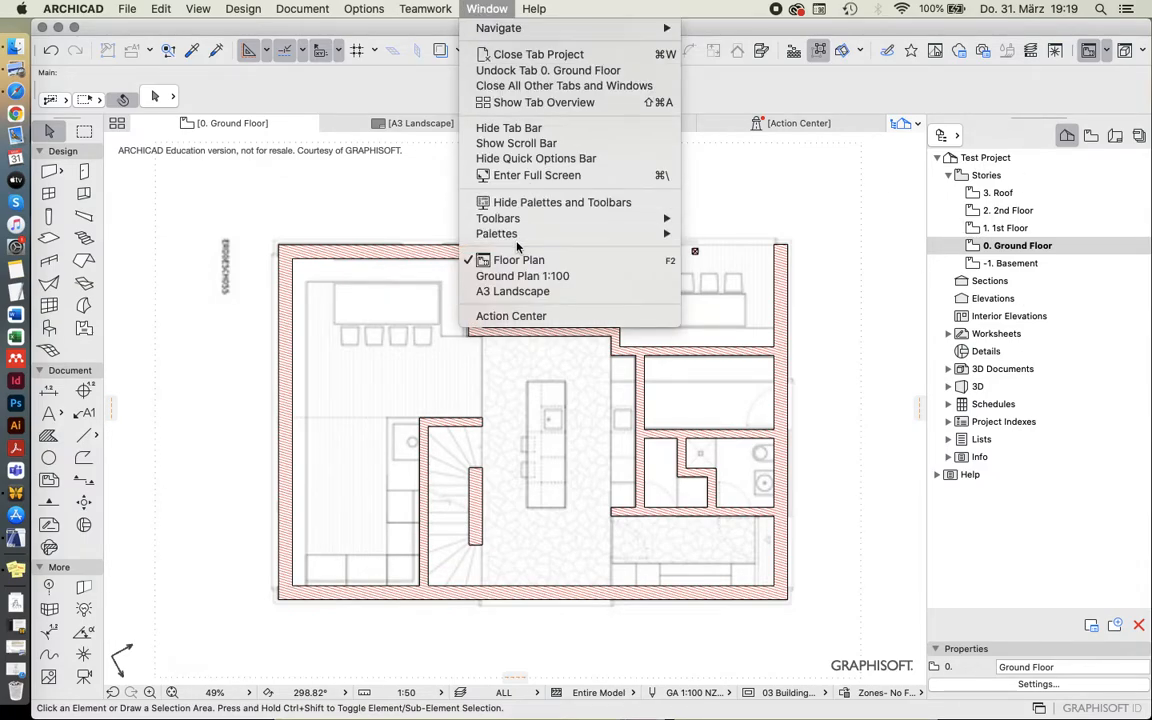
mouse_move(517, 236)
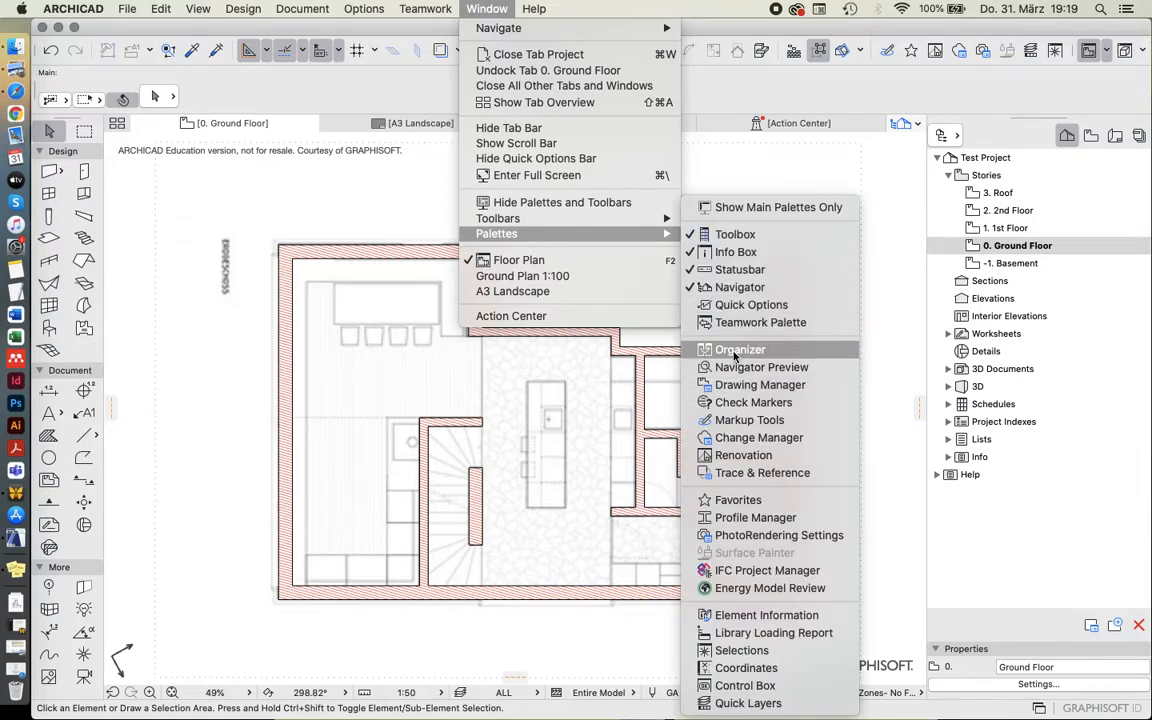
click(765, 351)
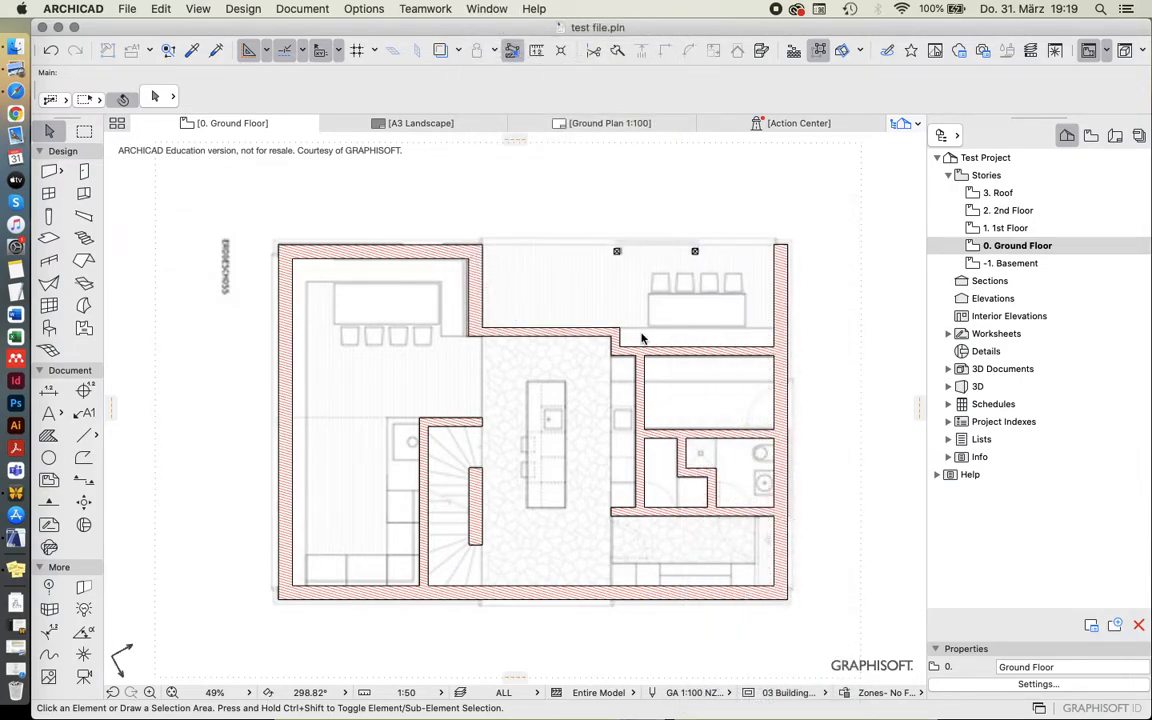
Set up the Organizer to show the project map beside the view map.
drag(726, 116, 676, 160)
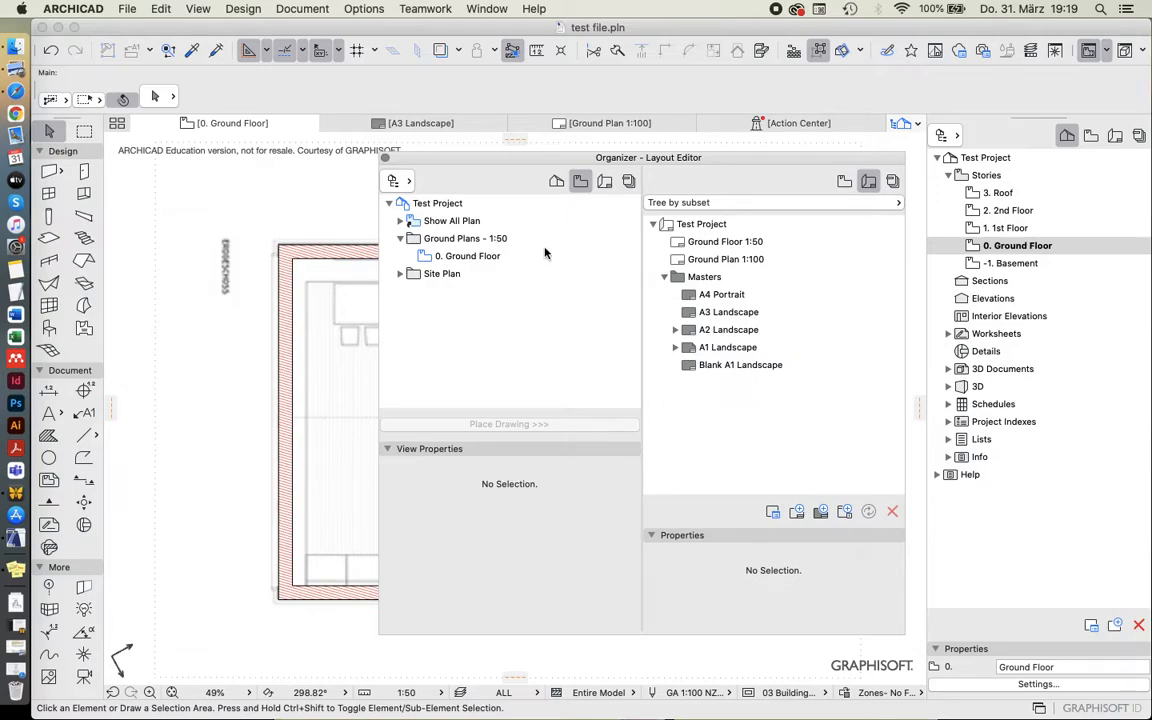
drag(555, 159, 514, 157)
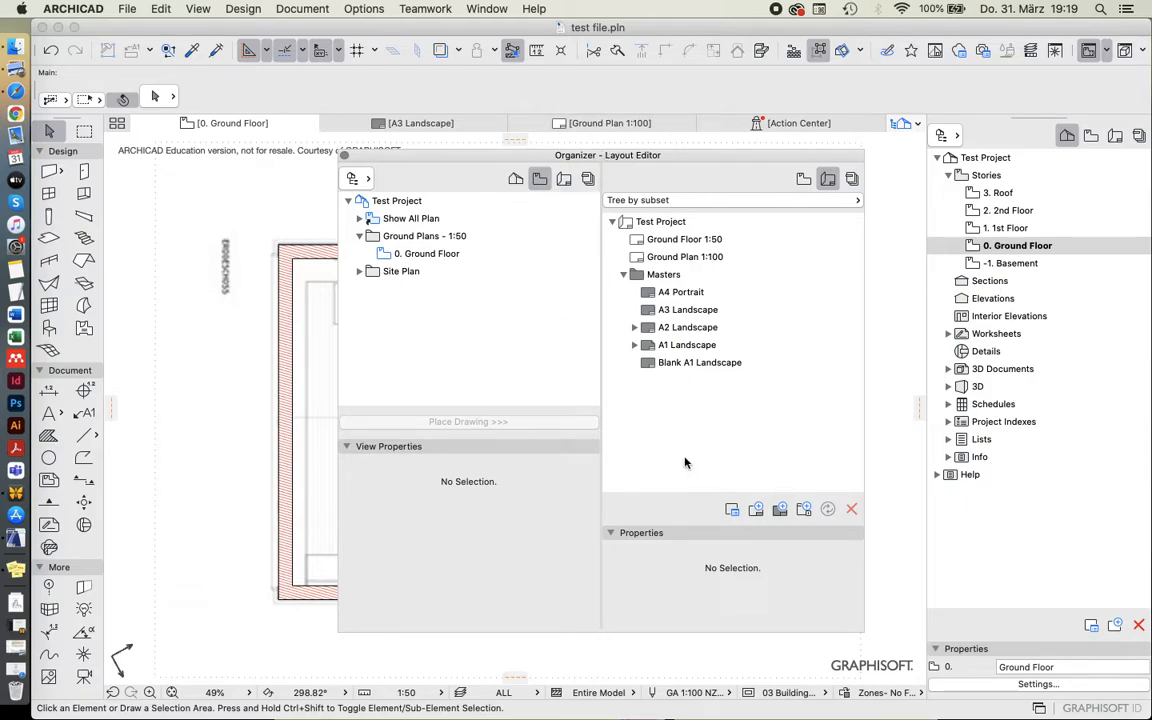
click(516, 186)
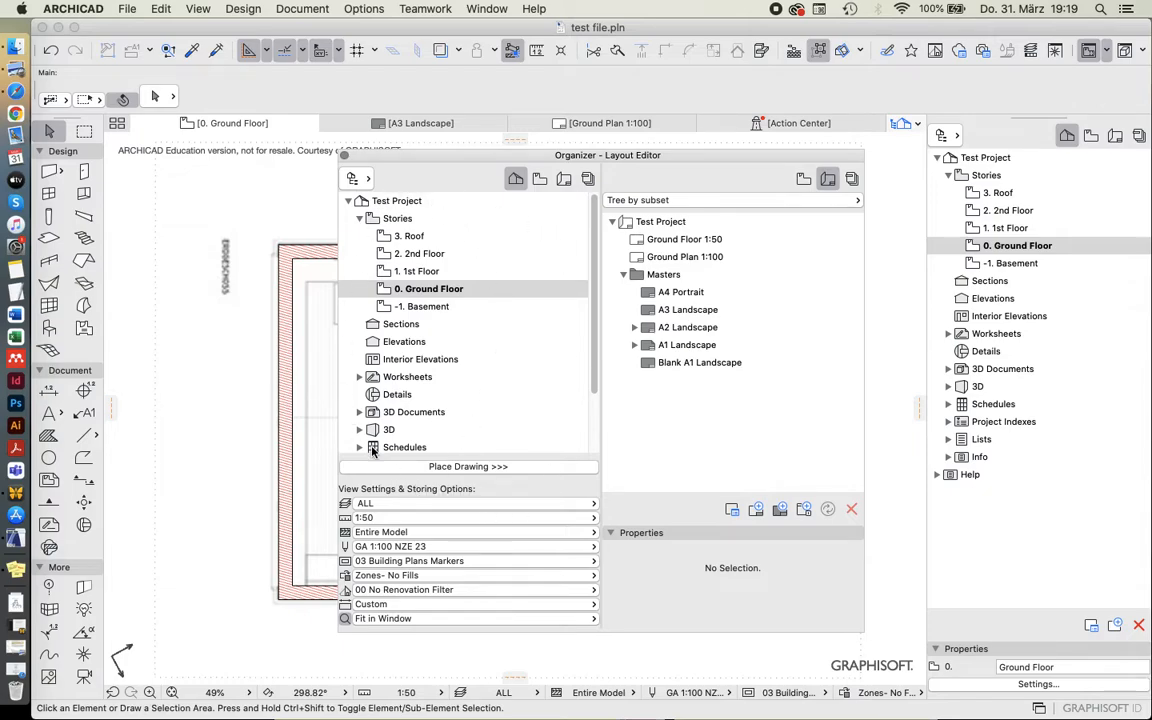
click(804, 178)
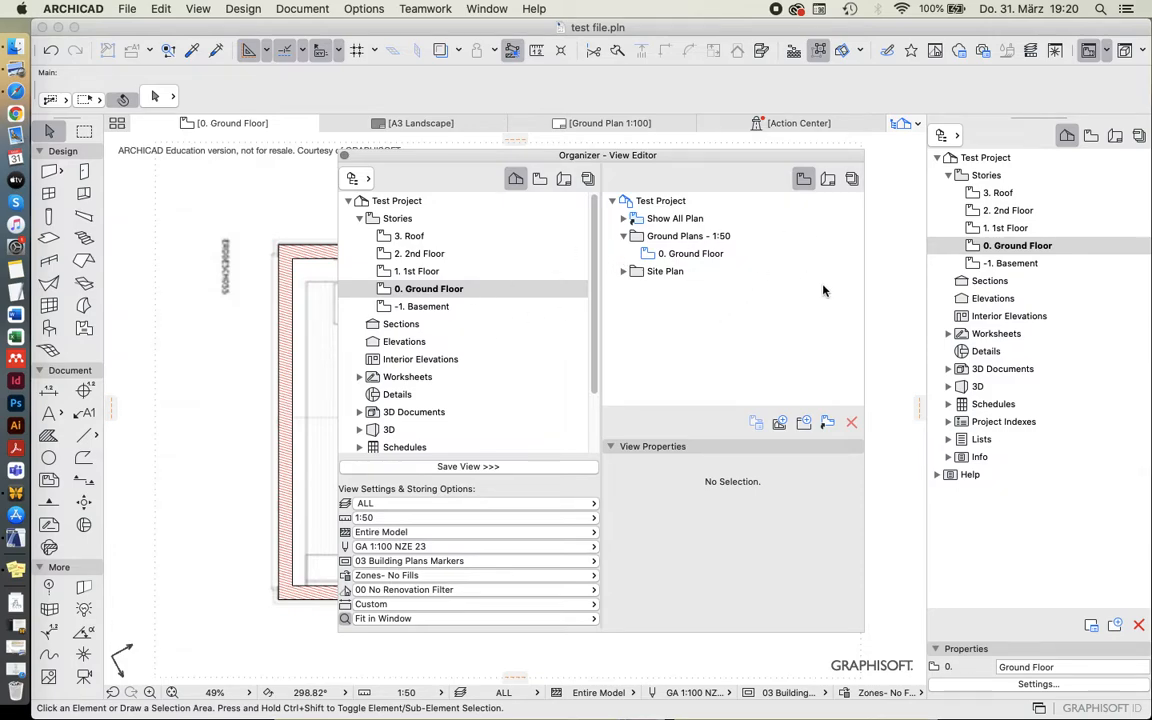
Save the Ground Floor story as a view in the view map and delete that new view.
click(440, 467)
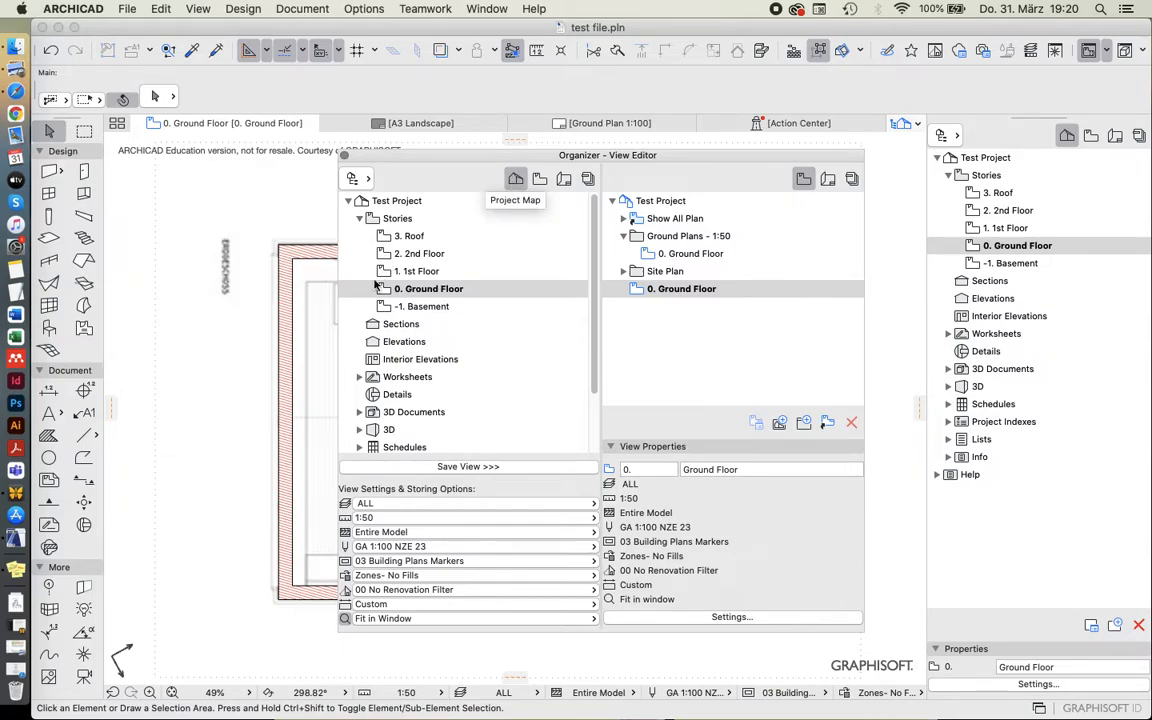
click(681, 288)
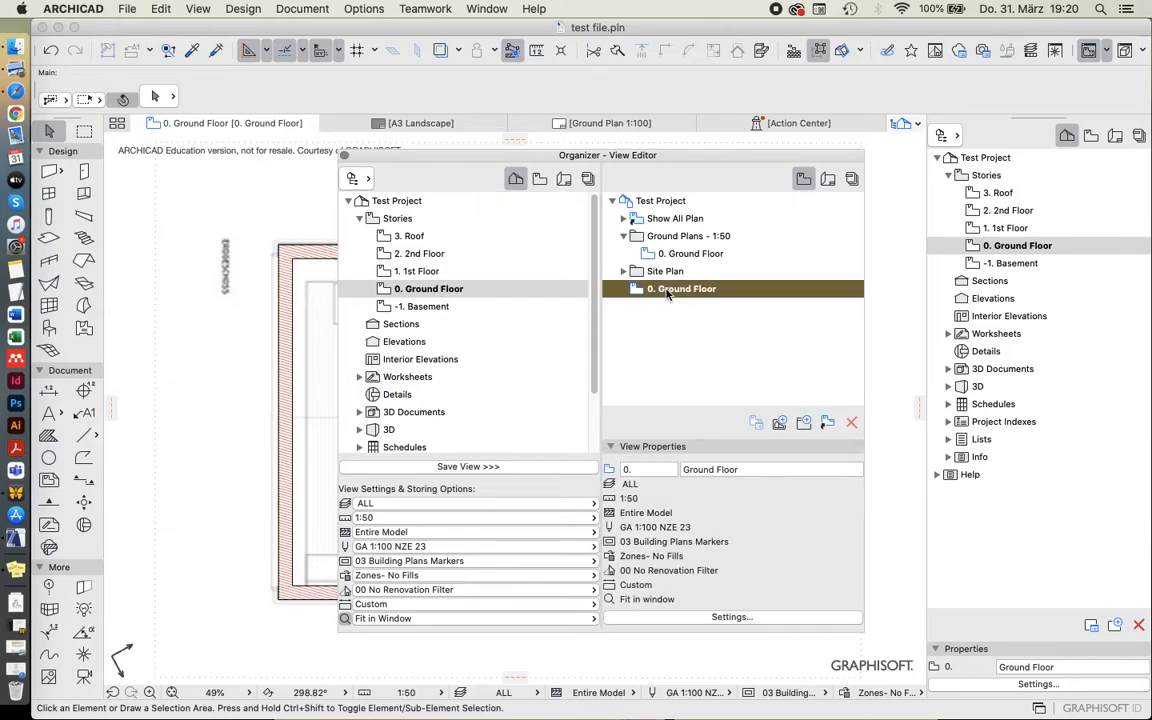
click(851, 422)
click(688, 285)
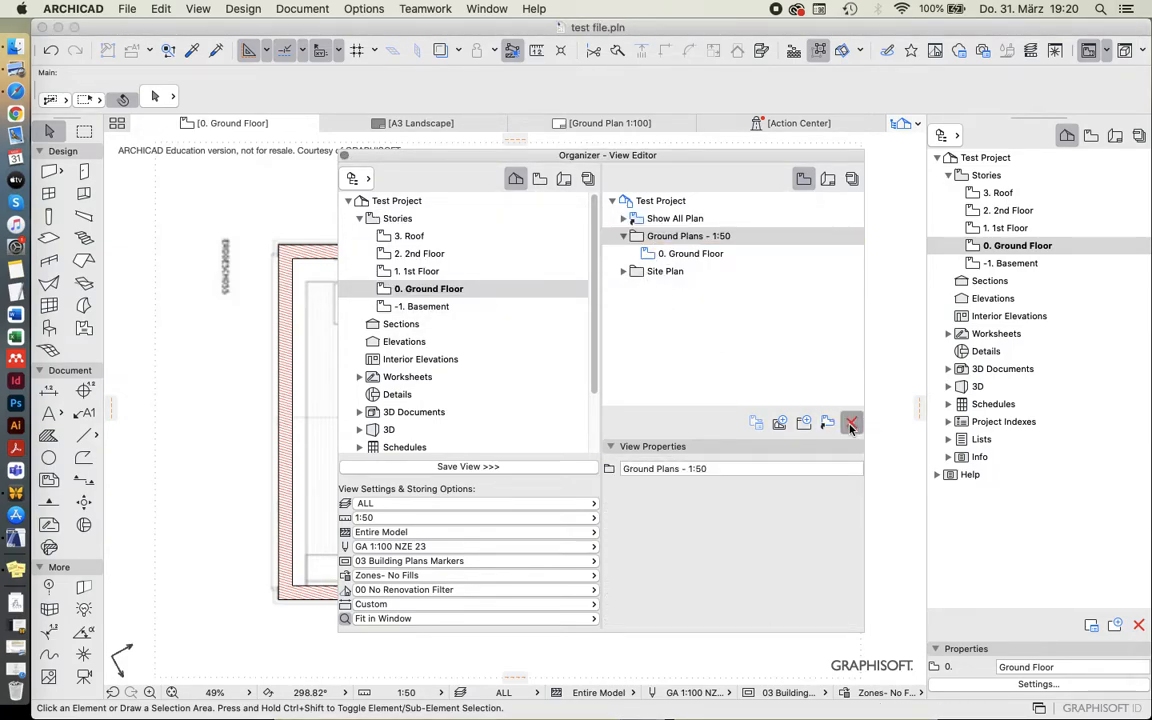
Delete the Ground Plans - 1:50 and Site Plan folders from the view map.
click(851, 422)
click(707, 319)
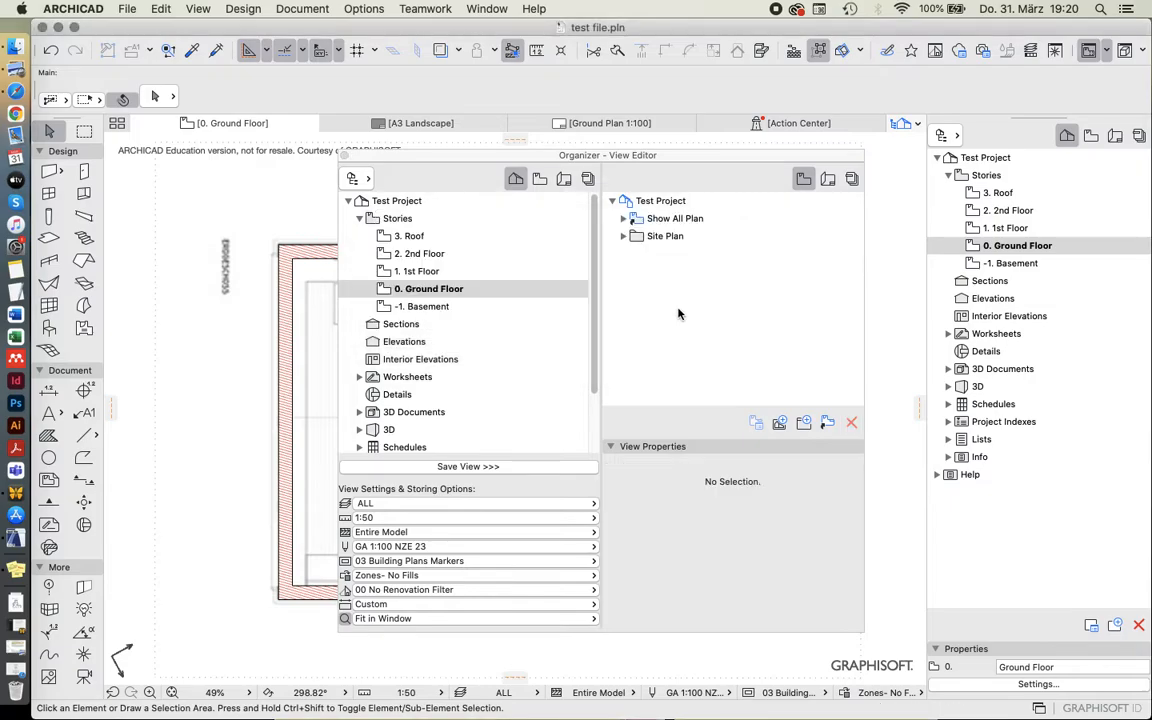
click(624, 236)
click(662, 236)
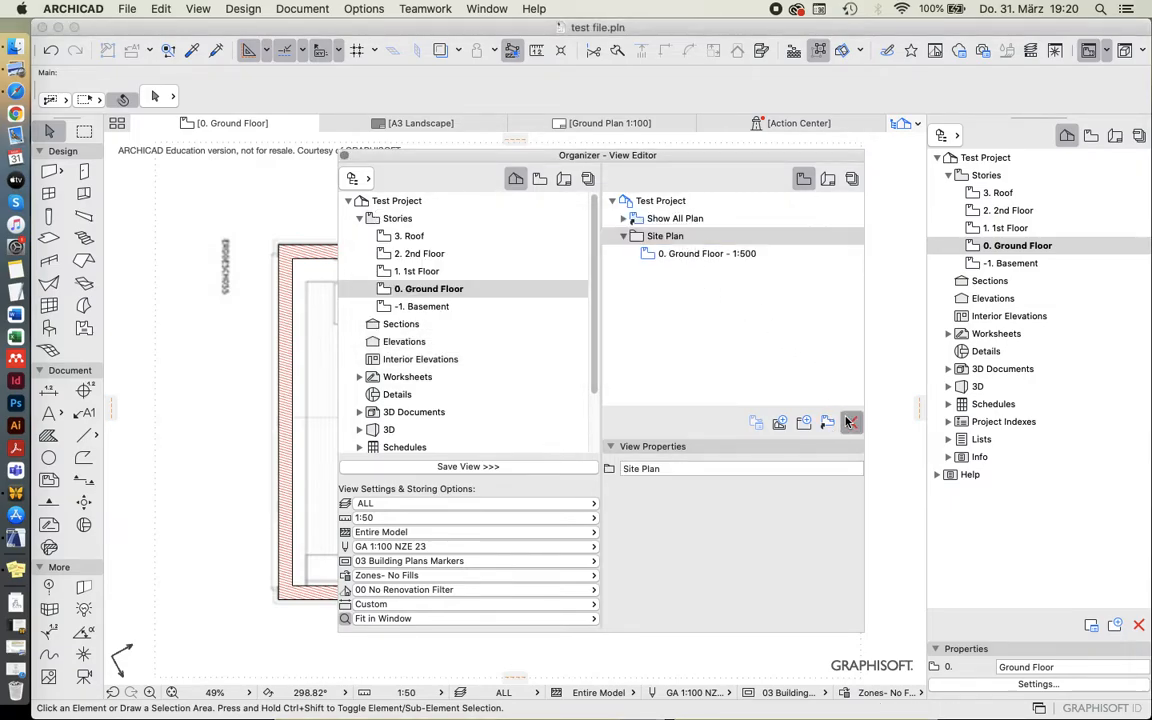
click(849, 422)
click(715, 319)
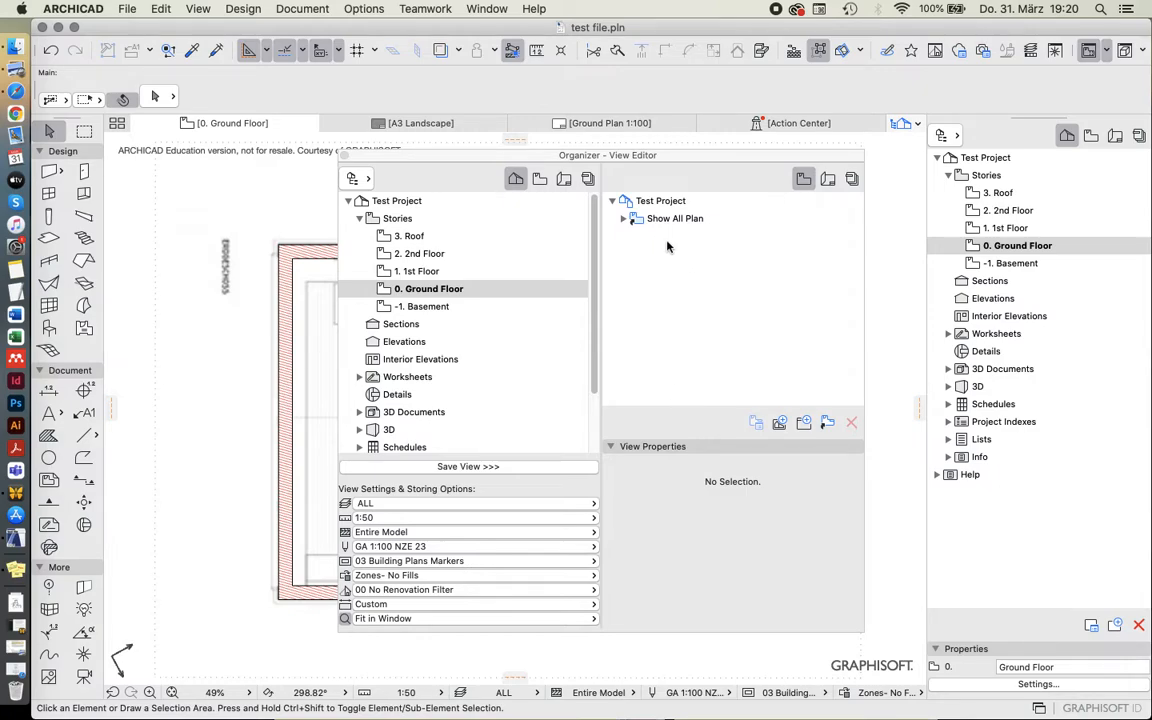
Save the Ground Floor story from the project map as a new view in the view map.
right_click(667, 374)
click(667, 374)
mouse_move(411, 291)
mouse_down()
mouse_move(473, 257)
mouse_move(638, 224)
mouse_move(688, 253)
mouse_move(422, 295)
mouse_up()
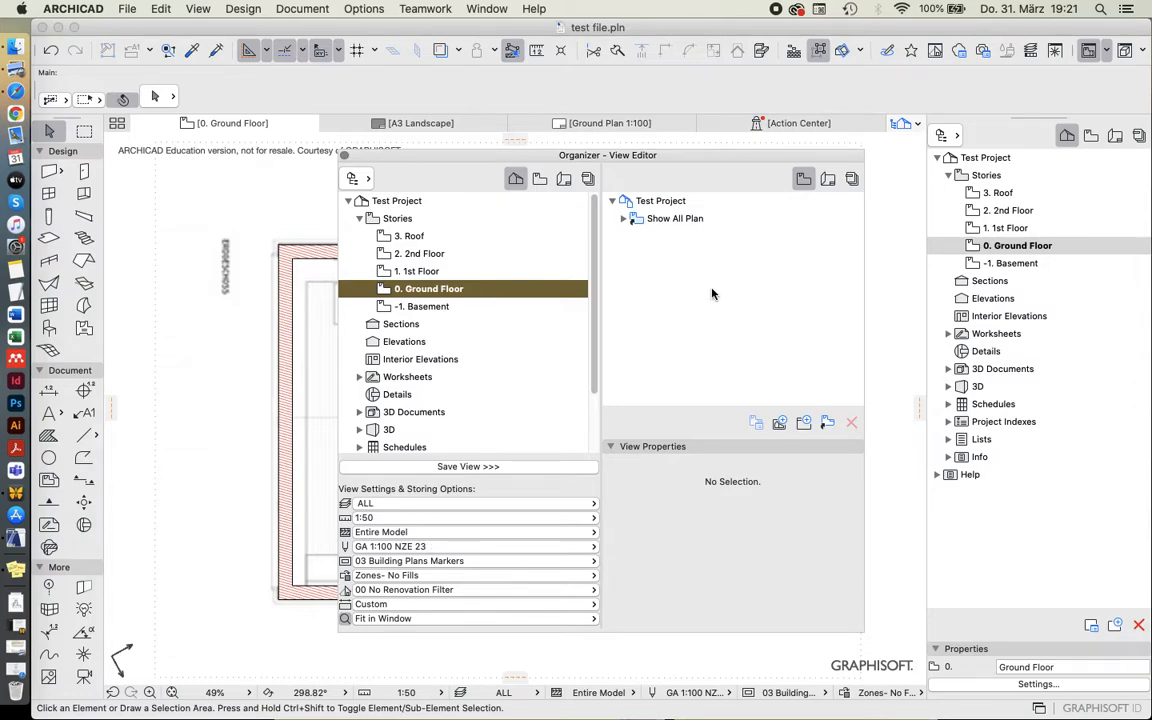
drag(420, 288, 680, 254)
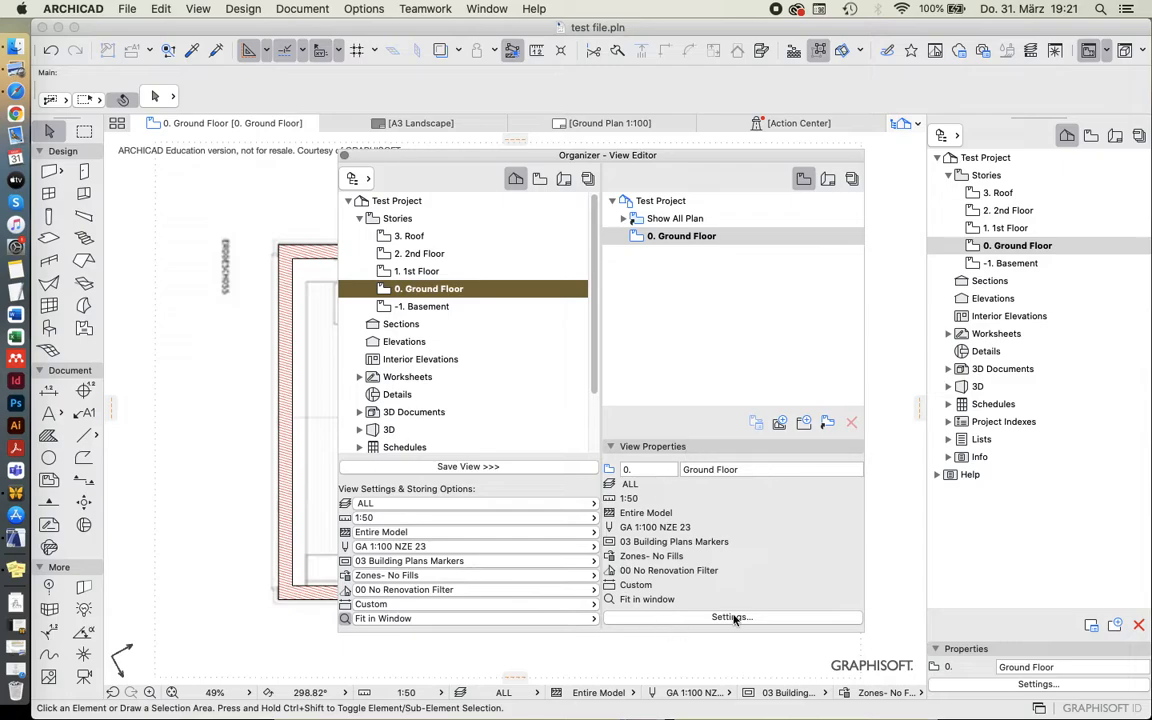
Rename the new Ground Floor view as Ground Floor 1-50.
click(656, 266)
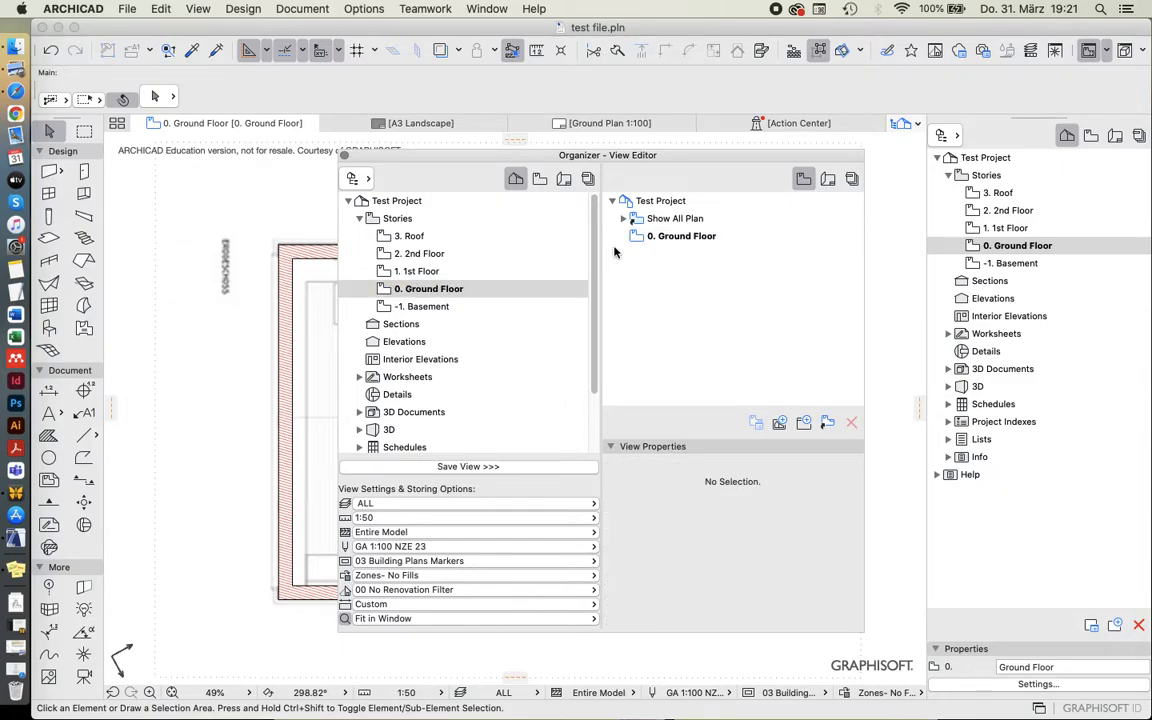
click(665, 237)
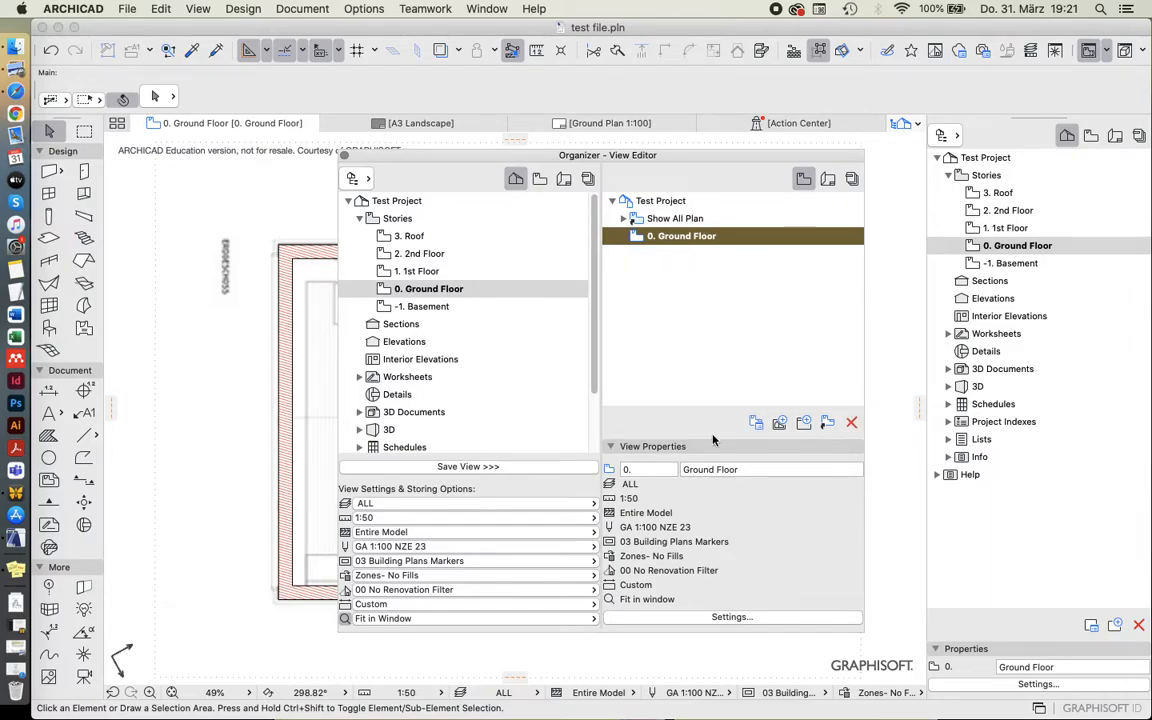
click(749, 468)
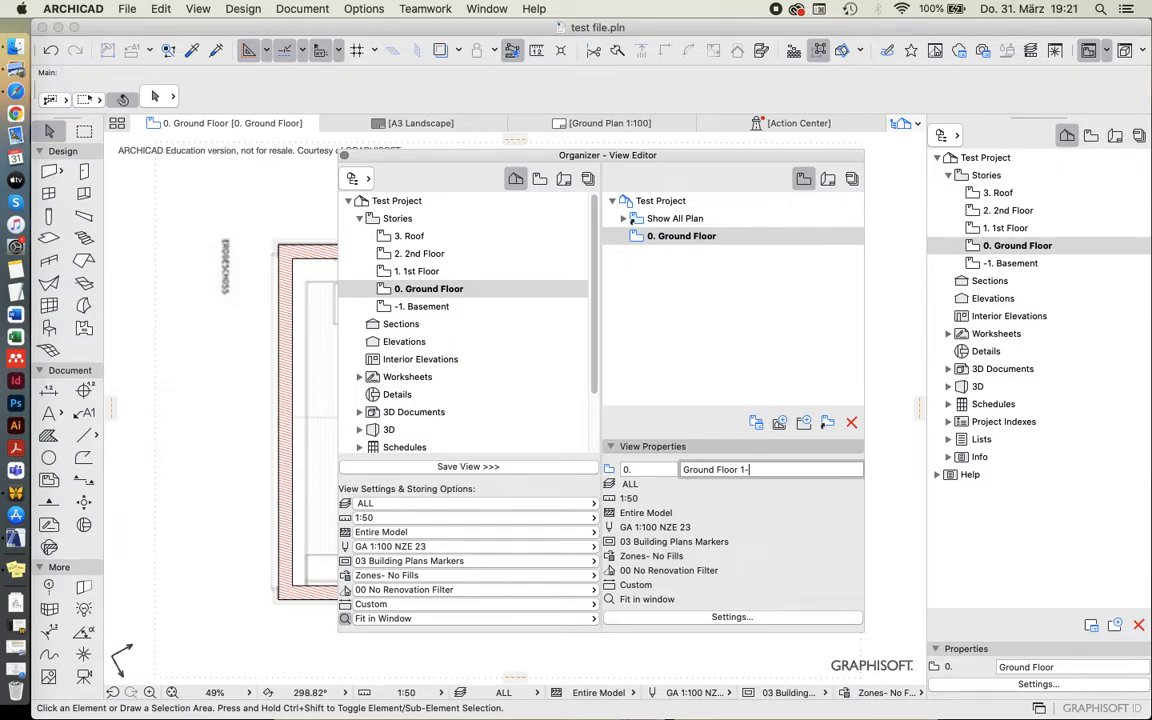
key(Return)
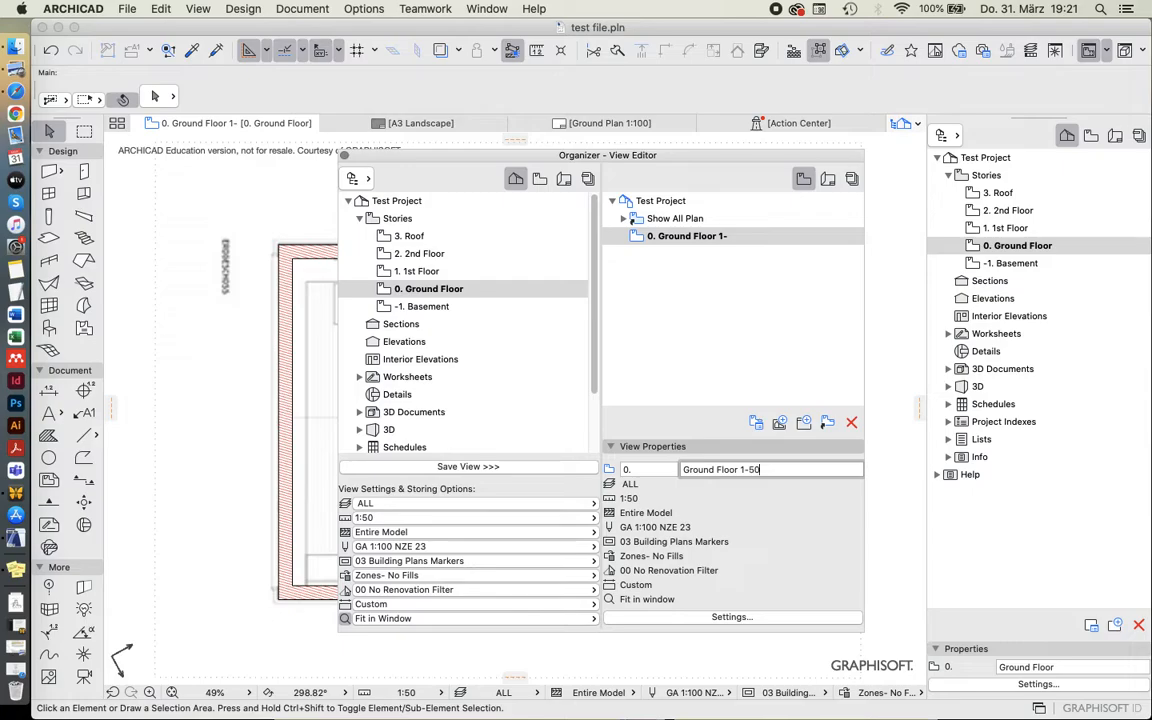
key(Return)
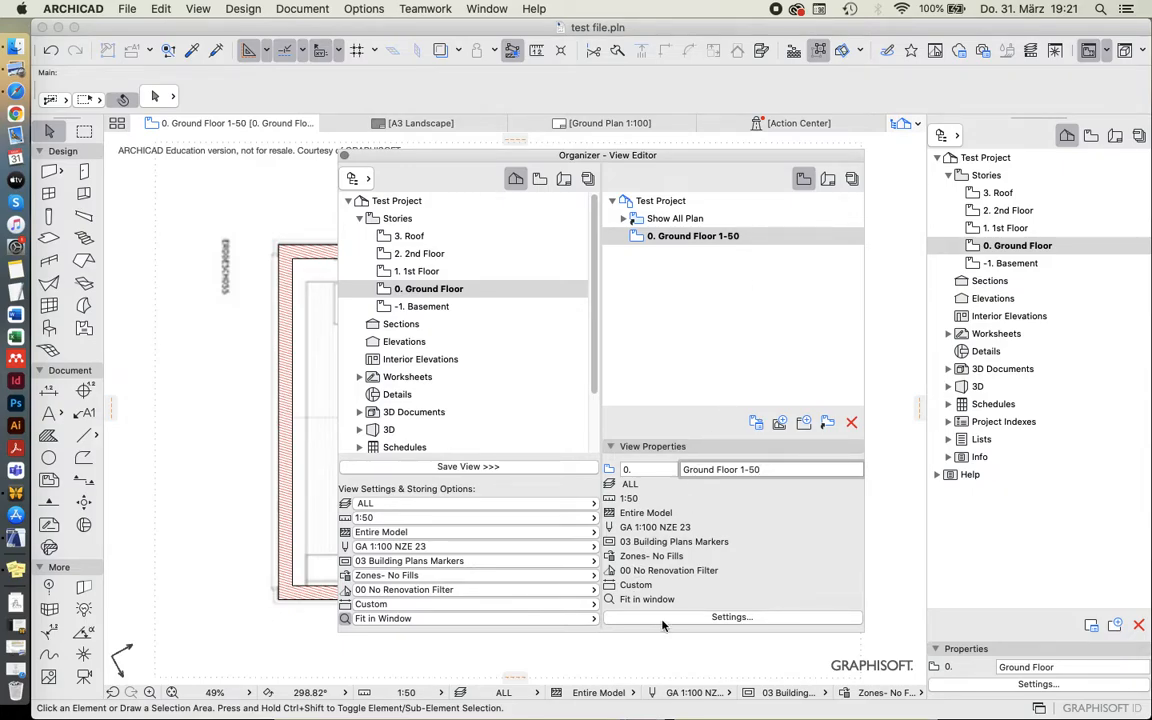
Review the scale options in the Ground Floor 1-50 view's settings and keep 1:50.
click(710, 623)
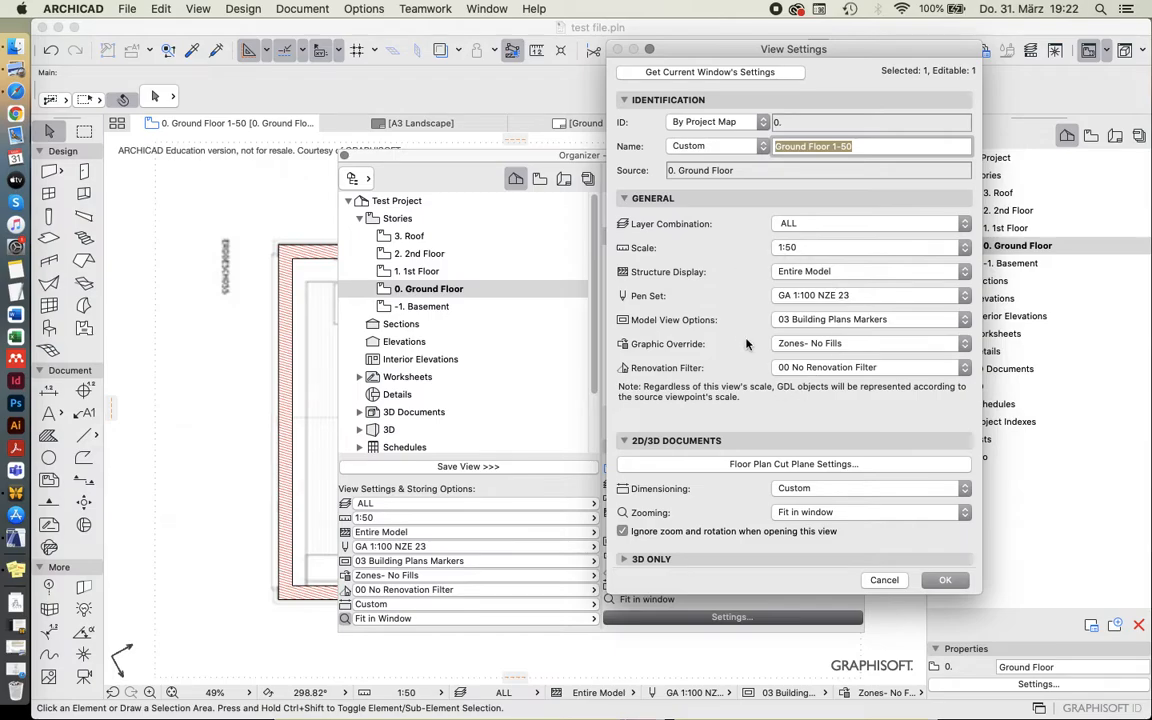
click(776, 248)
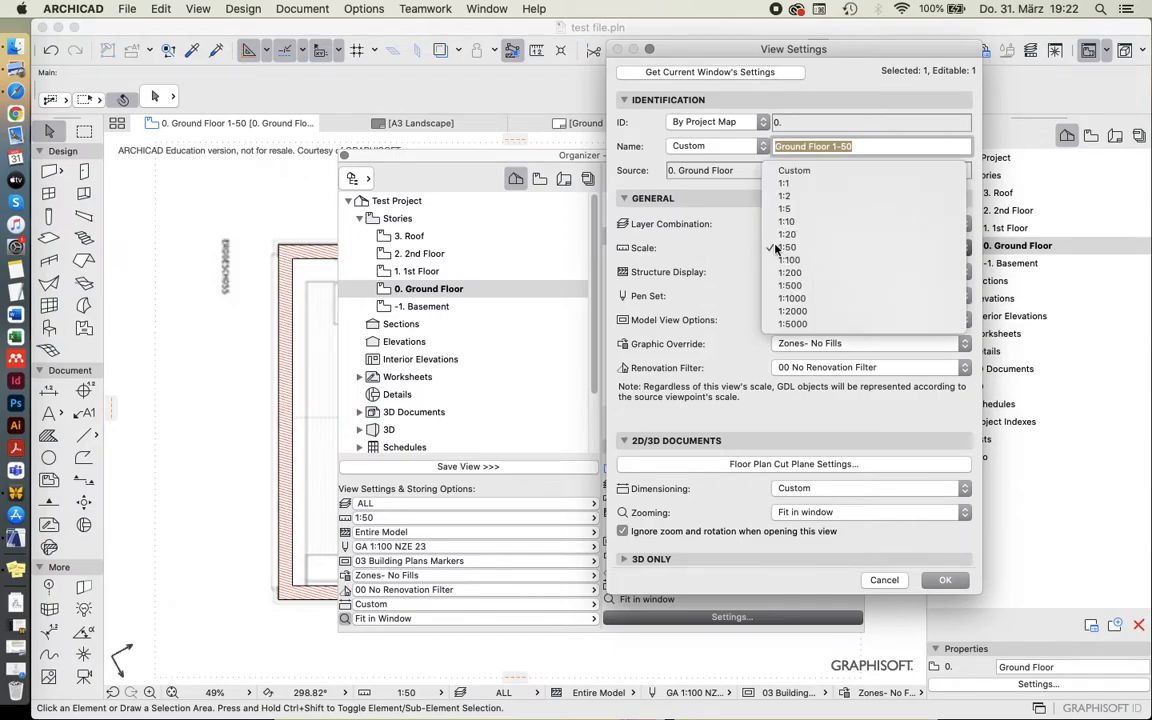
click(828, 252)
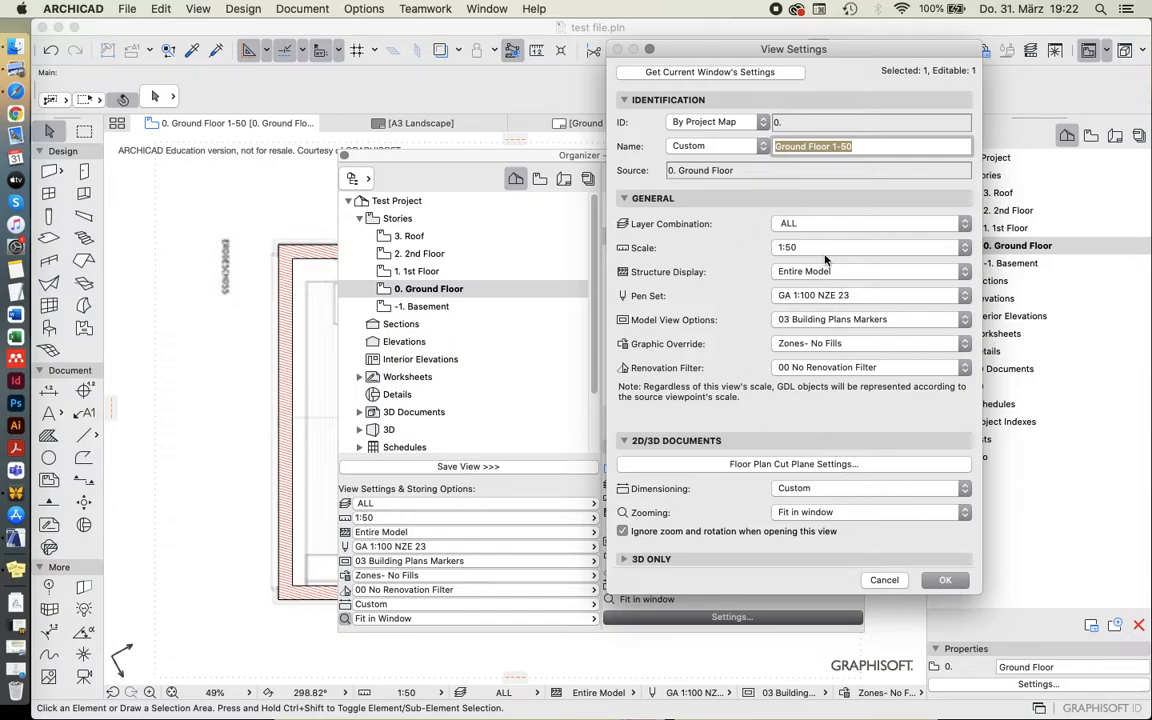
click(947, 580)
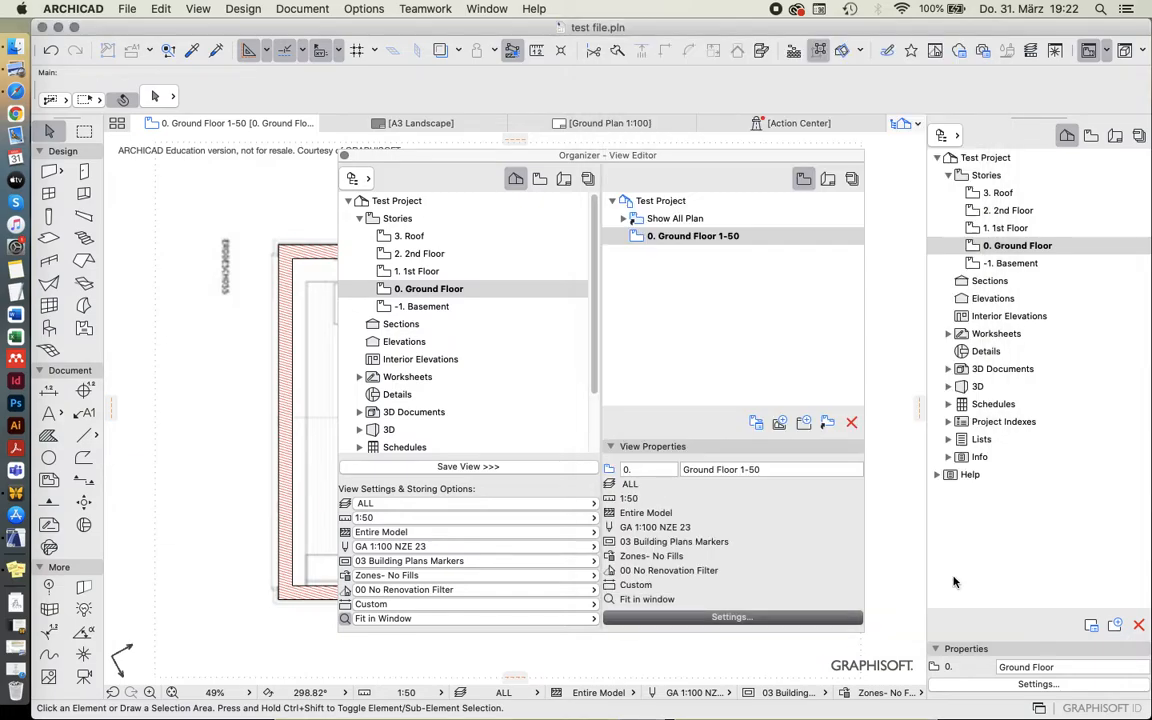
Open the 1st Floor story's plan and return to the ground floor through the saved Ground Floor 1-50 view.
click(667, 238)
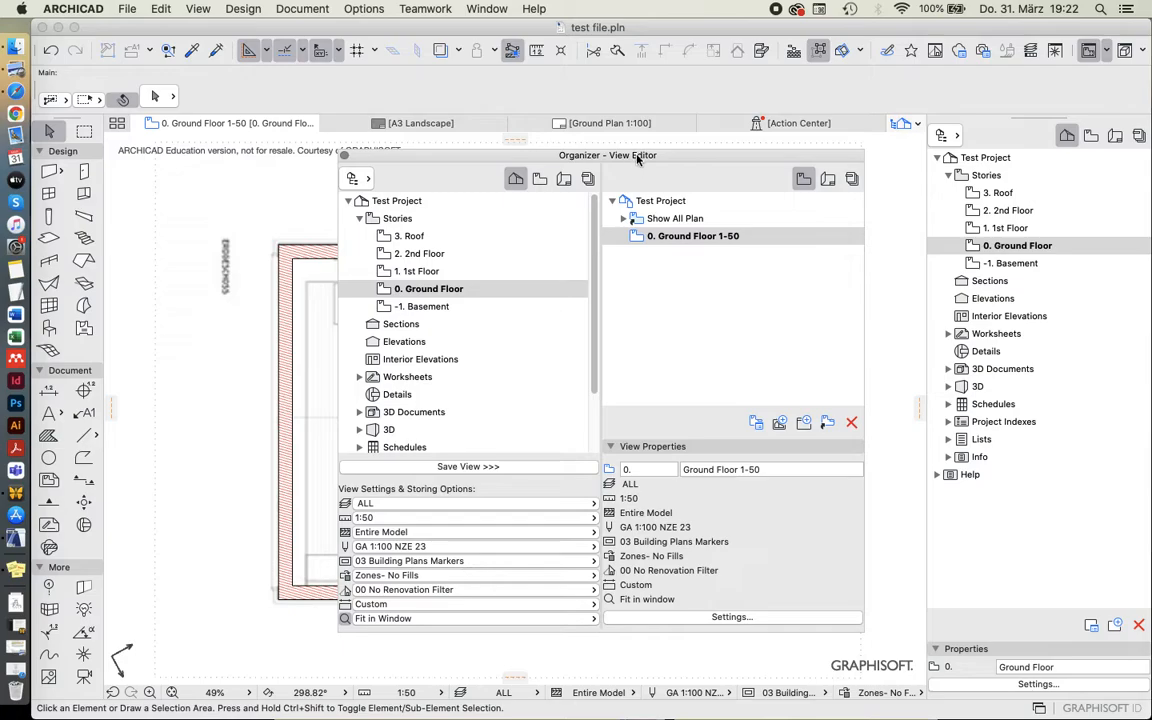
drag(637, 158, 868, 82)
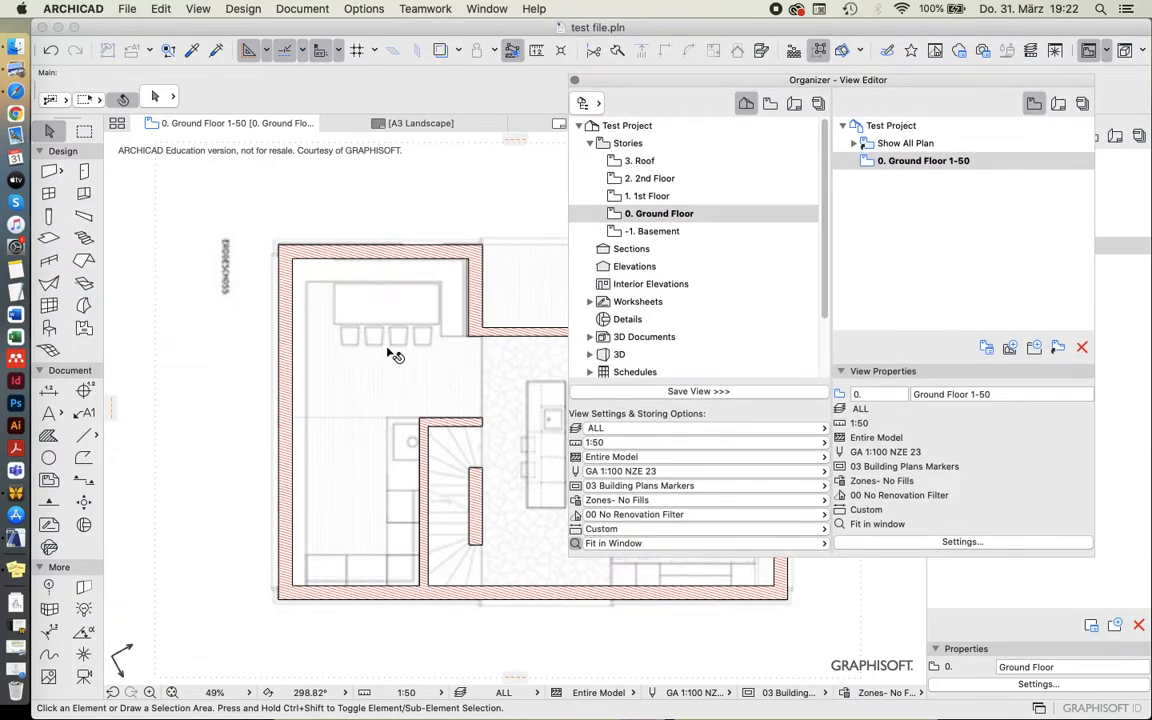
double_click(647, 196)
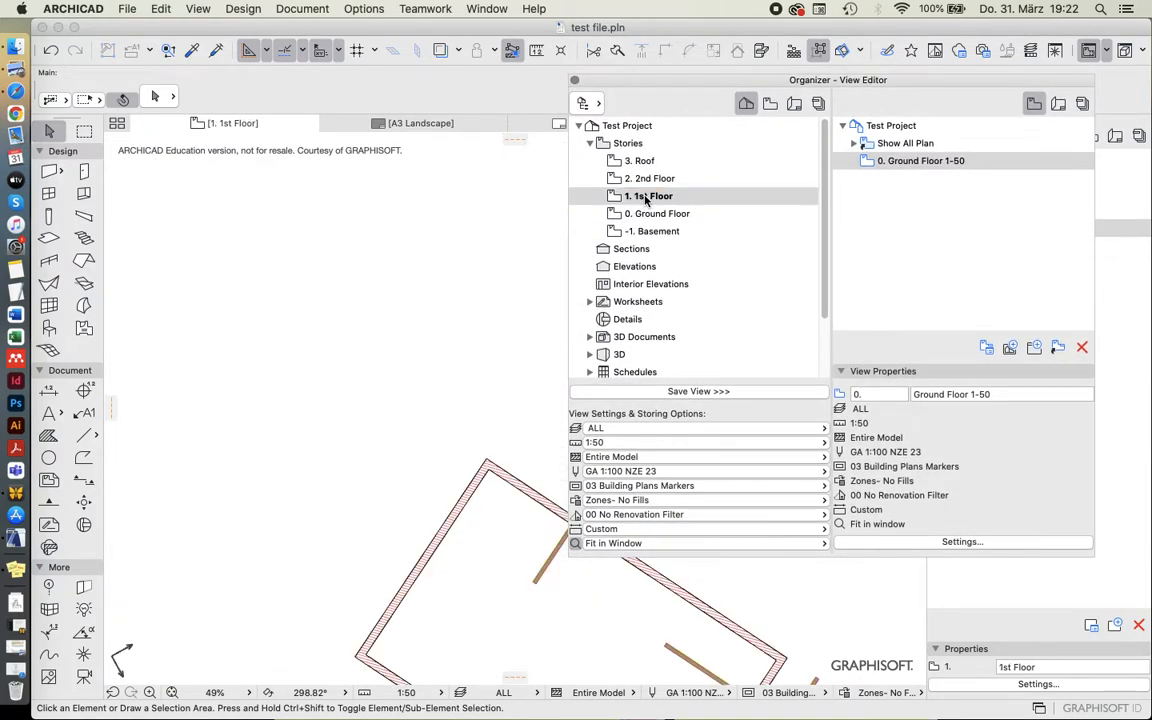
scroll(255, 365, down, 4)
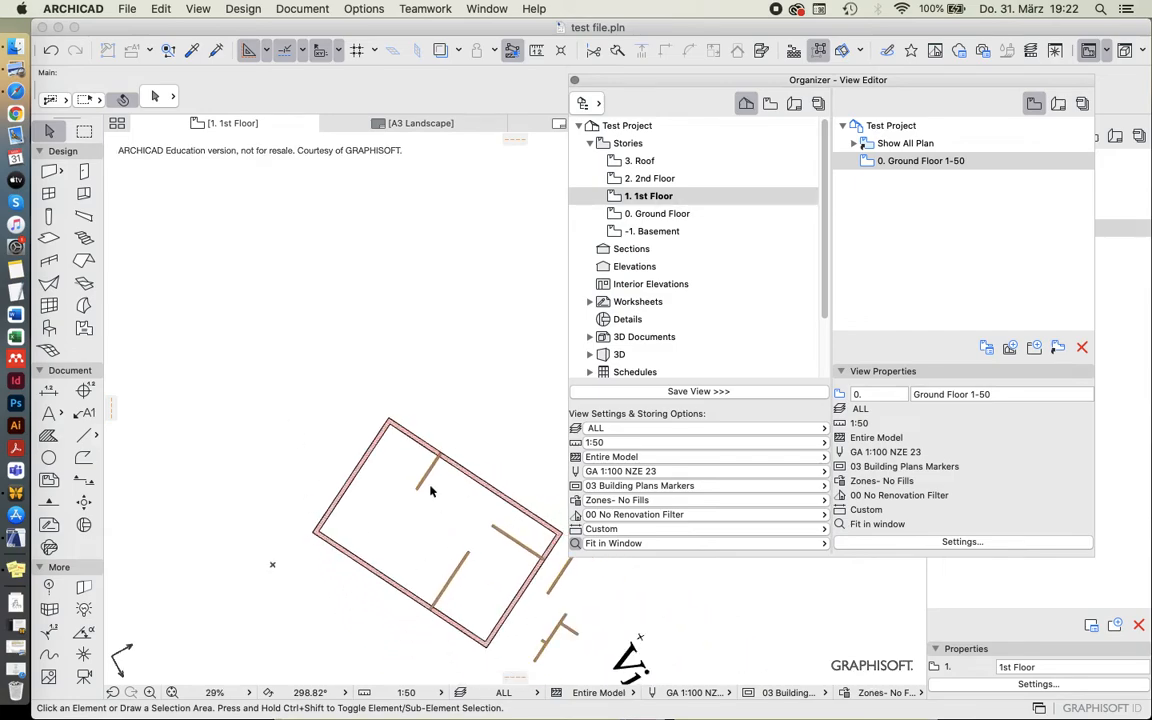
double_click(890, 162)
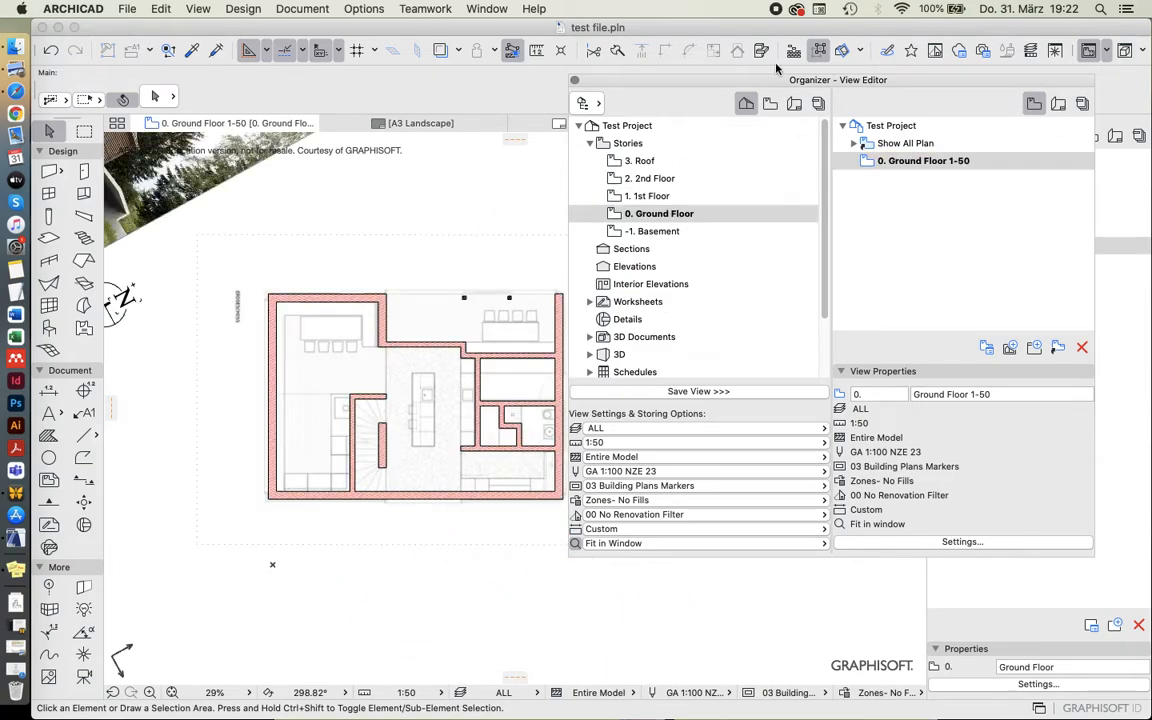
drag(740, 80, 508, 249)
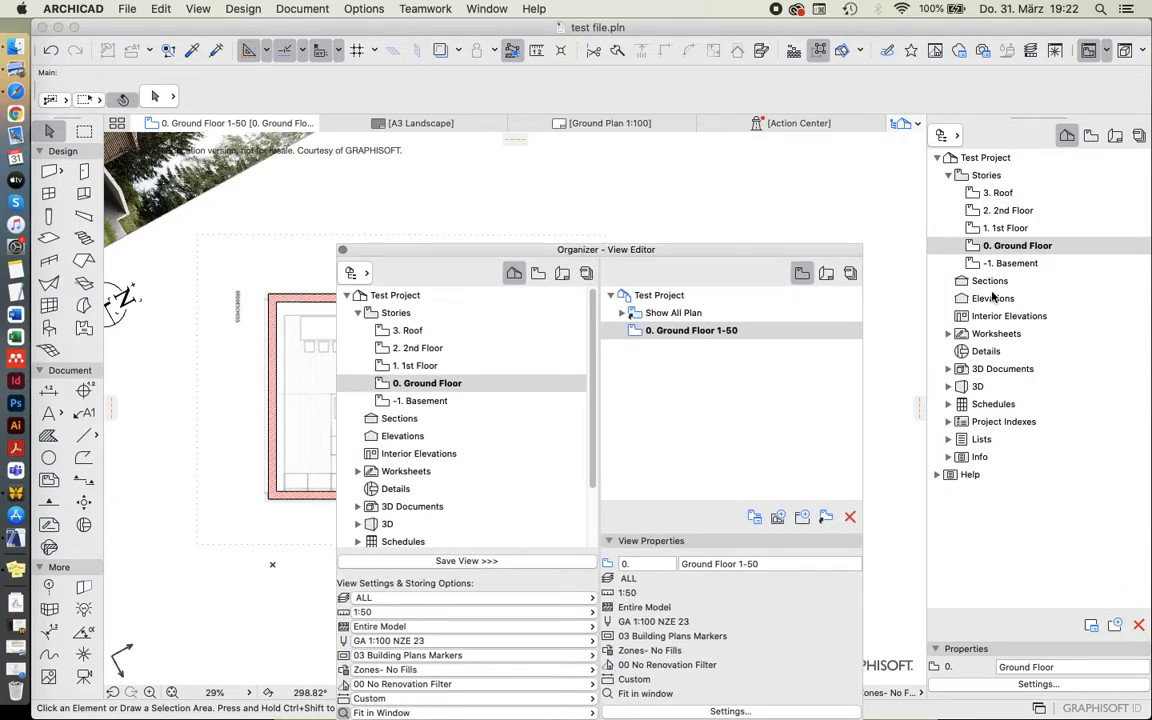
drag(775, 251, 1044, 70)
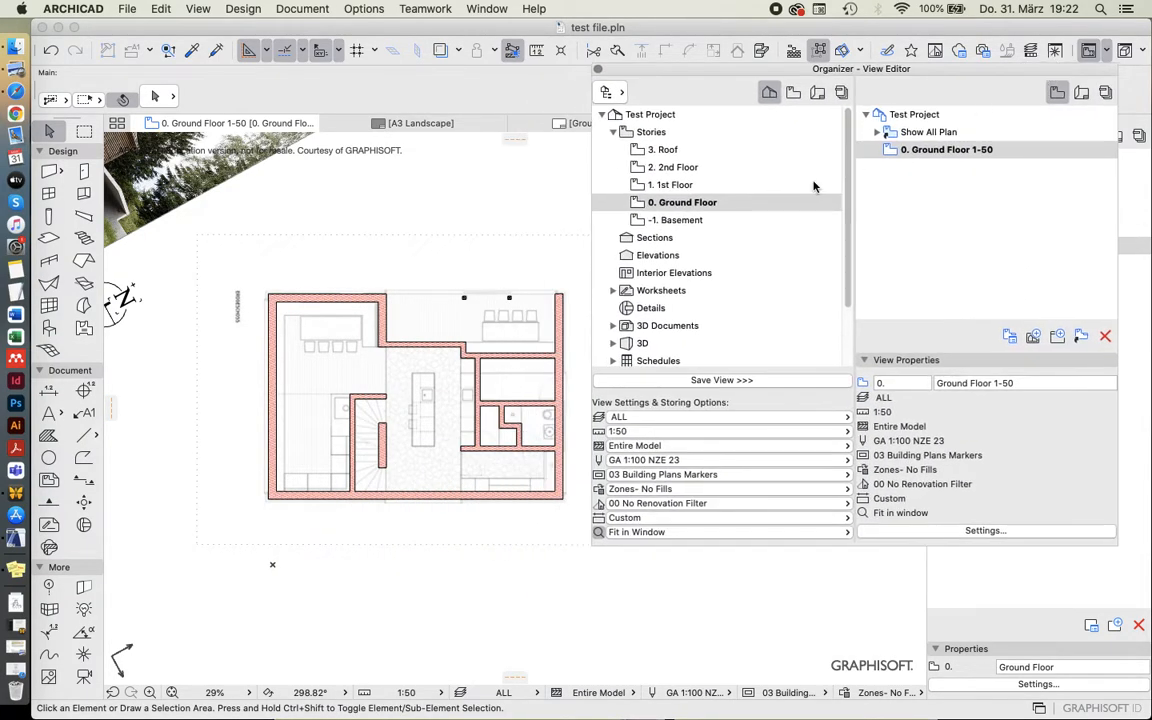
scroll(428, 314, up, 3)
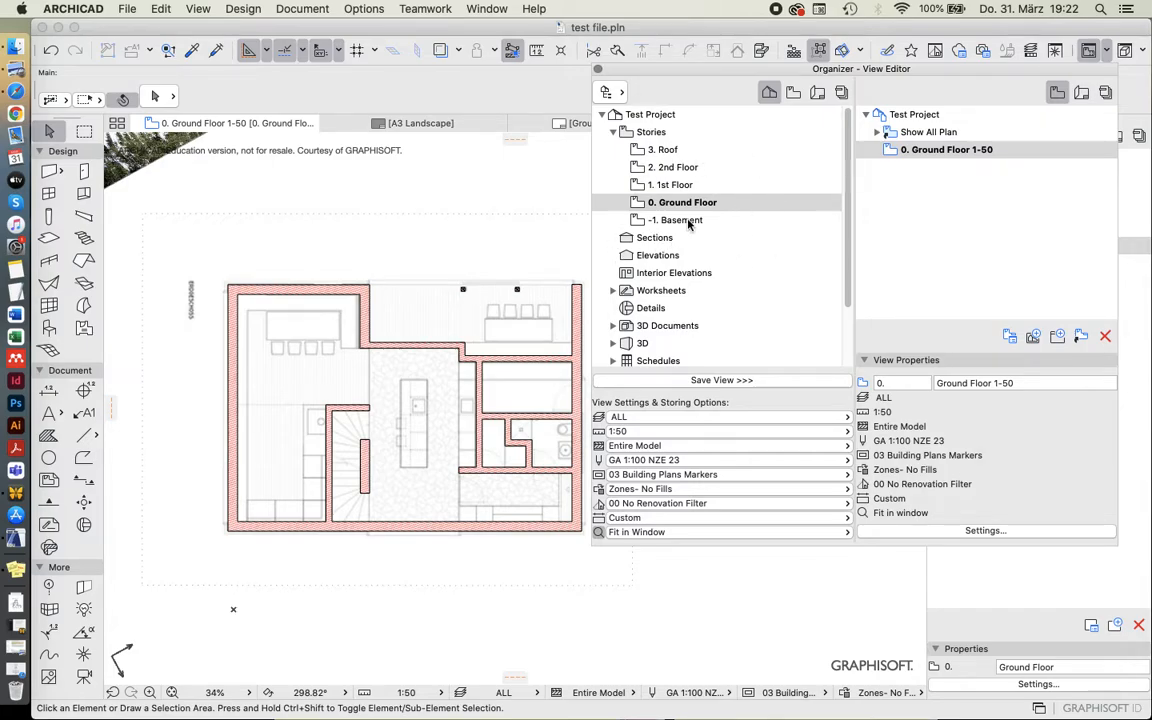
Save the Ground Floor story as a second view below Ground Floor 1-50 in the view map.
click(947, 150)
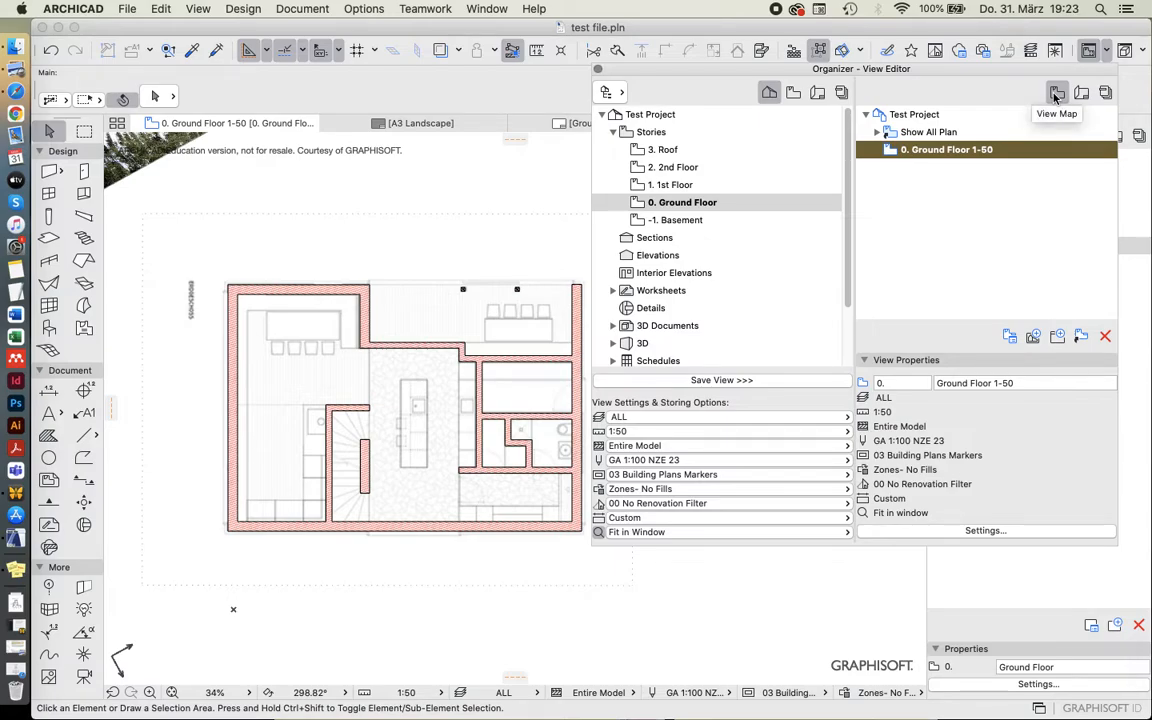
click(942, 168)
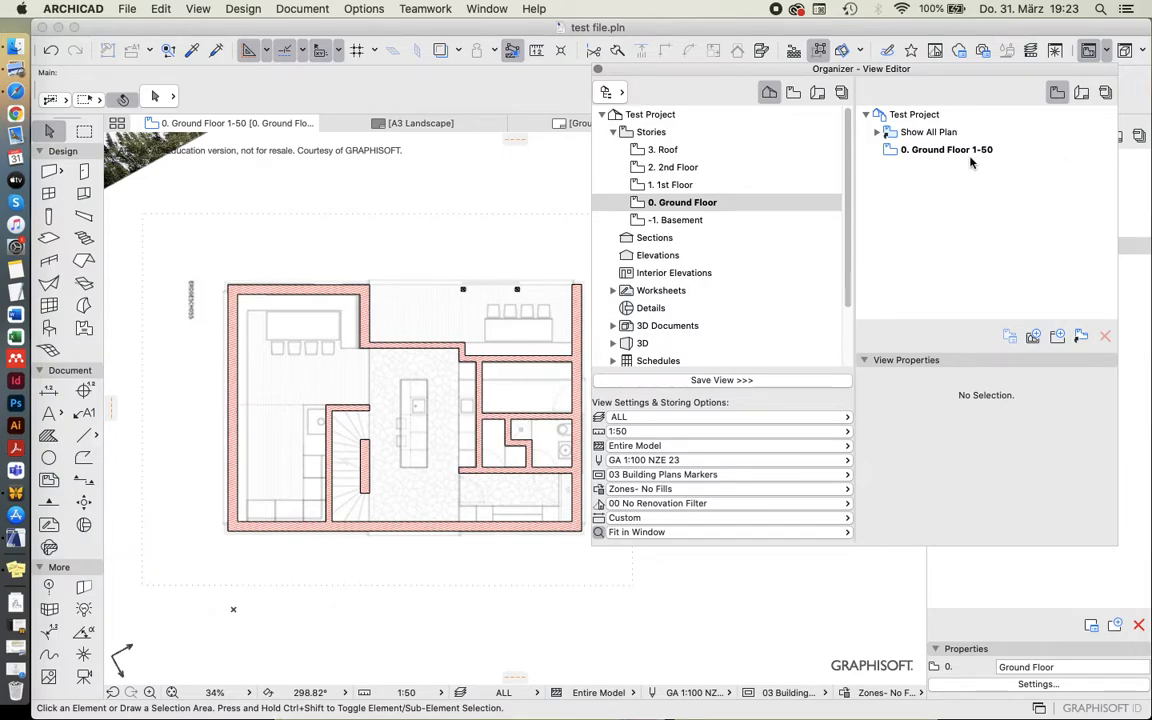
drag(682, 202, 943, 198)
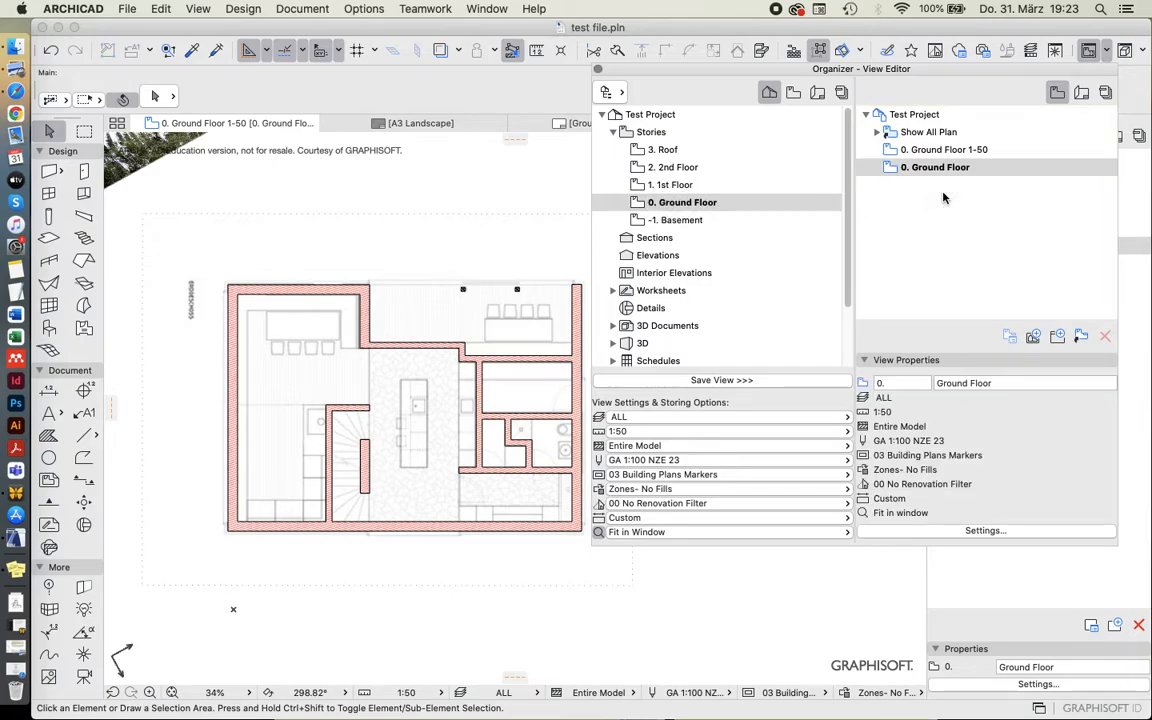
Rename the second Ground Floor view as Ground Floor 1-500.
click(918, 168)
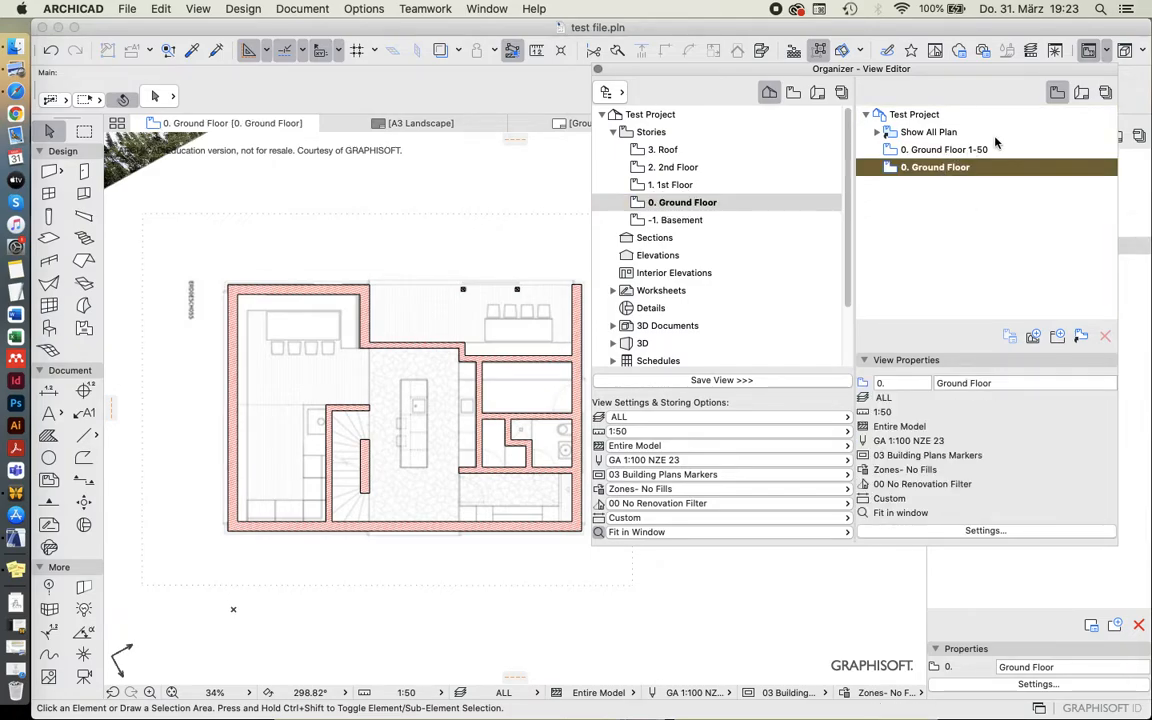
click(995, 382)
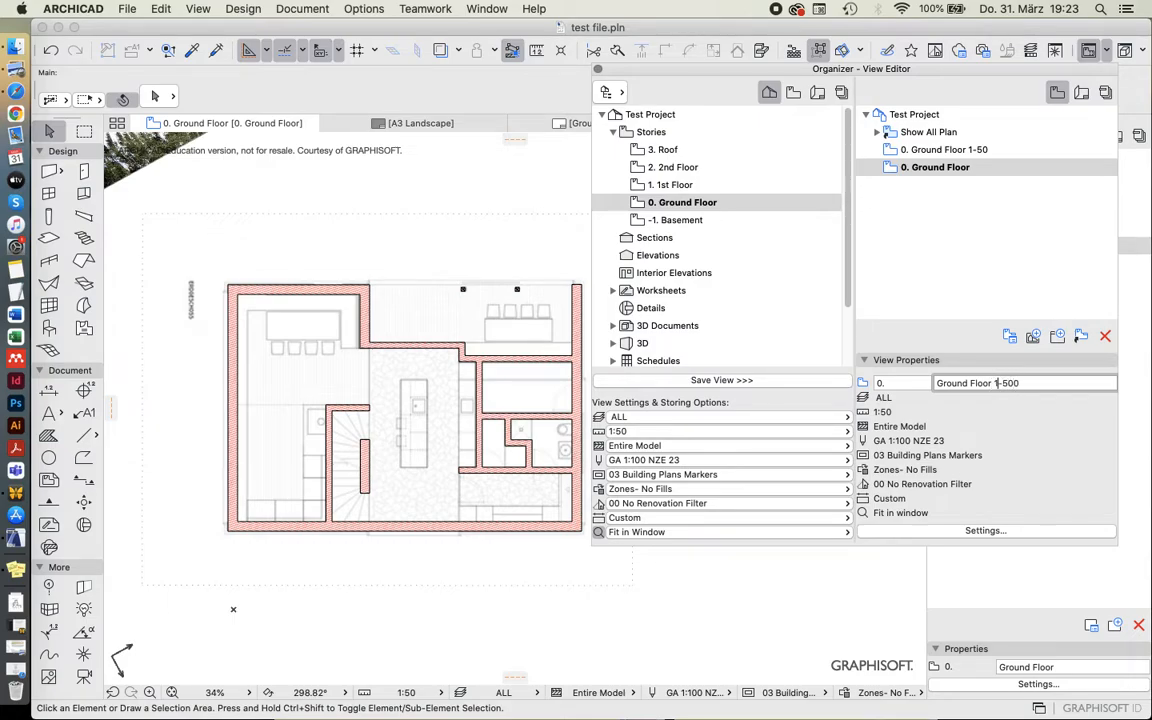
key(Return)
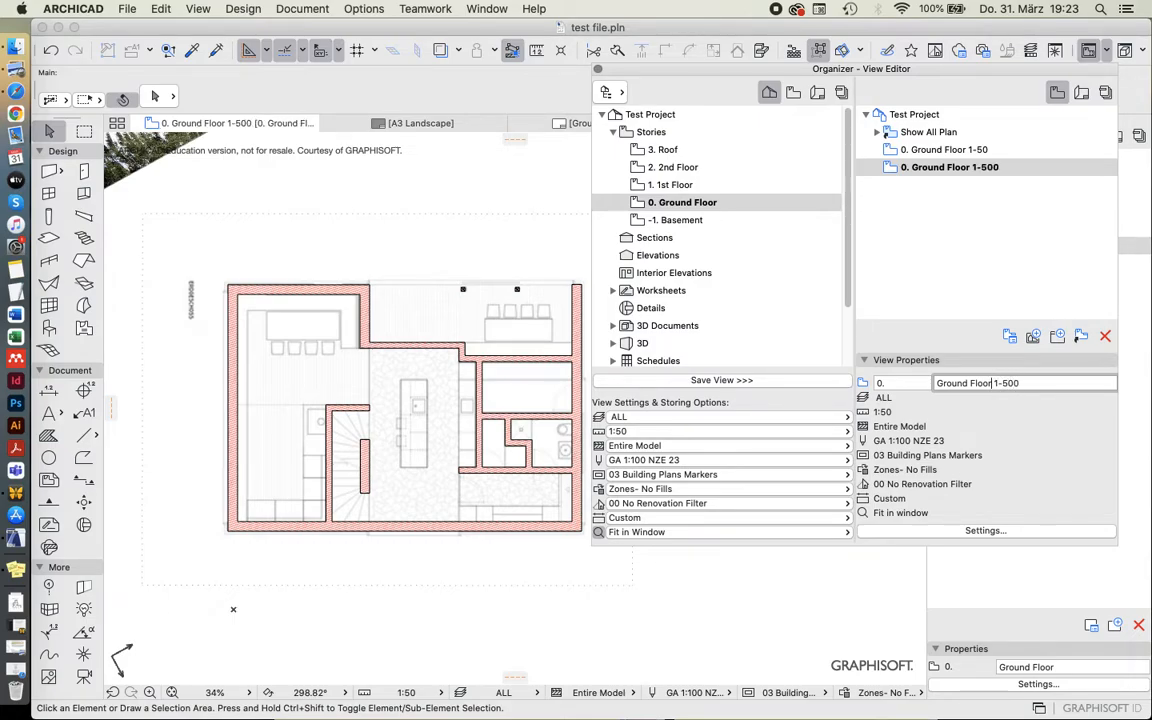
Rename the Ground Floor 1-500 view as Site Plan 1-500.
drag(992, 383, 936, 383)
text(Site Plan)
key(Return)
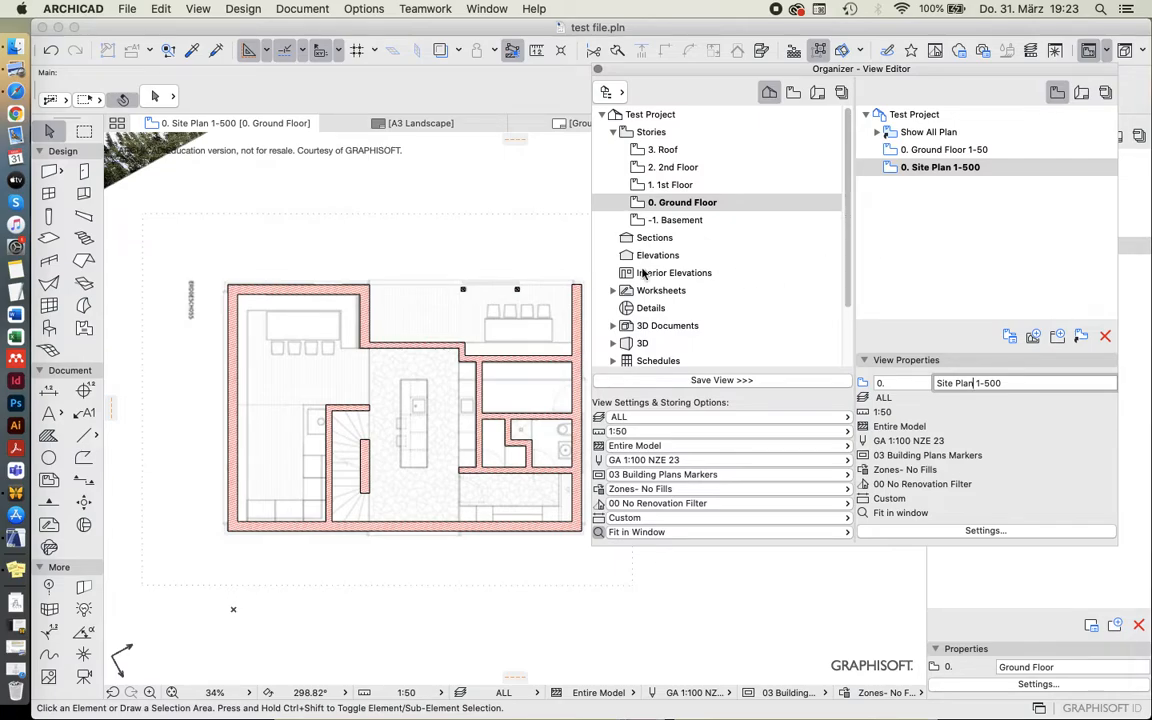
Set the Site Plan 1-500 view's scale to 1:500 in its view settings, keeping the layer combination ALL.
click(966, 170)
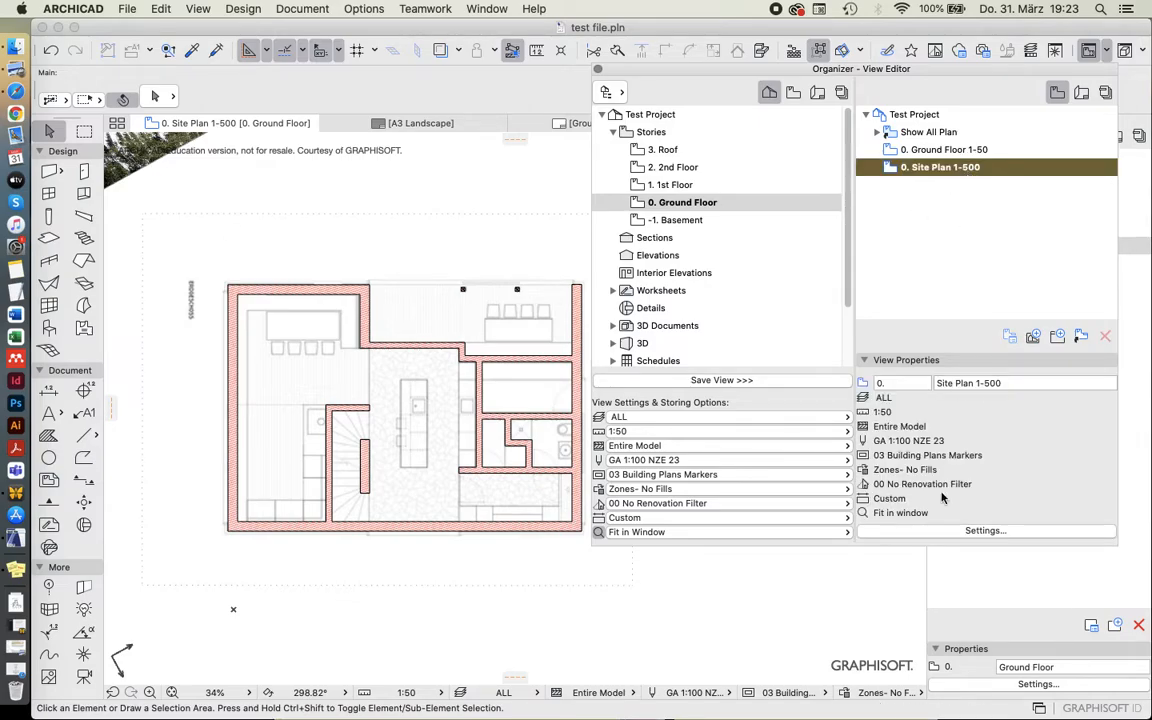
click(960, 532)
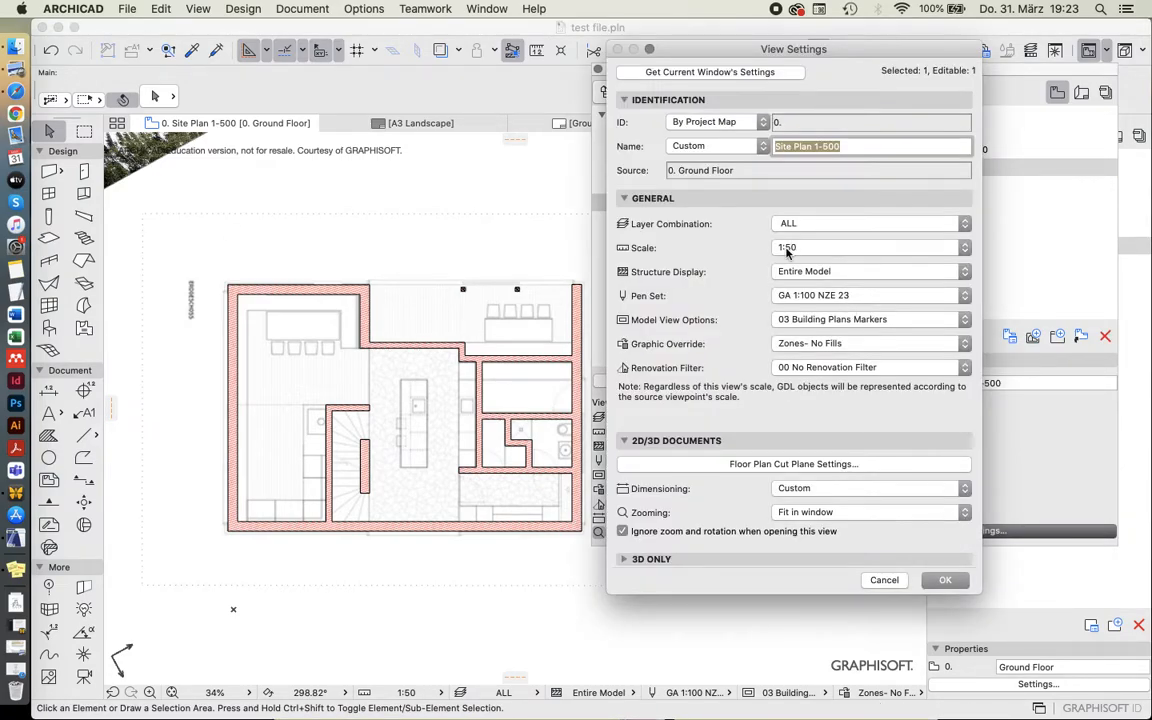
click(787, 252)
click(808, 293)
click(800, 224)
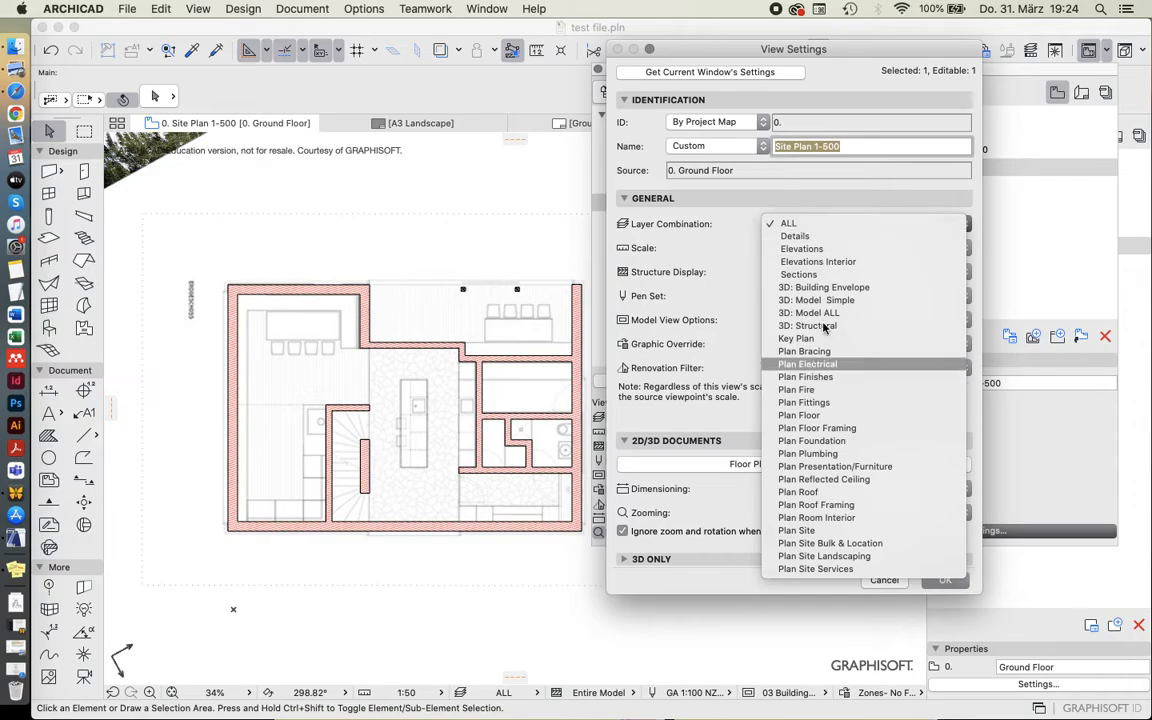
click(636, 224)
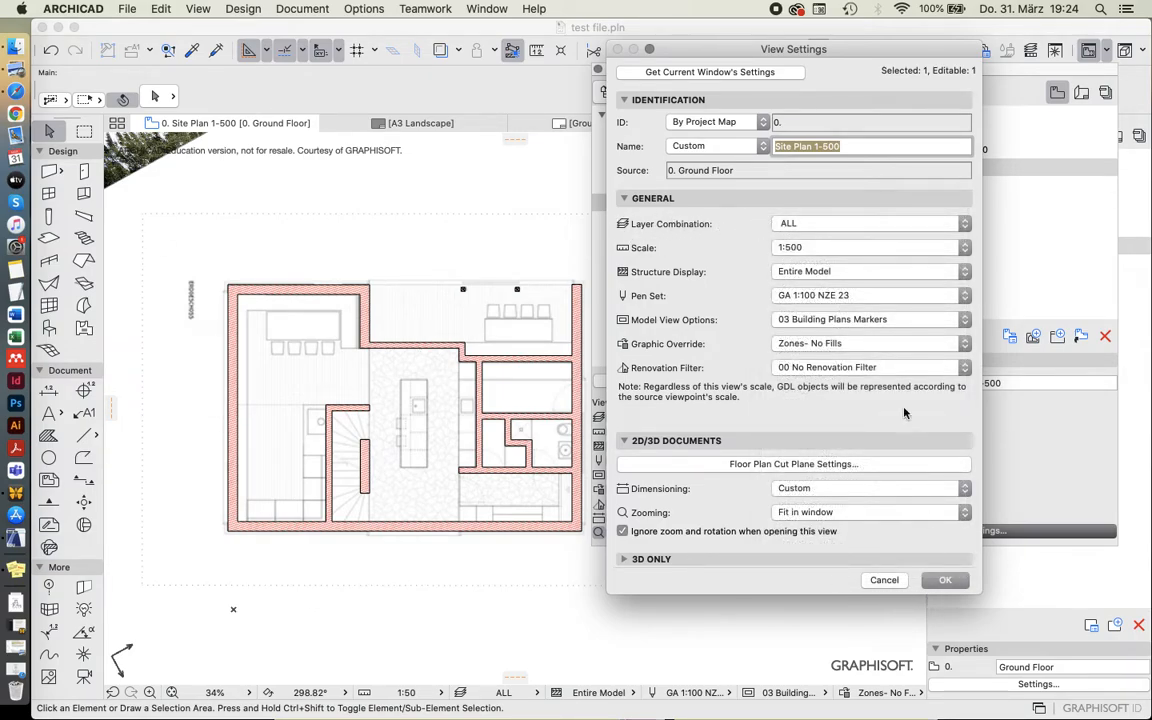
click(780, 247)
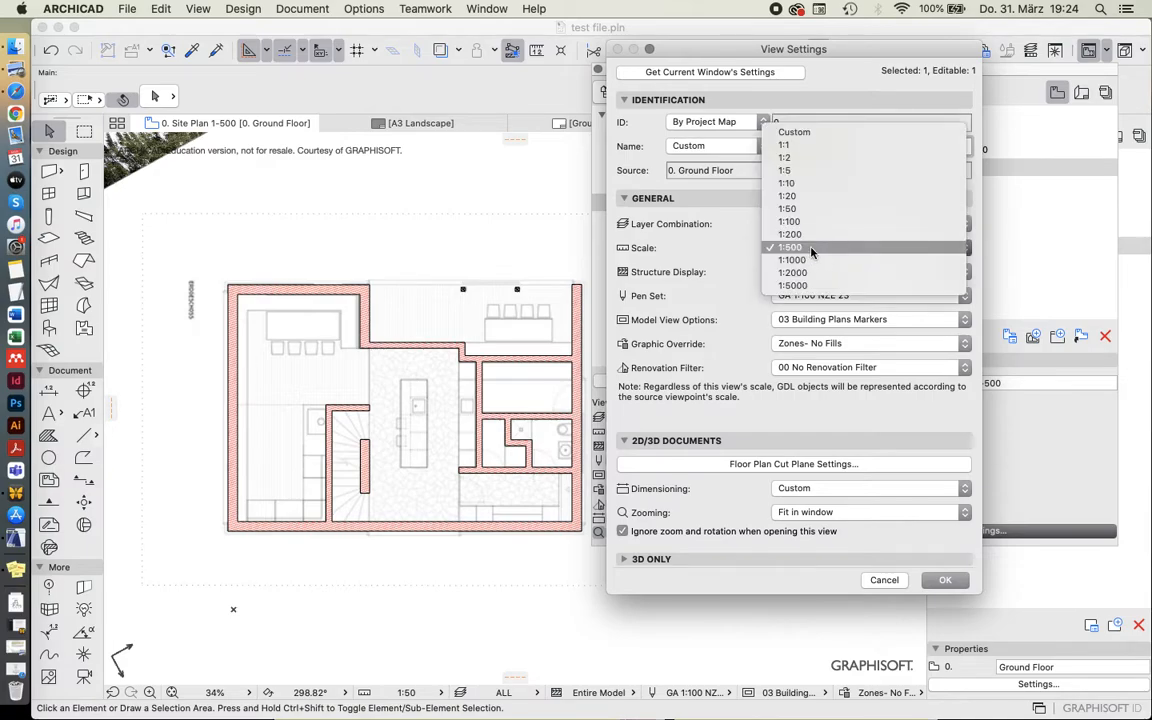
click(760, 244)
click(945, 580)
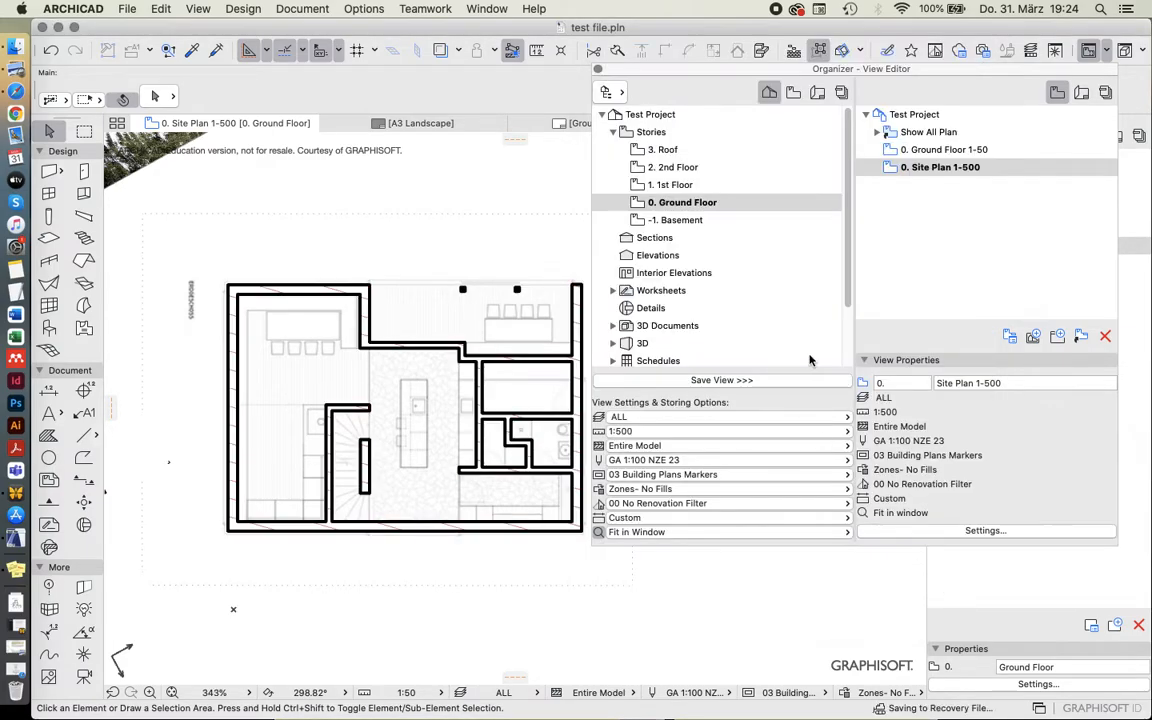
Compare how the ground floor walls are displayed in the Site Plan 1-500 and Ground Floor 1-50 views.
scroll(372, 328, up, 1)
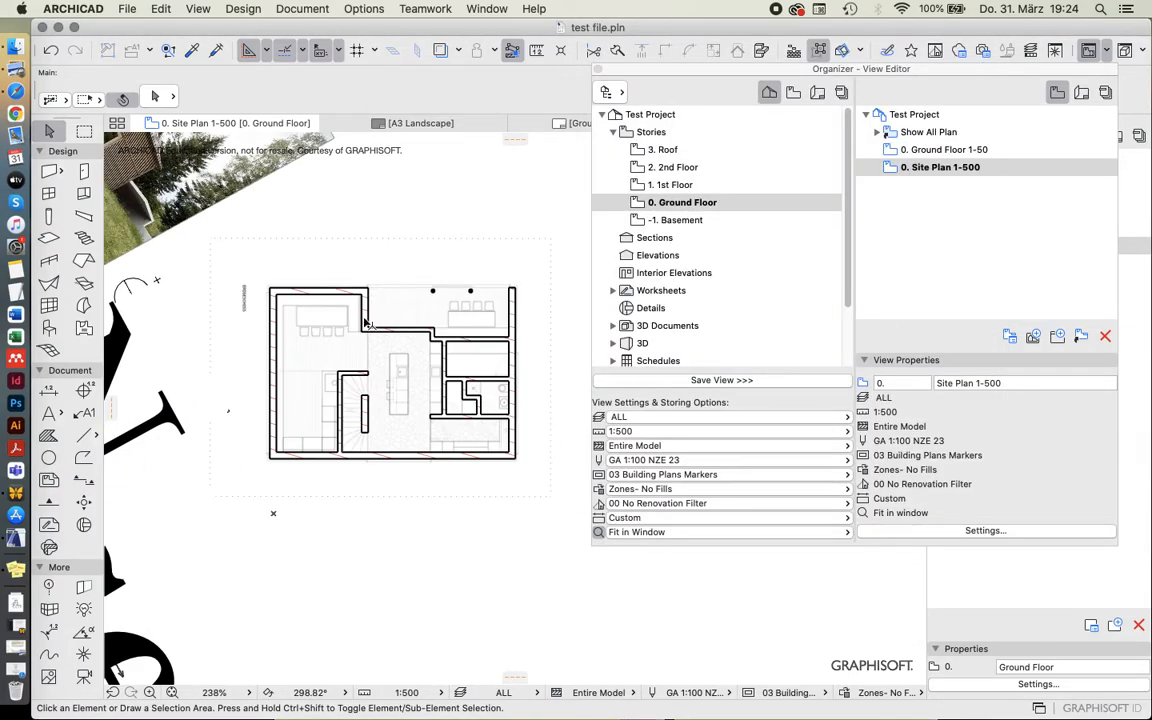
scroll(455, 305, down, 8)
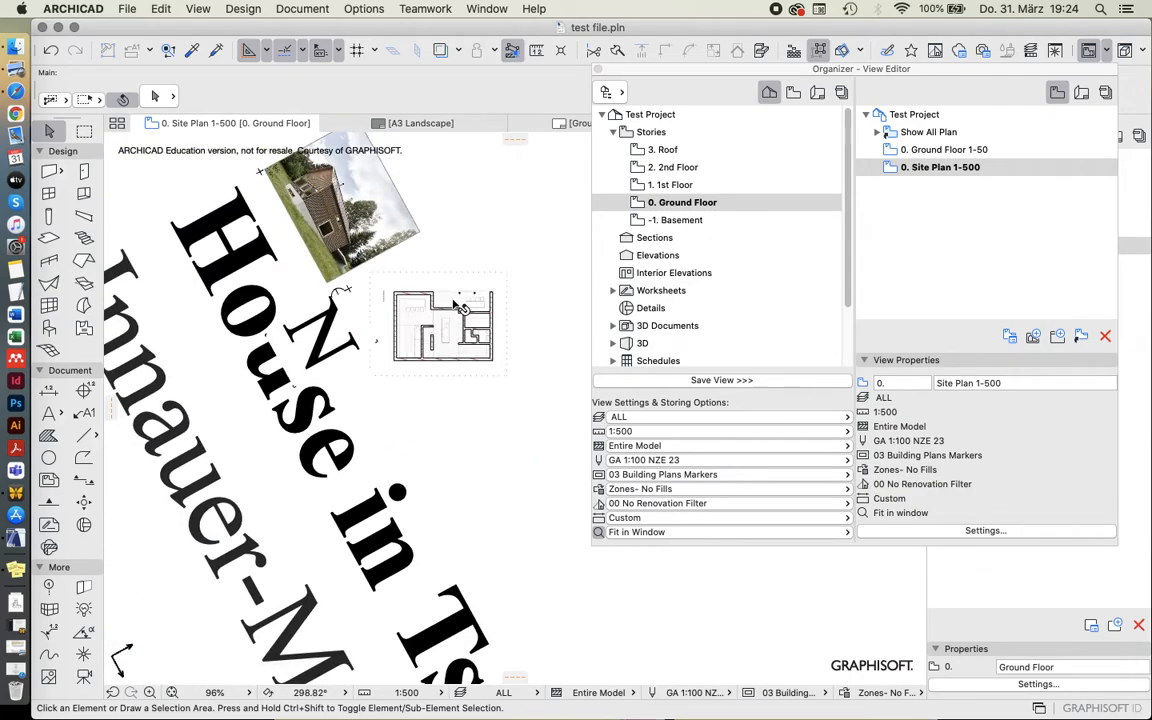
scroll(460, 311, up, 5)
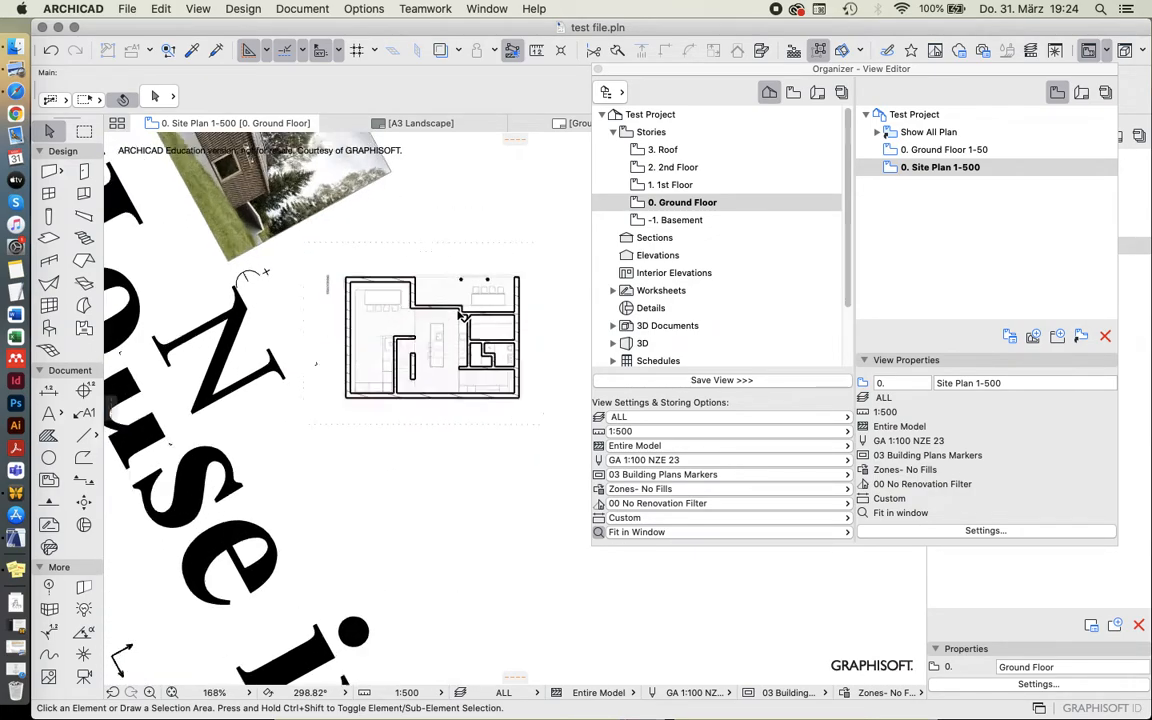
scroll(530, 308, up, 2)
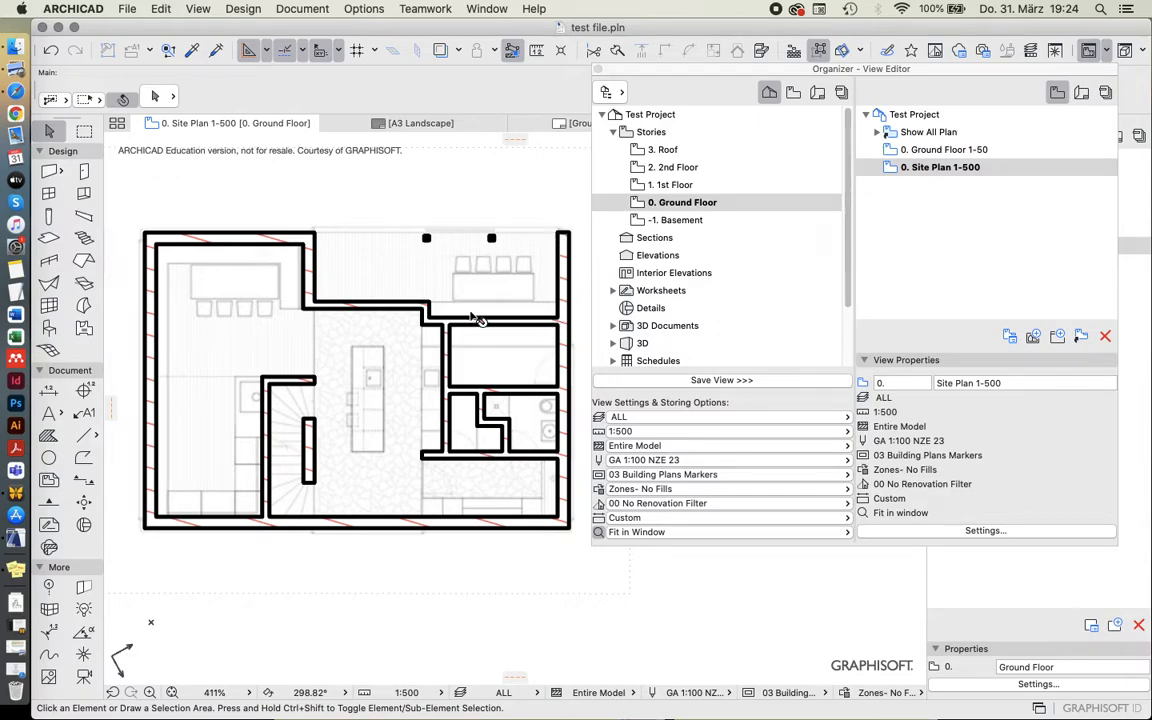
scroll(510, 318, up, 2)
scroll(507, 315, down, 3)
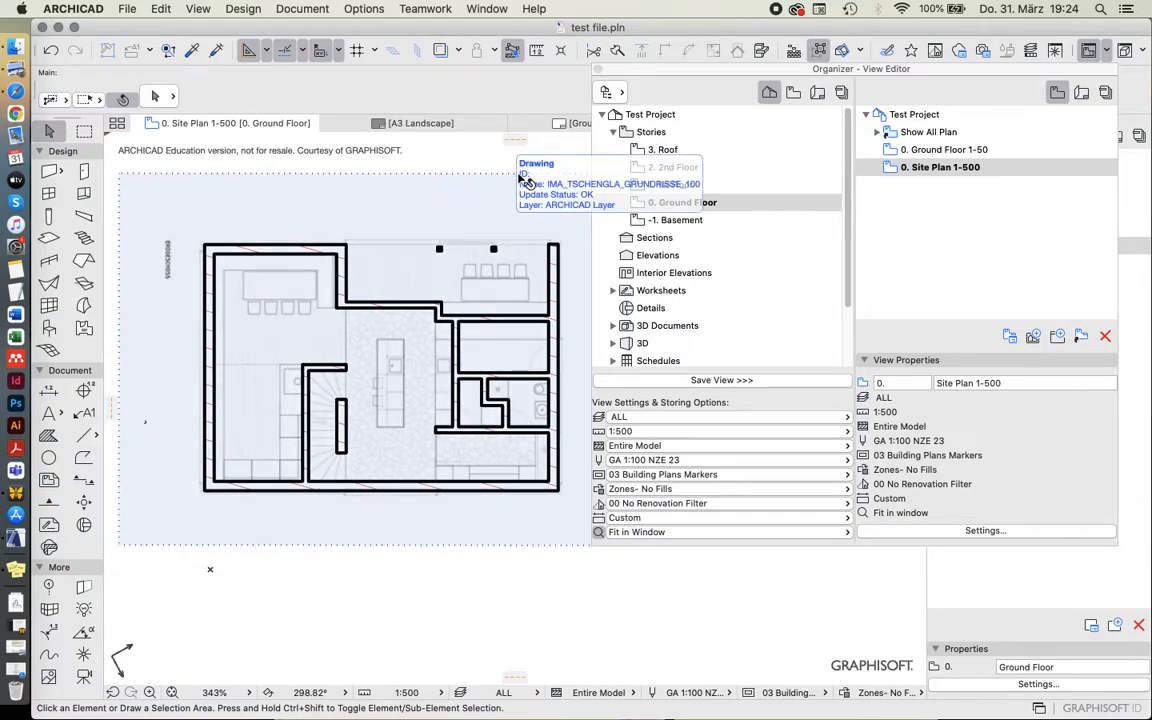
double_click(950, 149)
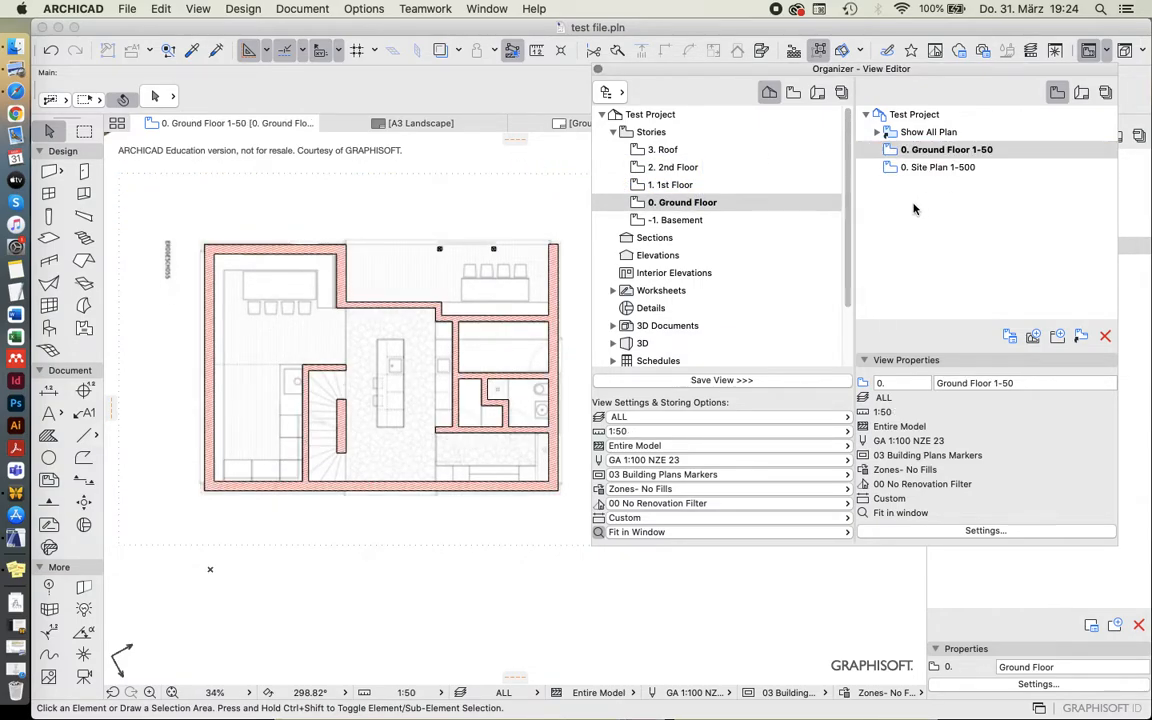
double_click(936, 167)
double_click(940, 150)
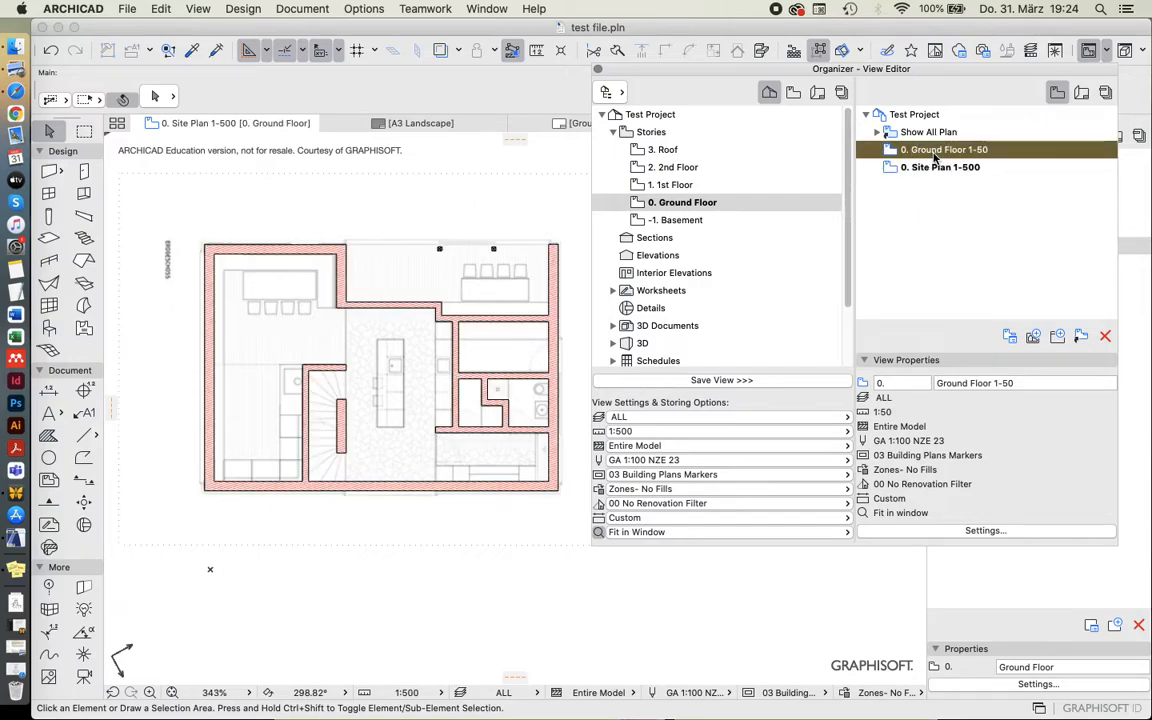
double_click(932, 165)
double_click(935, 150)
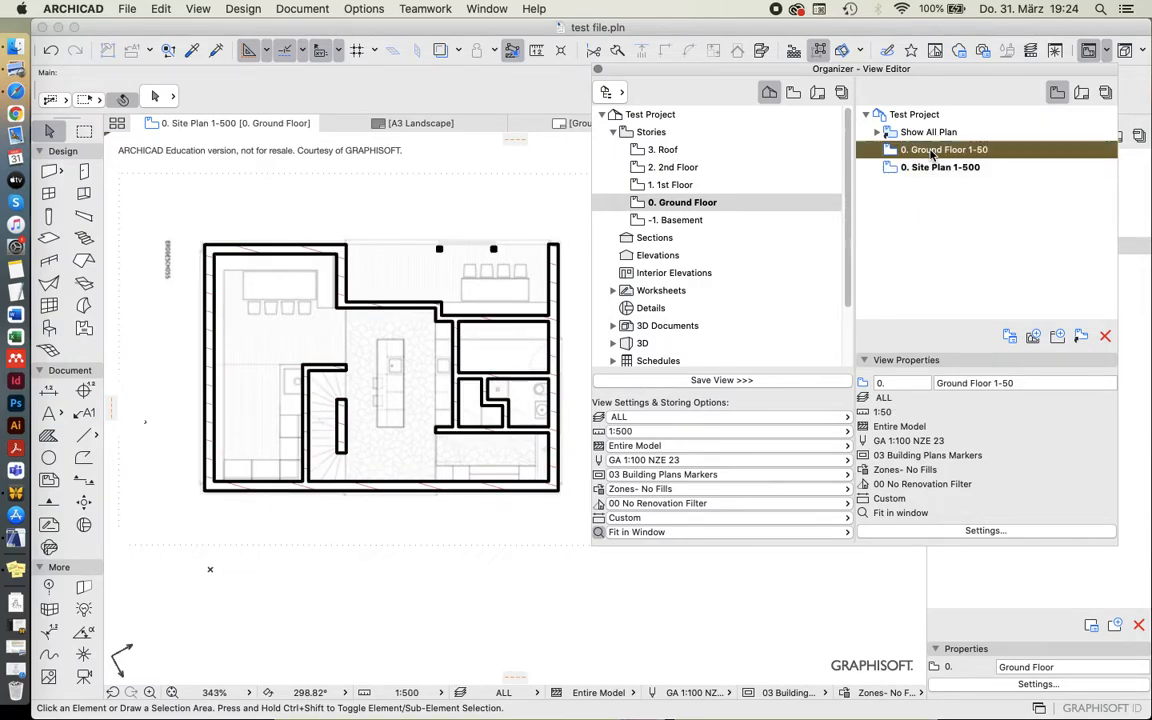
double_click(922, 167)
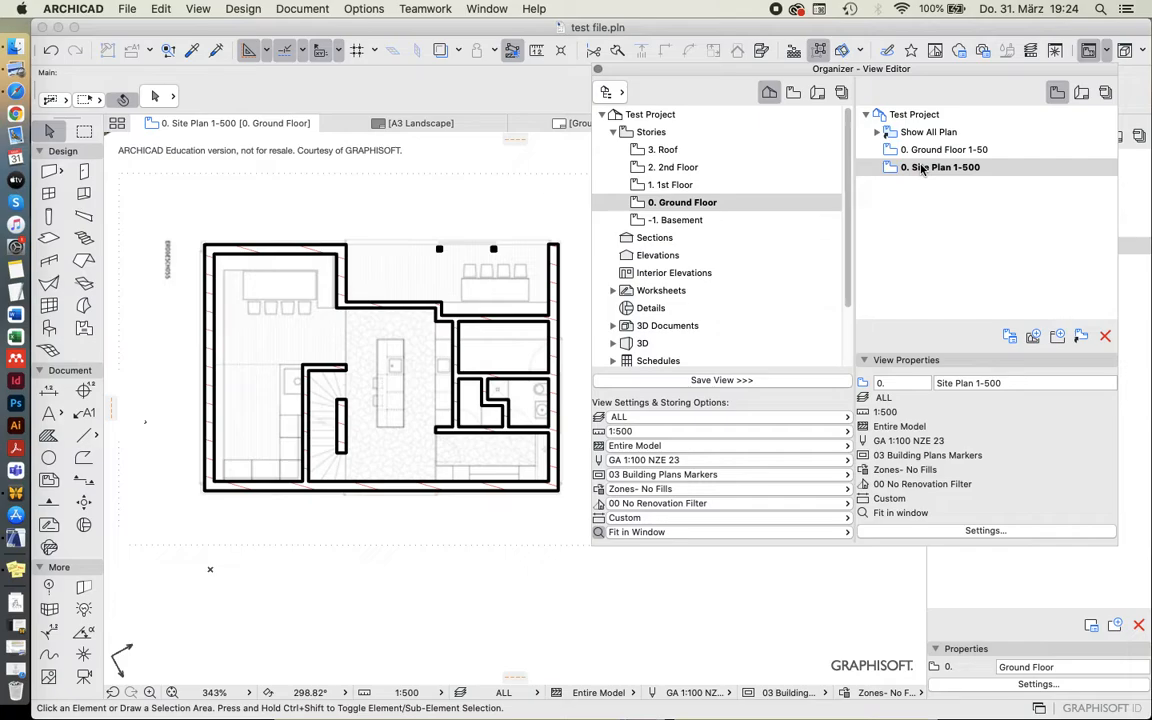
double_click(930, 150)
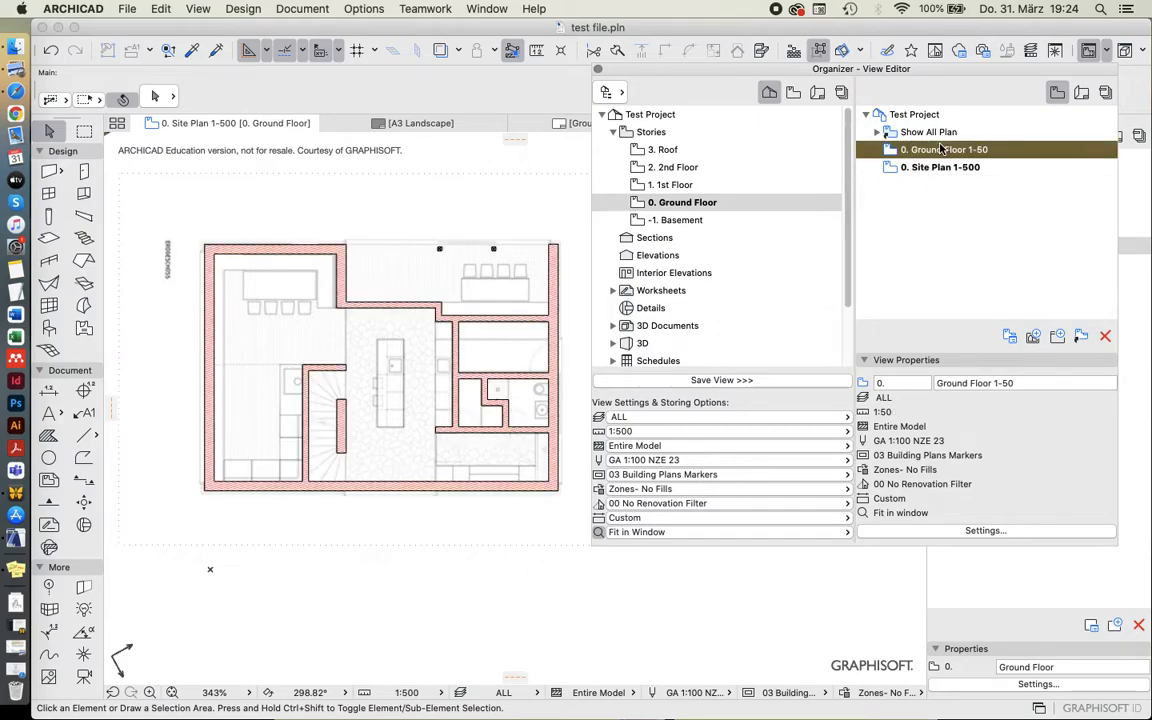
View the 1st Floor and Ground Floor stories from the project map and return to the saved Ground Floor 1-50 view.
double_click(668, 185)
click(670, 203)
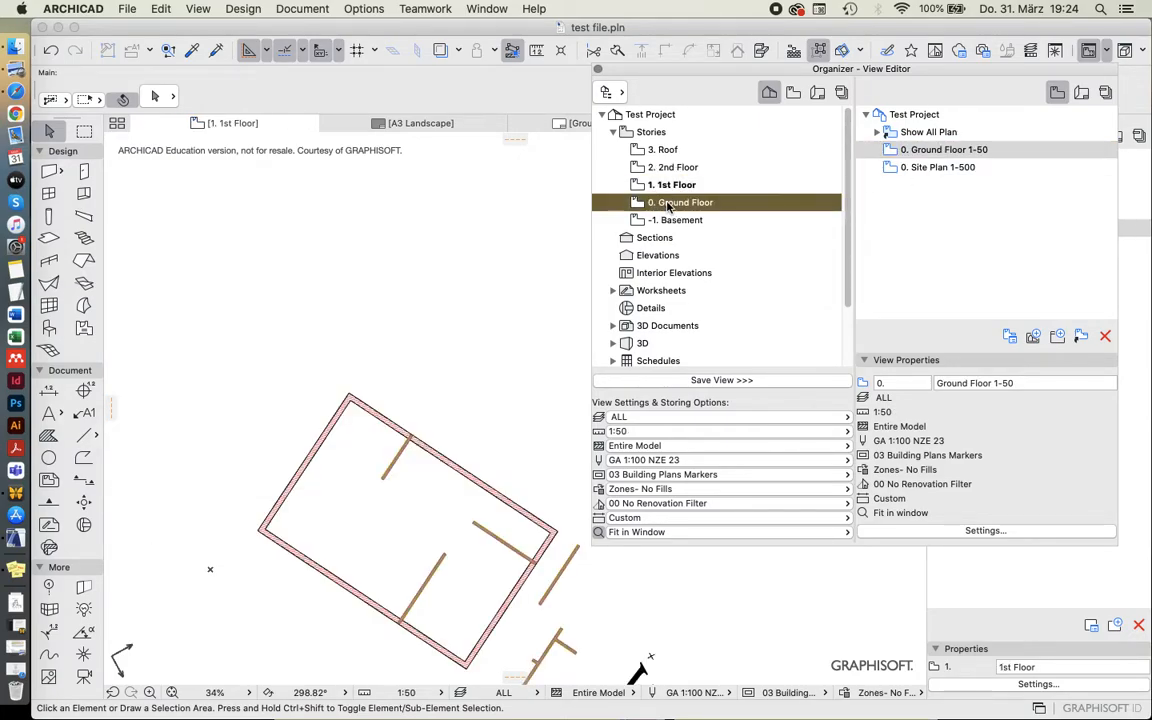
double_click(670, 203)
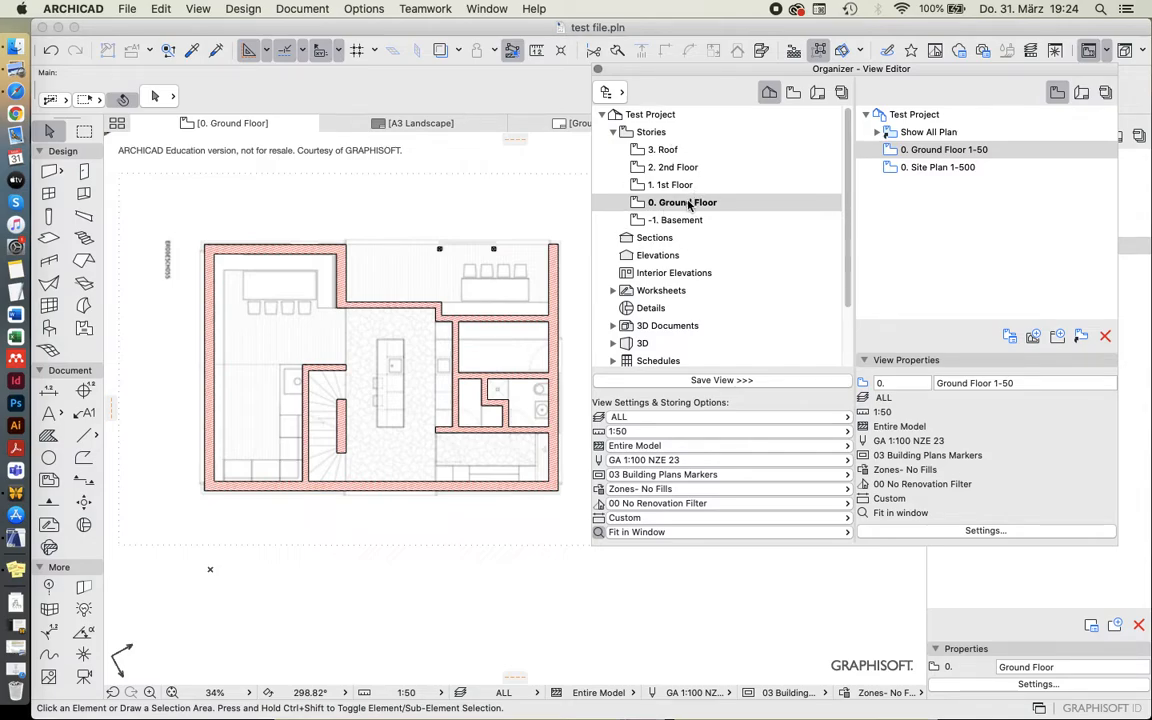
double_click(924, 150)
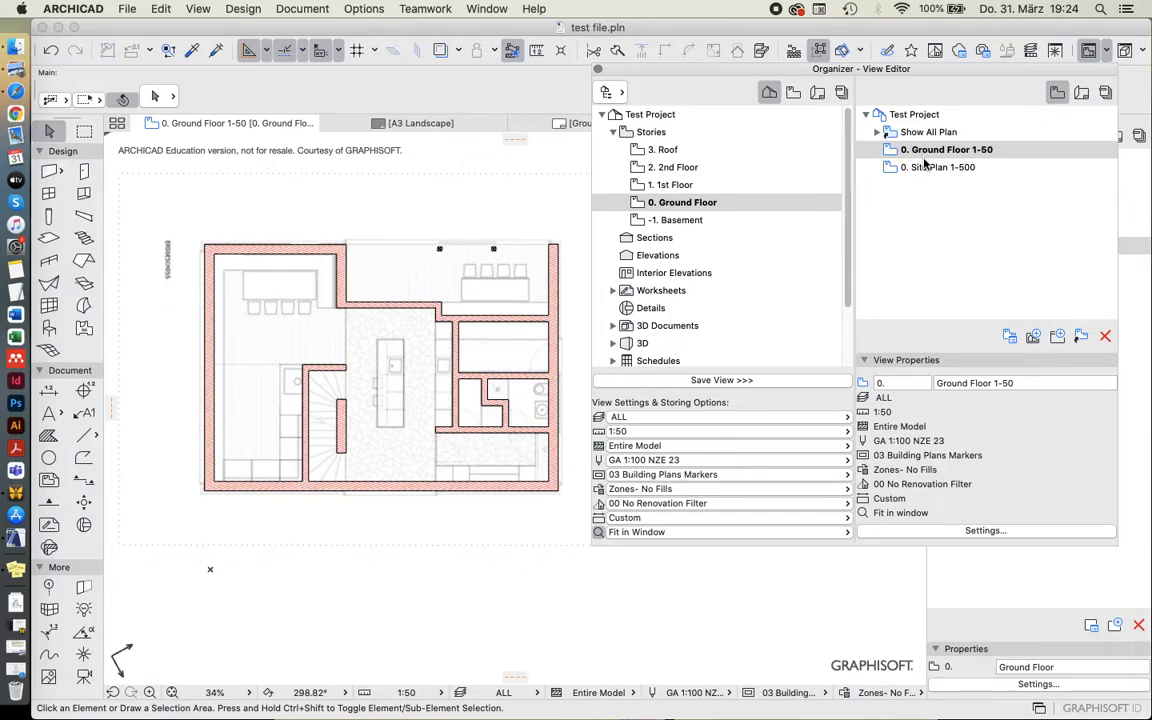
double_click(926, 152)
scroll(306, 352, up, 4)
scroll(302, 364, down, 4)
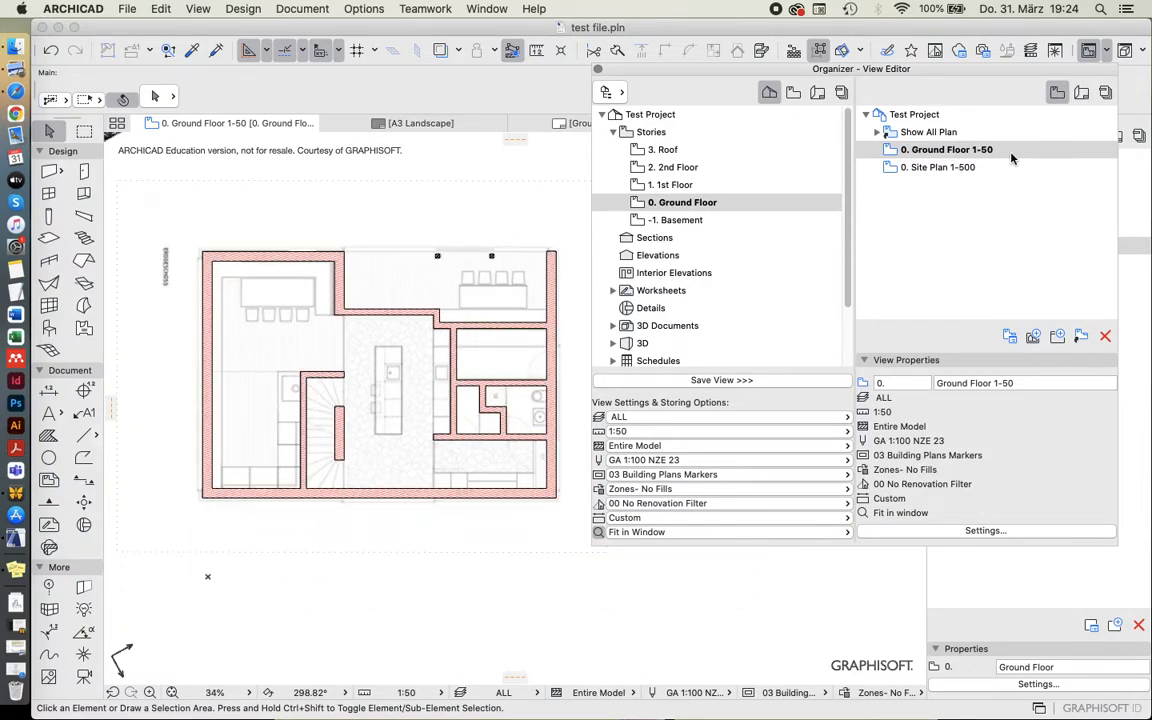
Draw a closed rectangle of walls along the kitchen island's outline, using the settings of an existing interior wall.
click(398, 296)
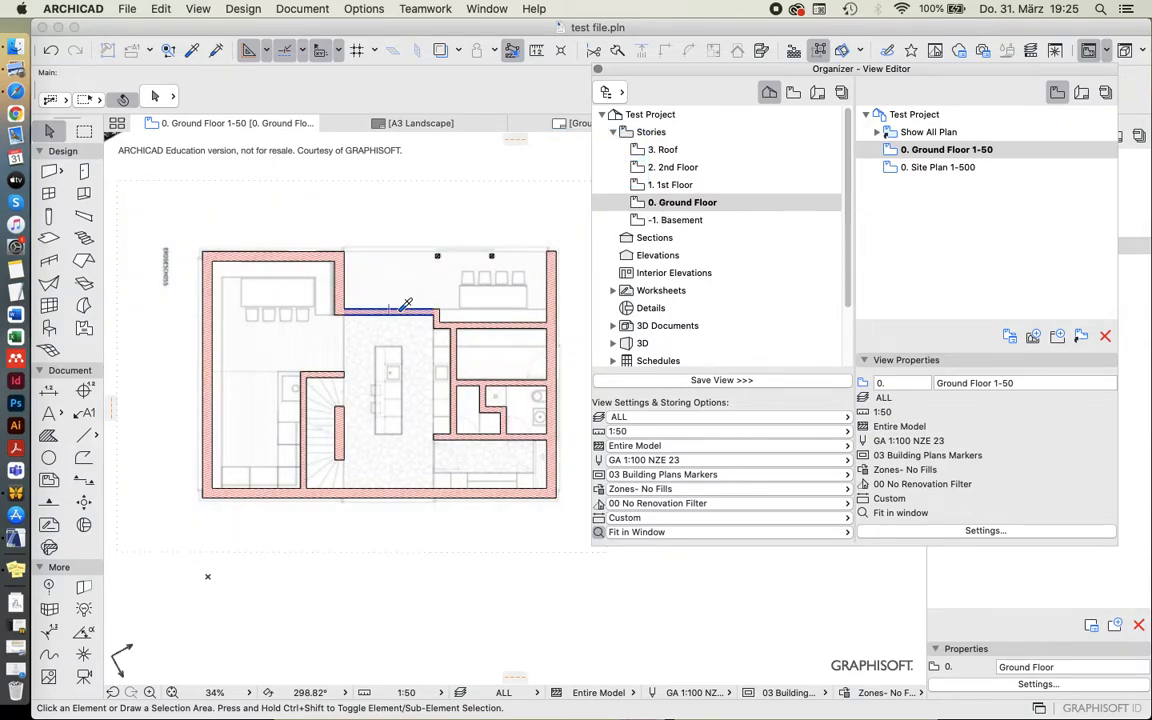
key(w)
scroll(390, 485, up, 5)
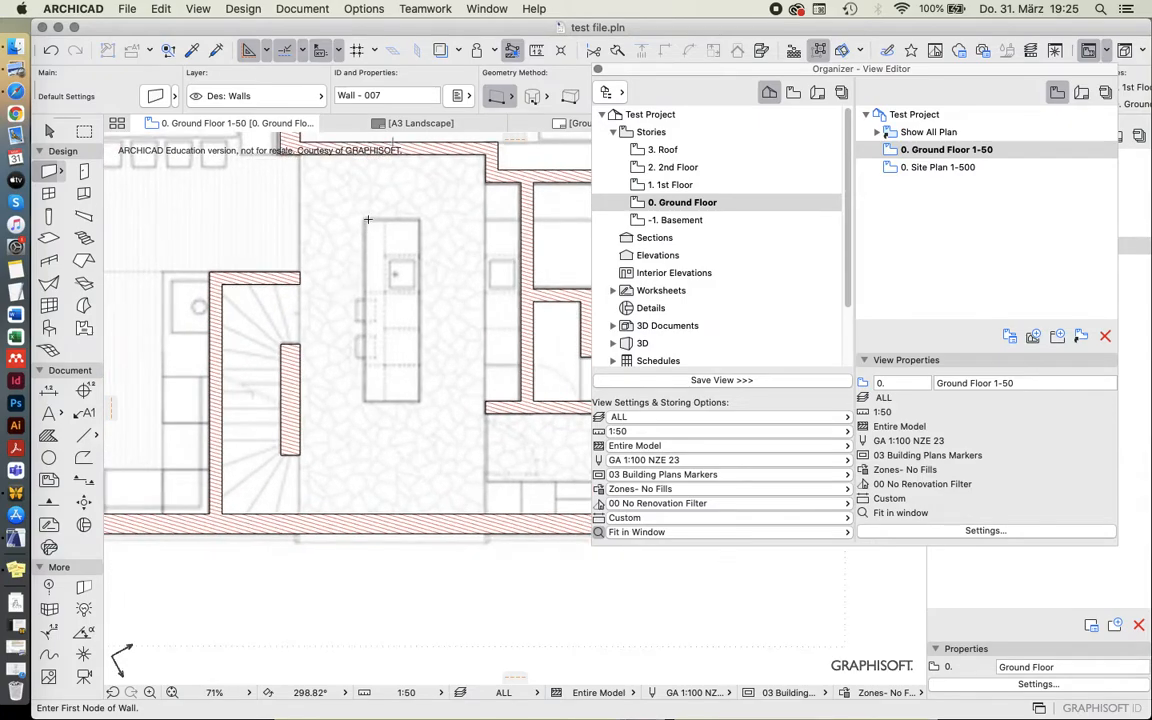
click(364, 219)
click(367, 401)
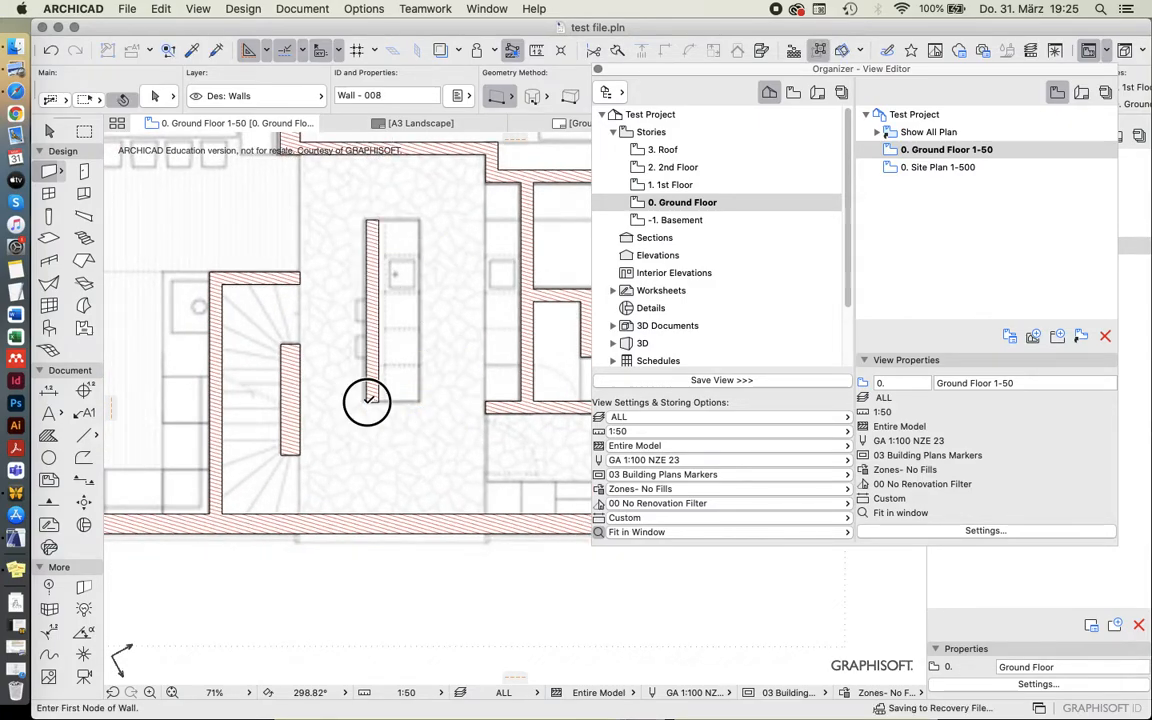
click(421, 401)
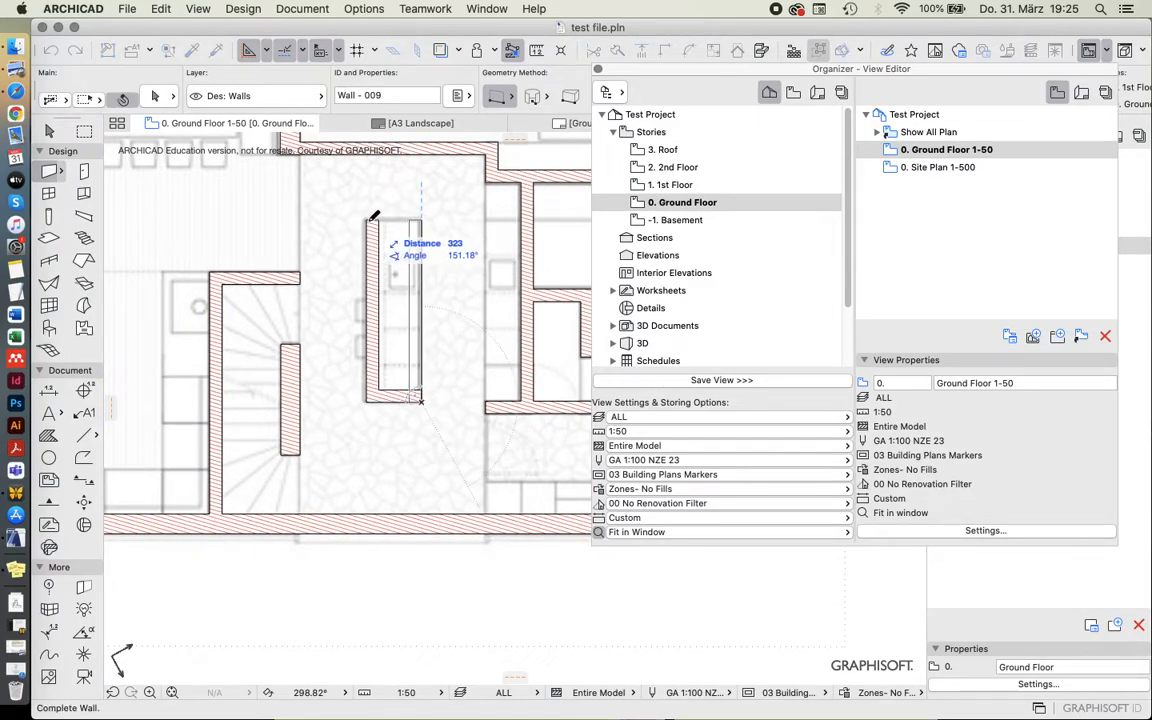
double_click(413, 219)
click(413, 219)
double_click(367, 219)
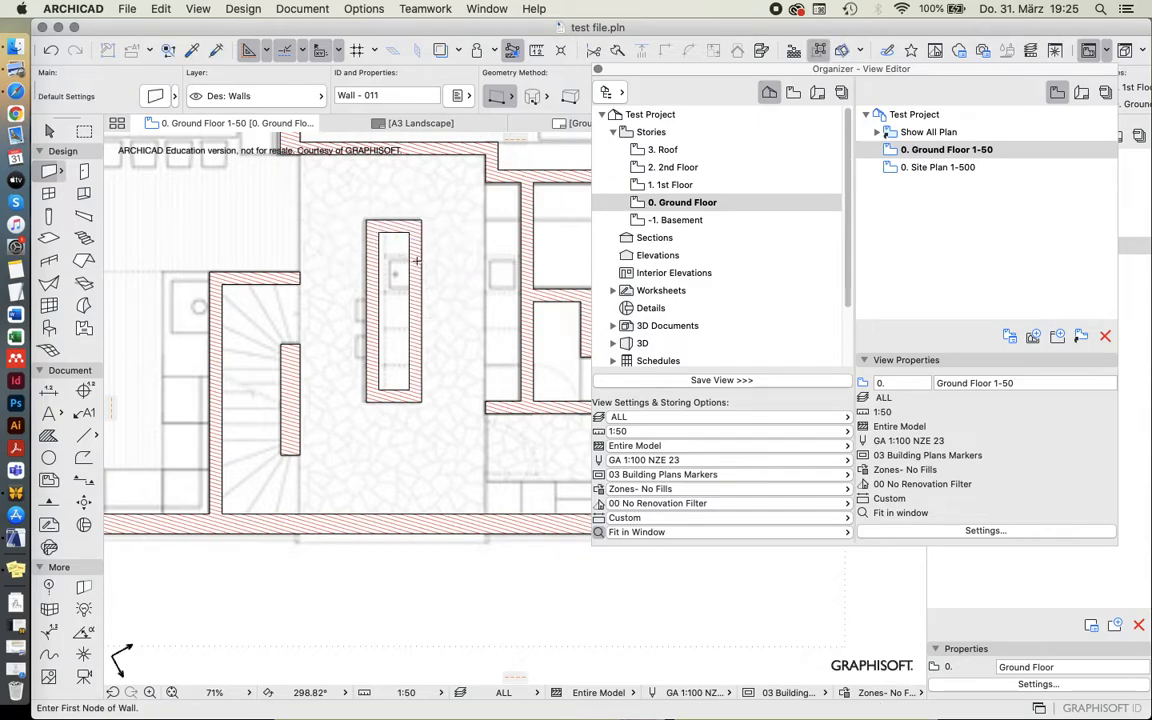
scroll(390, 281, down, 4)
scroll(391, 281, down, 1)
middle_drag(391, 281, 367, 322)
scroll(367, 322, up, 1)
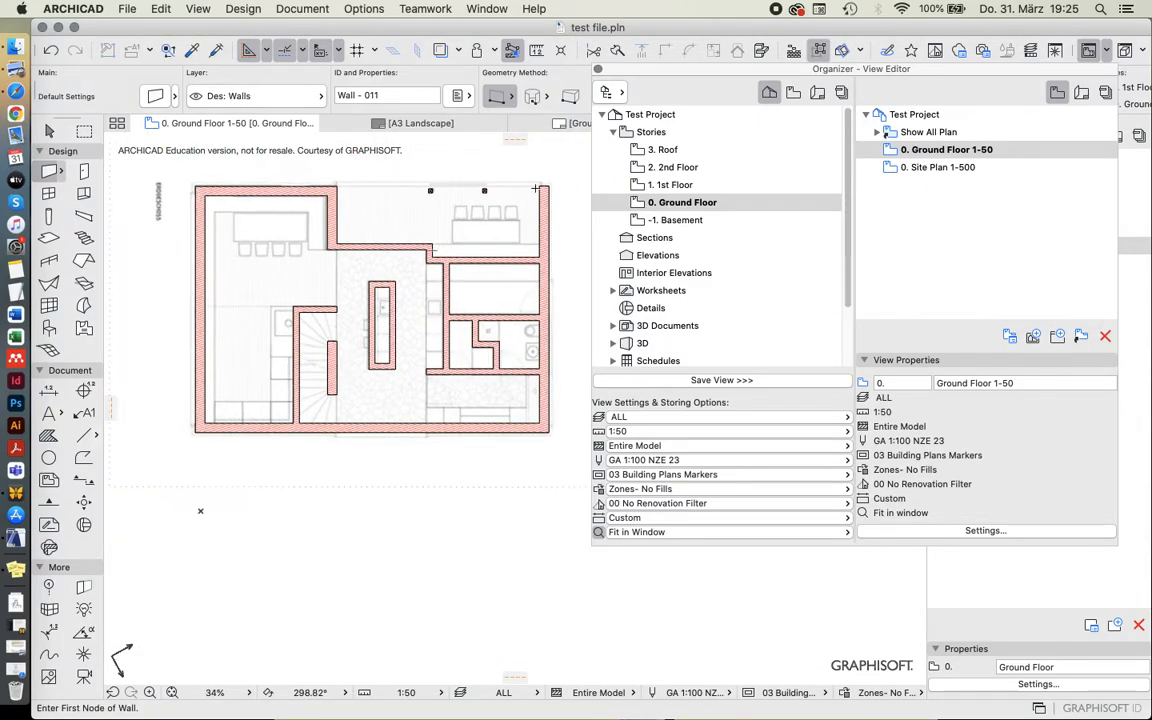
Undo the kitchen island walls after checking them in the Site Plan 1-500 view, and reopen Ground Floor 1-50.
double_click(938, 167)
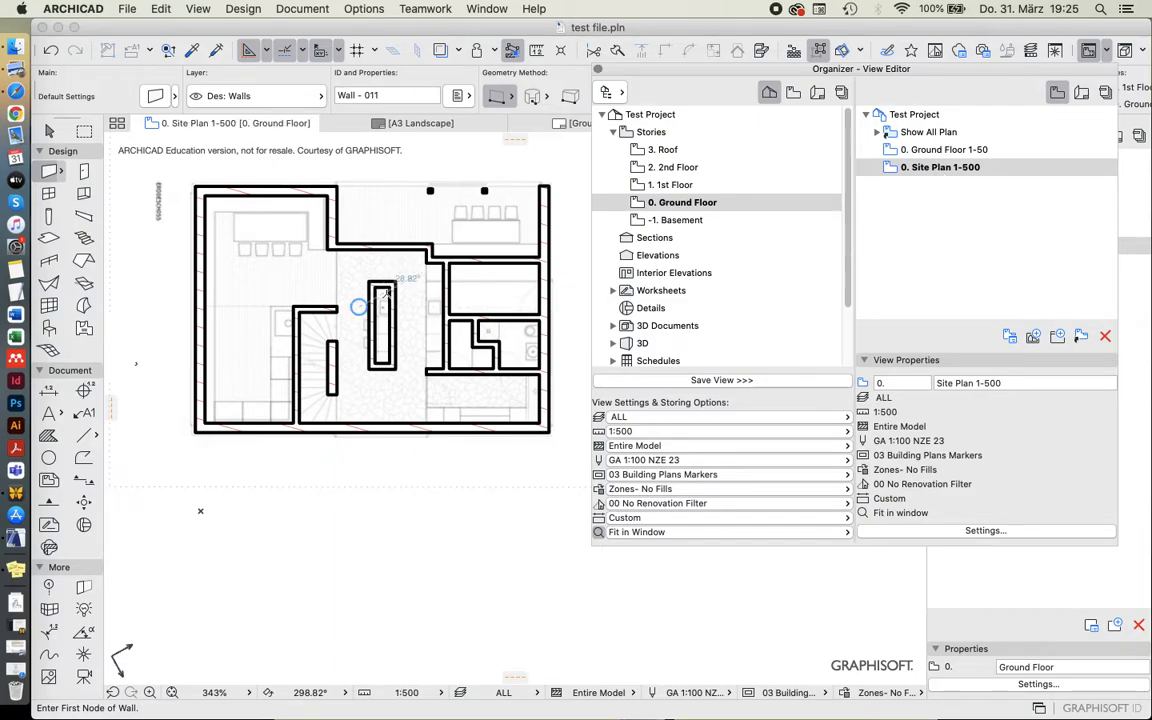
key(Escape)
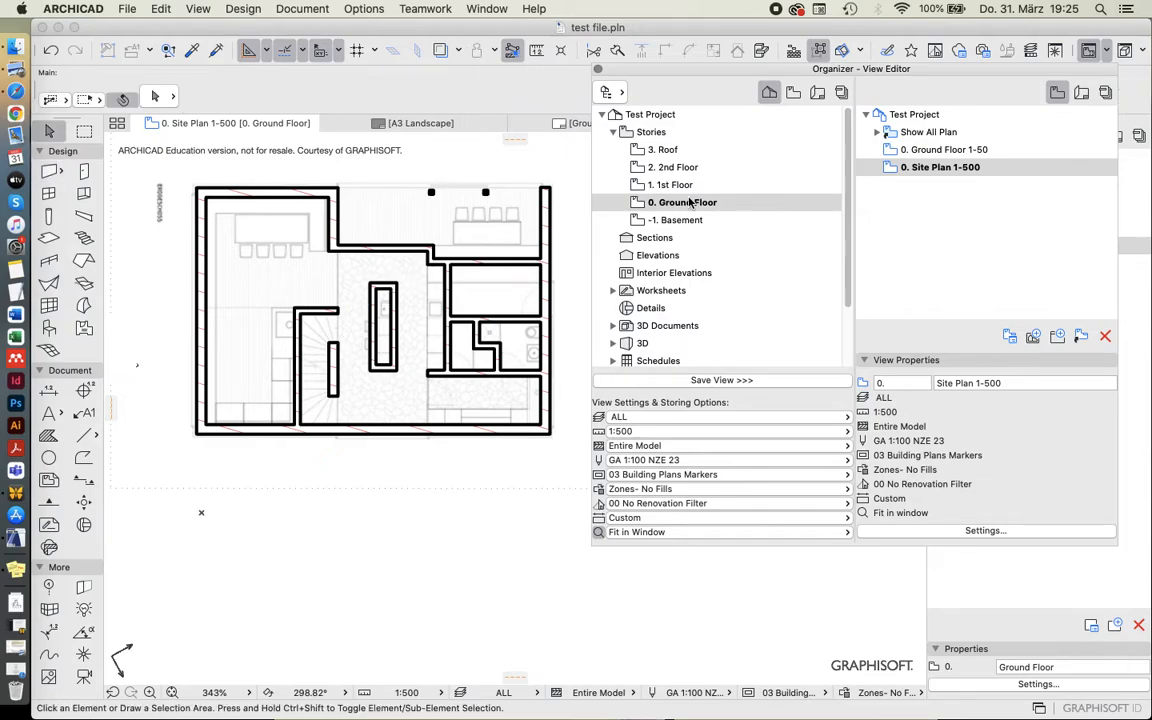
key(super+z)
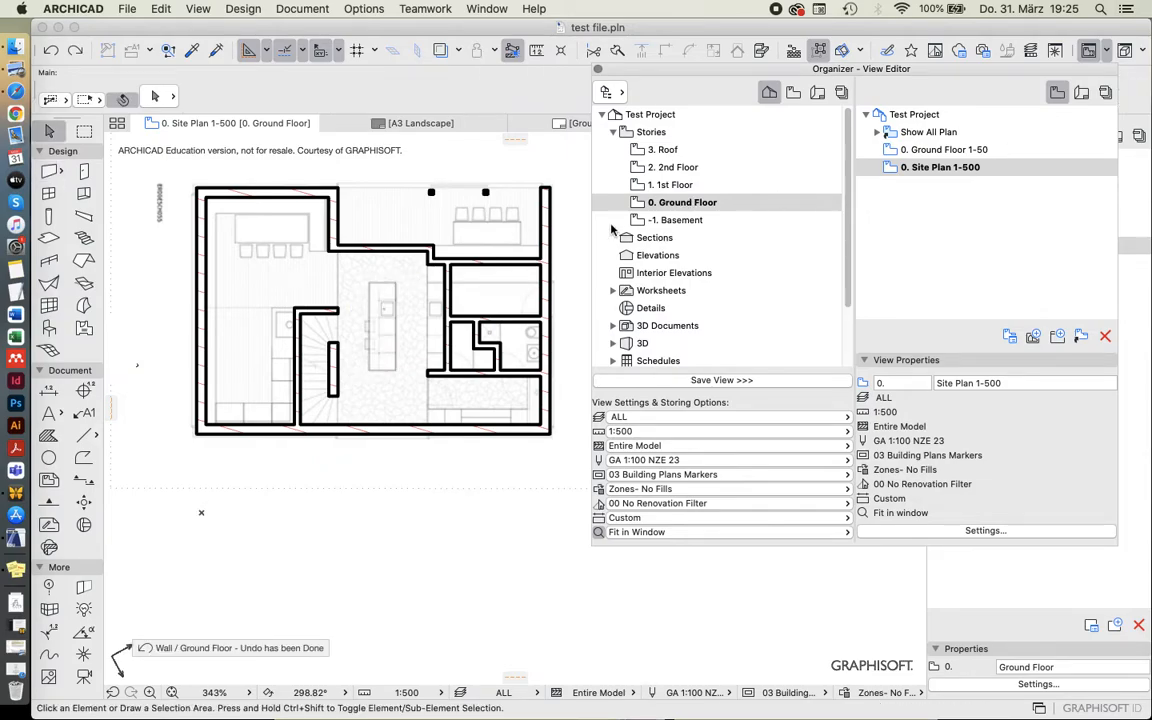
double_click(942, 149)
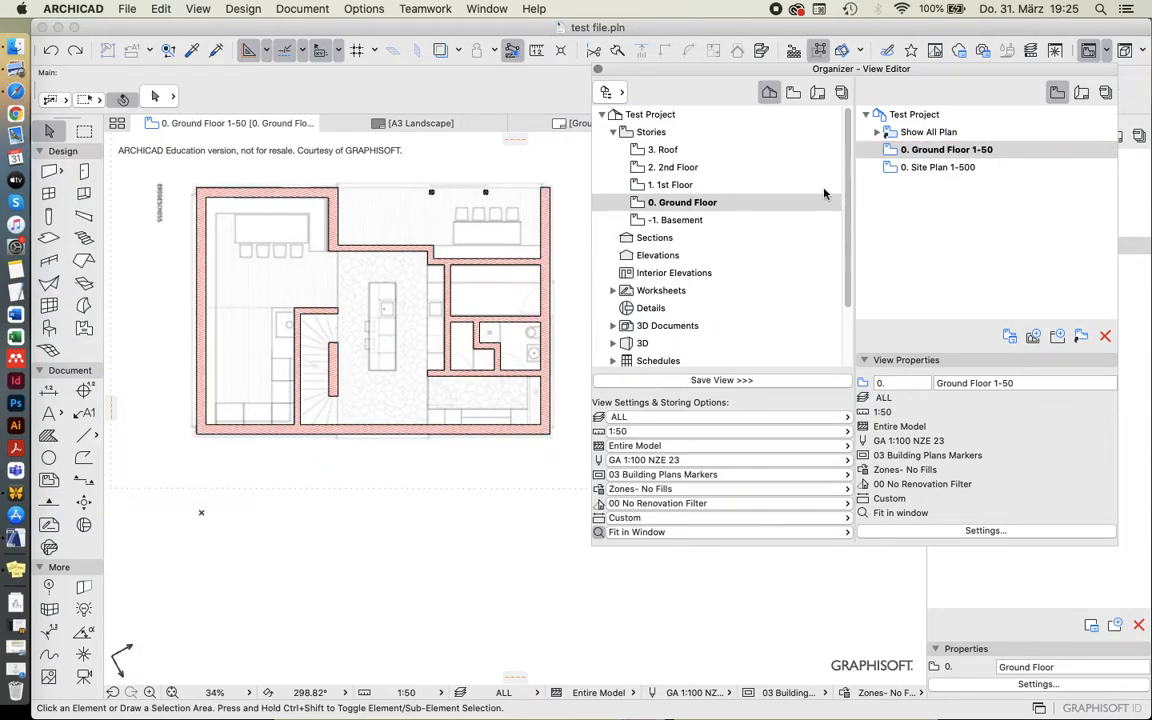
Show the view map beside the layout book in the Organizer and place the Ground Floor 1-50 view on the Ground Floor 1:50 layout.
drag(869, 69, 665, 124)
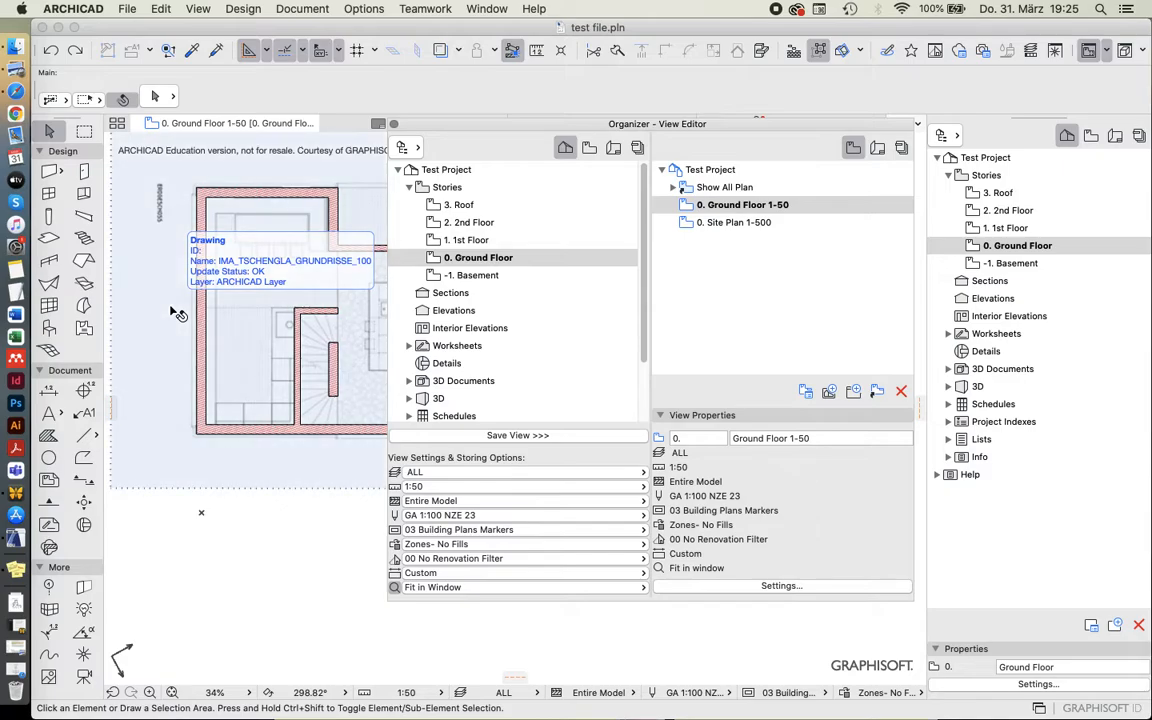
click(589, 147)
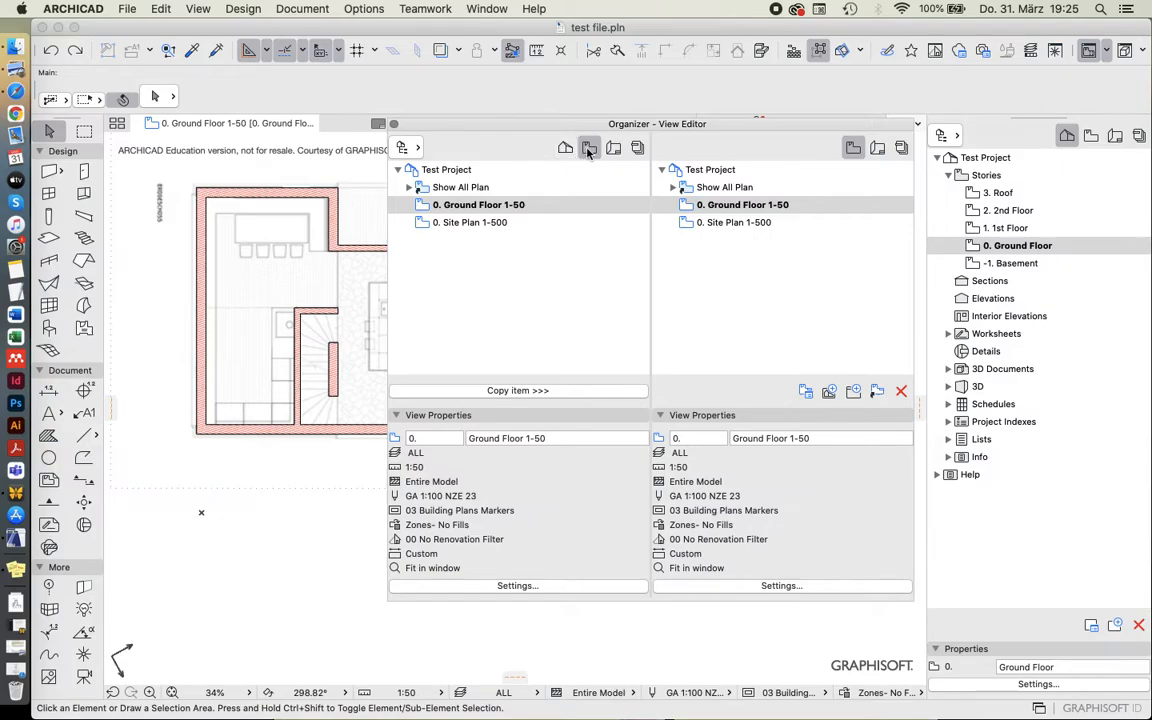
click(877, 147)
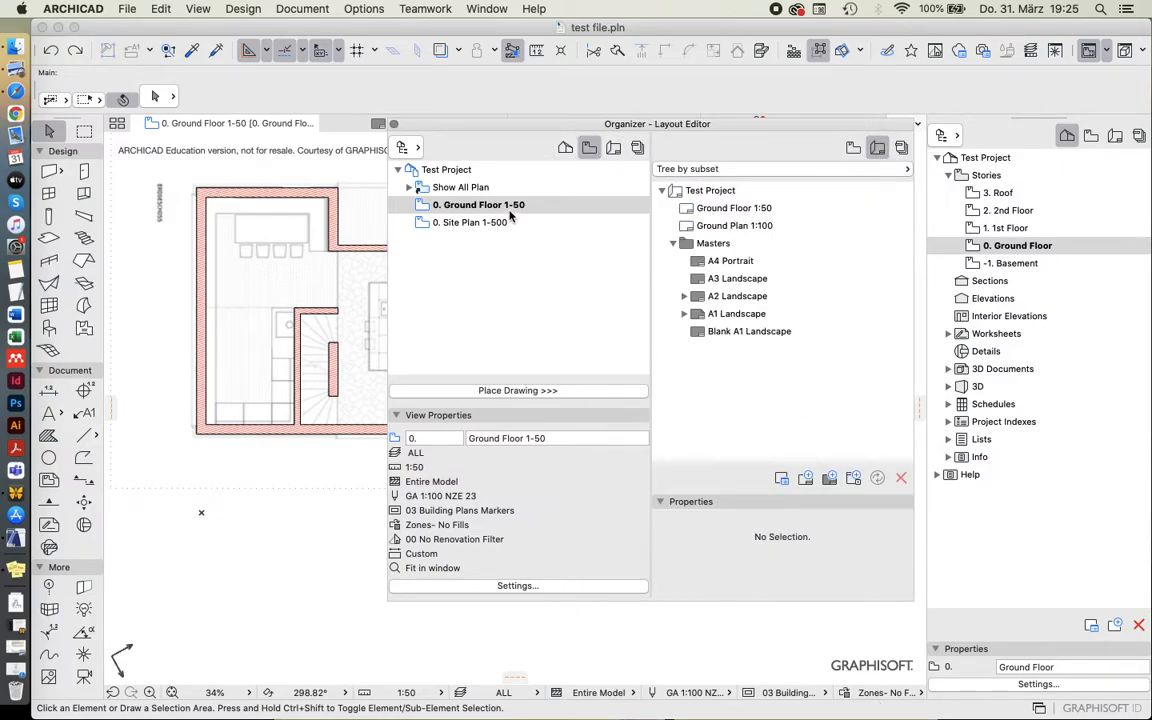
drag(472, 209, 741, 220)
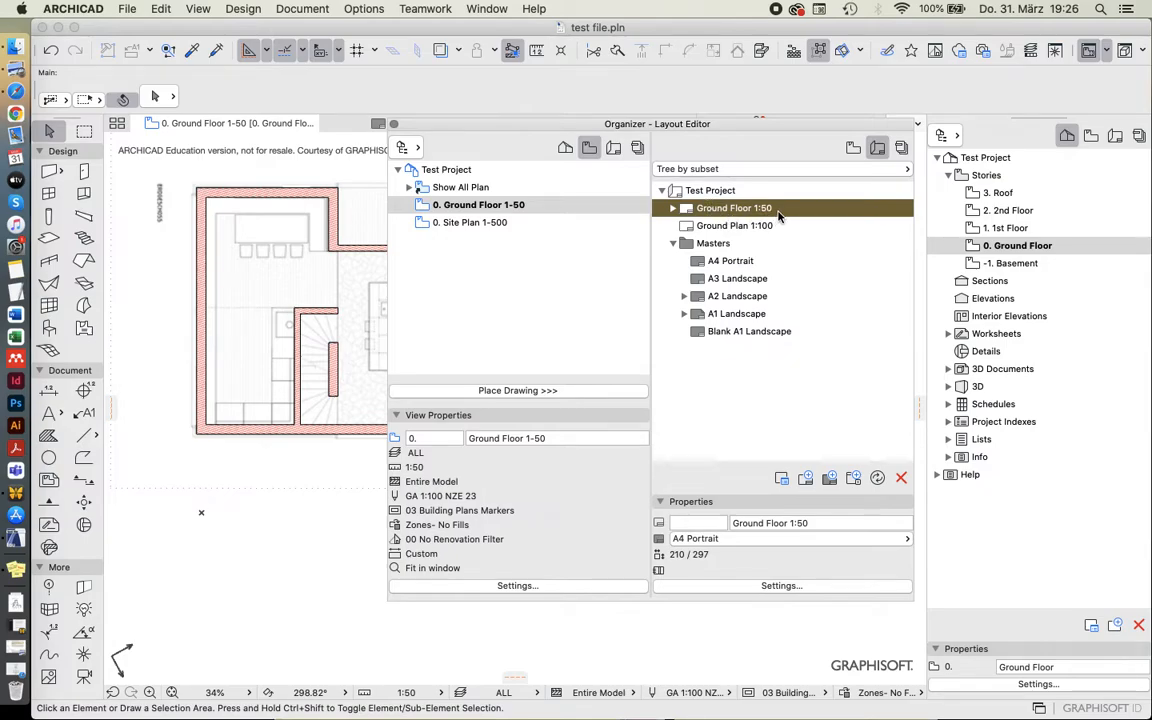
Rename the A3 landscape layout Ground Plan 1:100 as Ground Plan 1:50 in the Organizer.
click(470, 201)
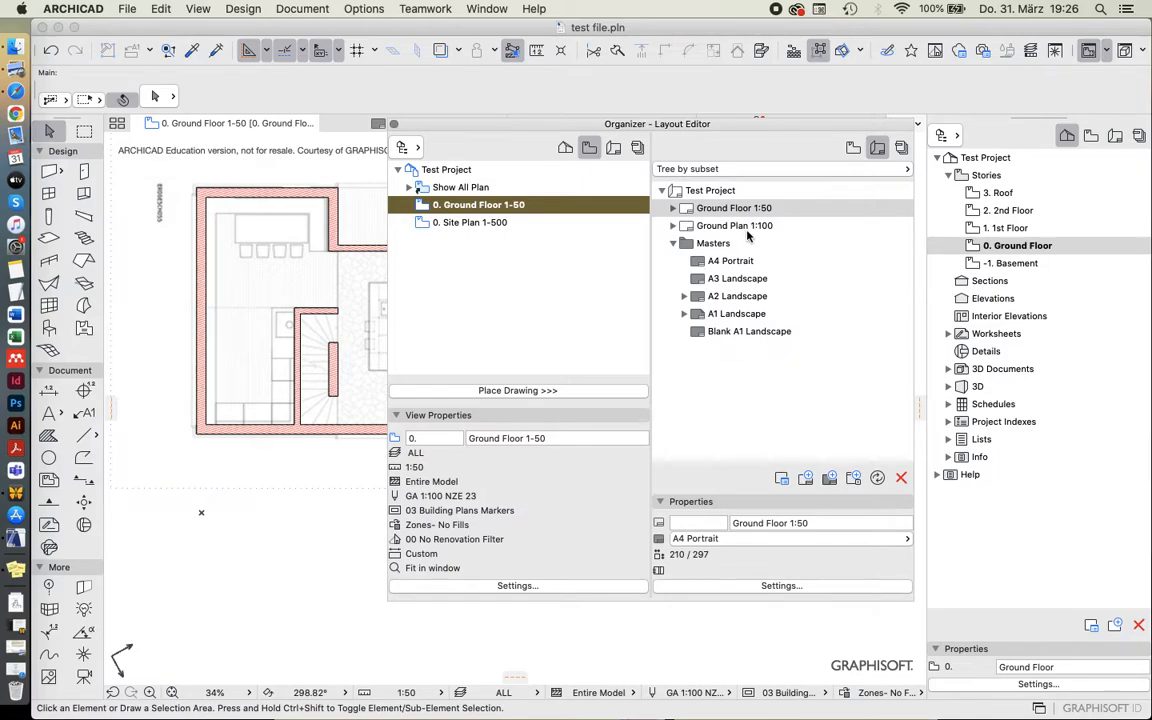
click(729, 227)
click(721, 210)
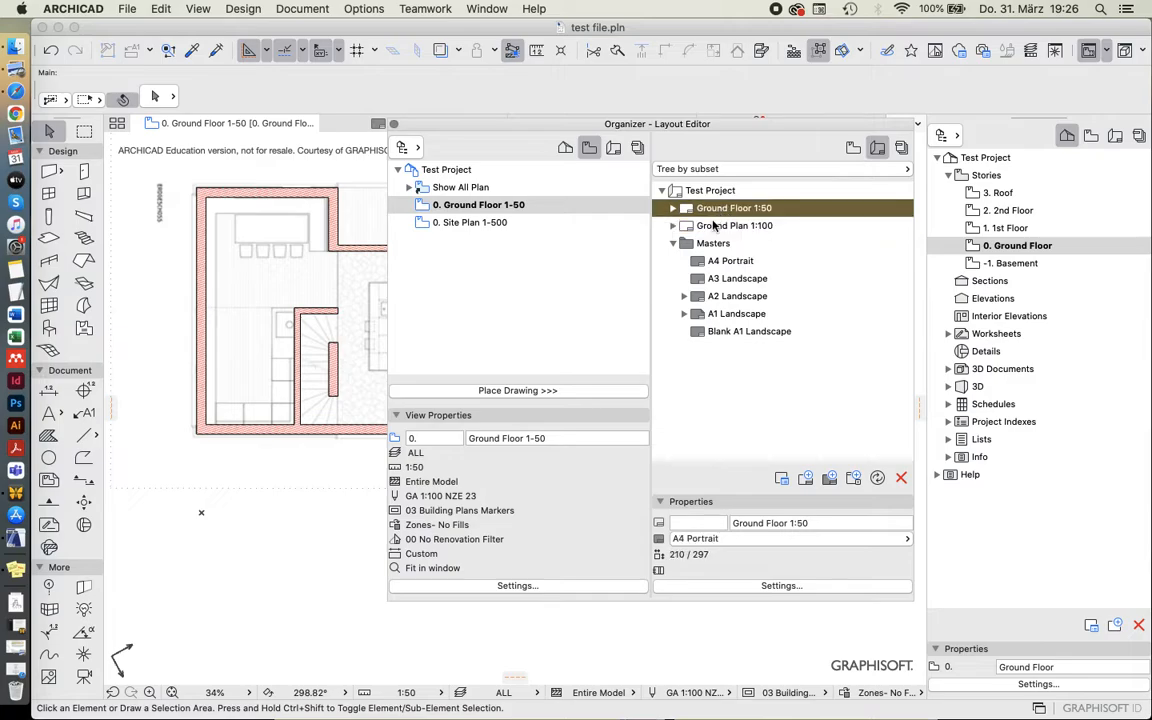
click(713, 226)
click(719, 210)
click(708, 228)
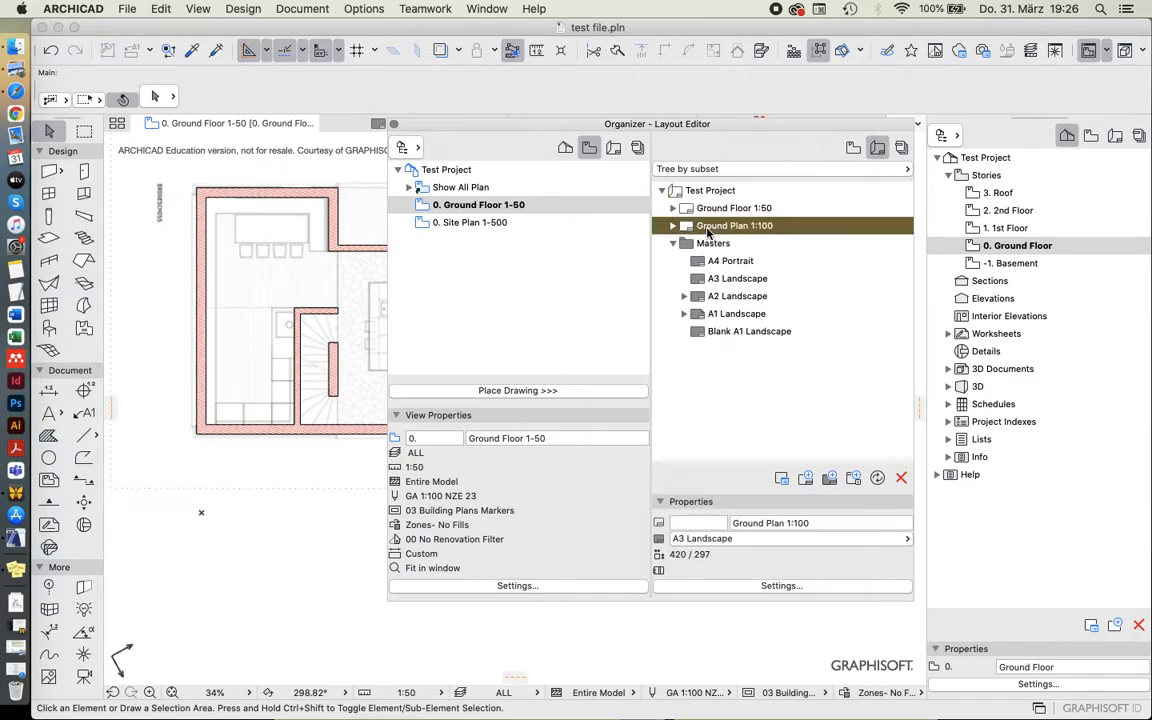
click(804, 523)
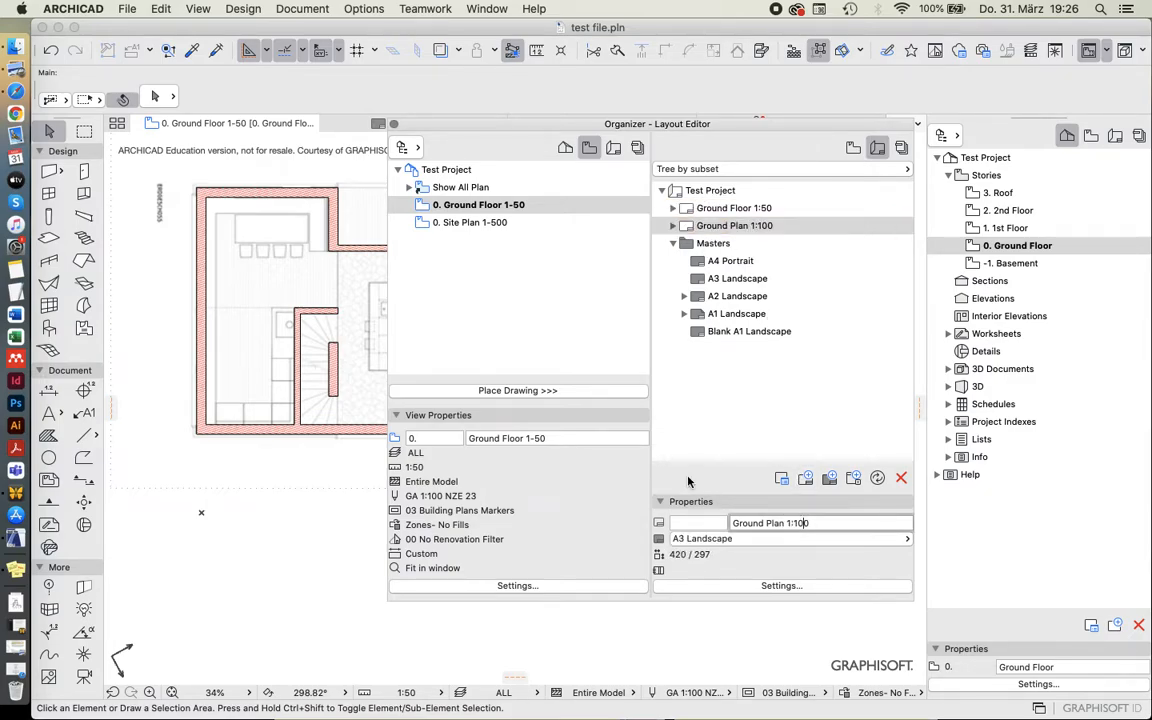
Rename the A4 portrait layout Ground Floor 1:50 as Ground Floor 1:100 and collapse the Masters folder.
click(743, 209)
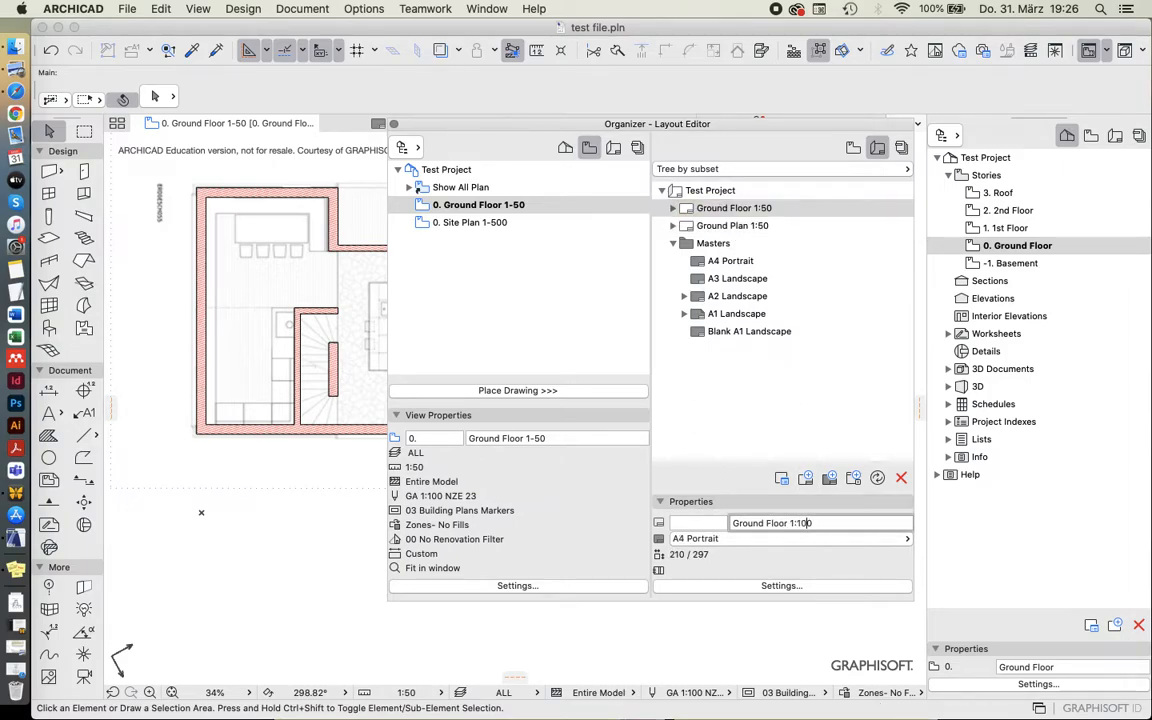
click(688, 226)
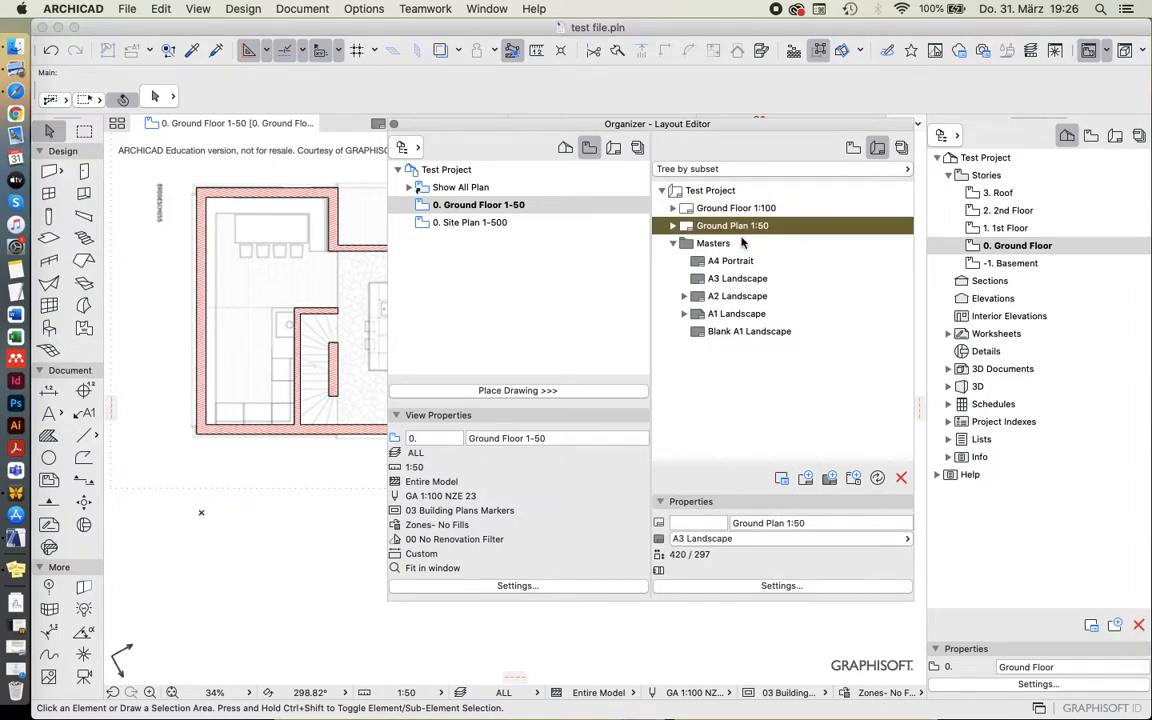
click(672, 244)
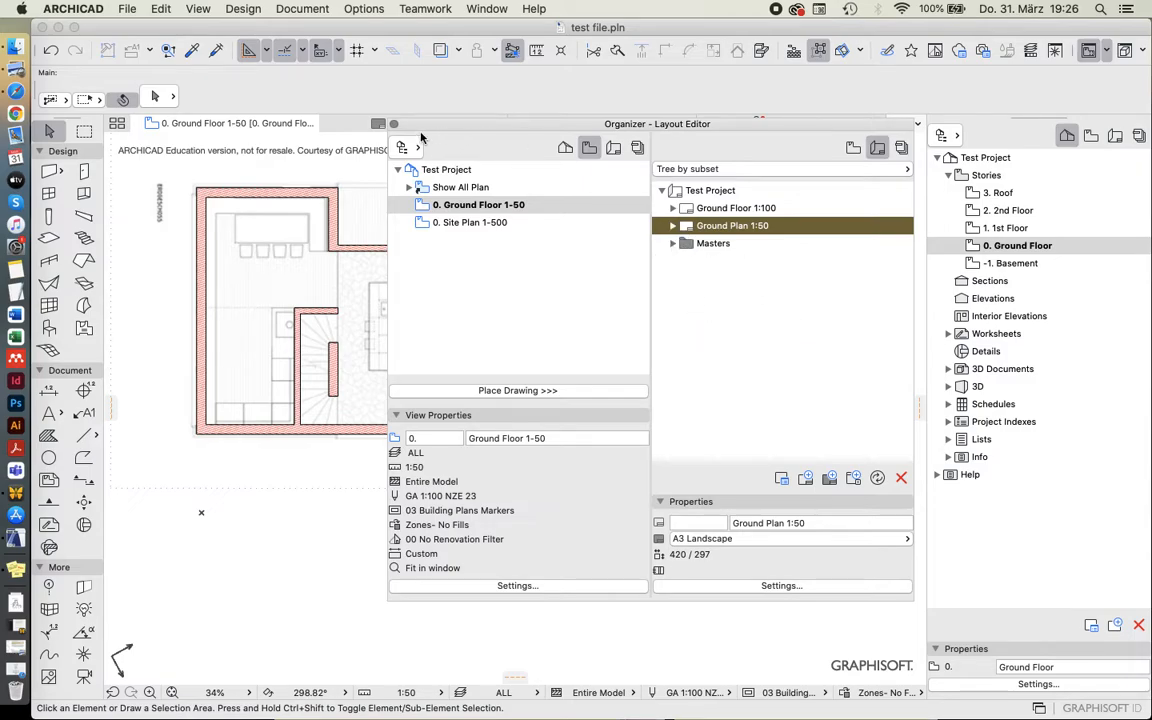
Close the Organizer and open the Ground Floor 1:100 layout from the layout book.
click(394, 124)
click(1116, 137)
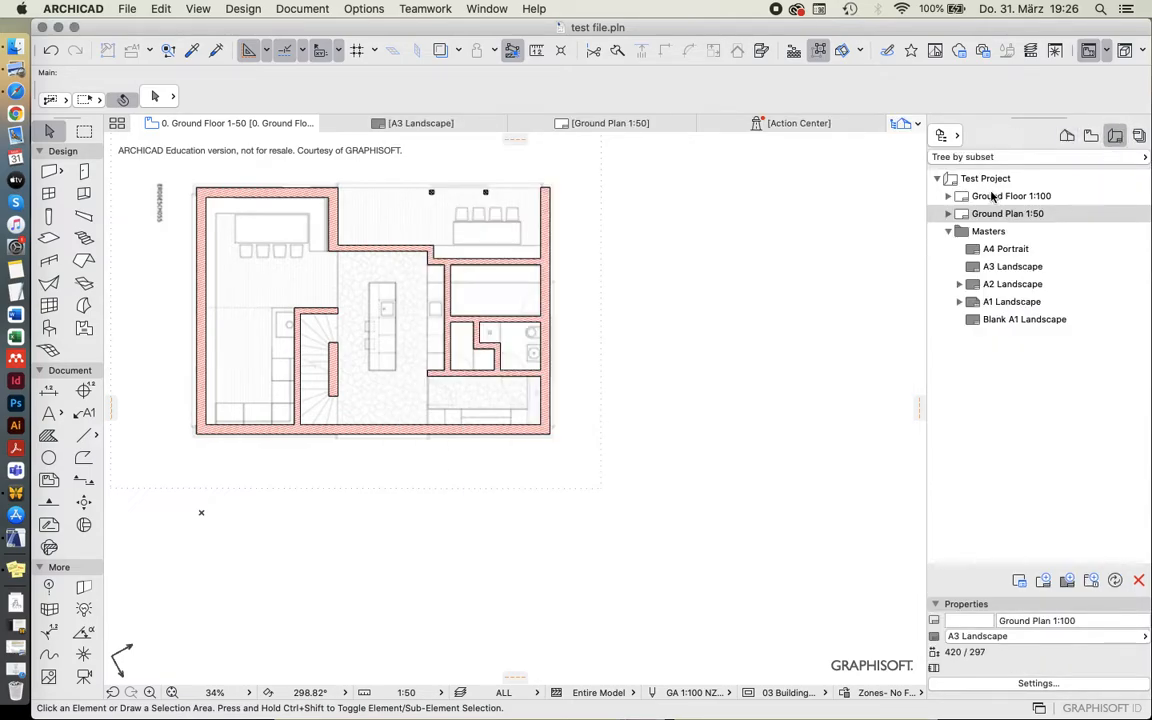
click(992, 197)
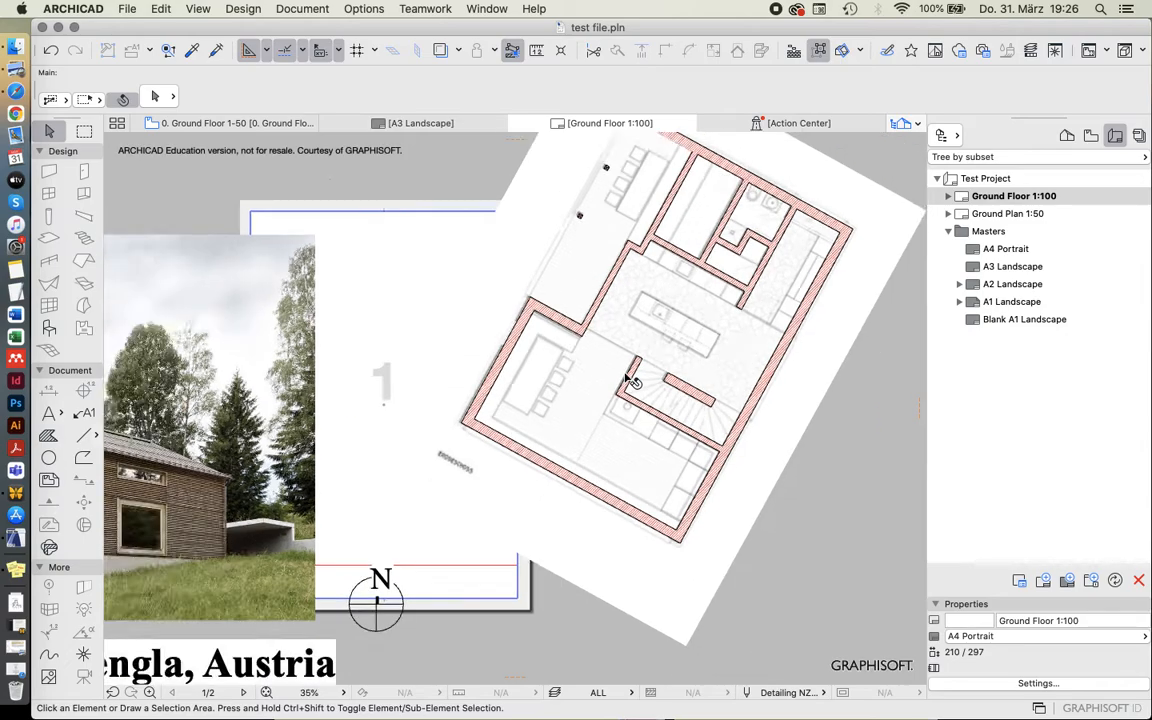
scroll(580, 413, up, 3)
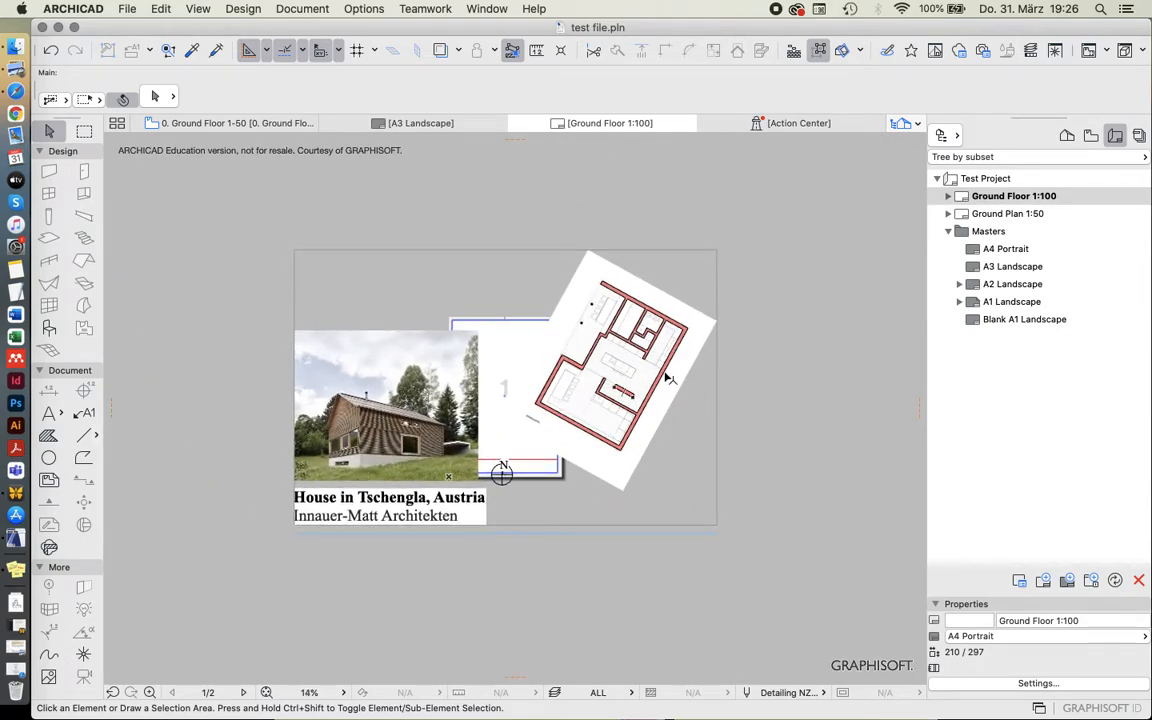
Set the drawing scale of the placed Ground Floor 1-50 drawing to 1:100.
click(622, 416)
scroll(625, 420, up, 2)
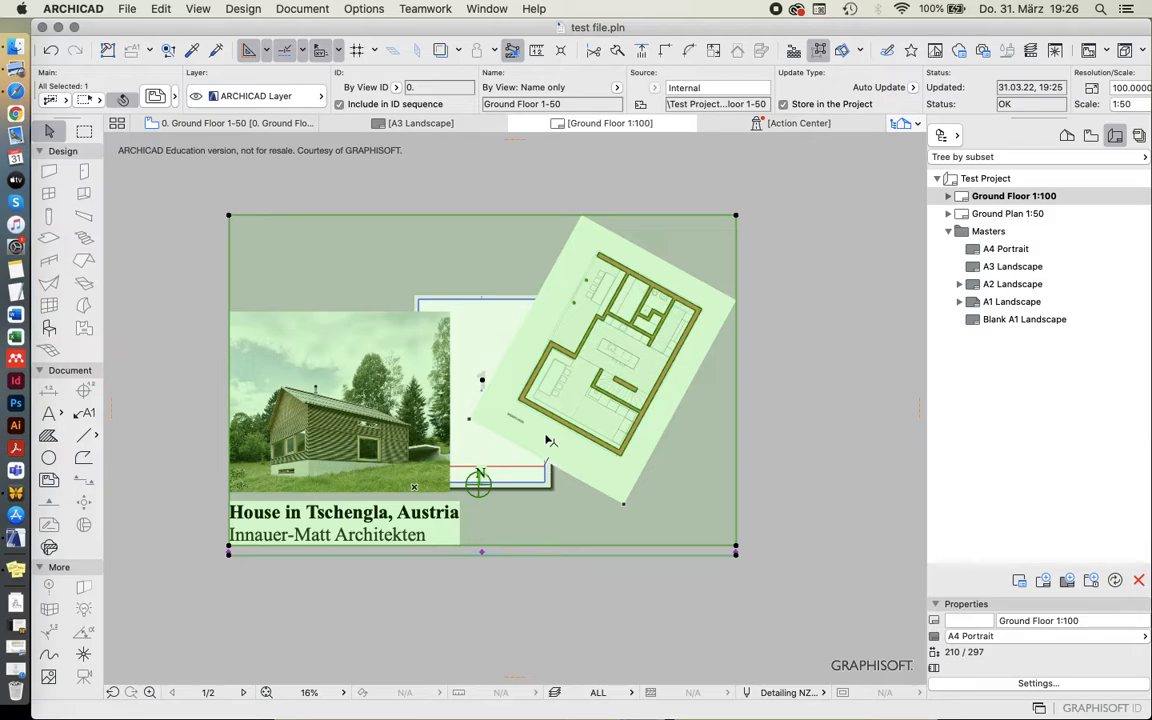
click(155, 96)
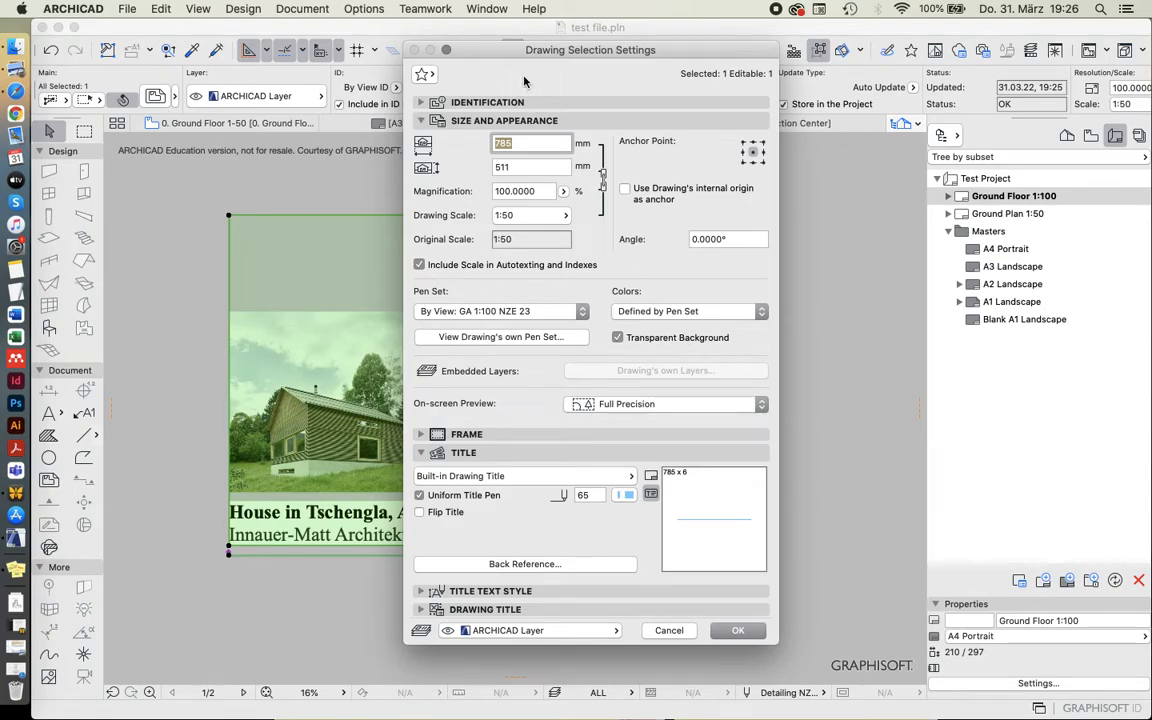
drag(522, 49, 617, 61)
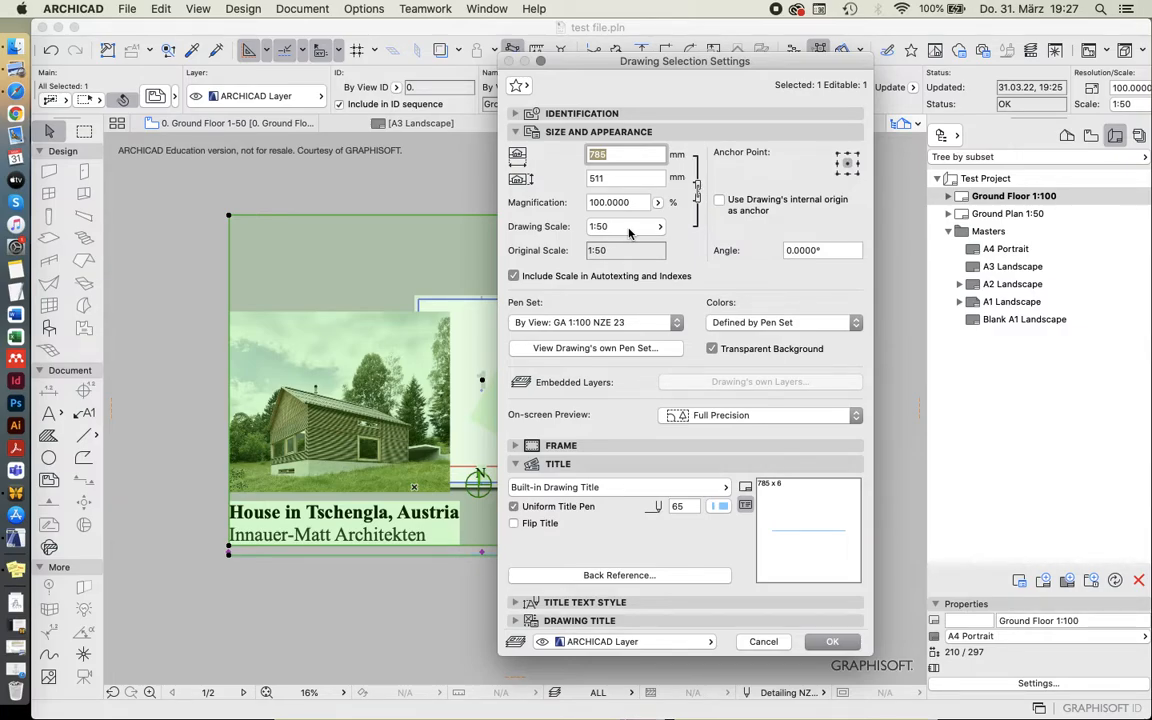
click(629, 232)
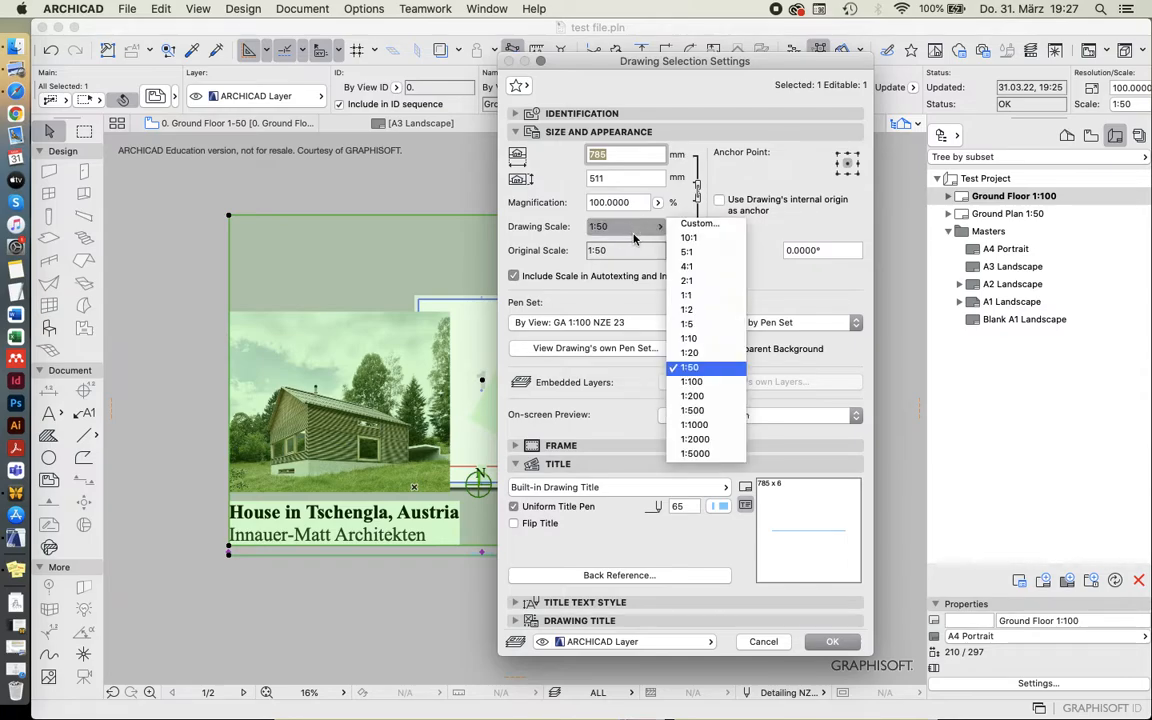
click(556, 196)
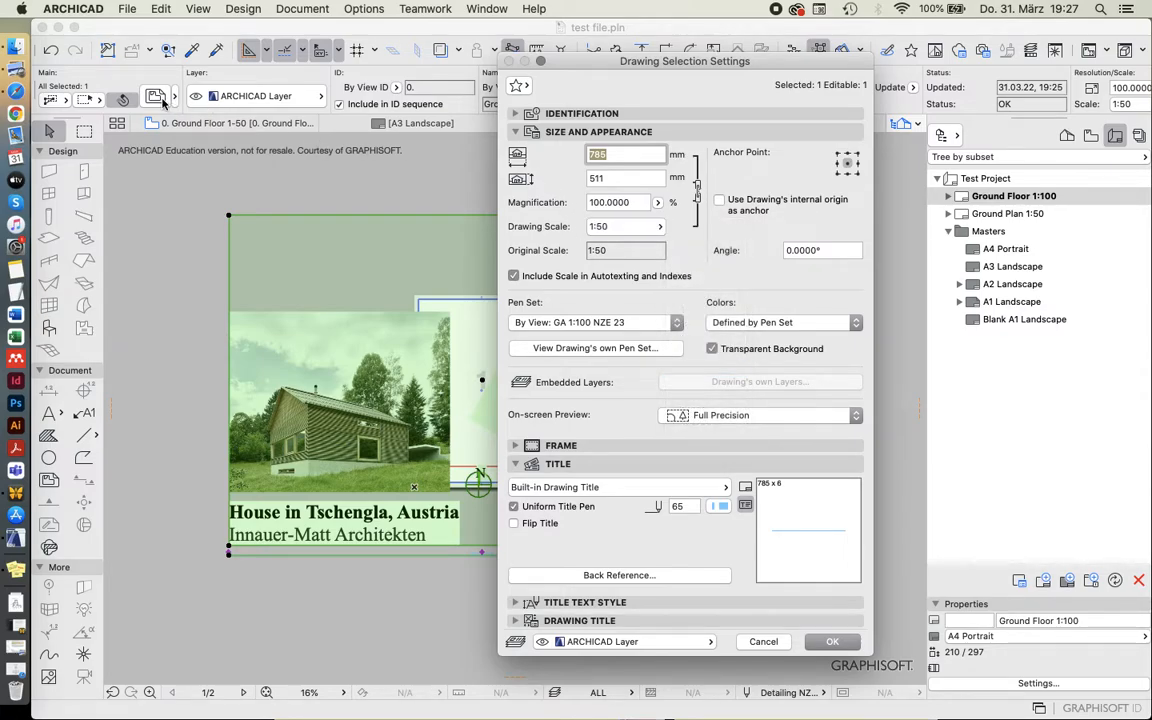
click(630, 227)
click(672, 381)
click(831, 641)
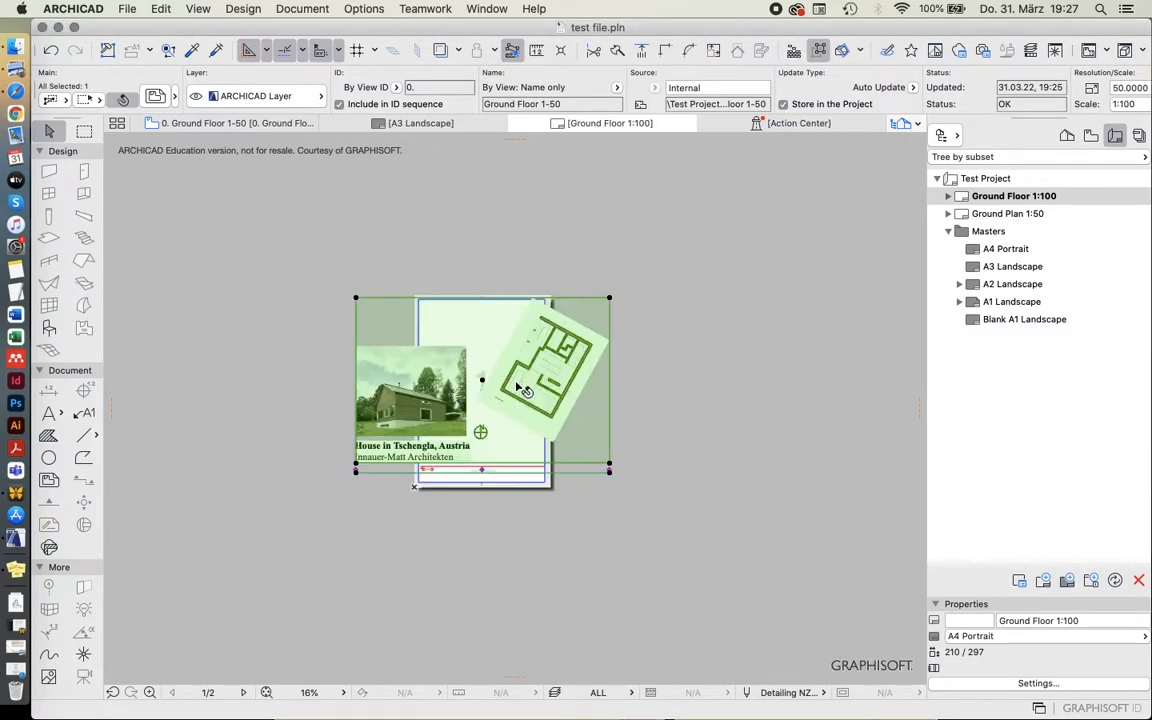
Examine the rescaled ground floor drawing up close and check how it sits on the A4 sheet.
scroll(527, 396, up, 3)
scroll(699, 280, up, 5)
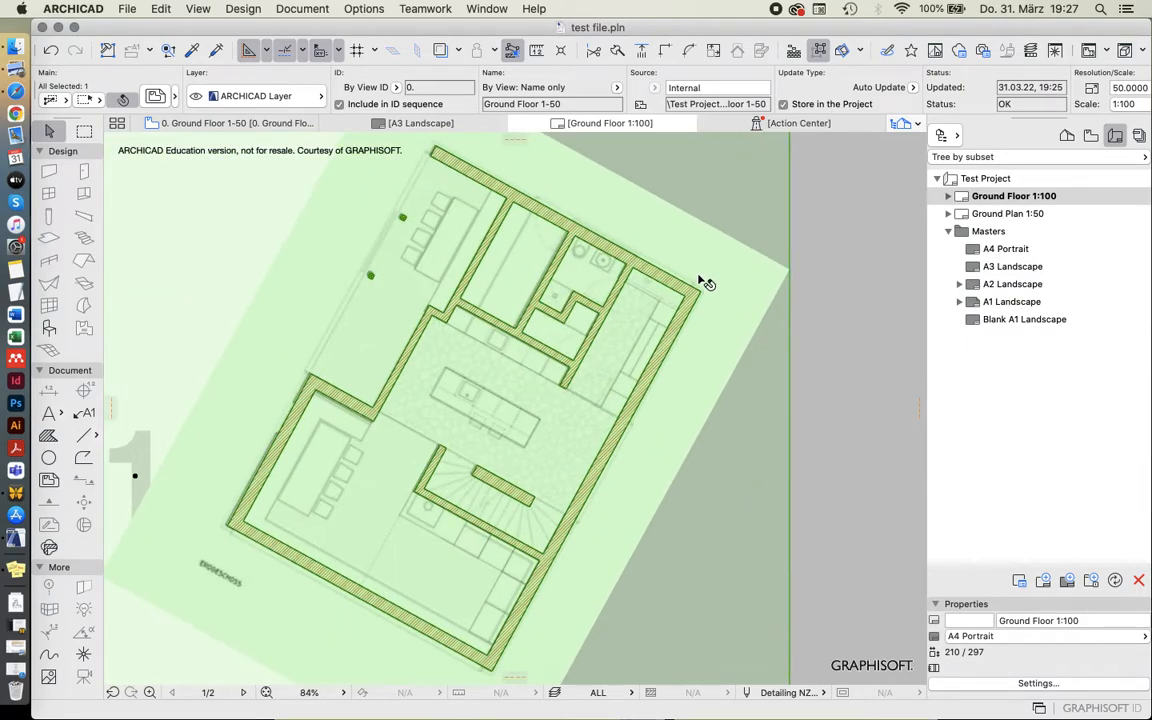
scroll(674, 365, down, 10)
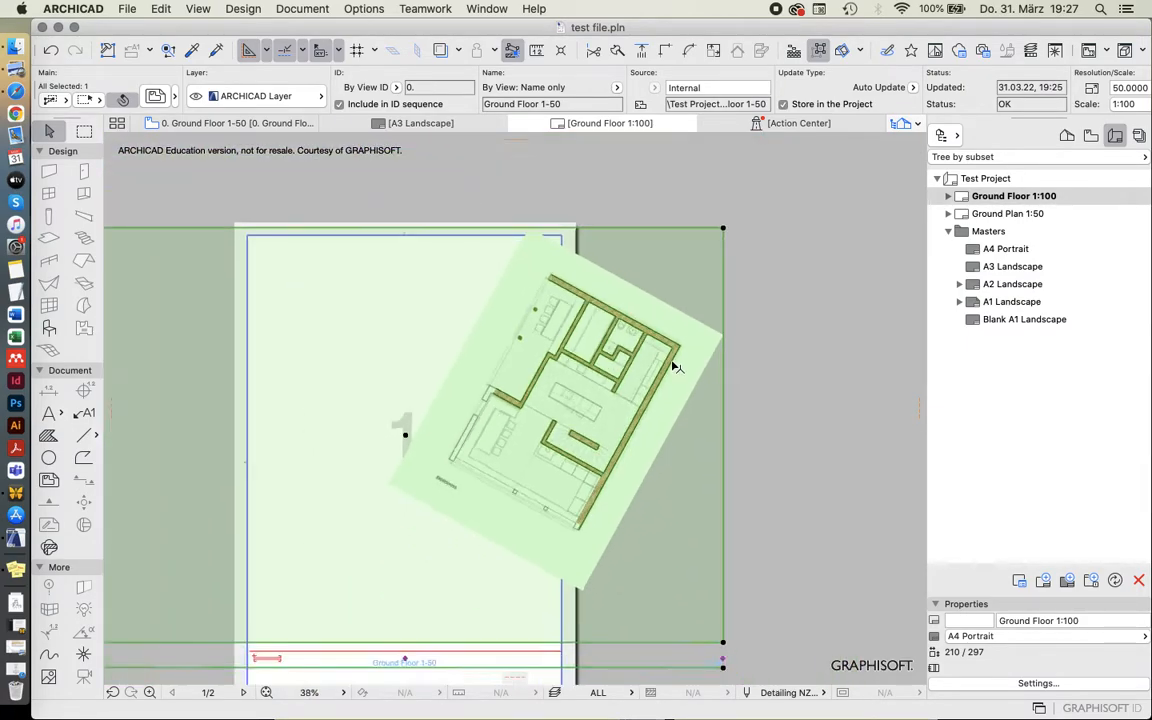
scroll(606, 412, up, 4)
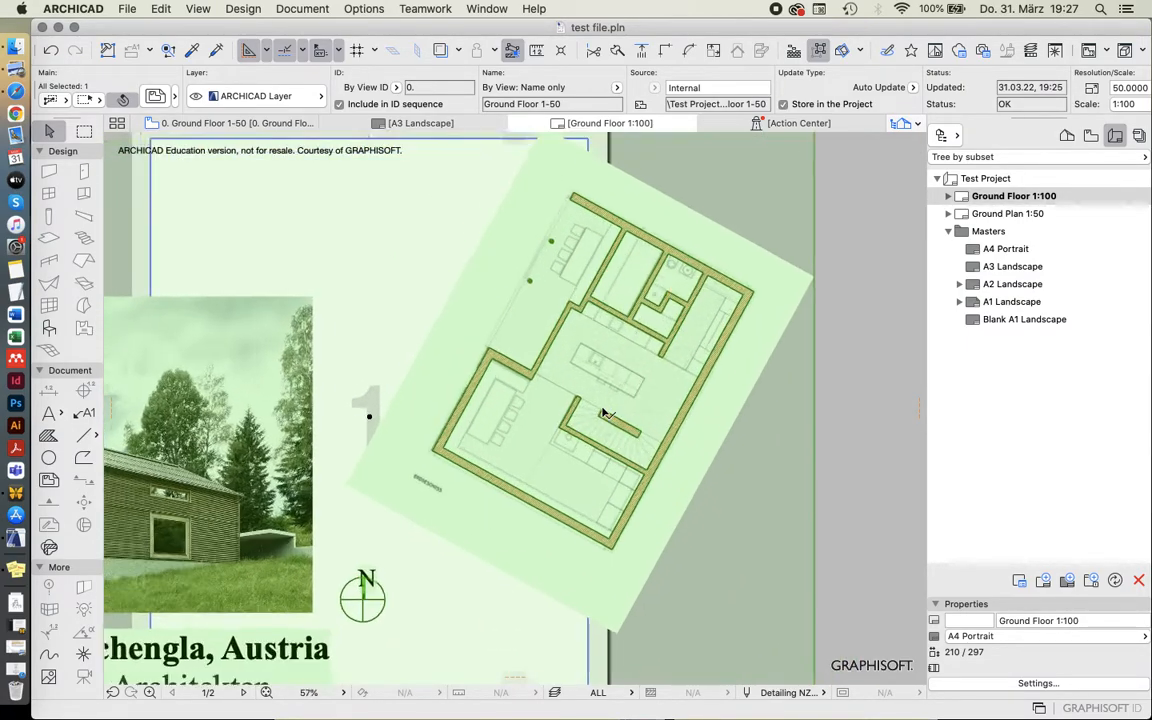
scroll(658, 358, down, 2)
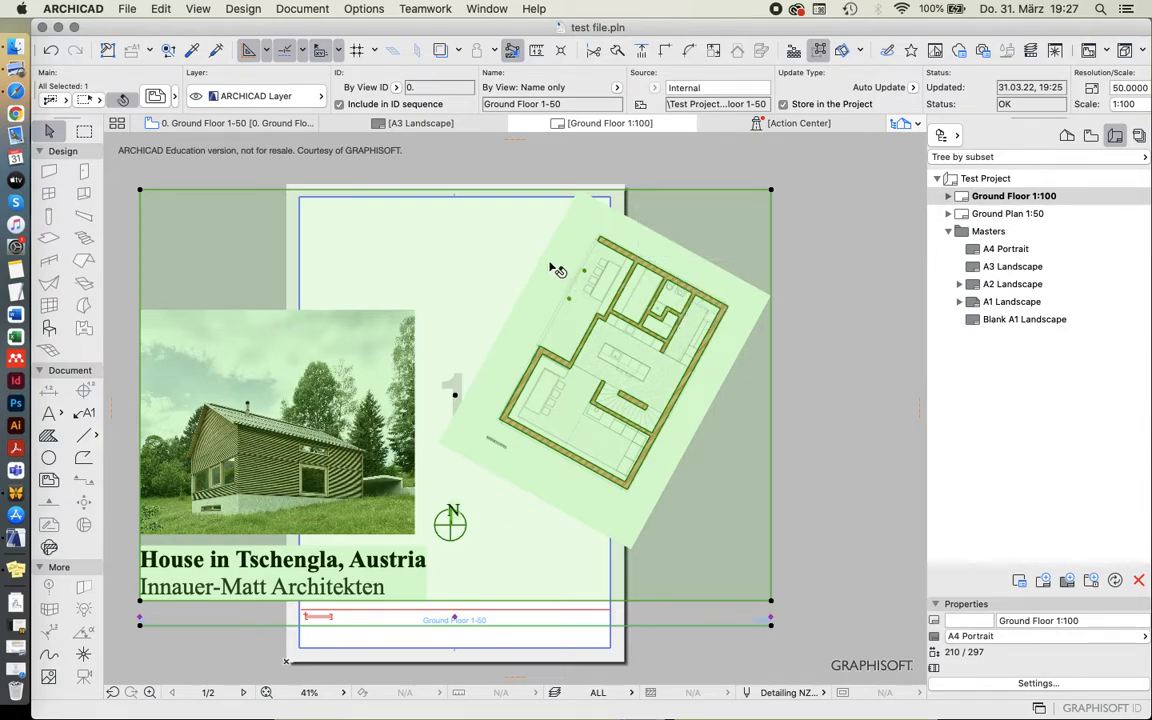
scroll(447, 417, down, 2)
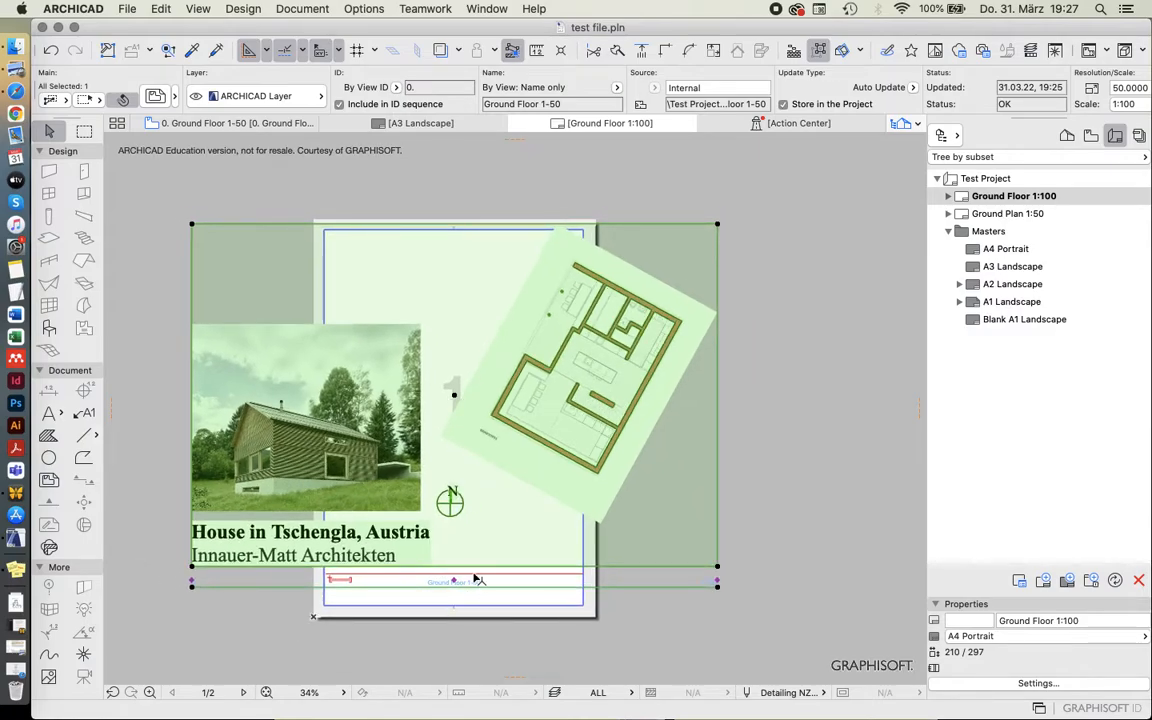
scroll(454, 626, up, 2)
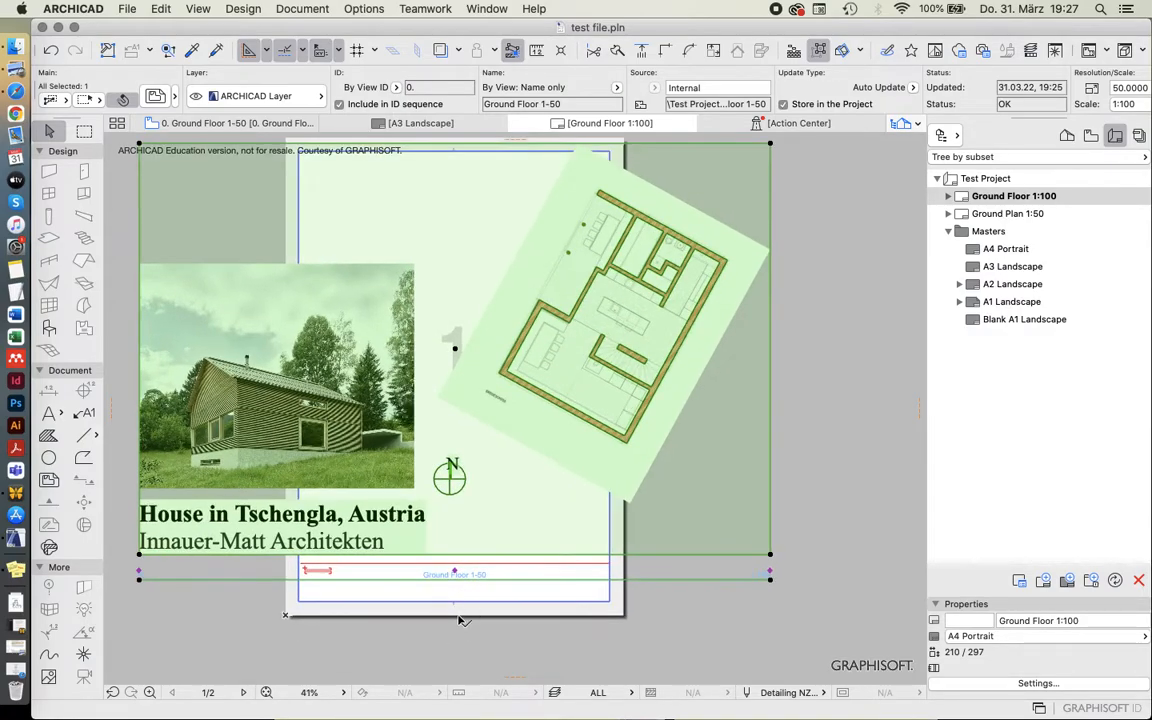
Remove the title of the placed ground floor drawing by choosing No Title in its settings.
click(461, 619)
click(525, 507)
click(155, 96)
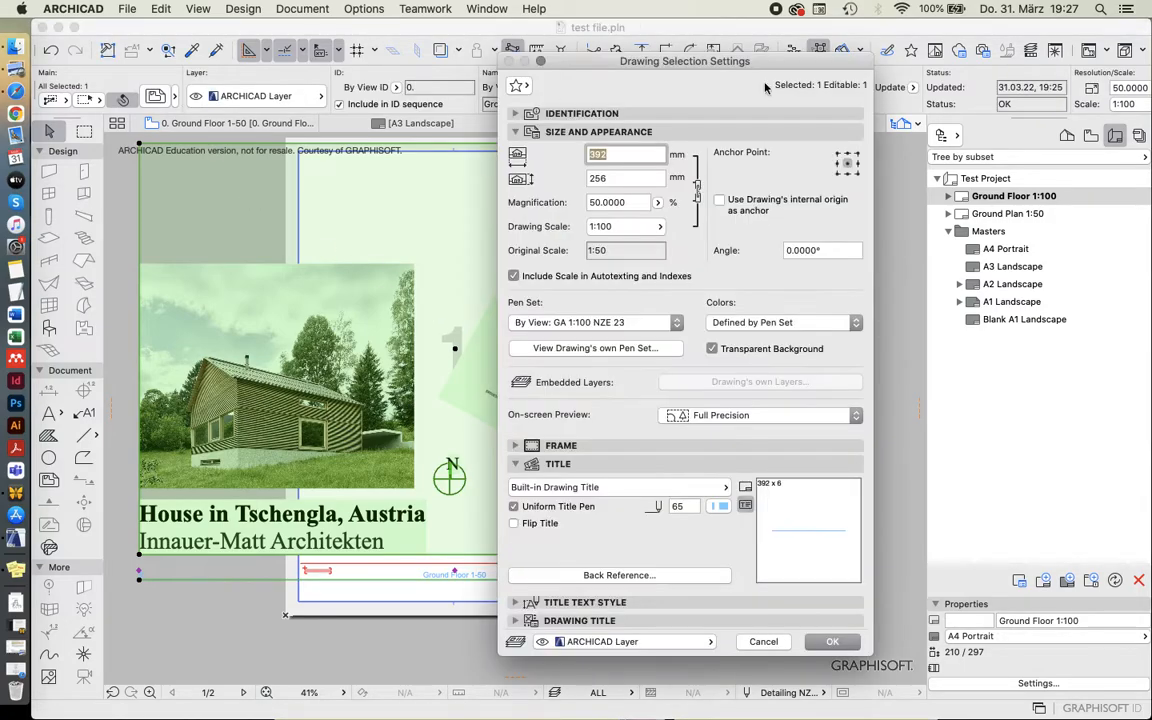
click(515, 466)
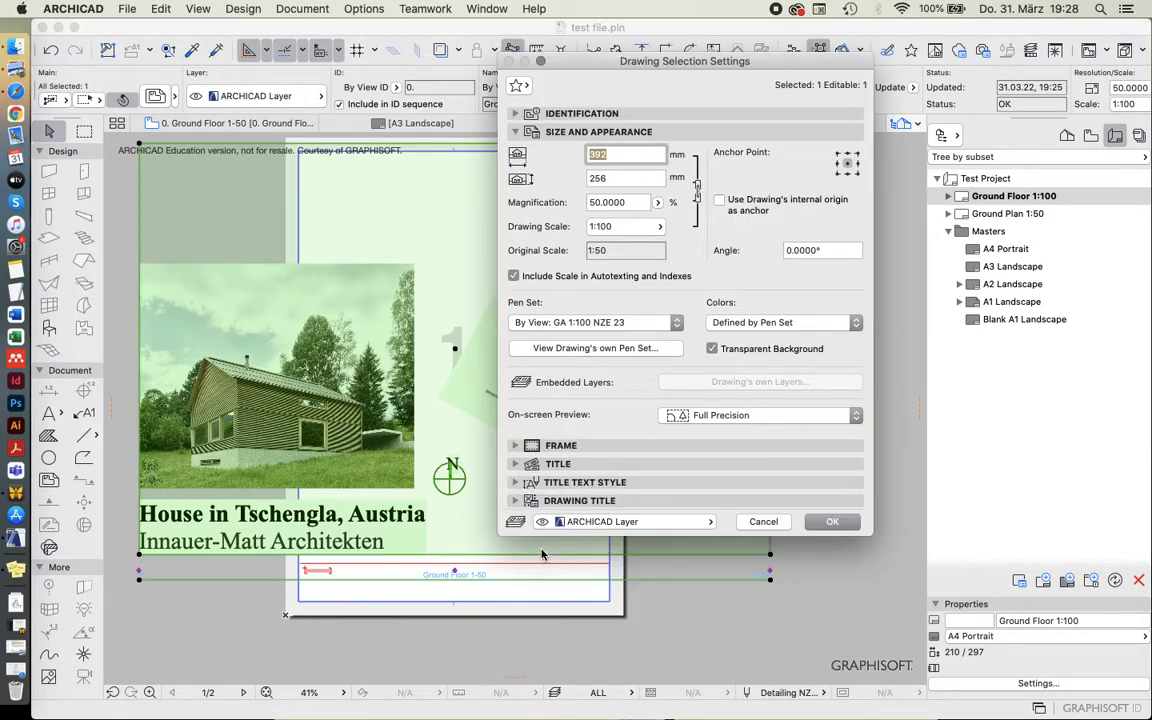
click(515, 466)
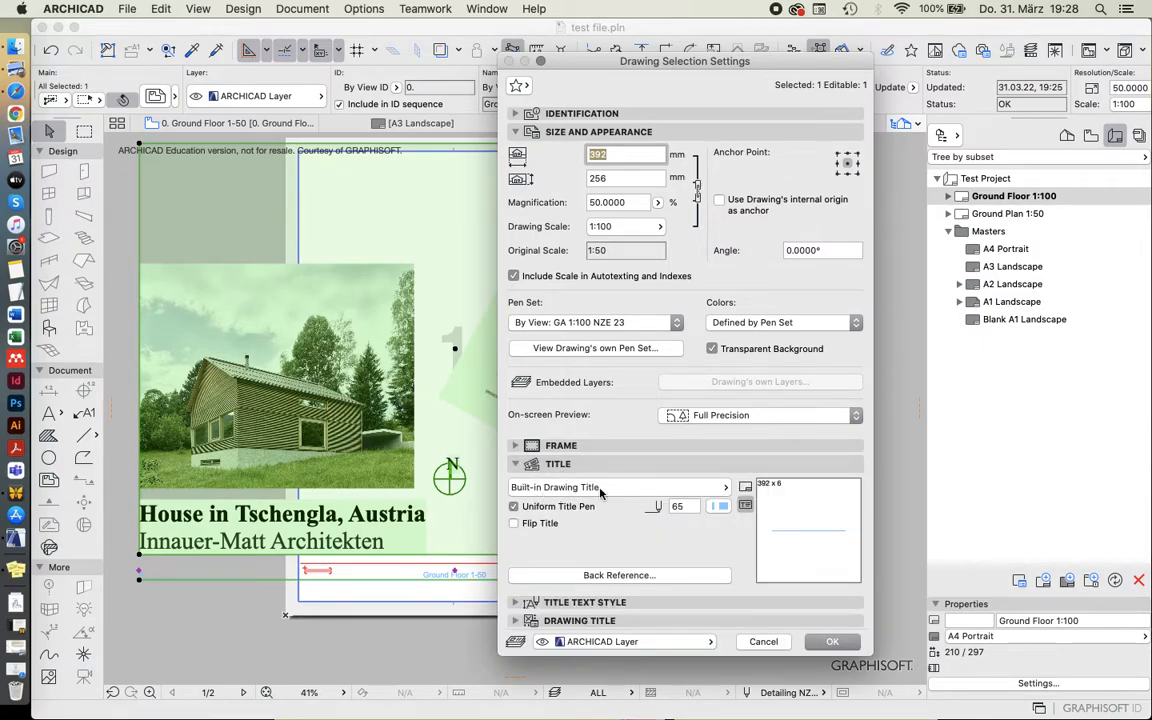
click(550, 488)
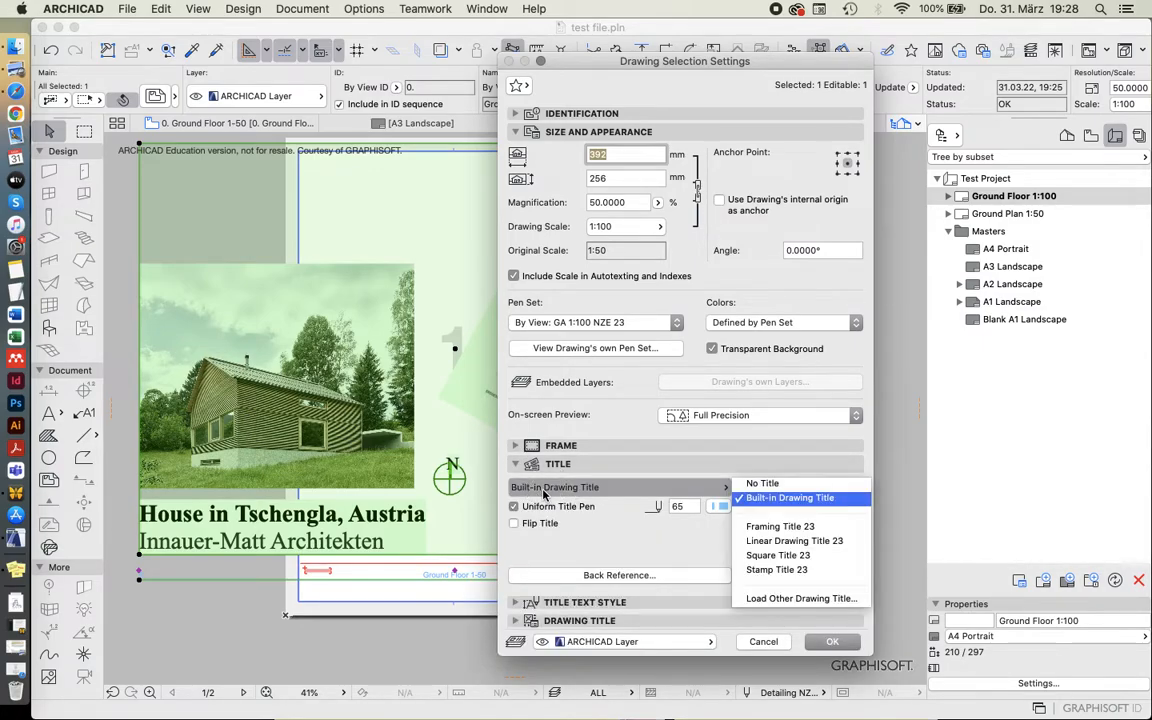
click(762, 483)
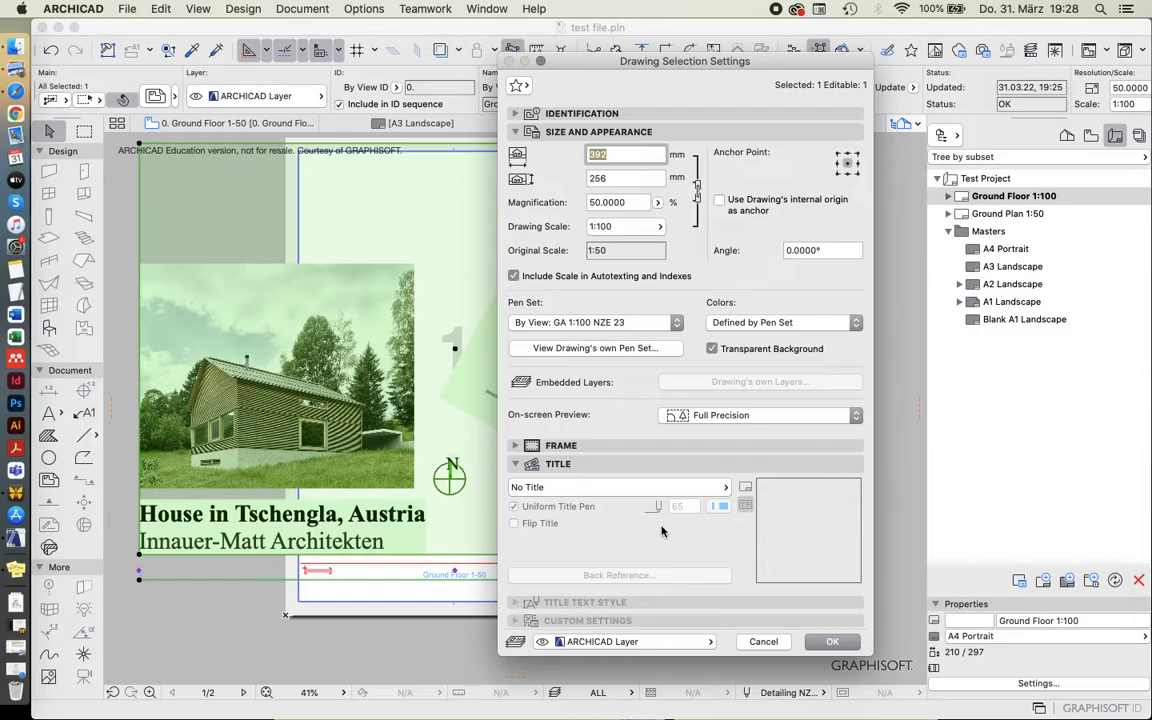
click(835, 645)
Crop the drawing frame around the floor plan, moving its left edge in about 179 mm and its upper edge about 18 mm, and trimming the other two.
scroll(672, 583, down, 2)
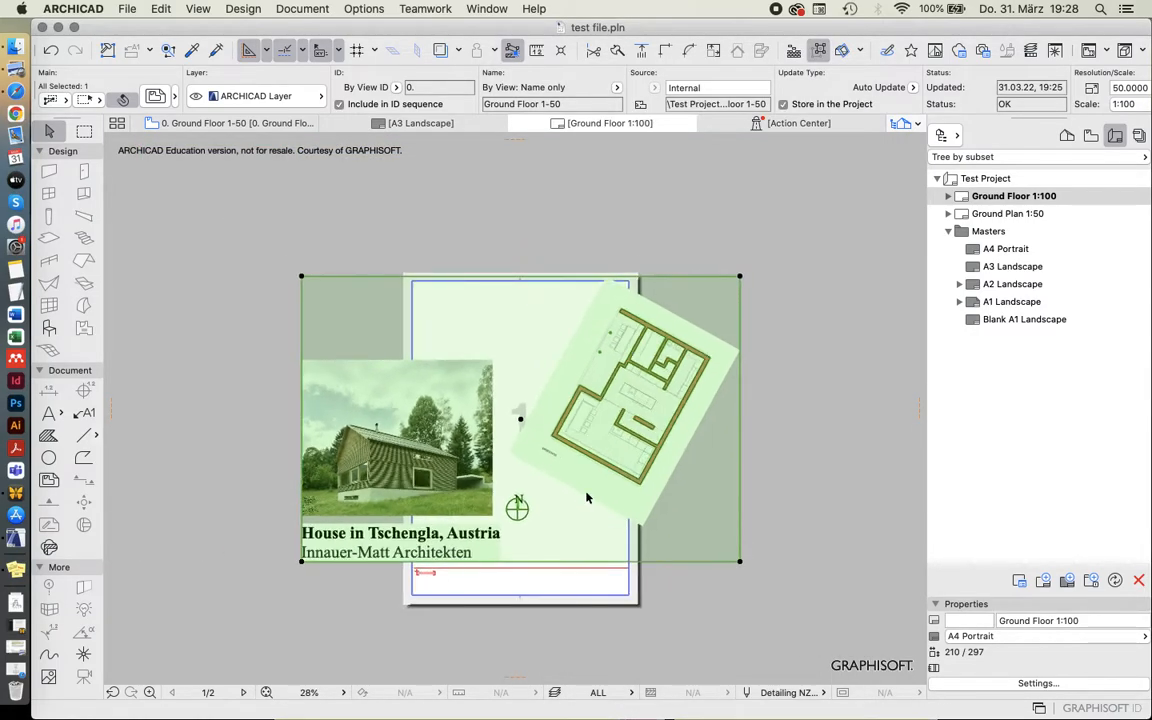
scroll(587, 496, up, 1)
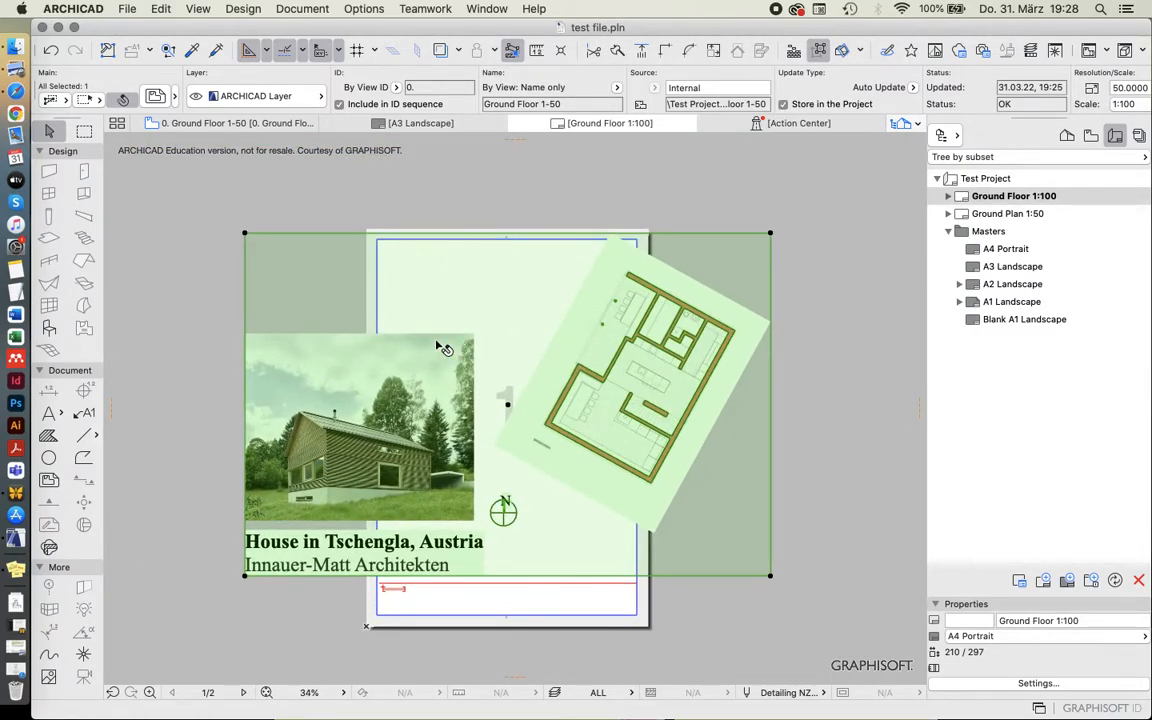
click(246, 262)
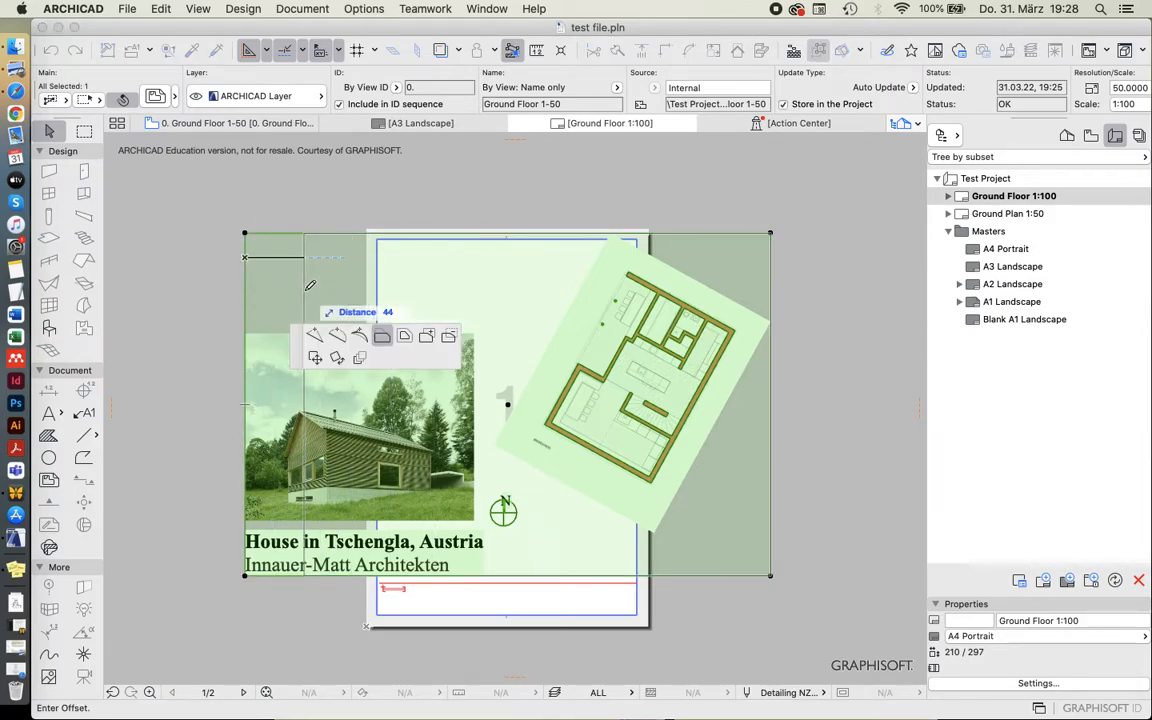
click(487, 289)
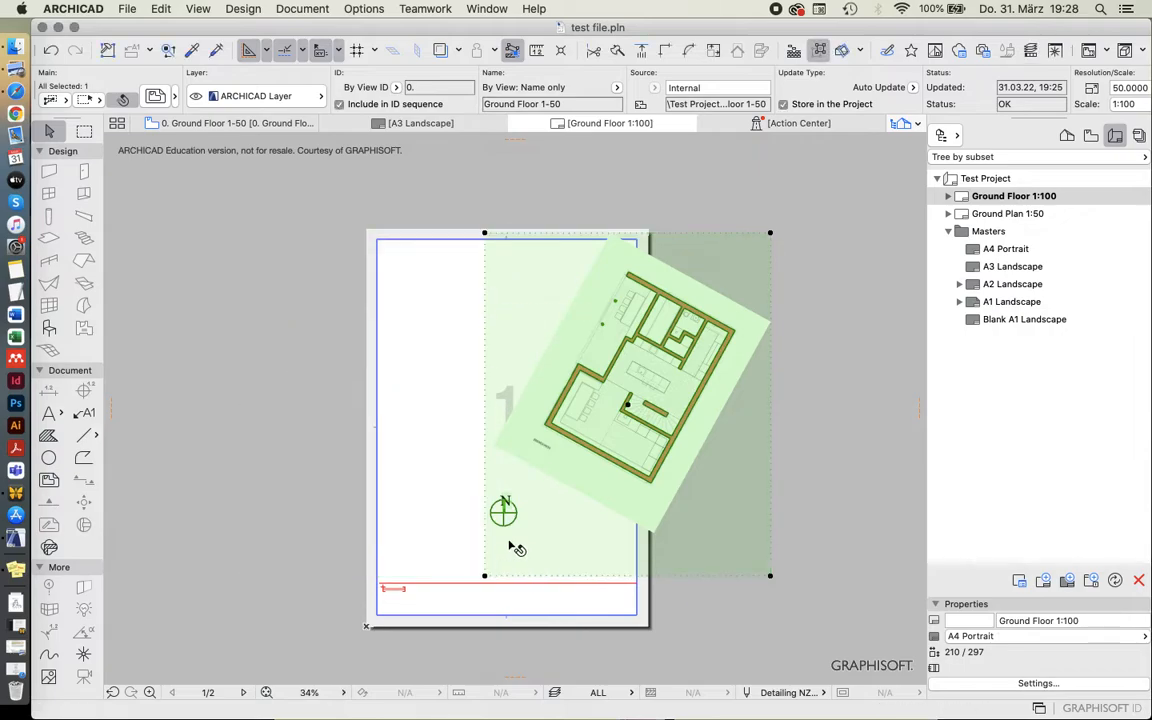
click(589, 575)
click(590, 540)
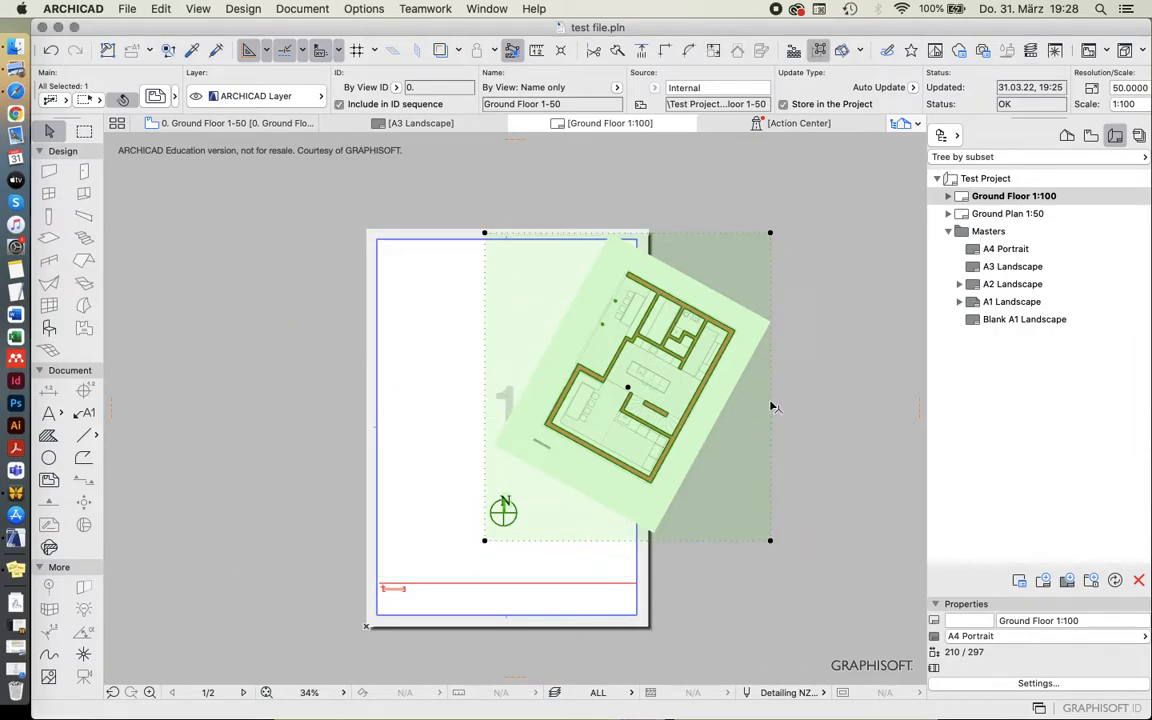
click(773, 407)
click(750, 400)
click(653, 233)
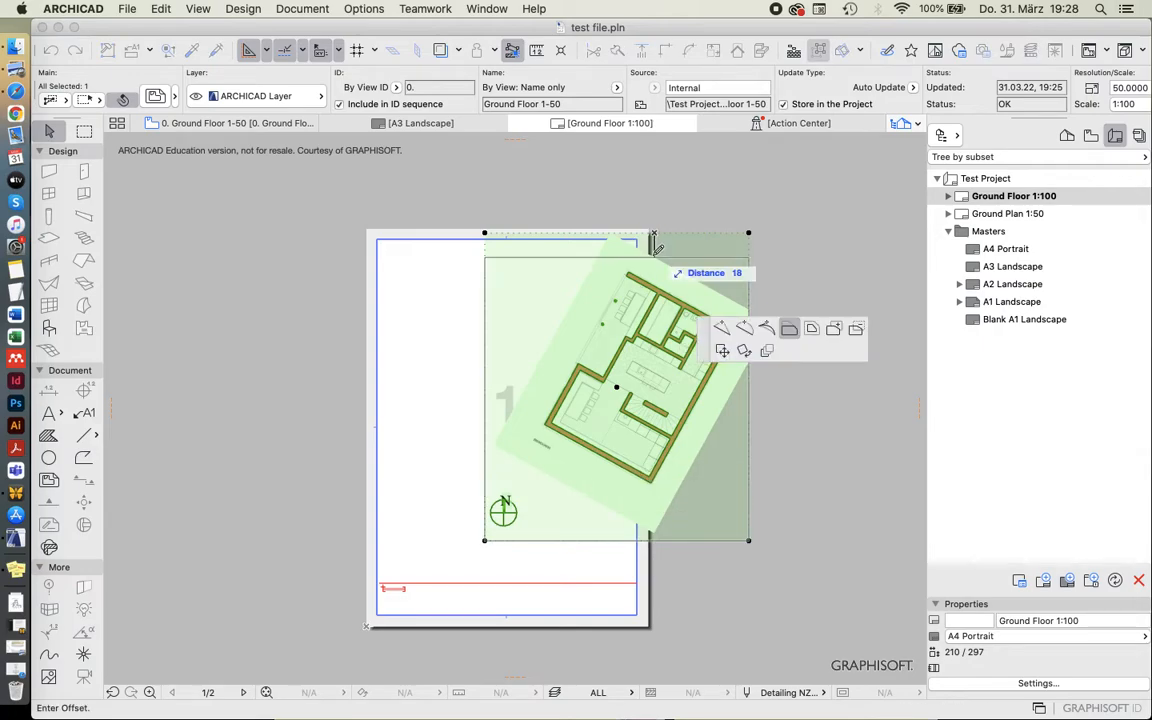
click(655, 255)
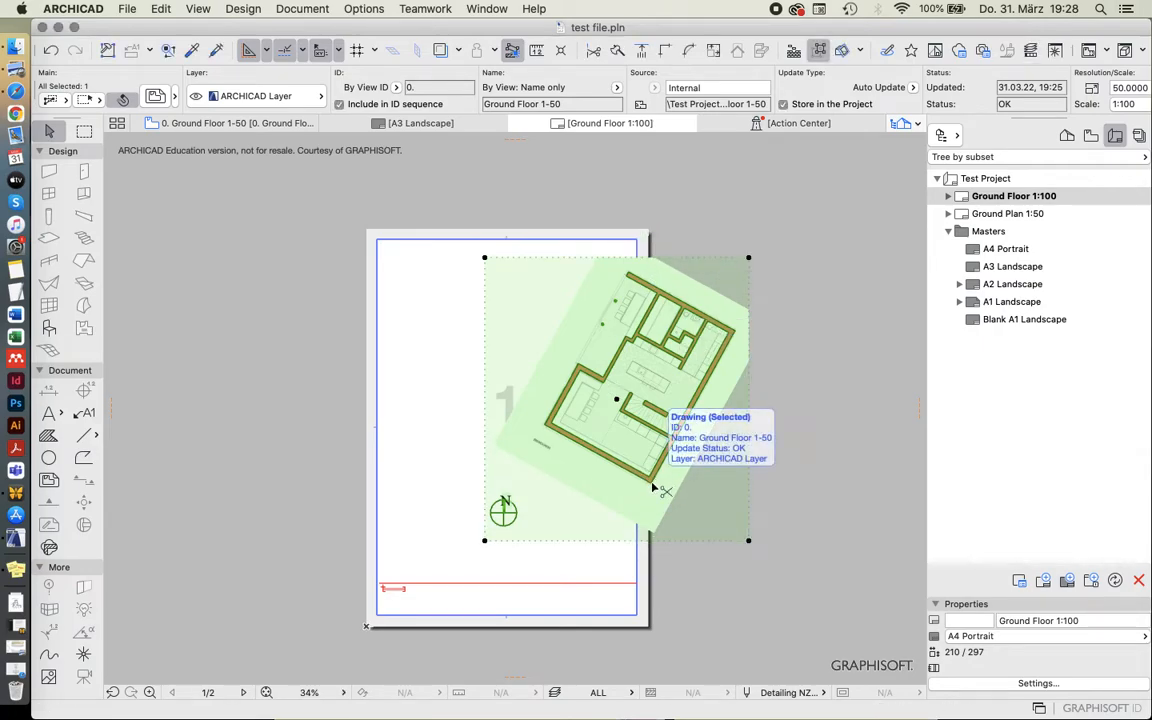
Try to rotate the ground floor drawing so its long outer wall runs horizontally, and move it over the A4 sheet.
key(super+e)
click(650, 483)
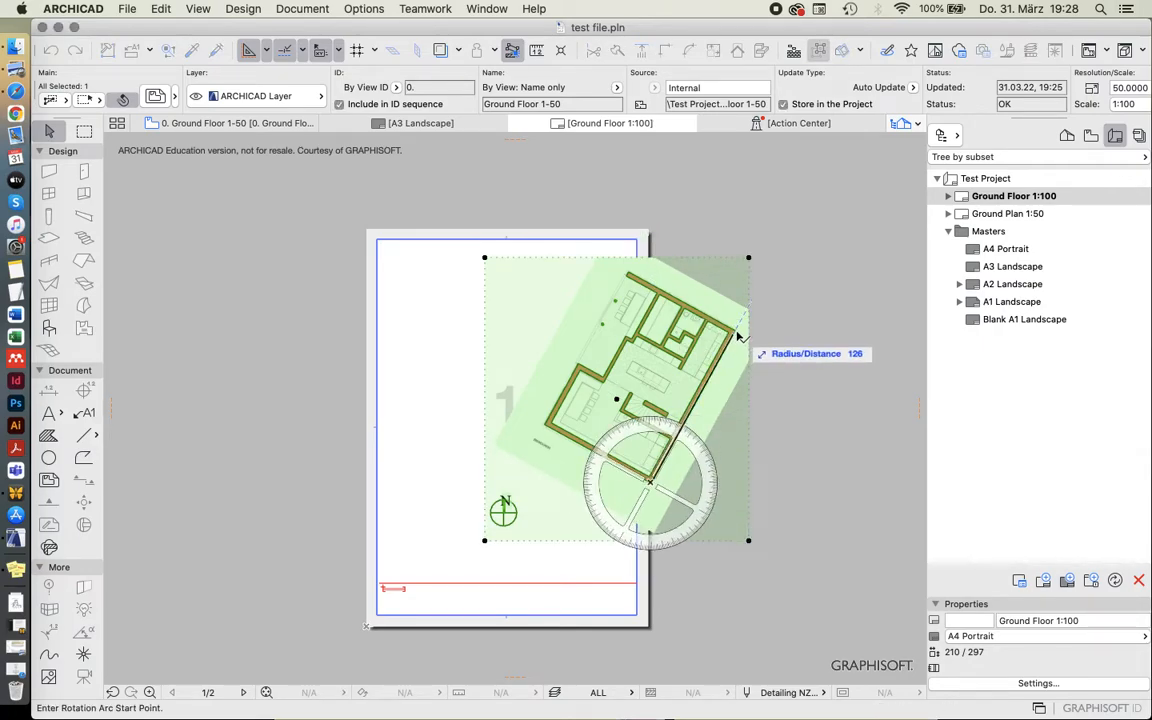
click(737, 338)
click(856, 478)
key(super+d)
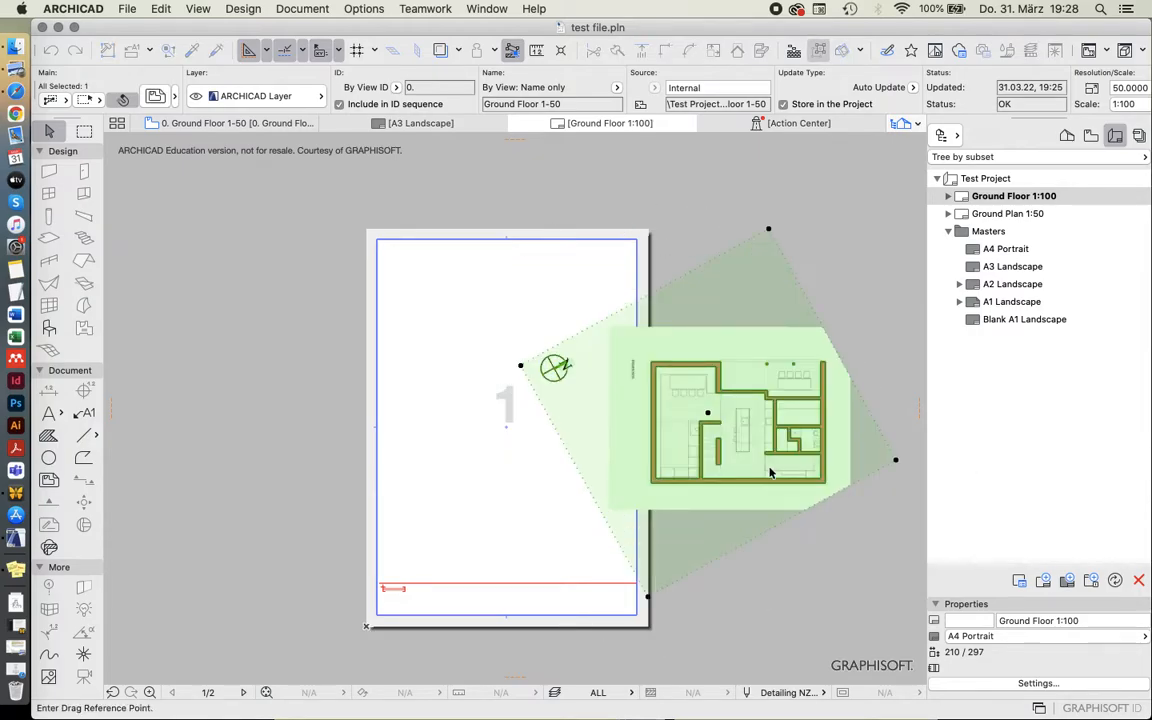
click(758, 489)
click(557, 486)
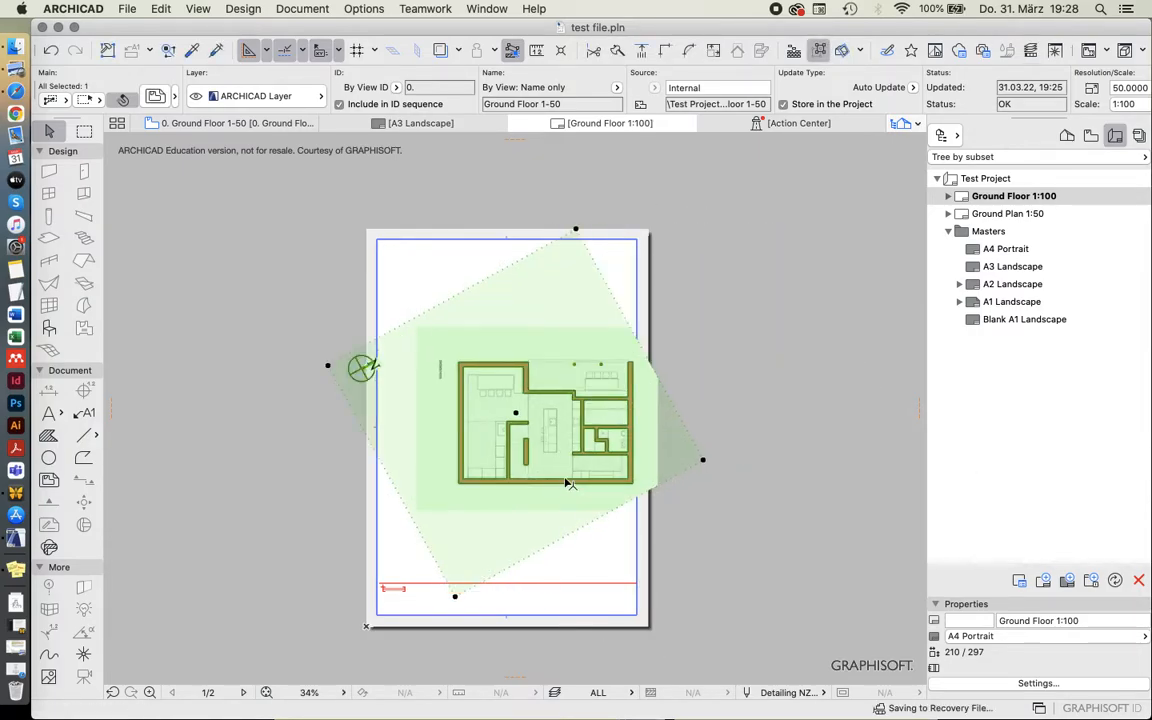
Undo the move and rotation of the ground floor drawing.
key(super+z)
key(super+z)
key(super+z)
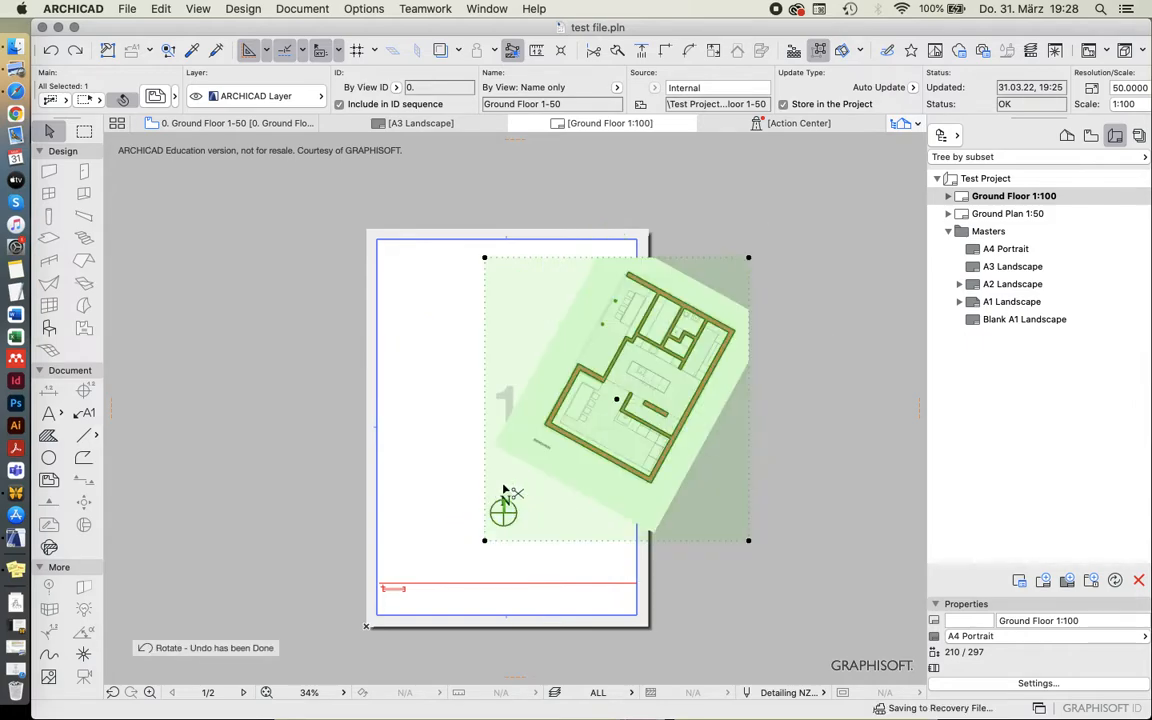
Move the unrotated ground floor drawing onto the A4 sheet so the plan and north arrow lie within the margins.
key(super+d)
click(670, 466)
click(548, 489)
click(694, 429)
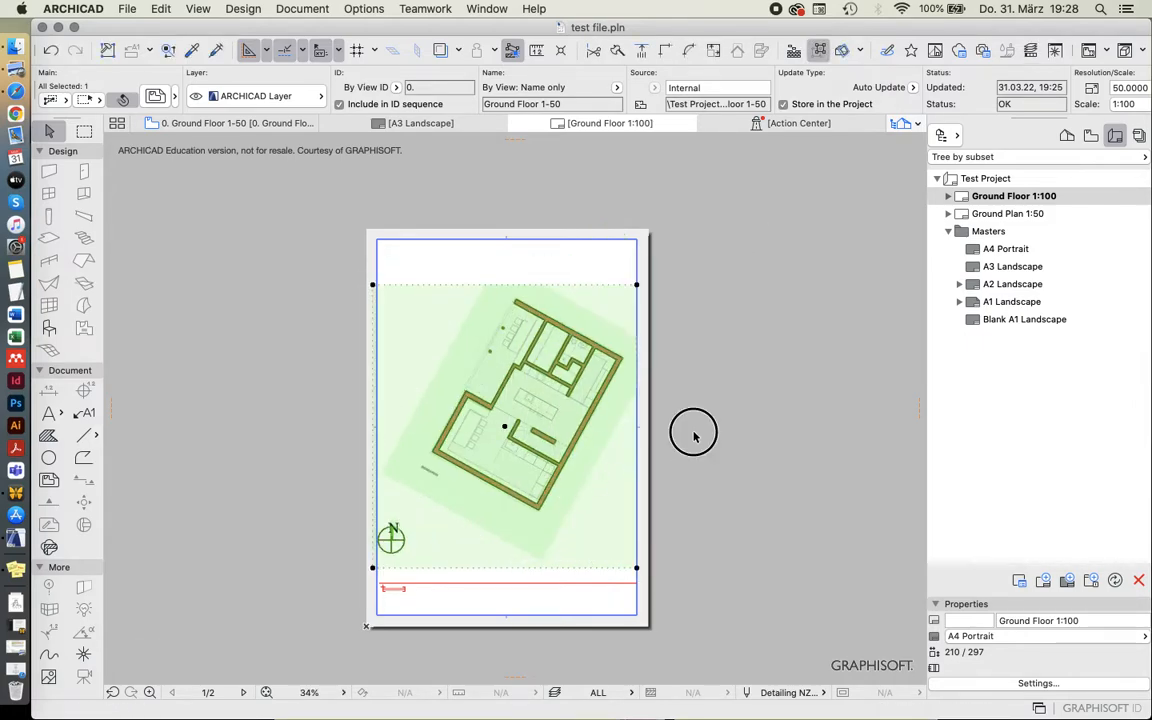
scroll(500, 480, up, 2)
scroll(501, 476, down, 2)
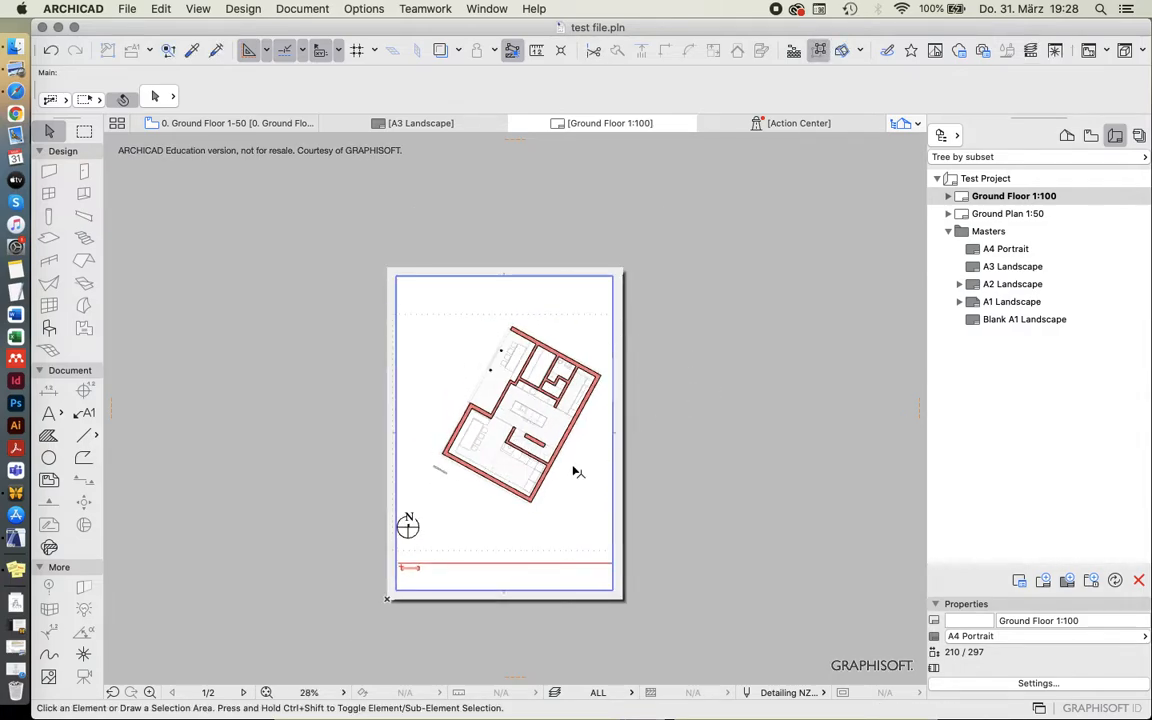
scroll(574, 472, up, 2)
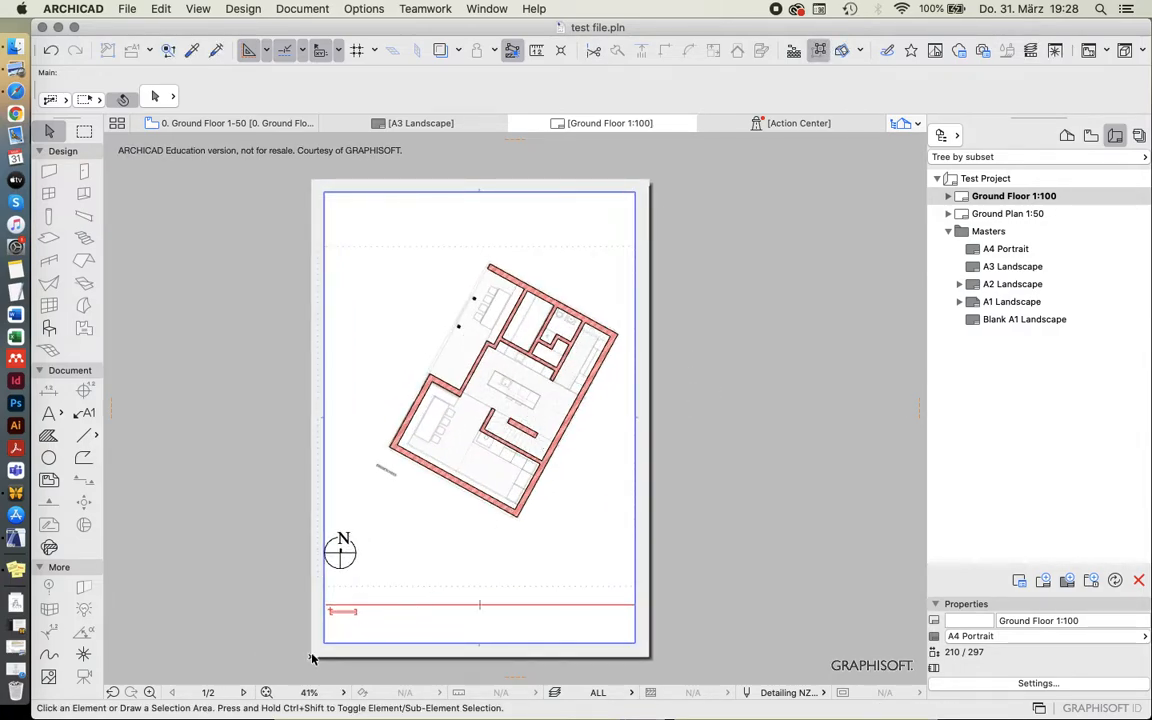
Review the size and scale settings of the placed ground floor drawing, leaving them as they are.
click(478, 536)
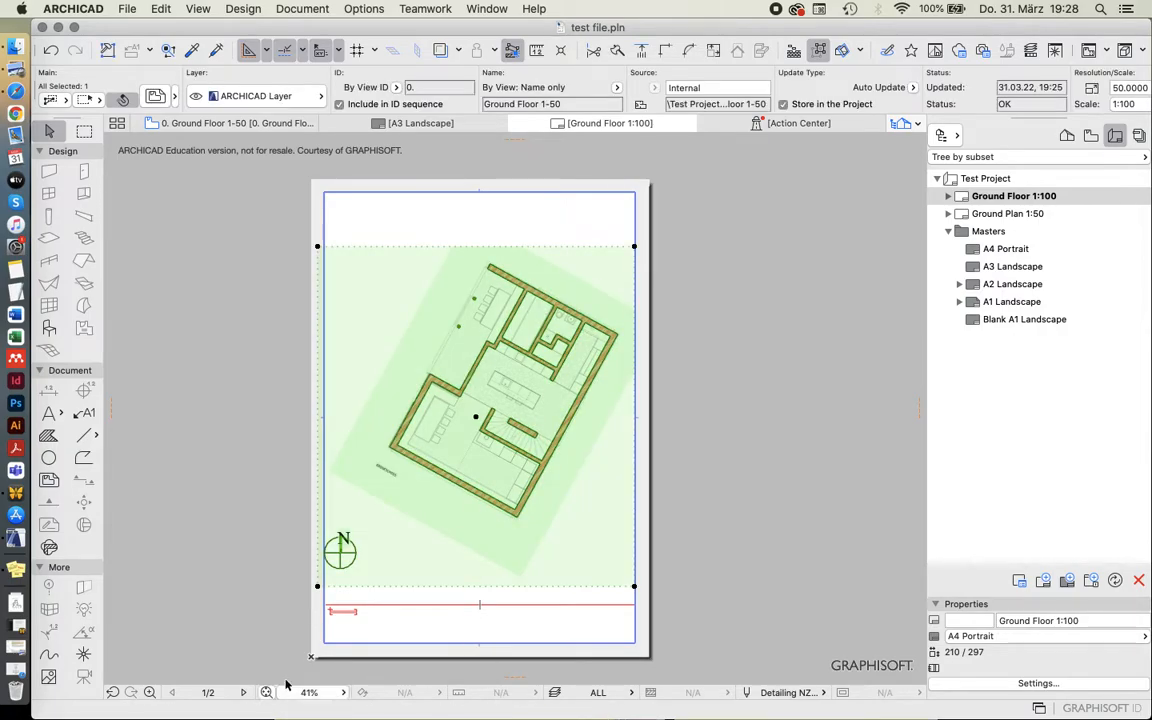
click(157, 97)
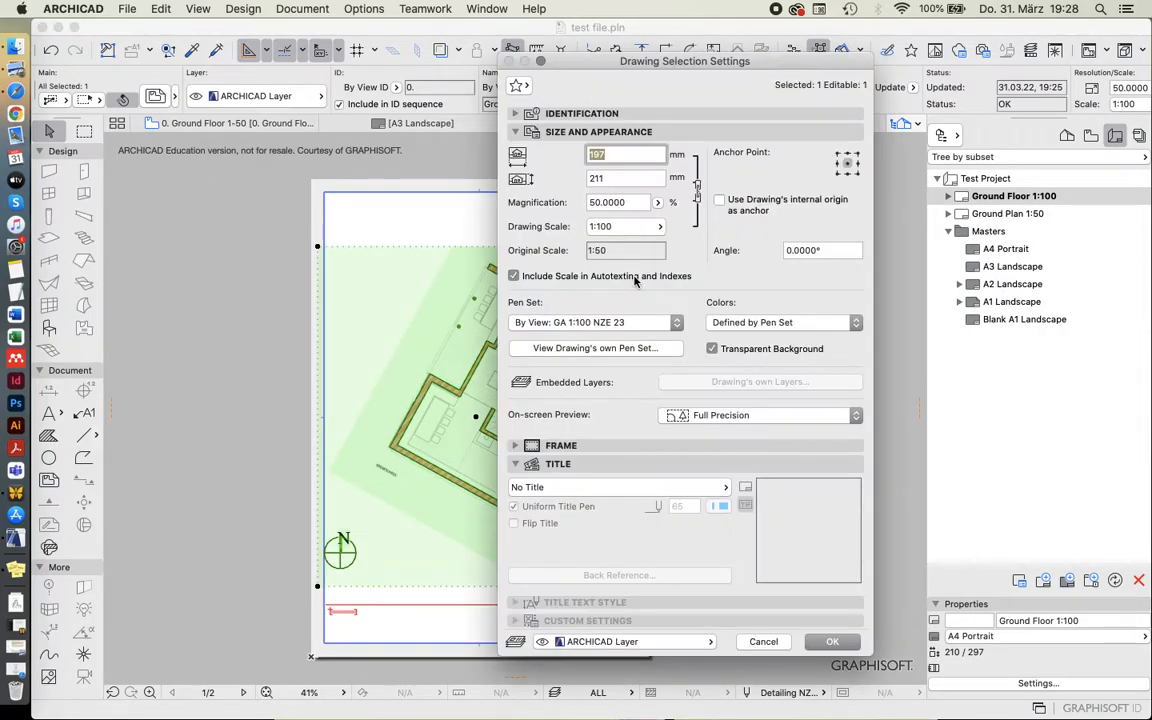
click(764, 642)
click(374, 633)
Add a text block reading 1:100 below the Ground Plans title on the layout.
scroll(369, 633, up, 4)
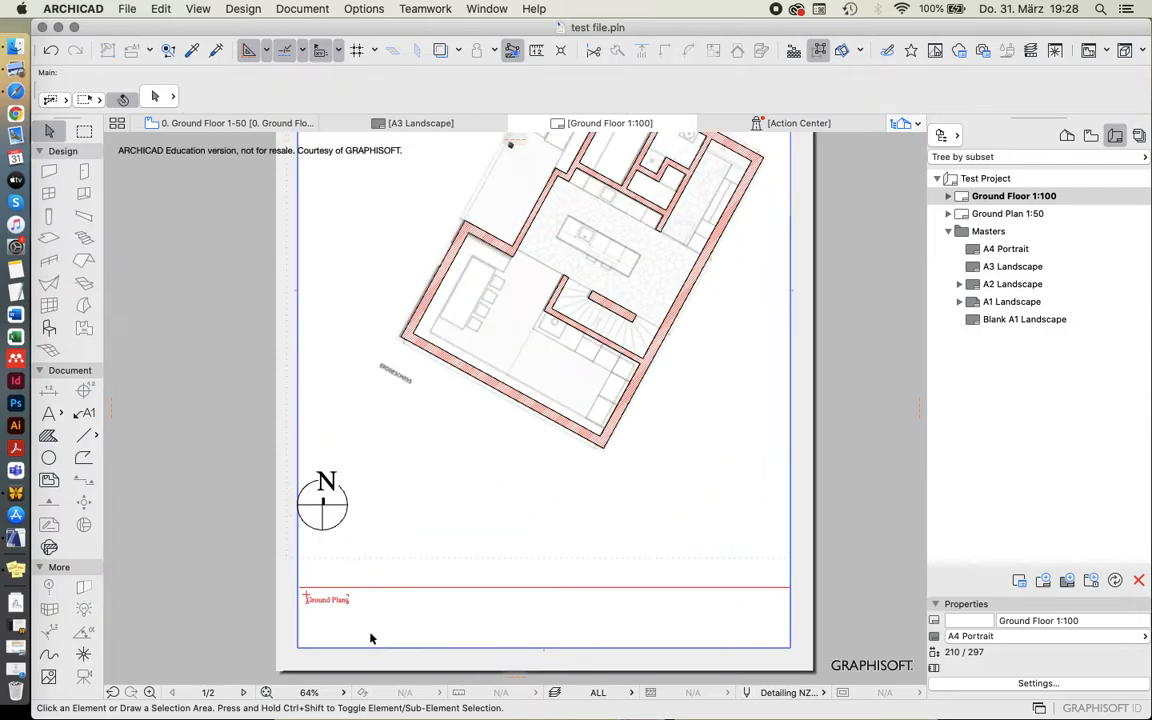
click(48, 412)
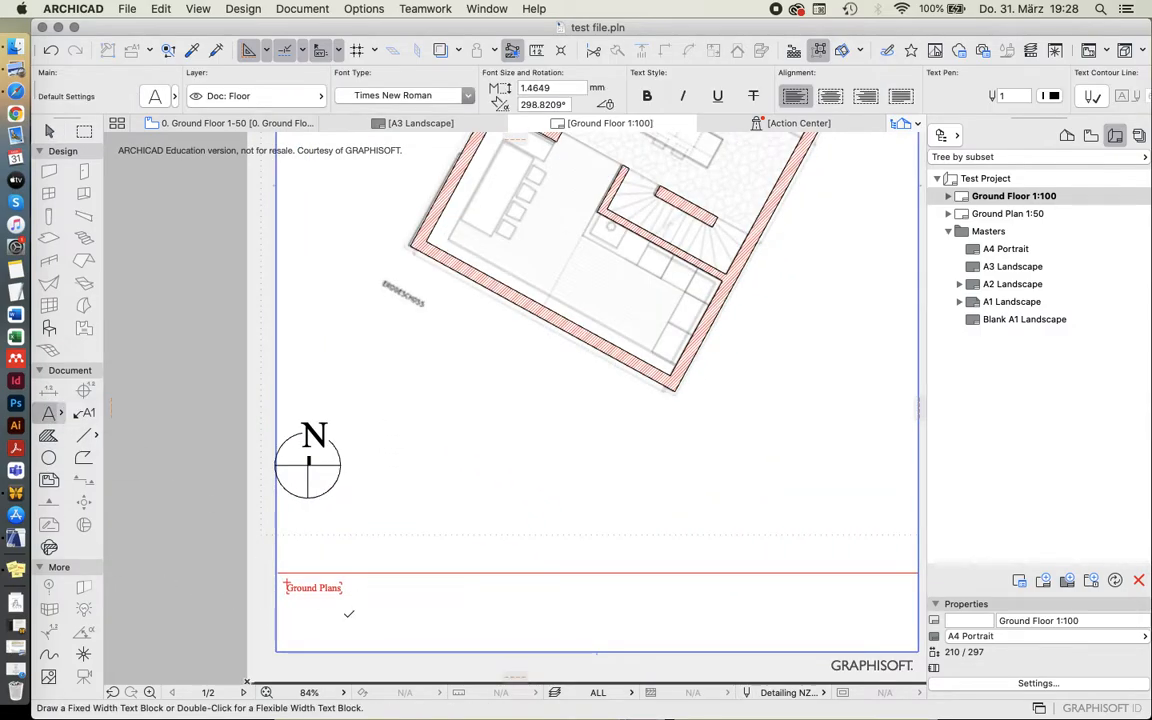
click(346, 605)
text(1:100)
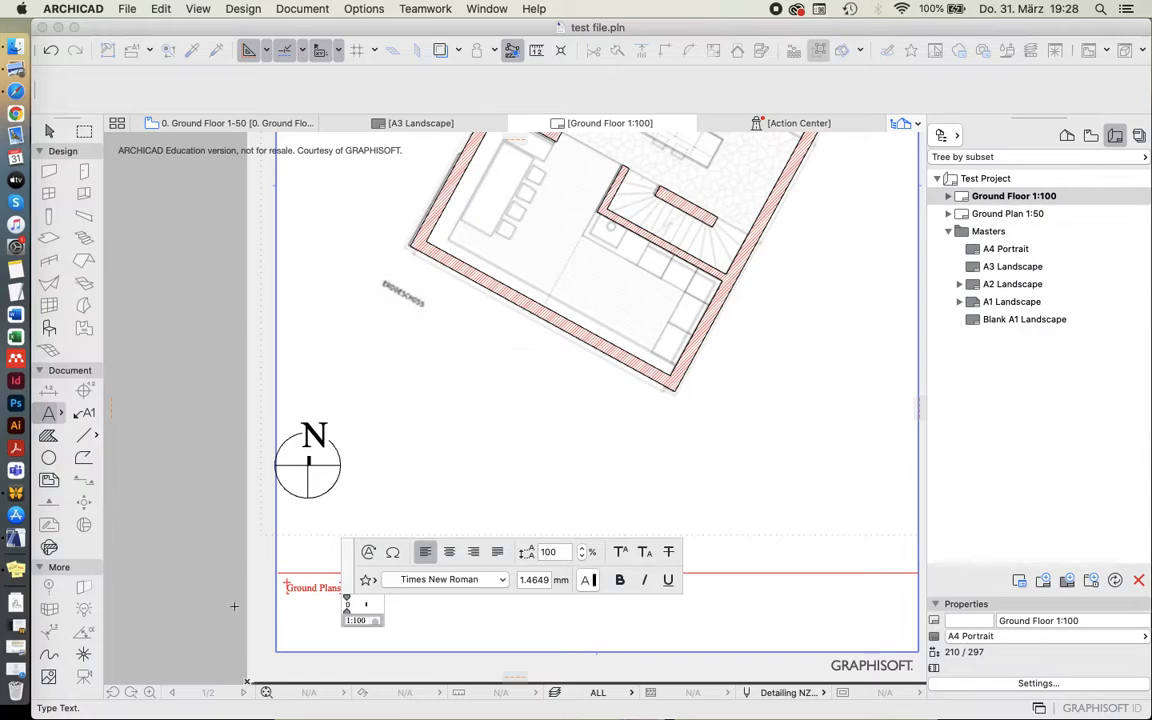
click(303, 609)
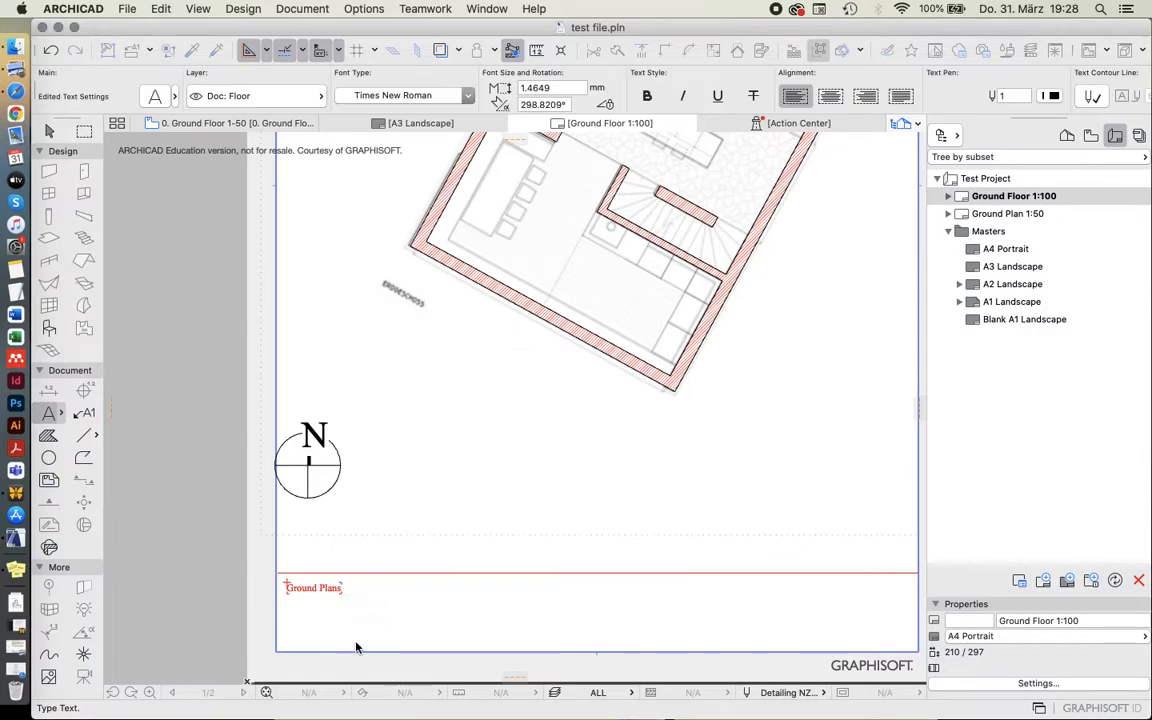
key(Escape)
Set the 1:100 text's rotation angle to 0° and its font size to 2.5 mm.
click(348, 623)
double_click(532, 102)
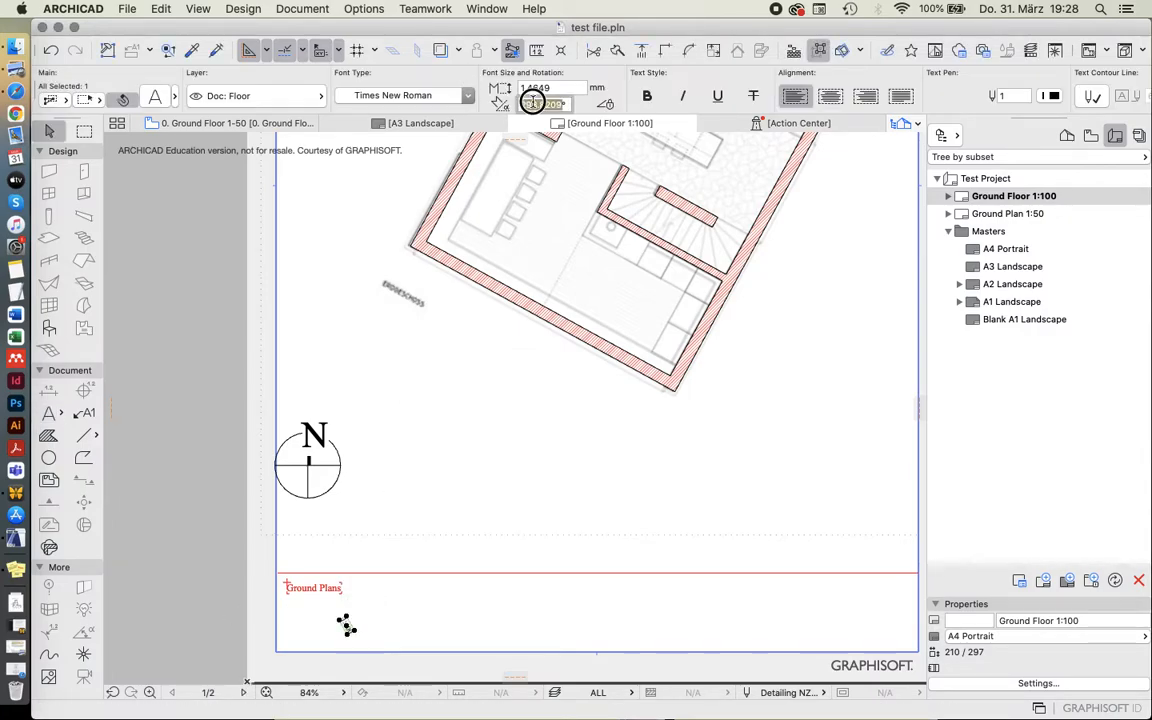
text(0)
key(Return)
double_click(536, 88)
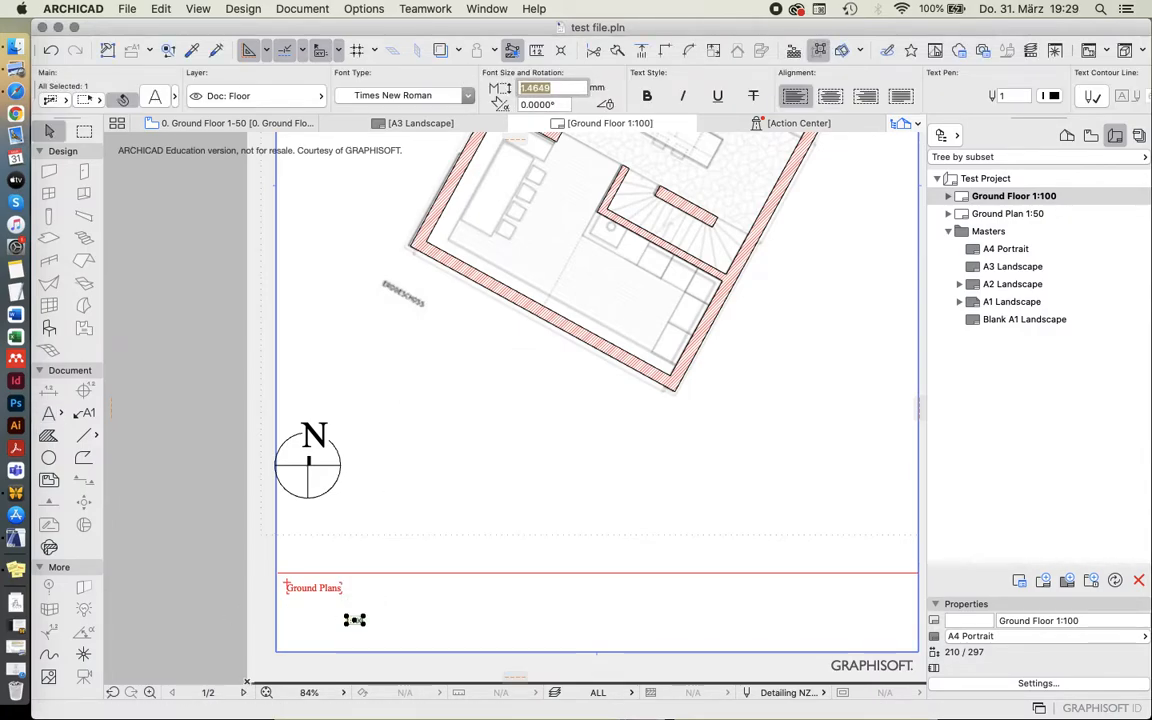
text(2.5)
key(Return)
key(Escape)
Move the 1:100 text directly beneath the Ground Plans title, aligned with its left edge.
click(350, 618)
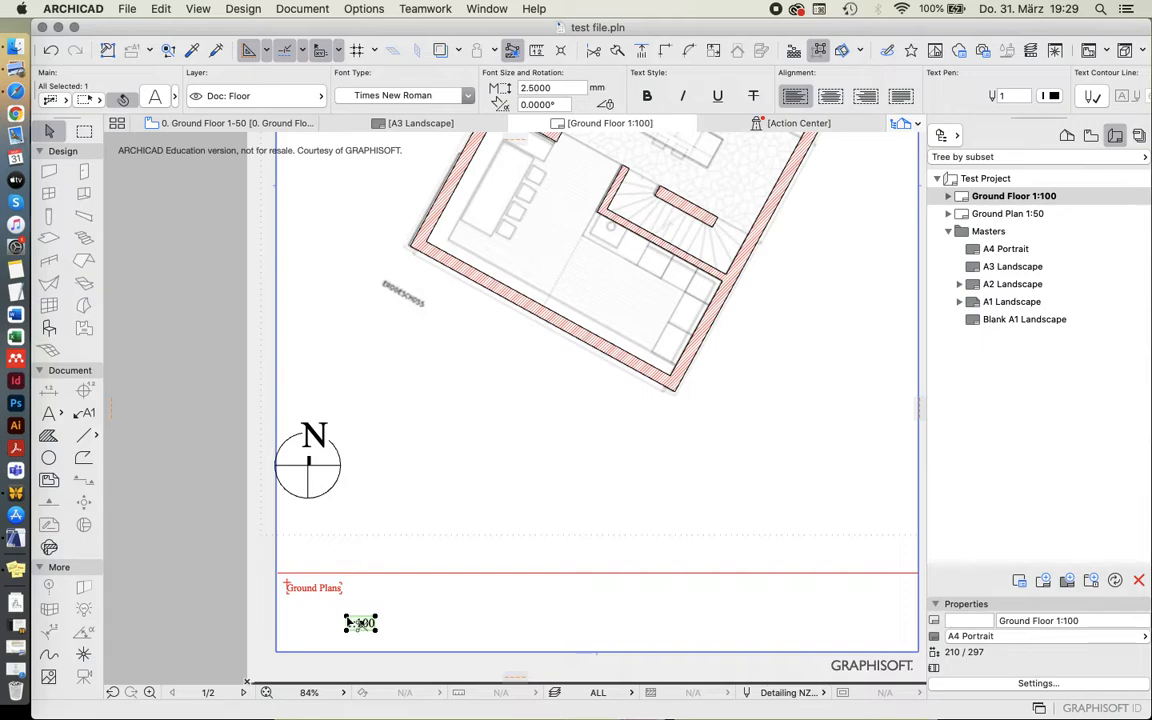
drag(350, 622, 318, 607)
click(368, 597)
Open the A4 Portrait master layout and add a text block reading A4 Portrait below the Ground Plans title.
click(1008, 250)
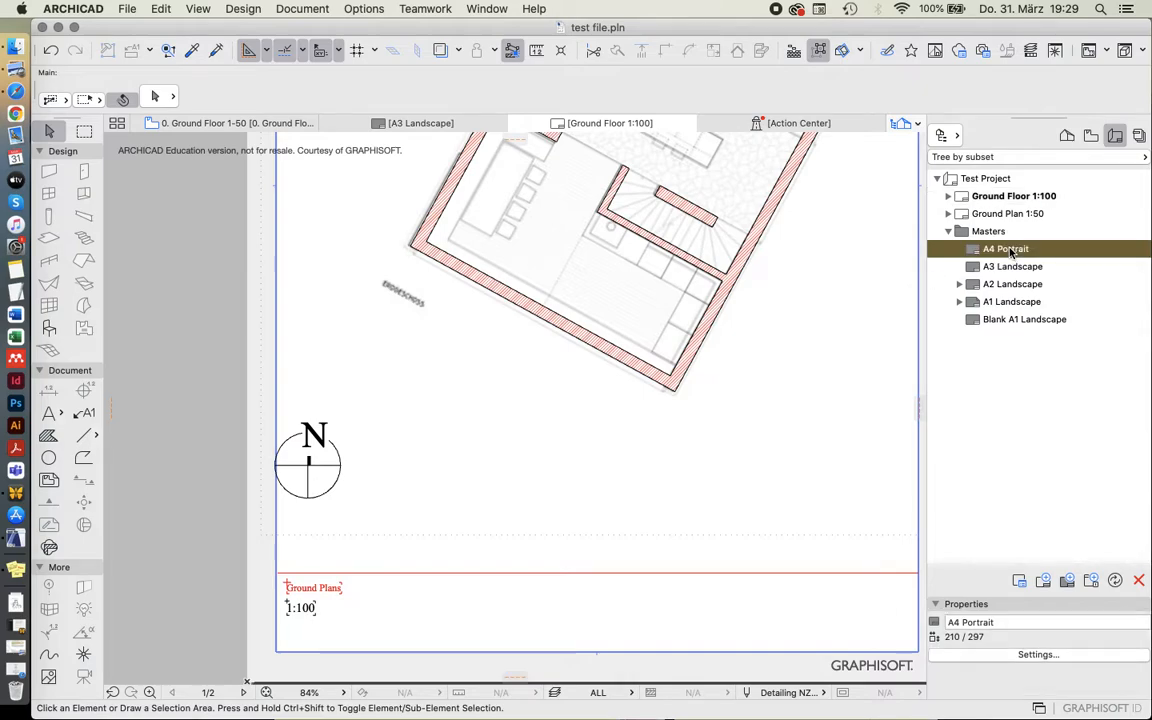
double_click(1008, 250)
scroll(218, 535, up, 8)
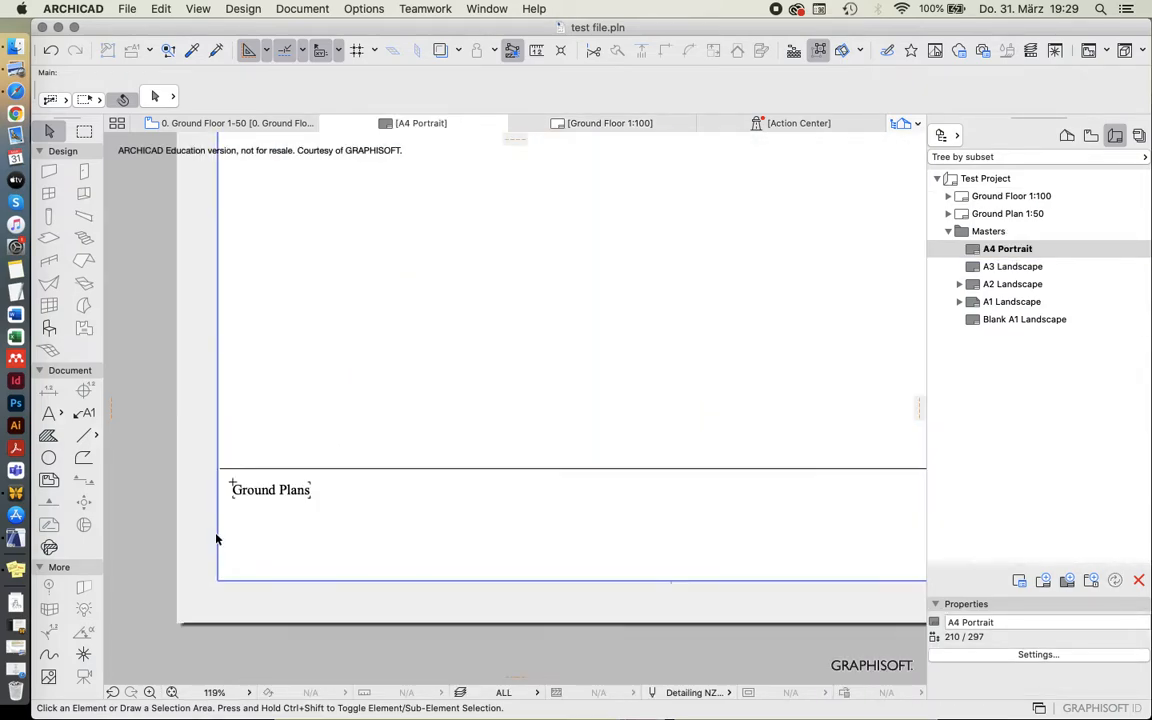
alt+click(312, 464)
double_click(313, 540)
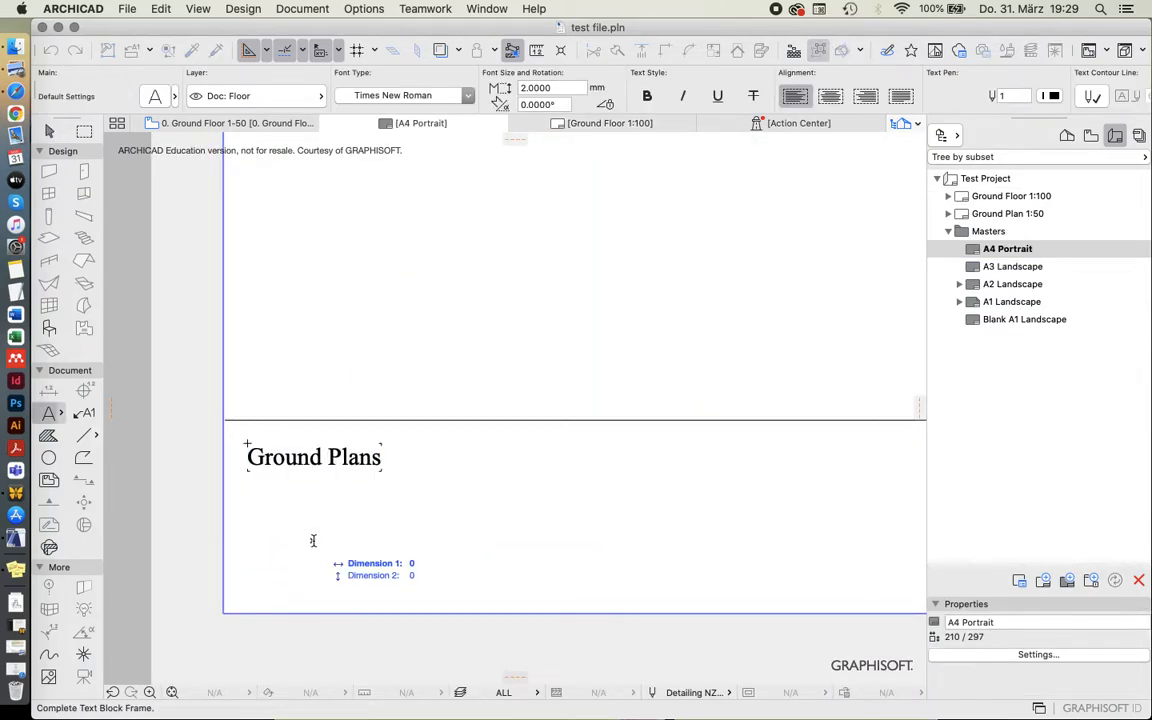
text(A4 Portrait)
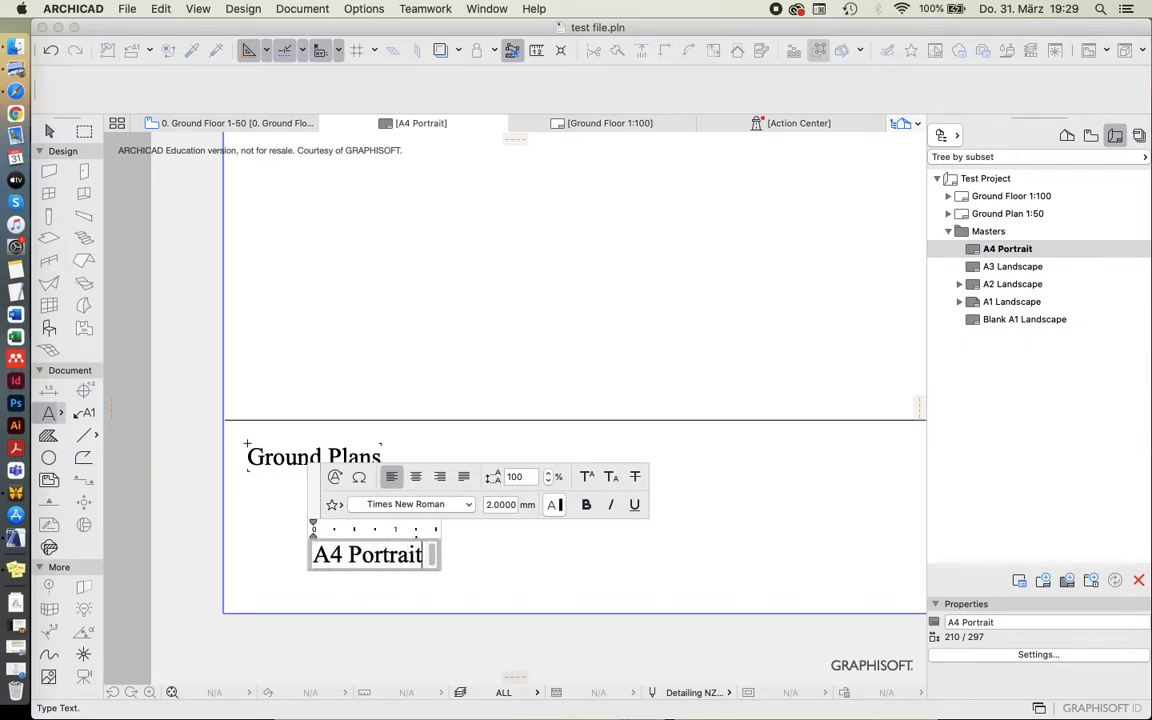
click(267, 527)
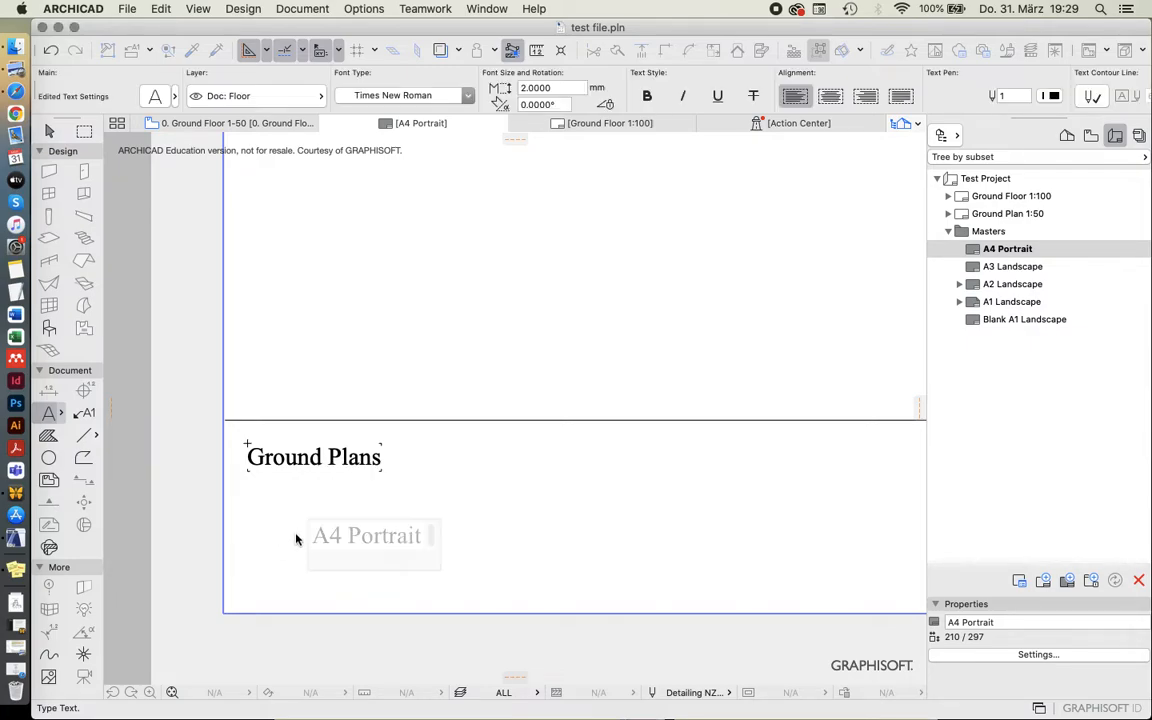
Move the A4 Portrait text down to the lower margin, aligned with the left edge of the Ground Plans title.
key(Escape)
click(313, 542)
drag(312, 542, 290, 563)
click(448, 543)
Copy the A4 Portrait text from its master layout into the A3 Landscape master layout.
click(342, 590)
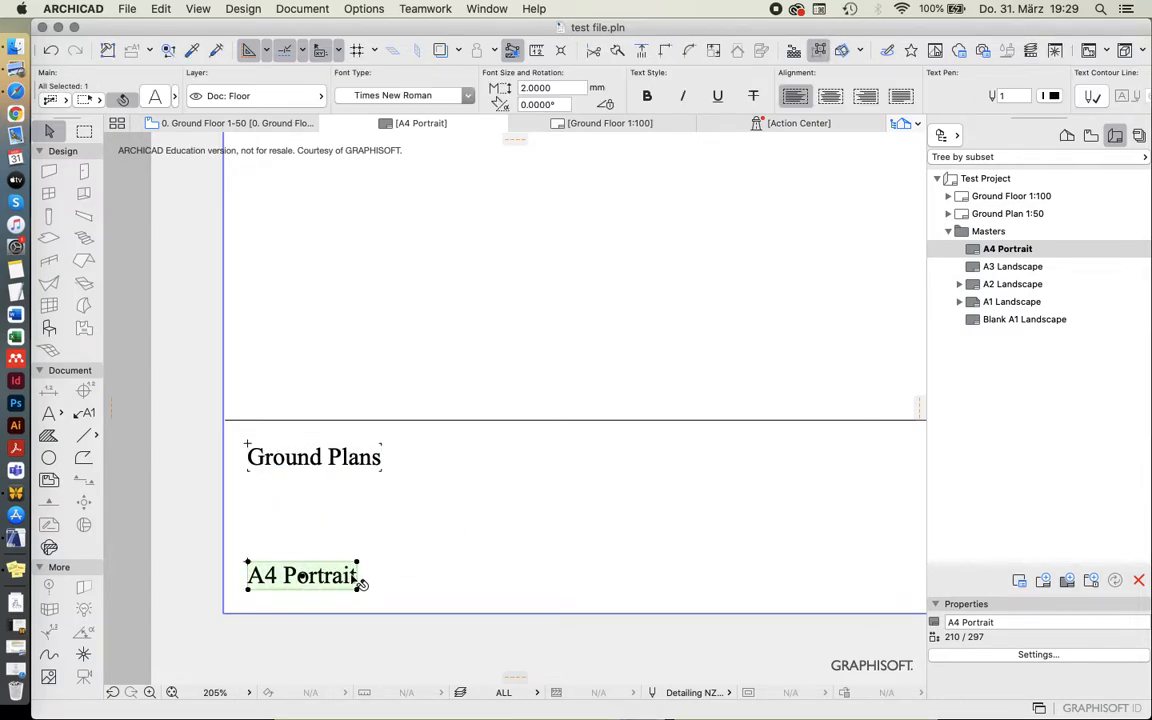
scroll(210, 601, down, 5)
scroll(210, 601, down, 4)
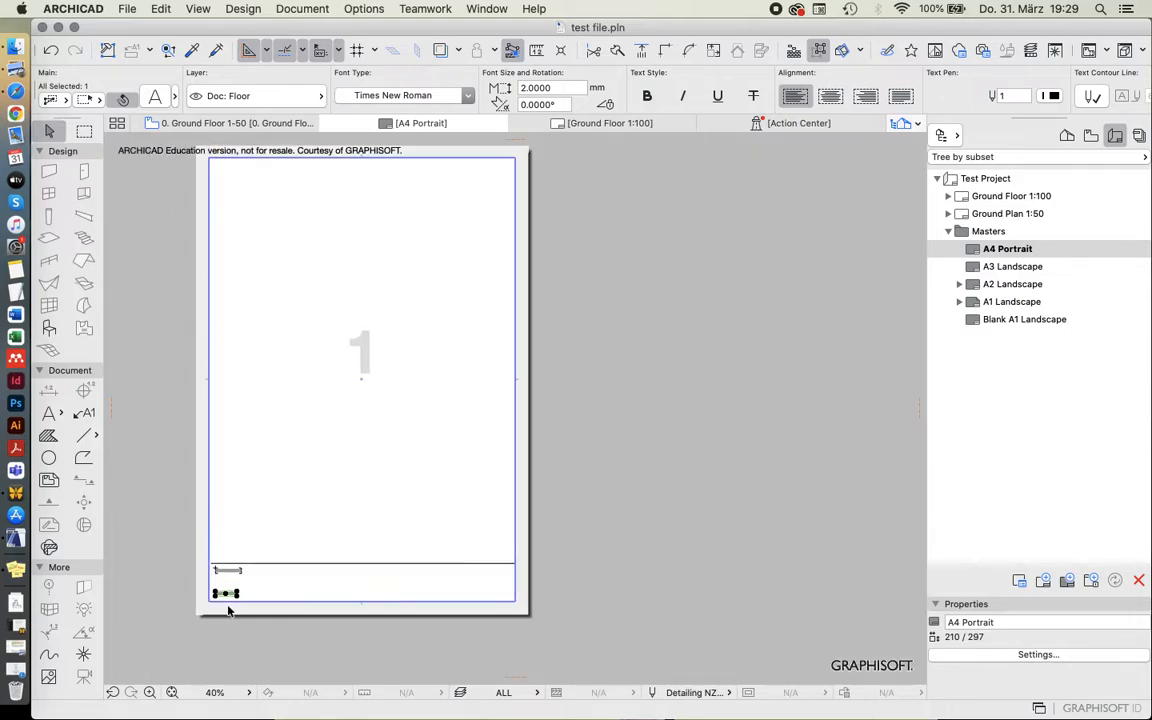
scroll(230, 512, up, 2)
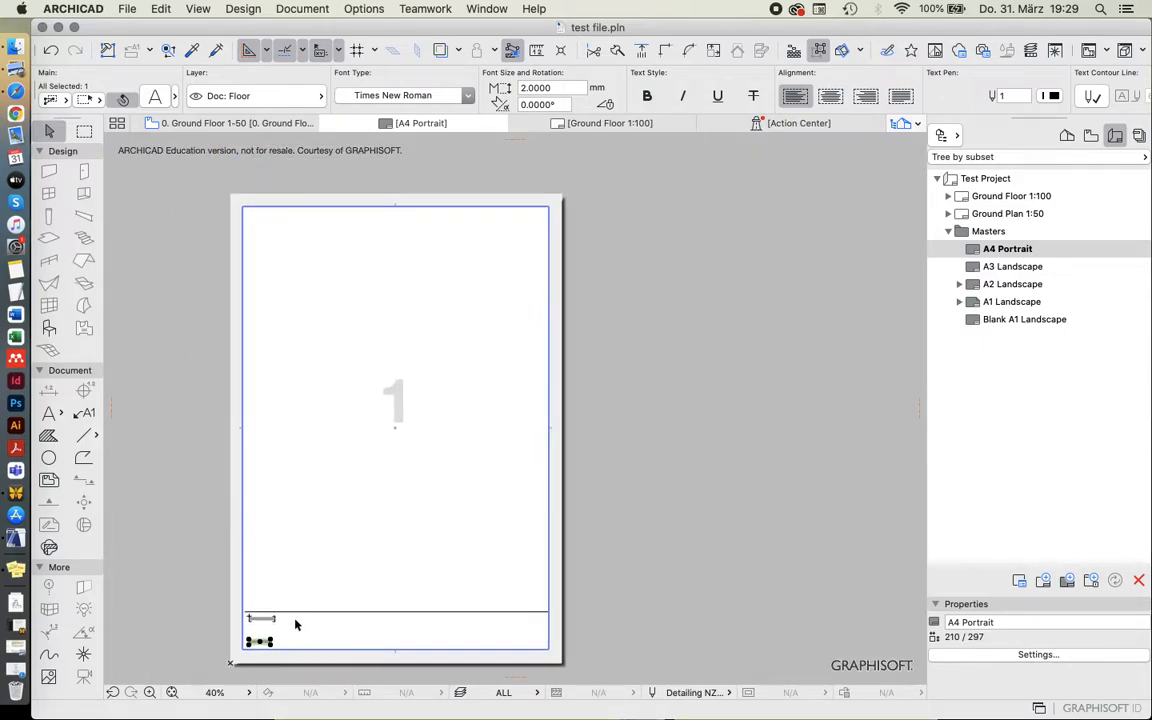
click(270, 641)
double_click(1010, 267)
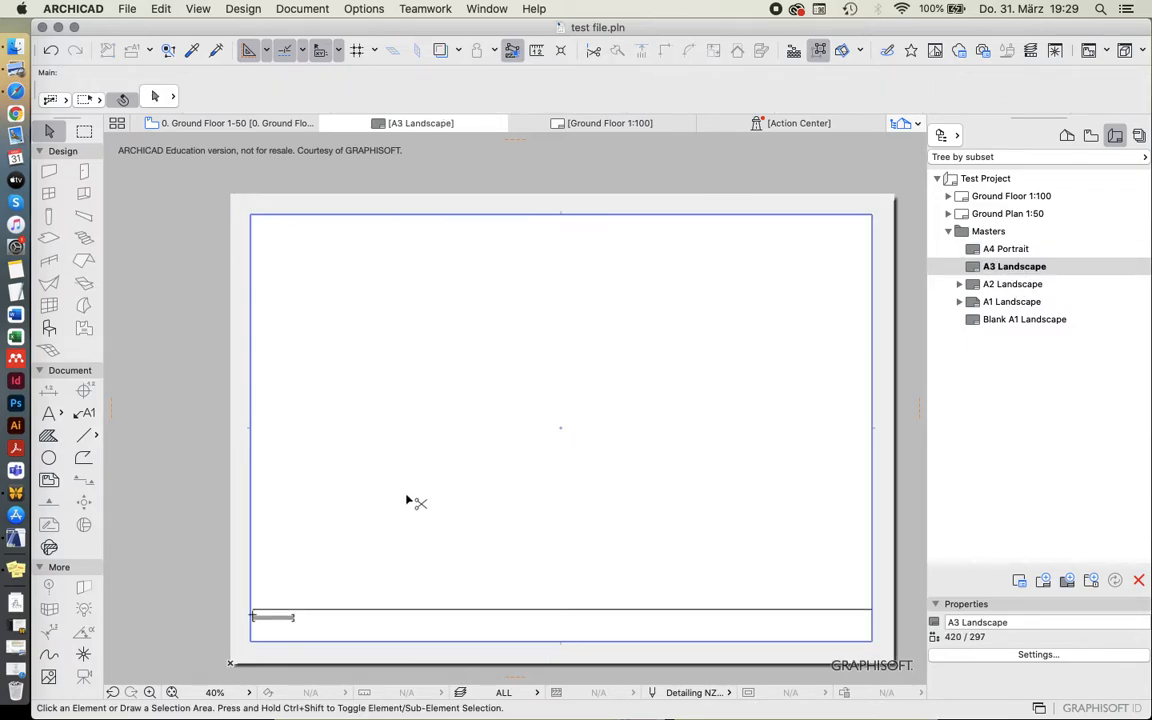
click(338, 546)
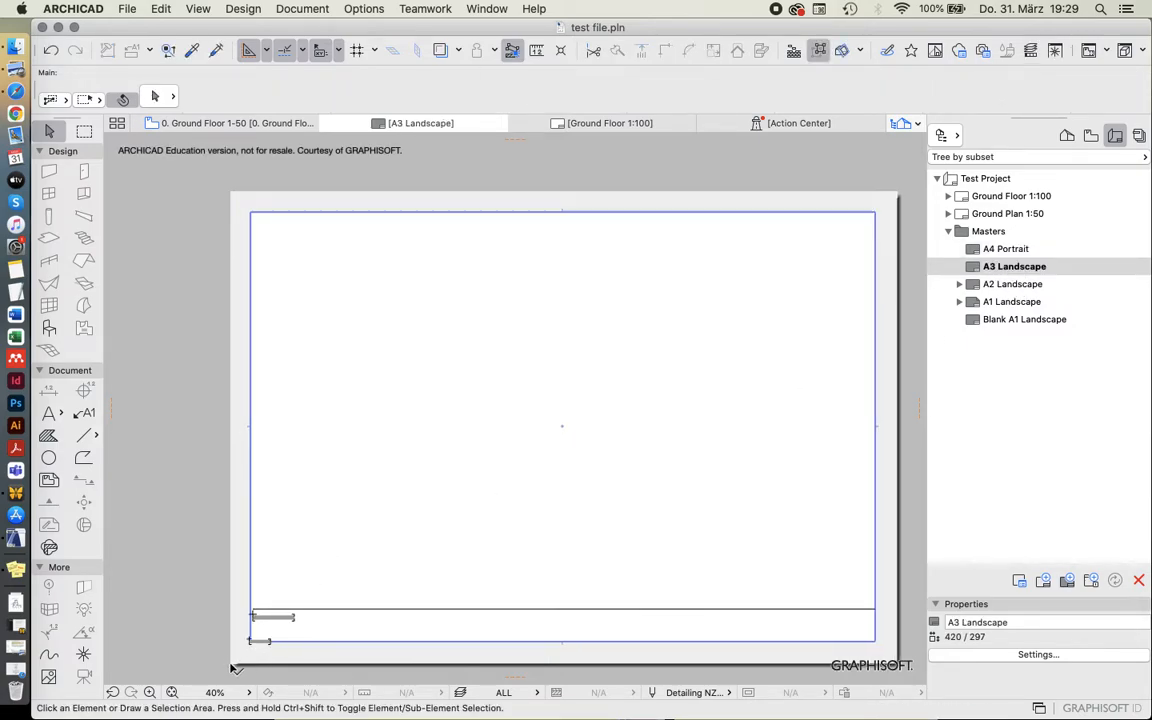
Align the pasted text with the left edge of The Test Project title and place it just above the lower margin.
scroll(240, 655, up, 5)
click(300, 588)
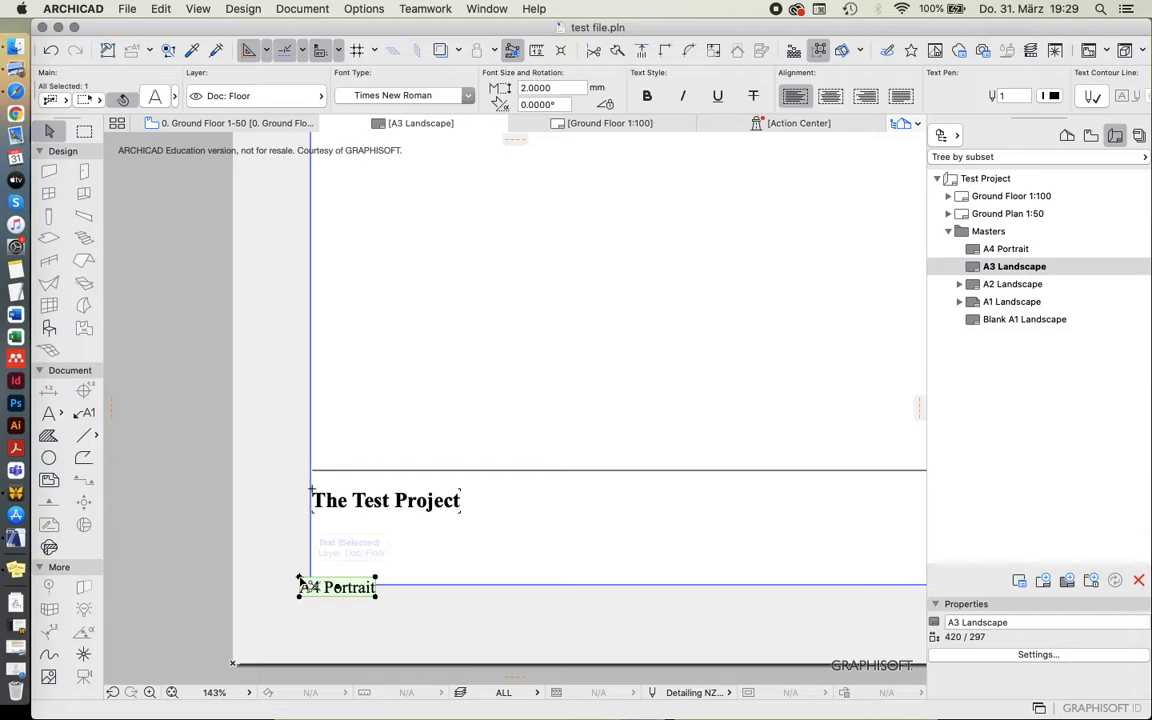
drag(300, 579, 313, 514)
drag(314, 516, 314, 567)
Change the pasted text on the A3 master layout to read A3 Landscape.
double_click(368, 582)
click(322, 575)
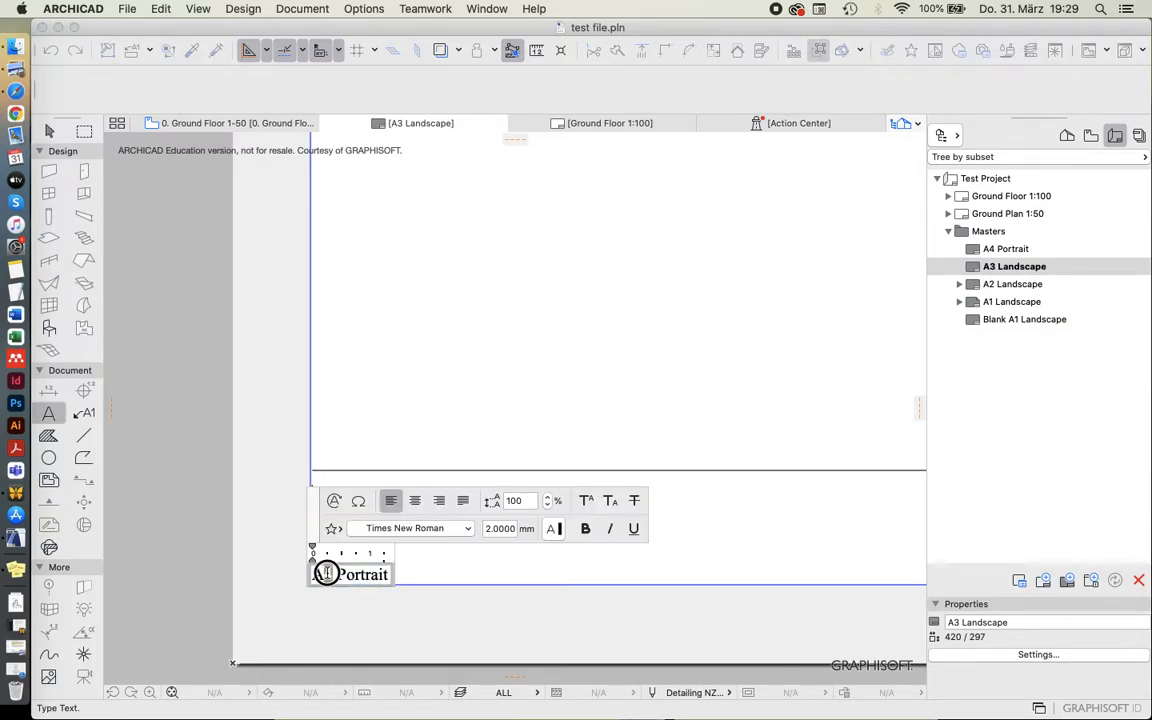
key(BackSpace)
text(3)
click(524, 606)
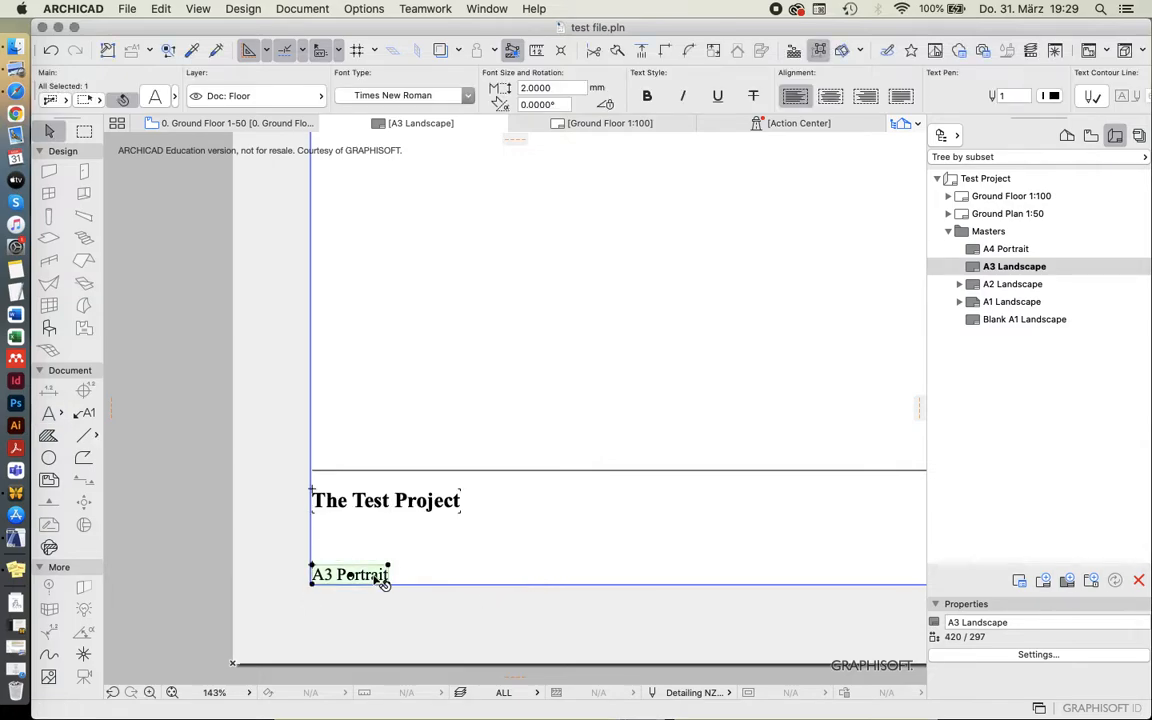
double_click(376, 579)
double_click(365, 575)
text(Landscape)
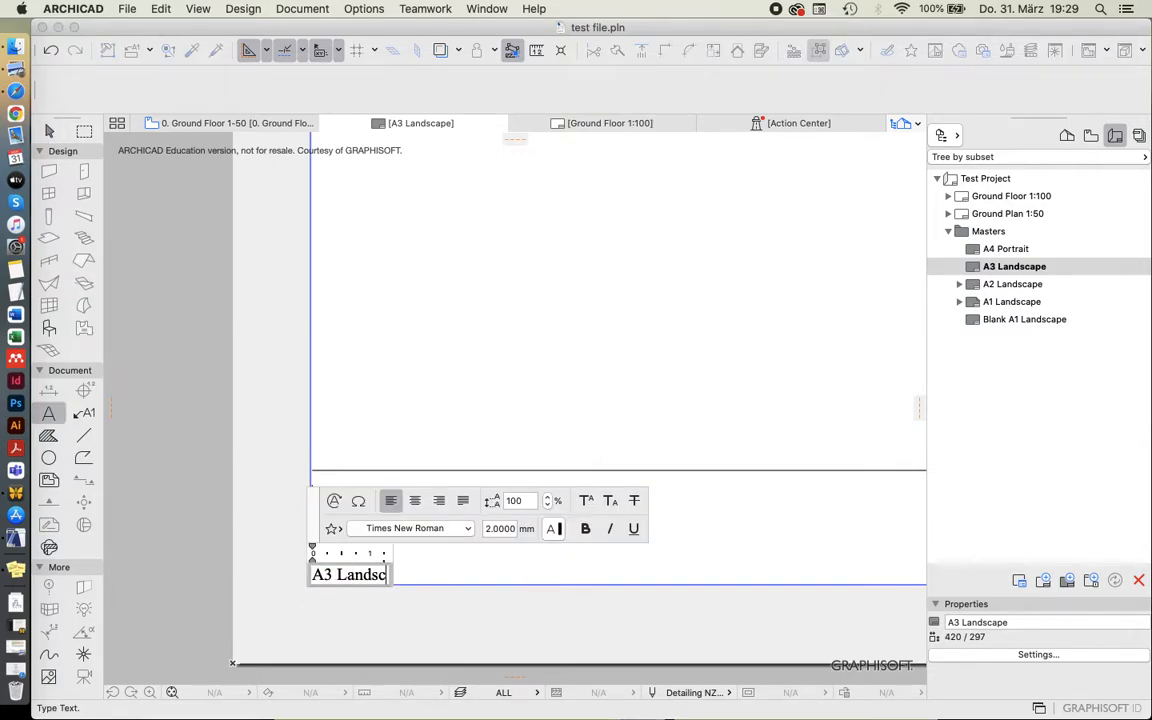
click(517, 590)
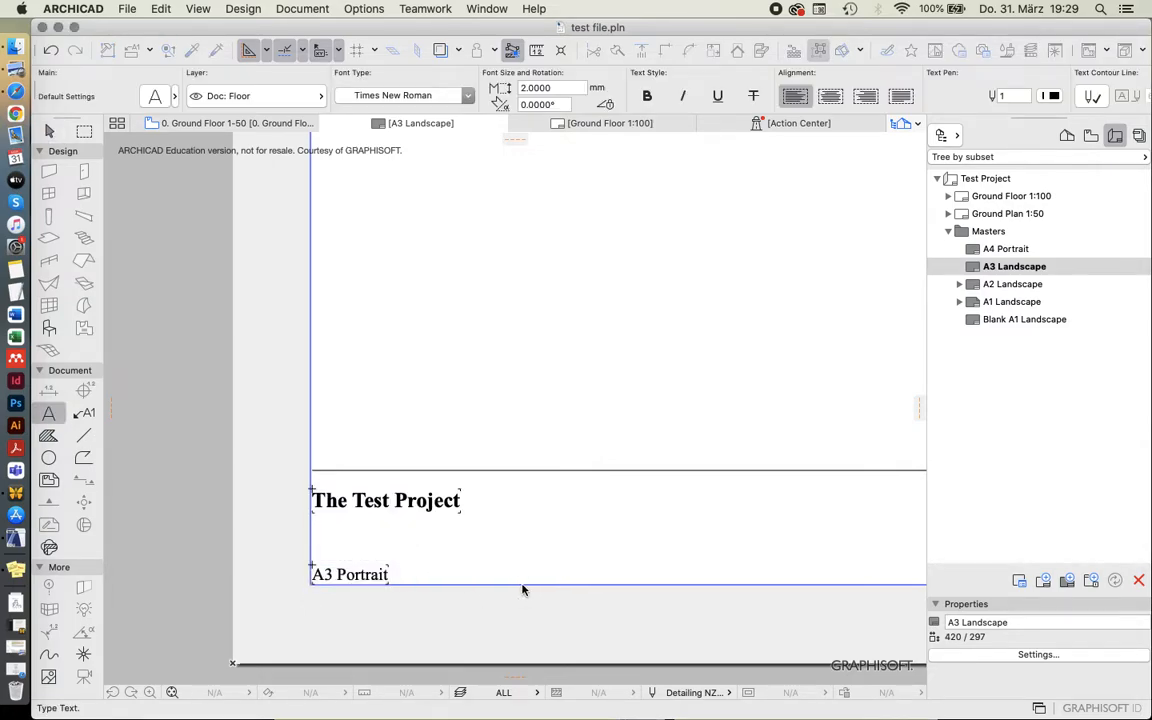
Copy the ground floor drawing and the 1:100 scale text from the Ground Floor 1:100 layout.
double_click(1005, 197)
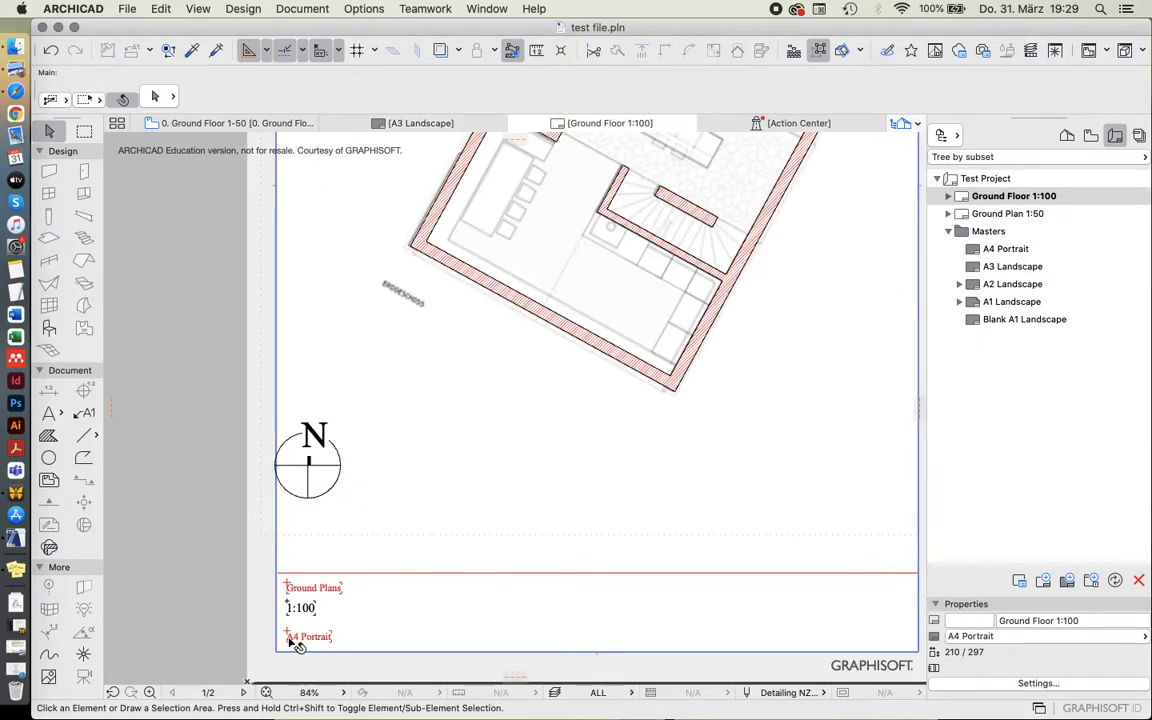
click(311, 611)
drag(366, 614, 410, 641)
scroll(296, 657, down, 5)
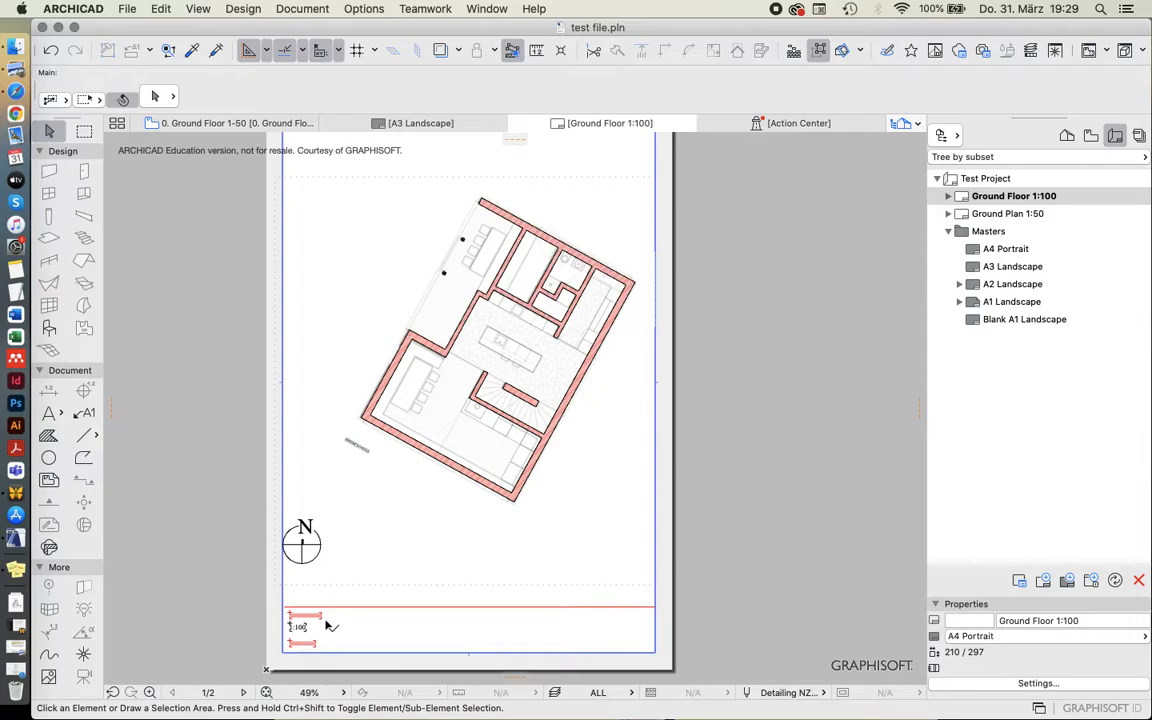
scroll(330, 620, down, 1)
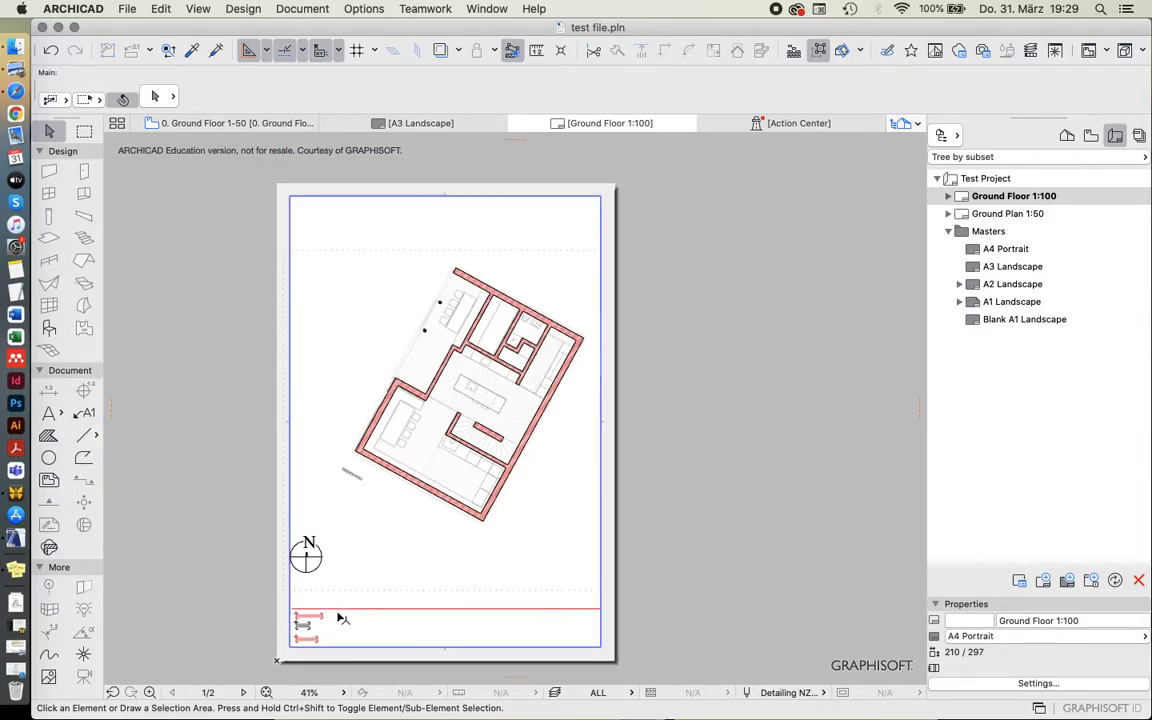
click(243, 288)
click(638, 632)
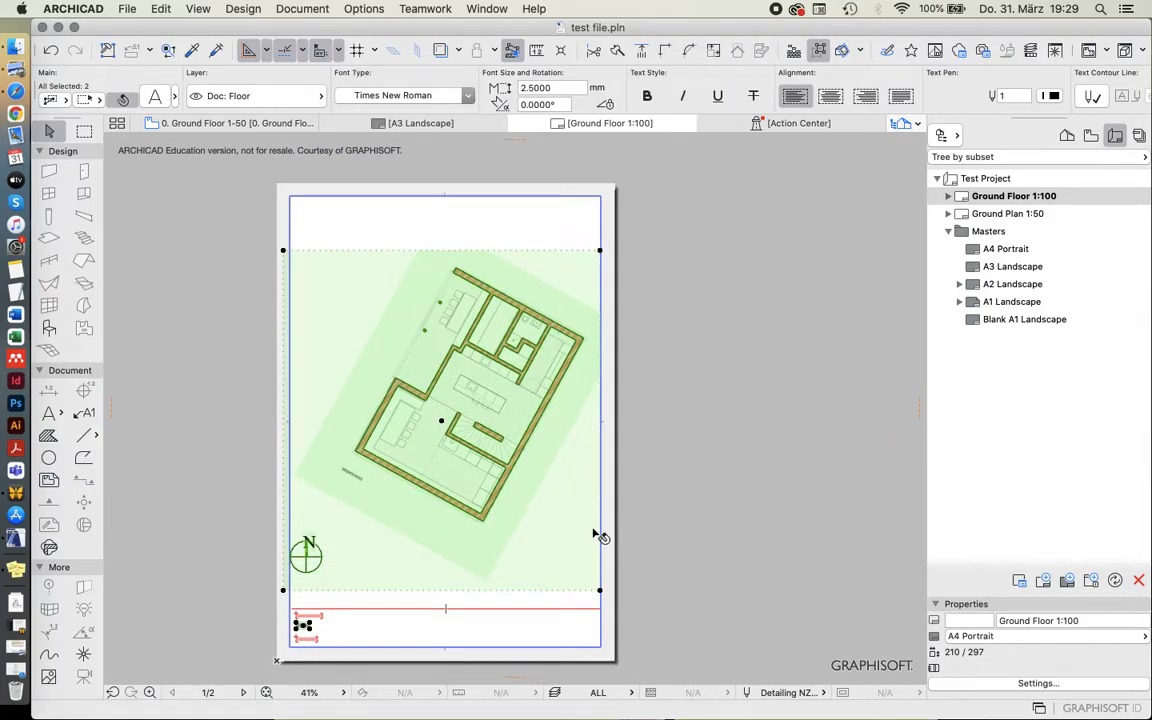
click(702, 271)
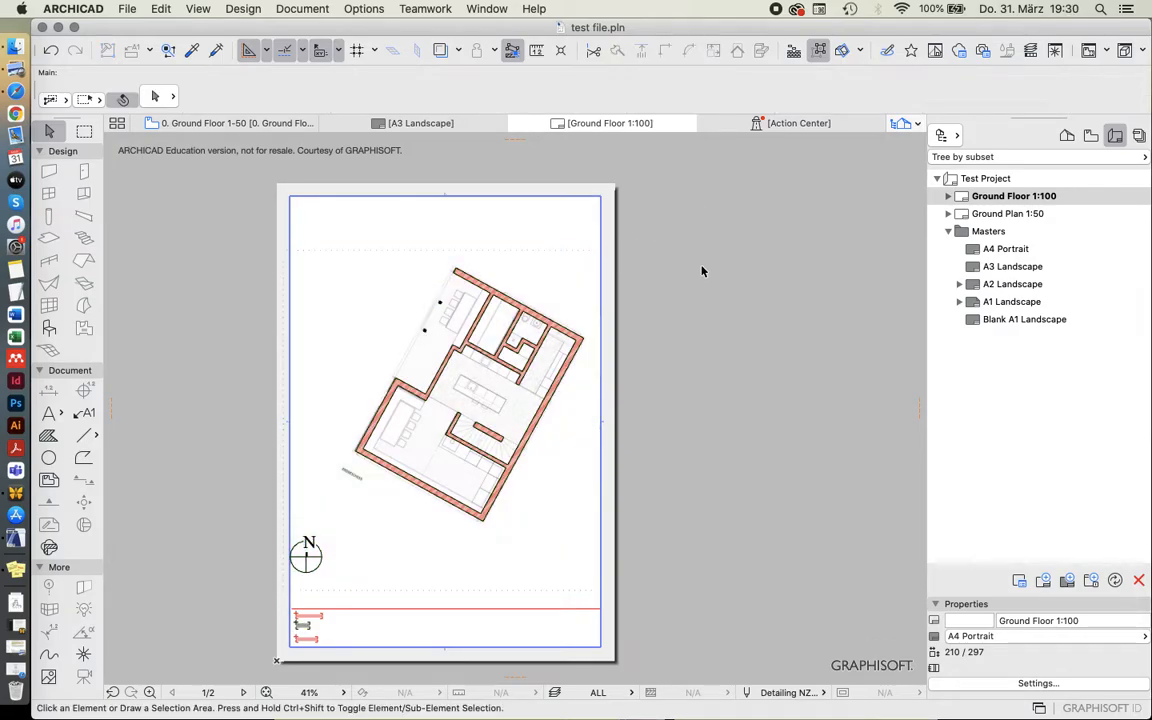
Delete the existing drawing from the Ground Plan 1:50 layout.
double_click(985, 215)
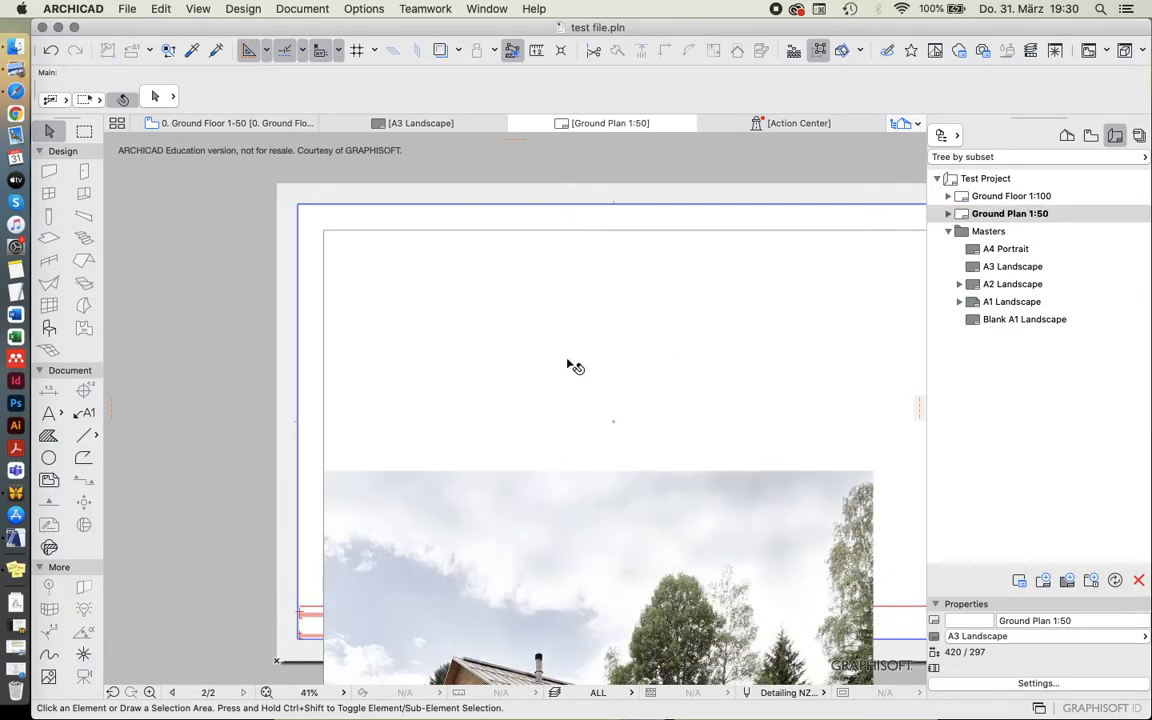
key(super+a)
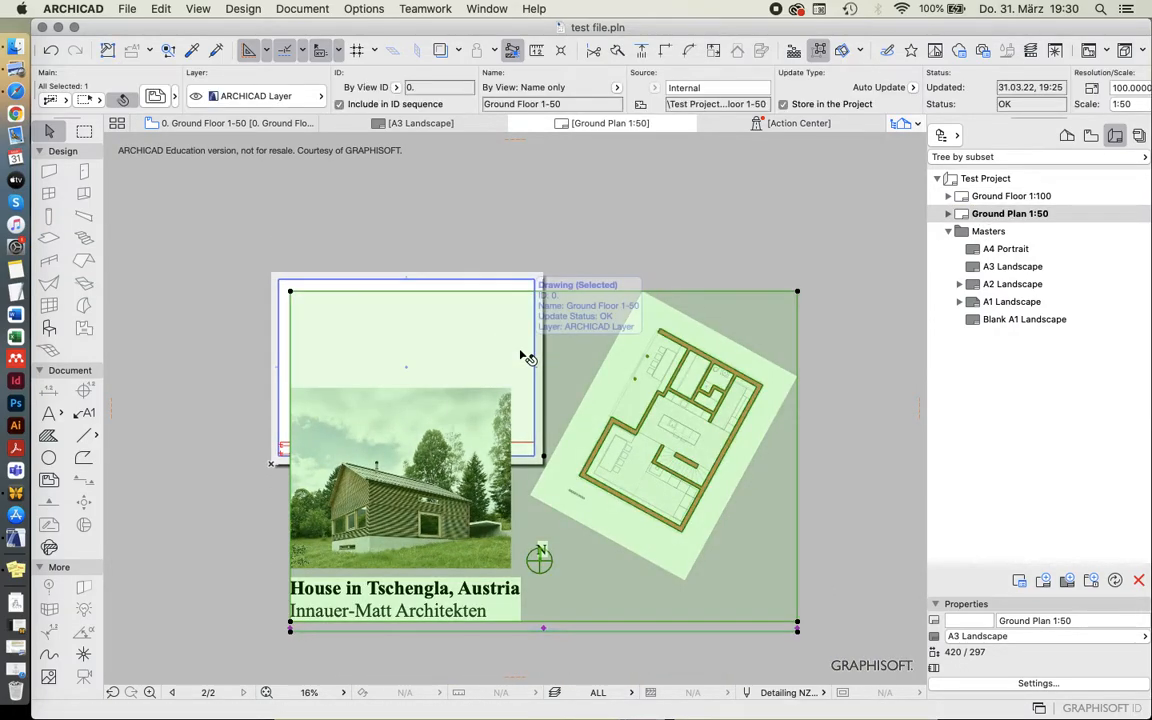
key(Delete)
click(334, 291)
click(342, 288)
scroll(340, 289, up, 3)
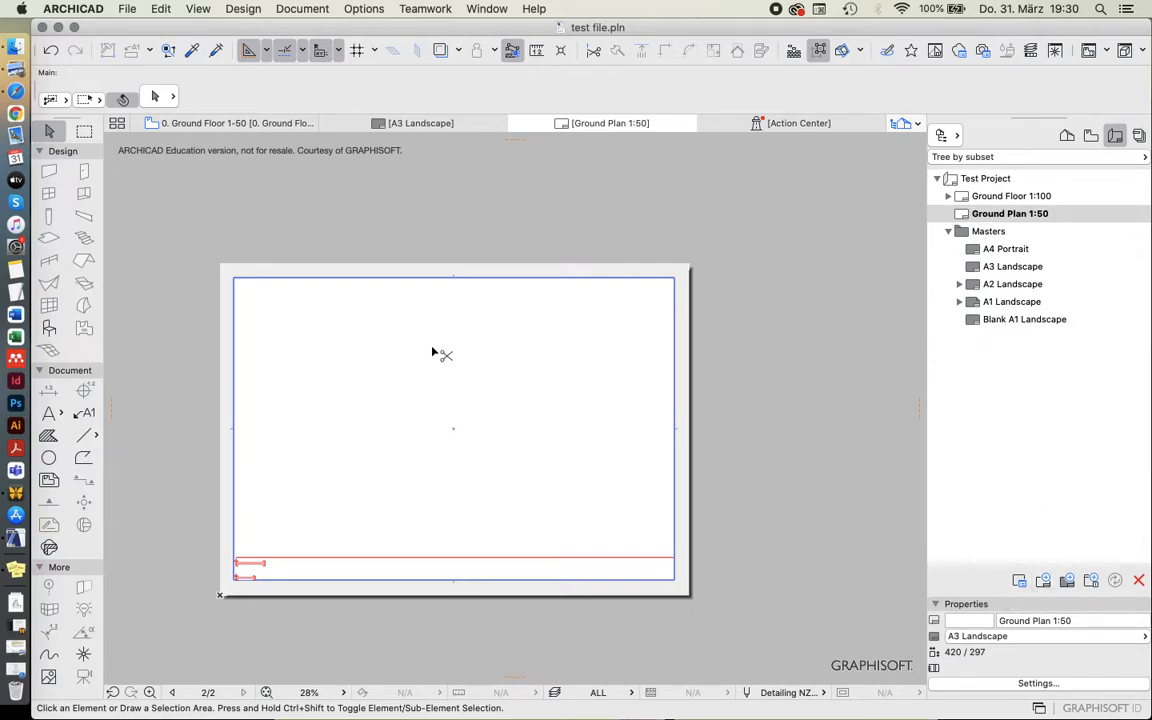
Paste the copied drawing and scale text into the Ground Plan 1:50 layout and set the drawing's scale to 1:50.
key(super+v)
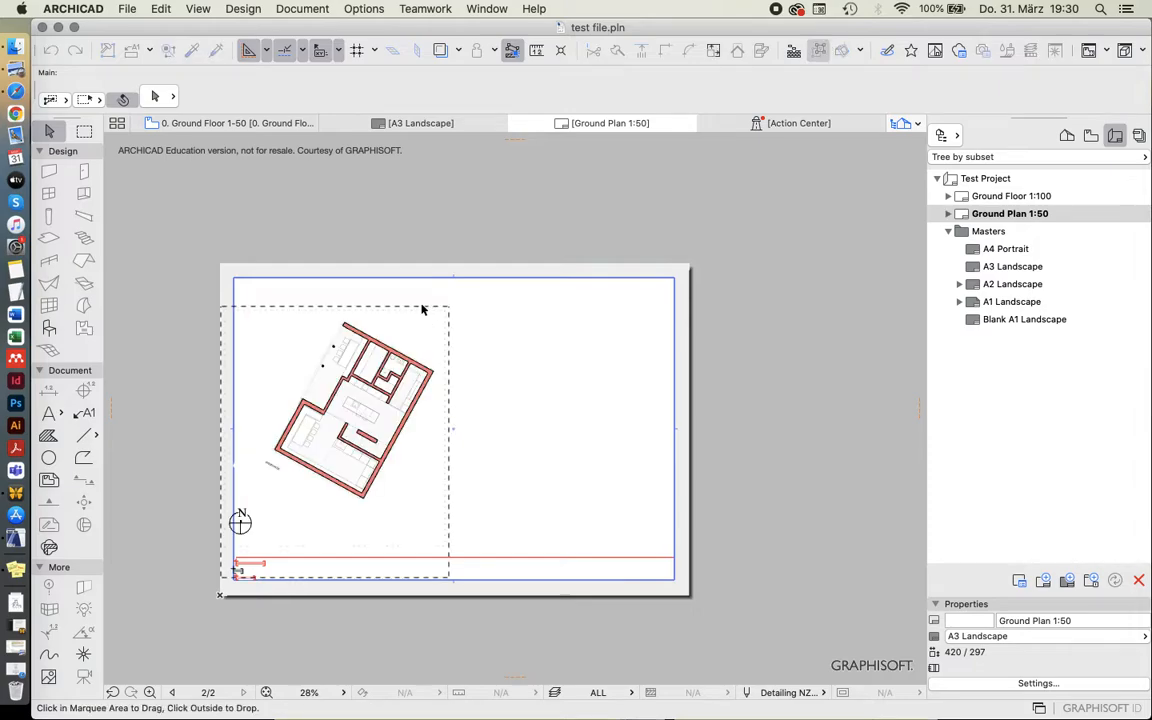
click(391, 260)
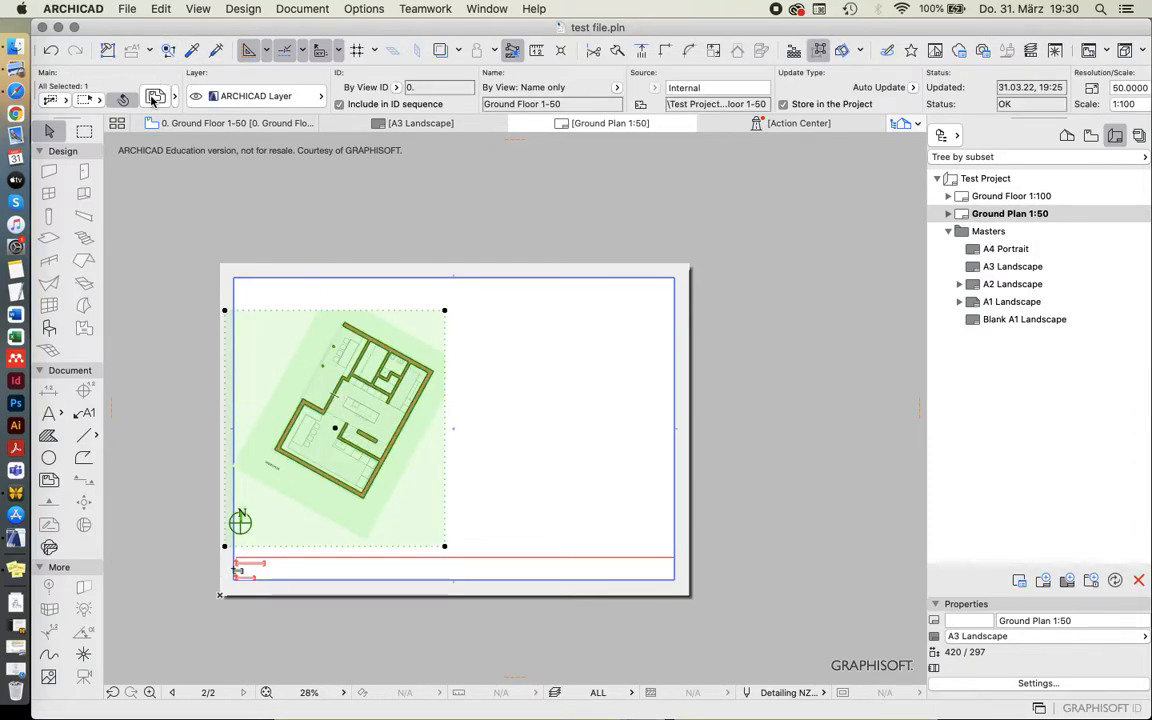
key(super+t)
click(659, 226)
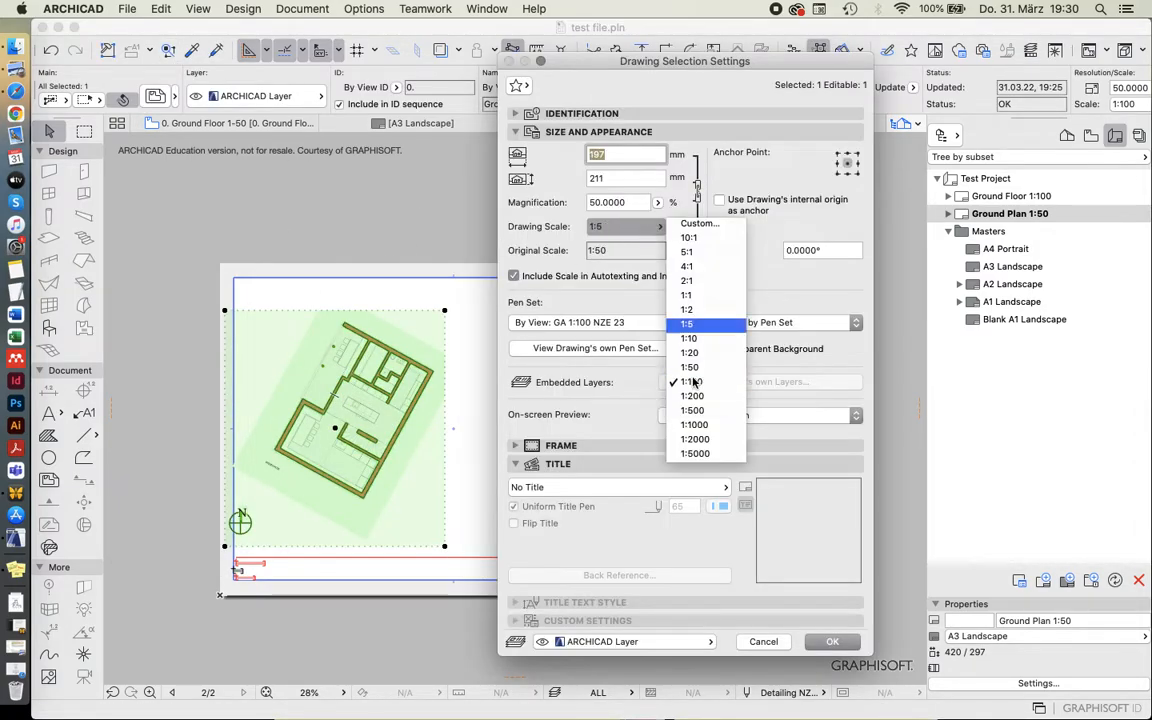
click(700, 372)
click(840, 642)
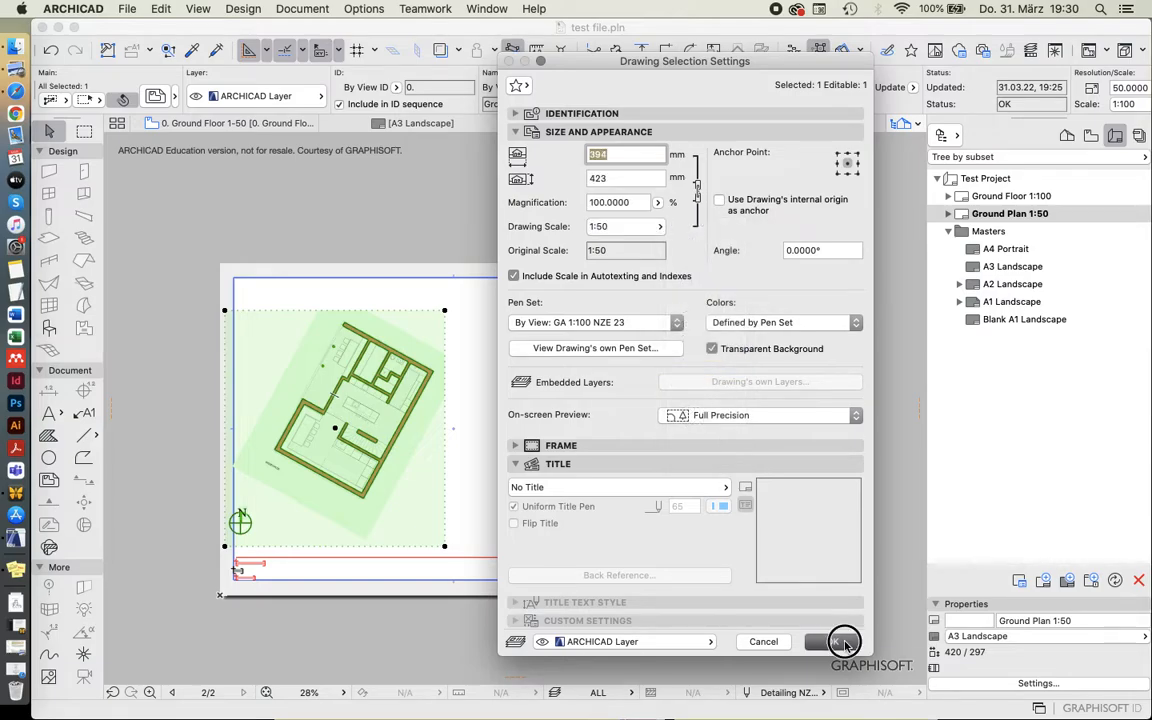
Rotate the drawing clockwise about its lowest wall corner until the long outer wall is horizontal, then move the plan inside the A3 margins.
scroll(621, 358, down, 2)
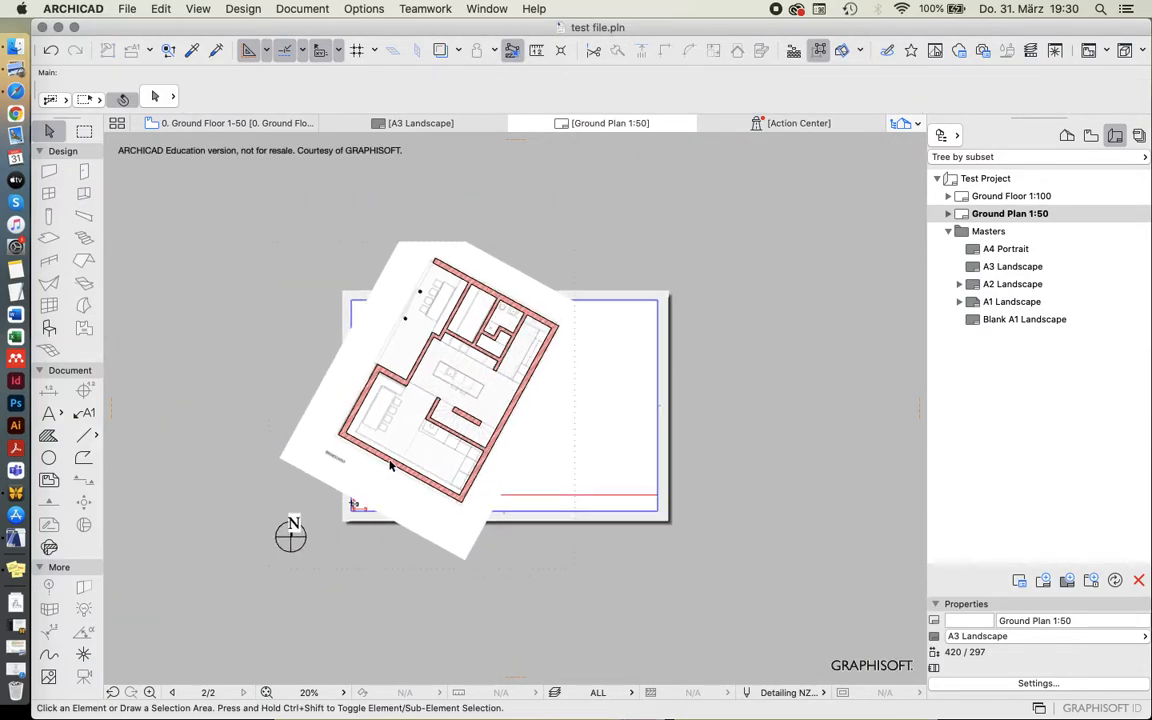
scroll(380, 465, up, 2)
click(505, 521)
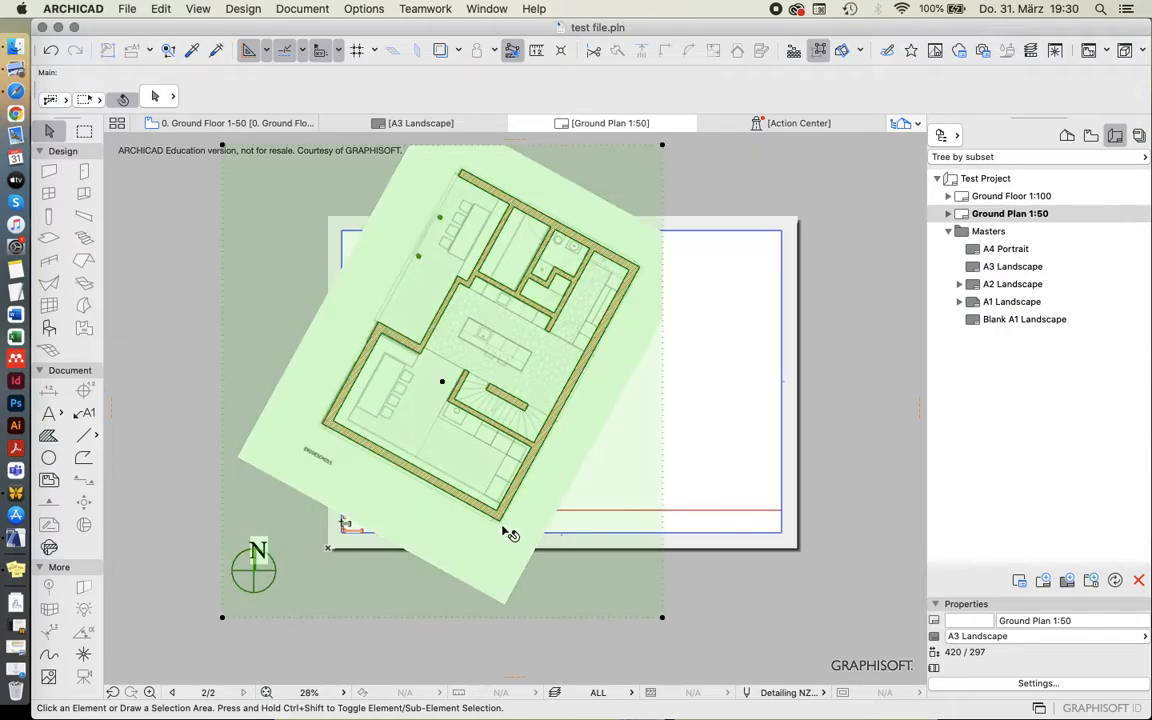
key(super+e)
click(498, 519)
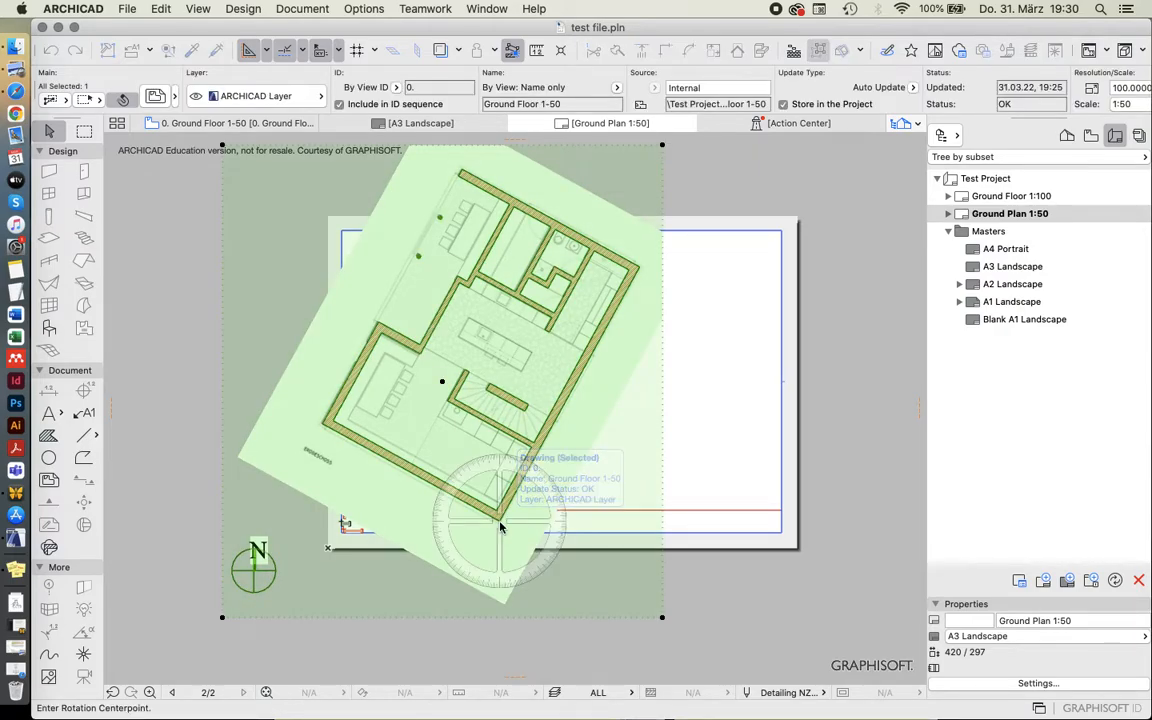
click(638, 268)
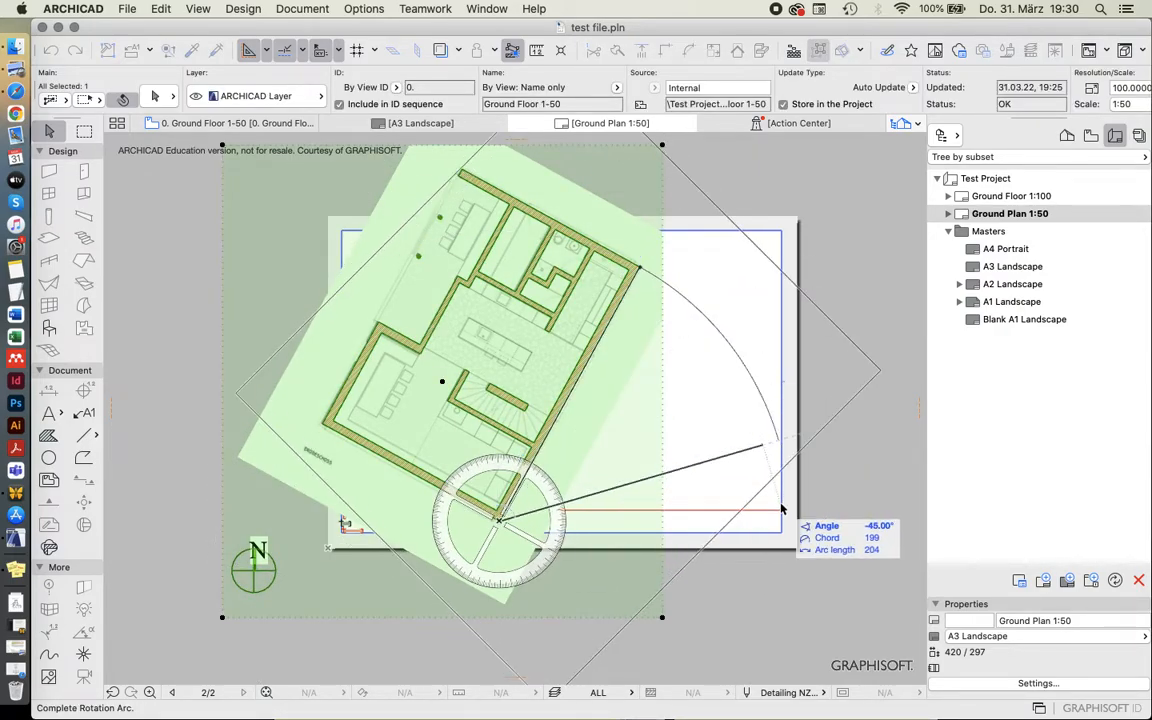
click(788, 545)
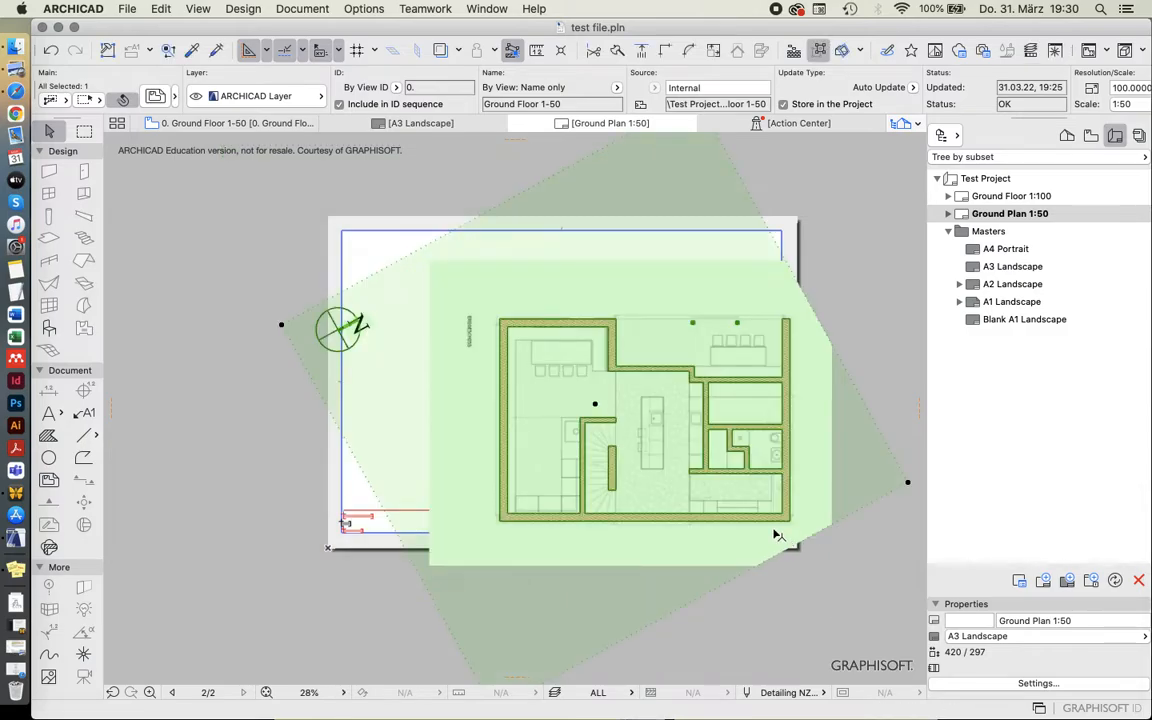
mouse_move(788, 517)
mouse_down()
mouse_move(730, 467)
mouse_move(736, 476)
mouse_up()
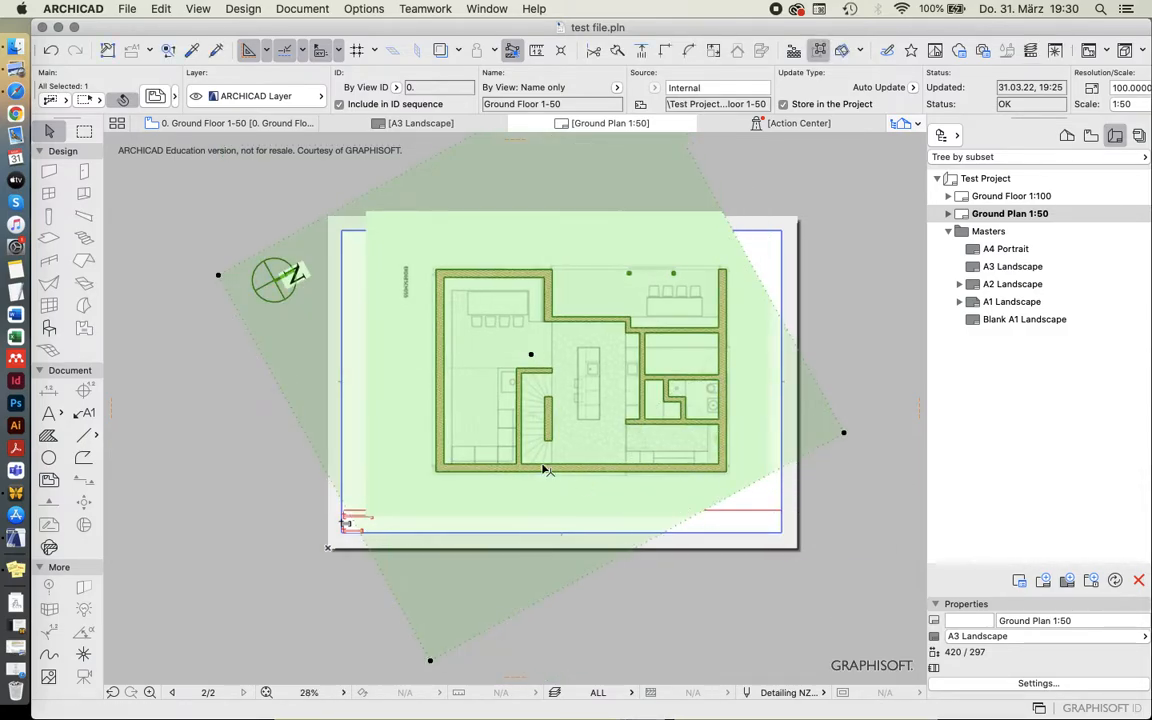
Move the scale text right to align it with the left edge of The Test Project title.
scroll(545, 470, up, 2)
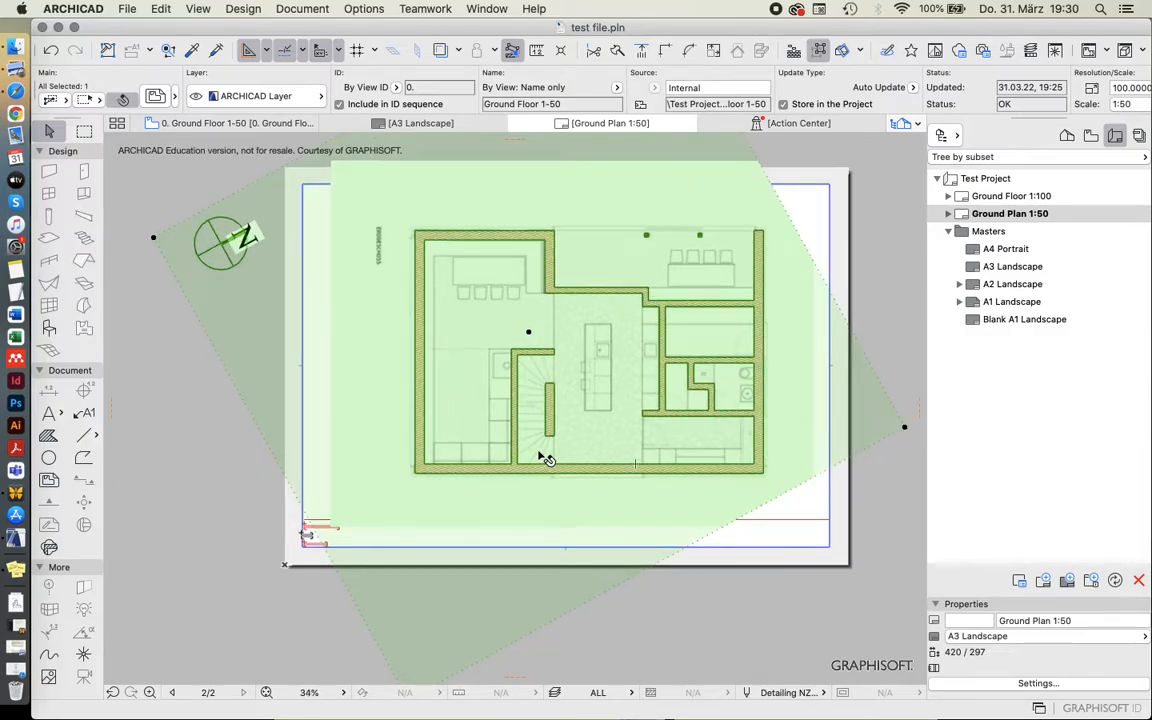
click(303, 581)
scroll(303, 579, up, 10)
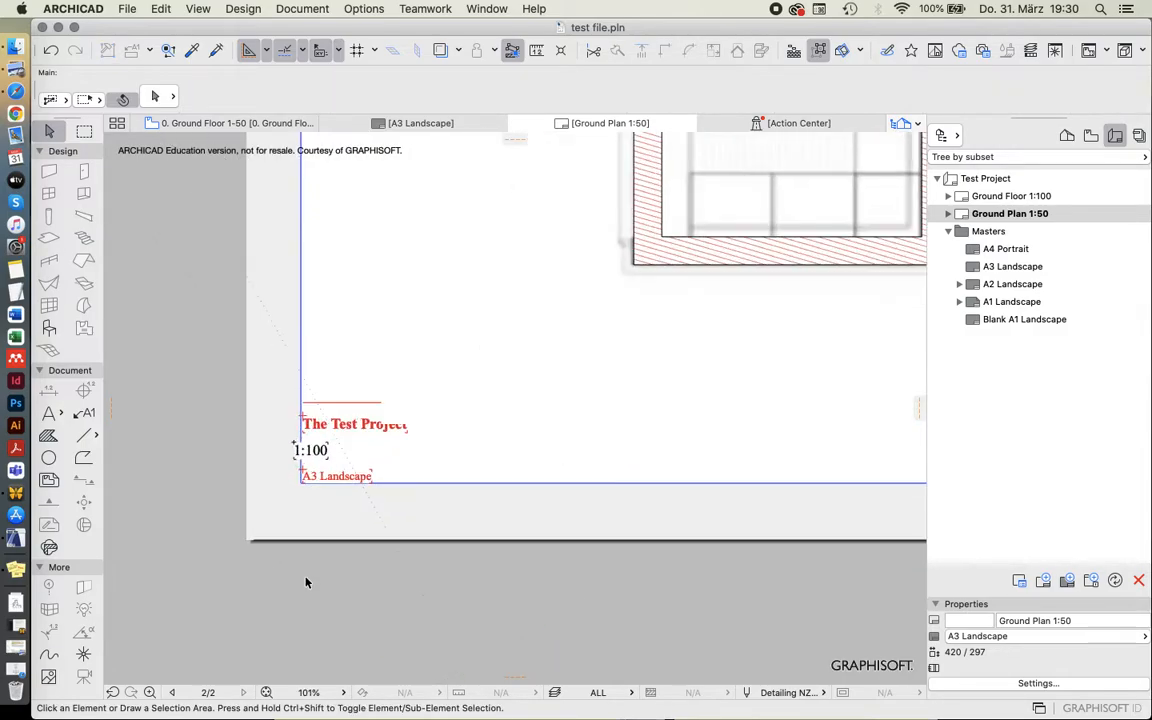
click(294, 443)
drag(294, 443, 303, 442)
click(336, 459)
key(Escape)
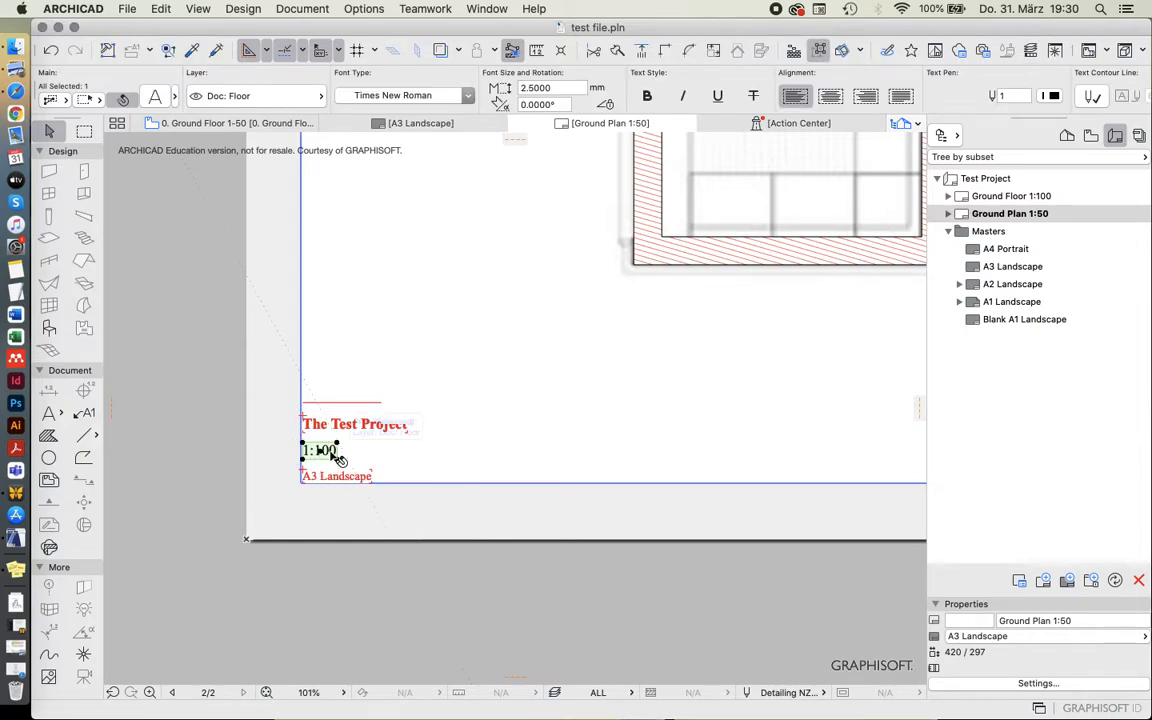
Change the scale text on the Ground Plan 1:50 layout to read 1:50.
key(Escape)
double_click(318, 452)
text(1:50)
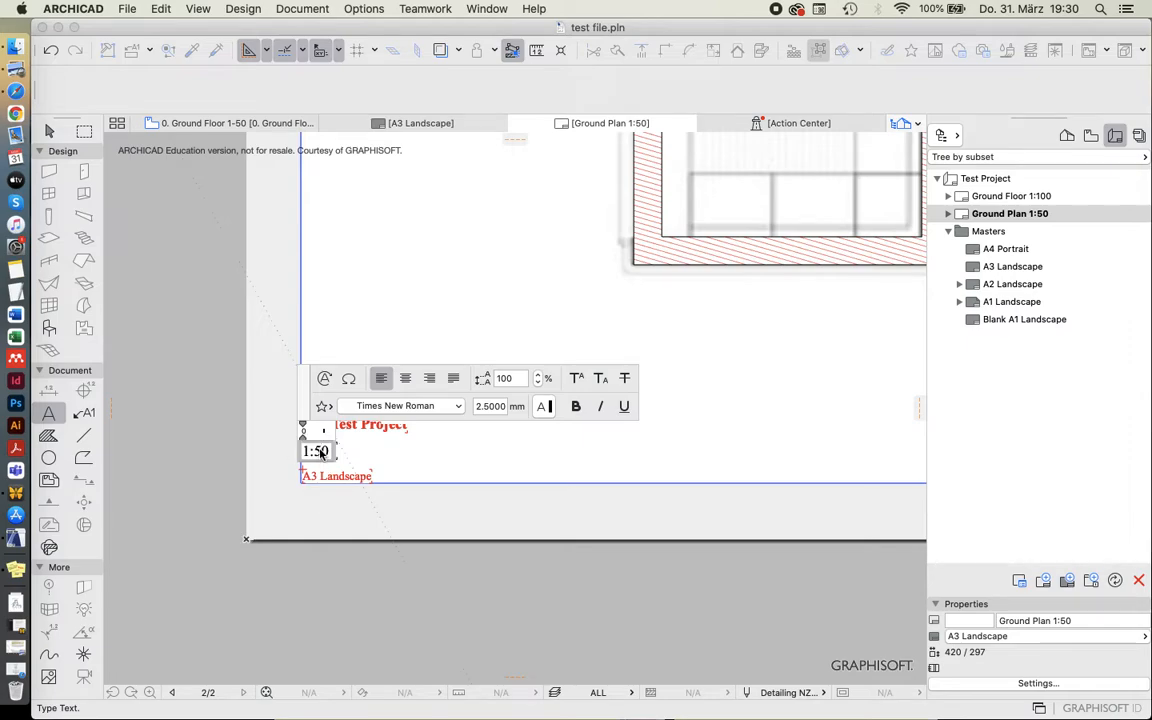
key(Escape)
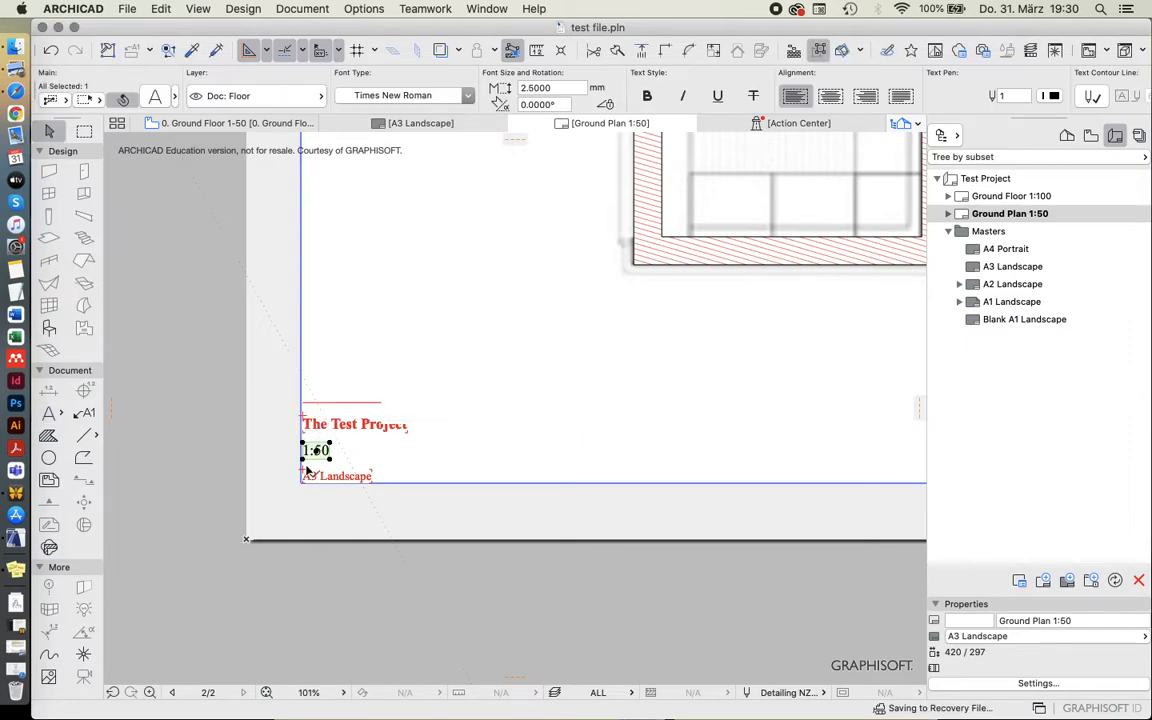
key(Escape)
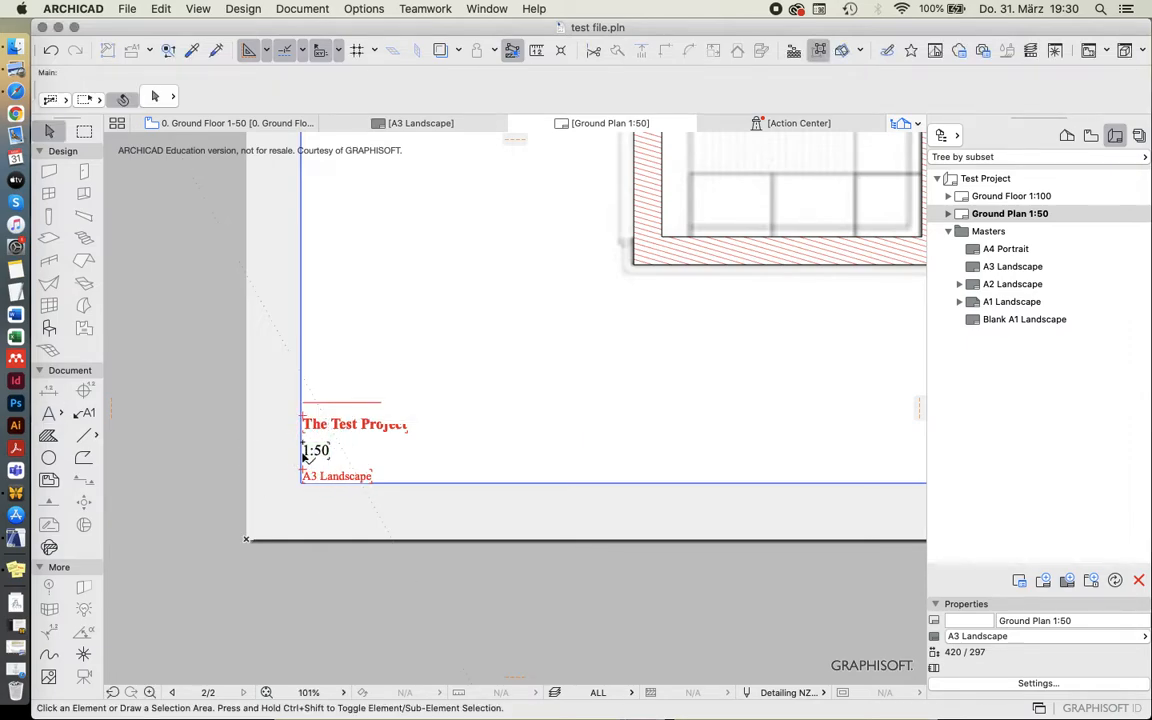
Crop the lower part of the drawing's frame with a polygon so it ends just above the title block line.
scroll(282, 553, down, 5)
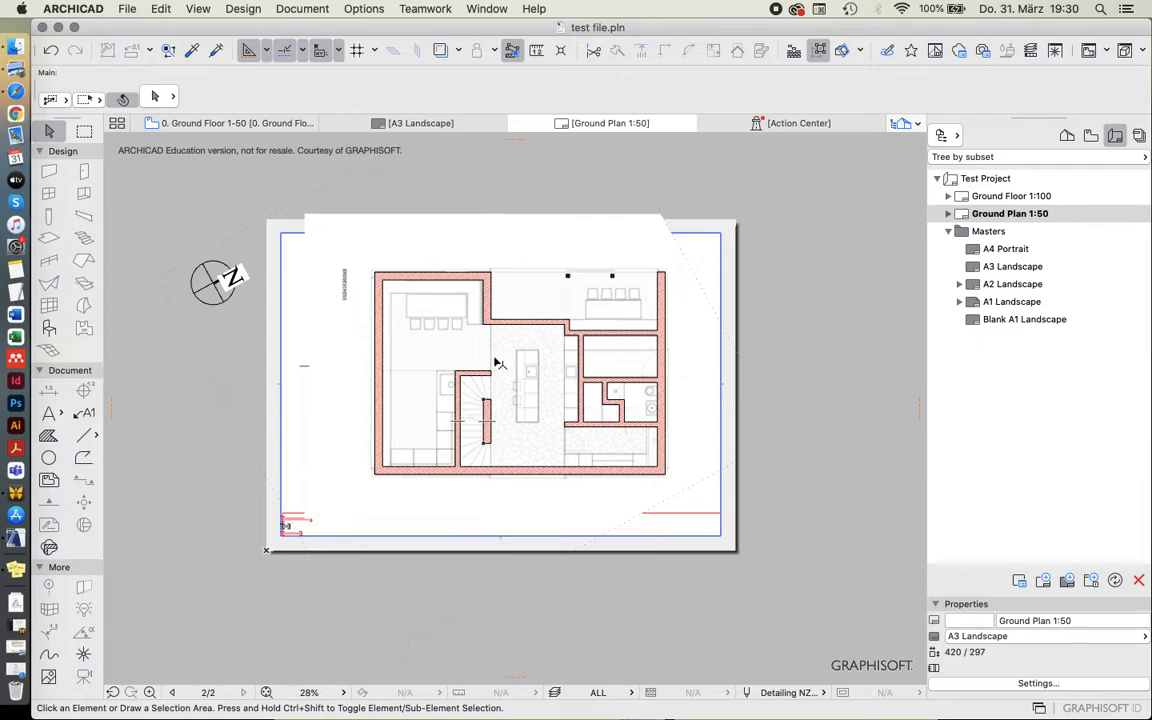
scroll(472, 315, down, 1)
scroll(534, 295, up, 1)
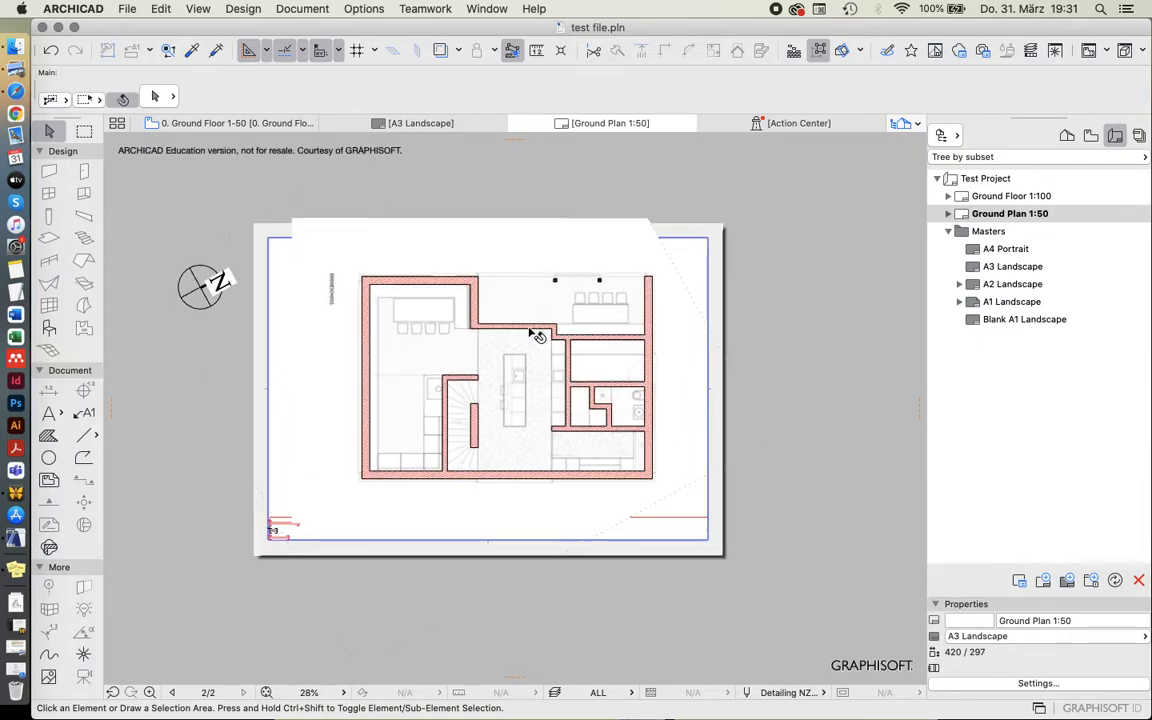
click(470, 262)
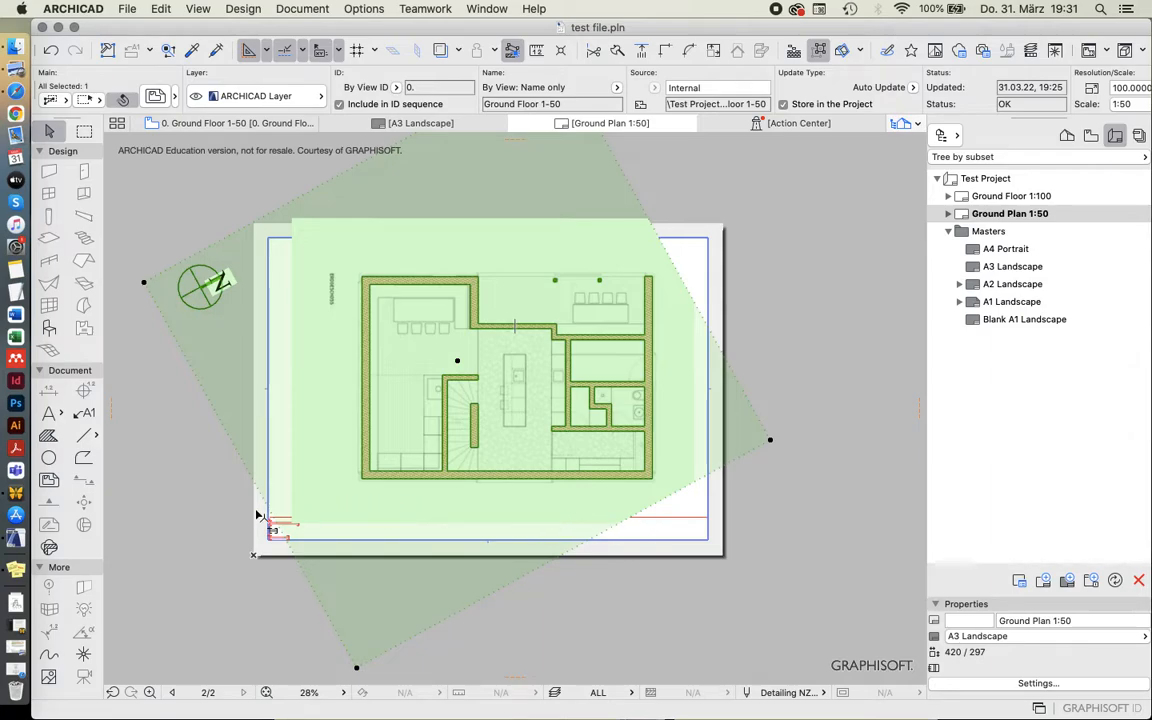
scroll(350, 520, up, 1)
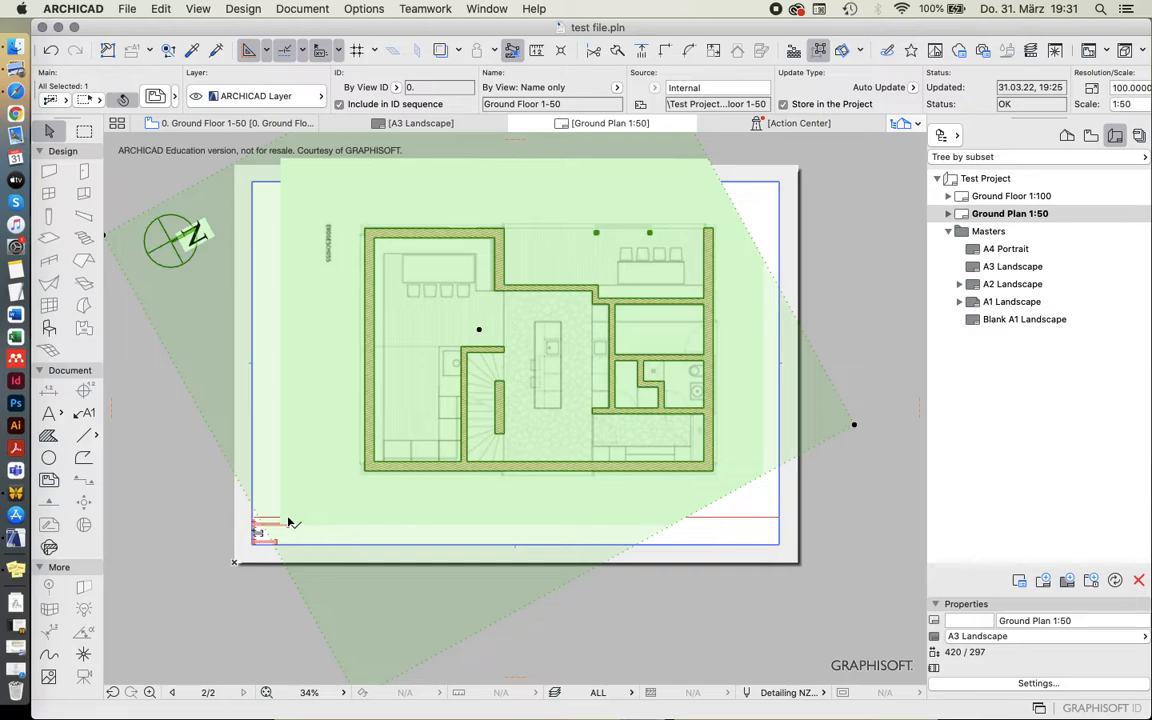
click(630, 554)
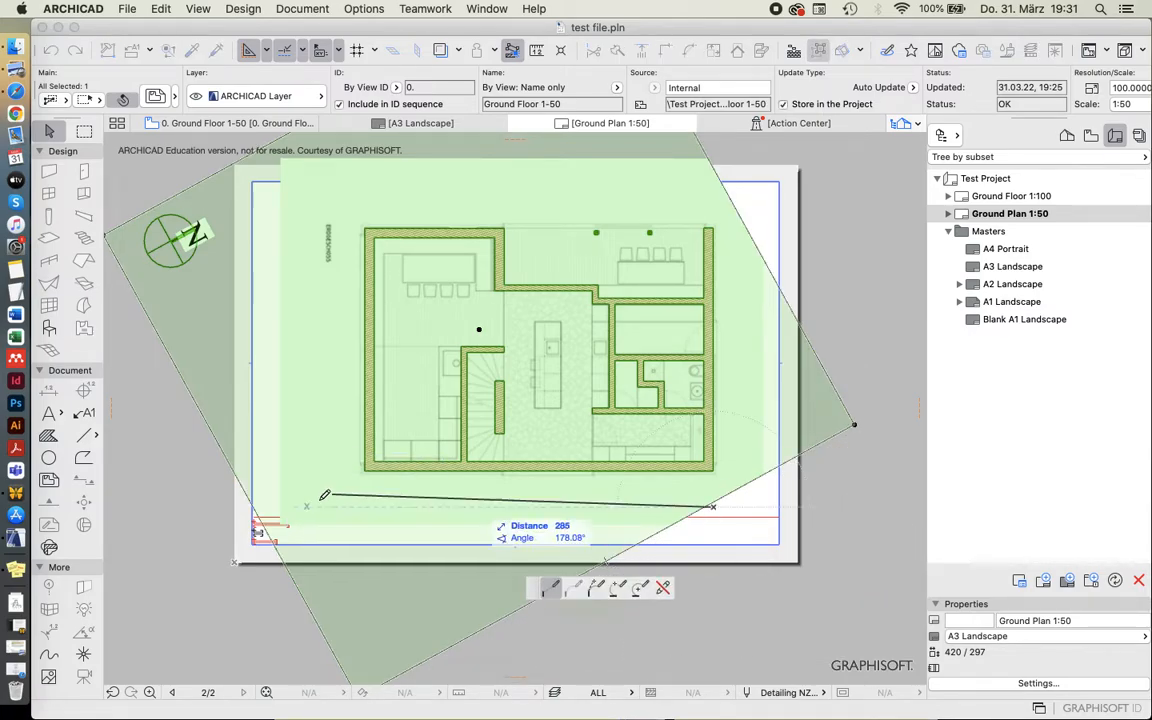
click(228, 491)
scroll(228, 490, down, 1)
click(216, 501)
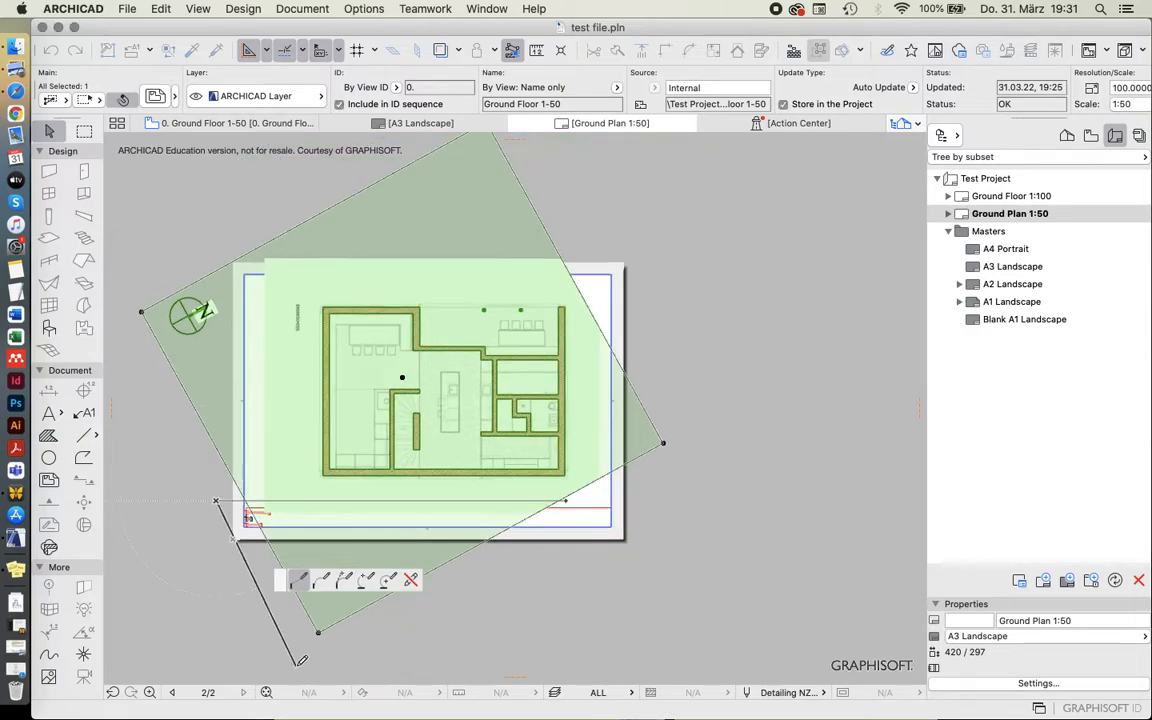
click(298, 663)
click(518, 598)
double_click(570, 526)
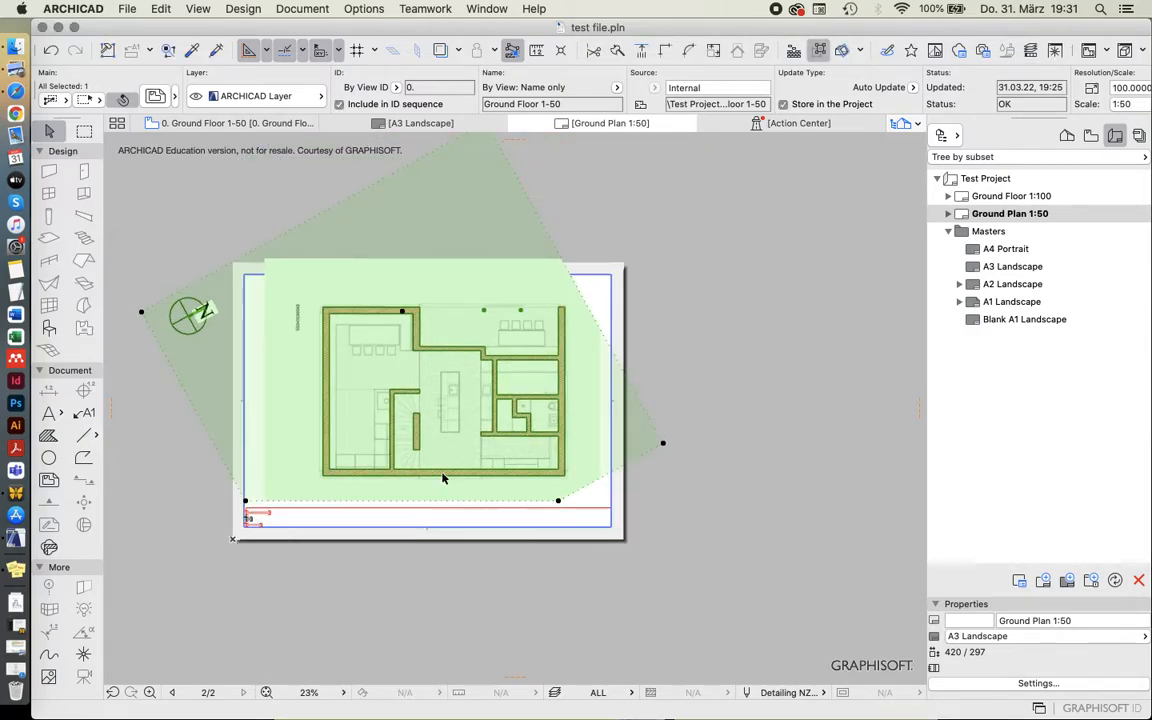
key(Escape)
Open the Organizer and show the Layout Book beside the All Layouts to 1 PDF publisher set.
scroll(400, 354, up, 2)
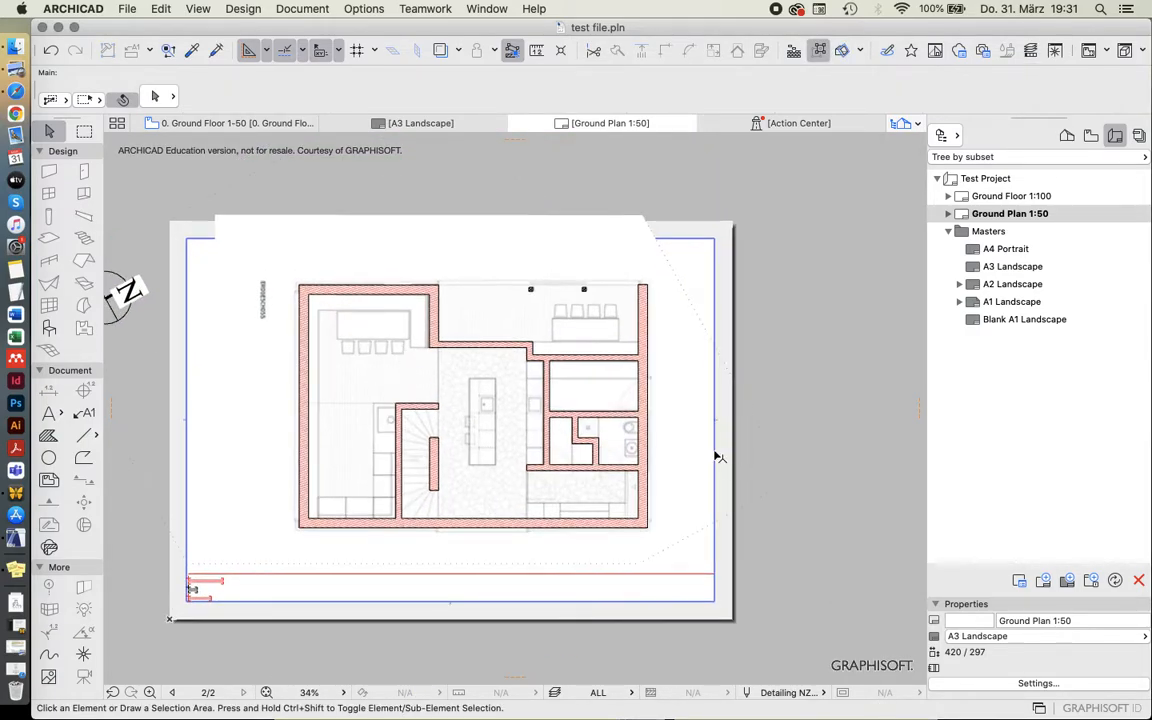
scroll(560, 455, down, 1)
scroll(432, 490, up, 1)
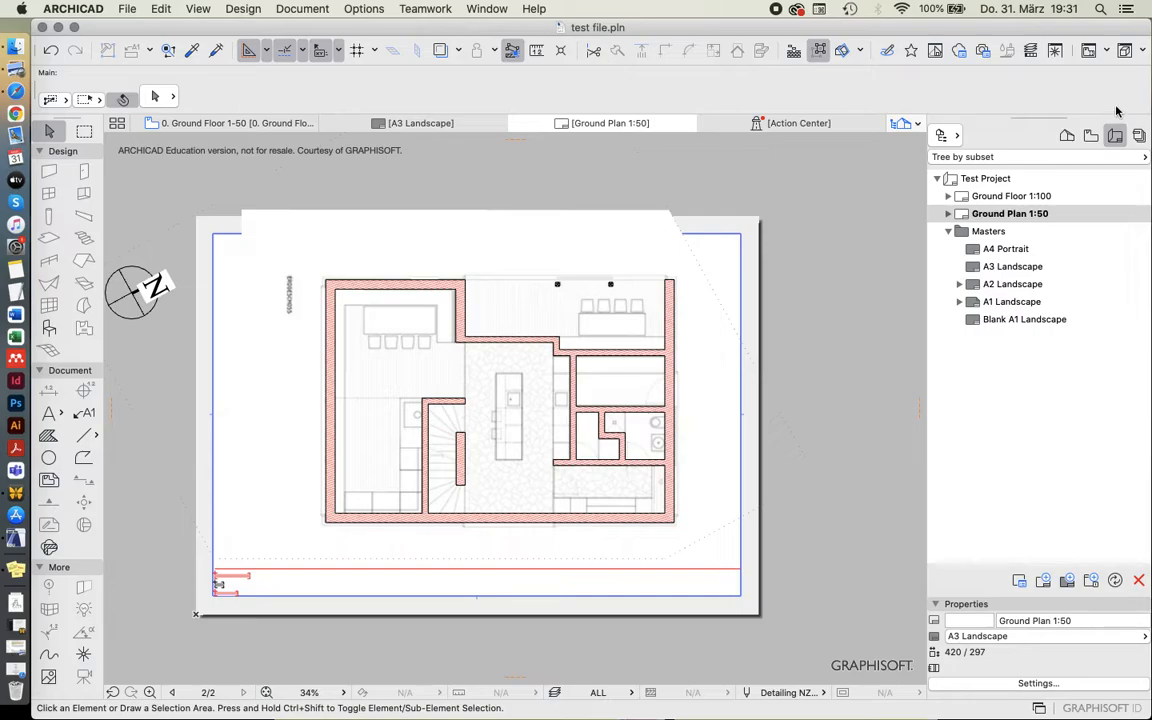
click(1139, 135)
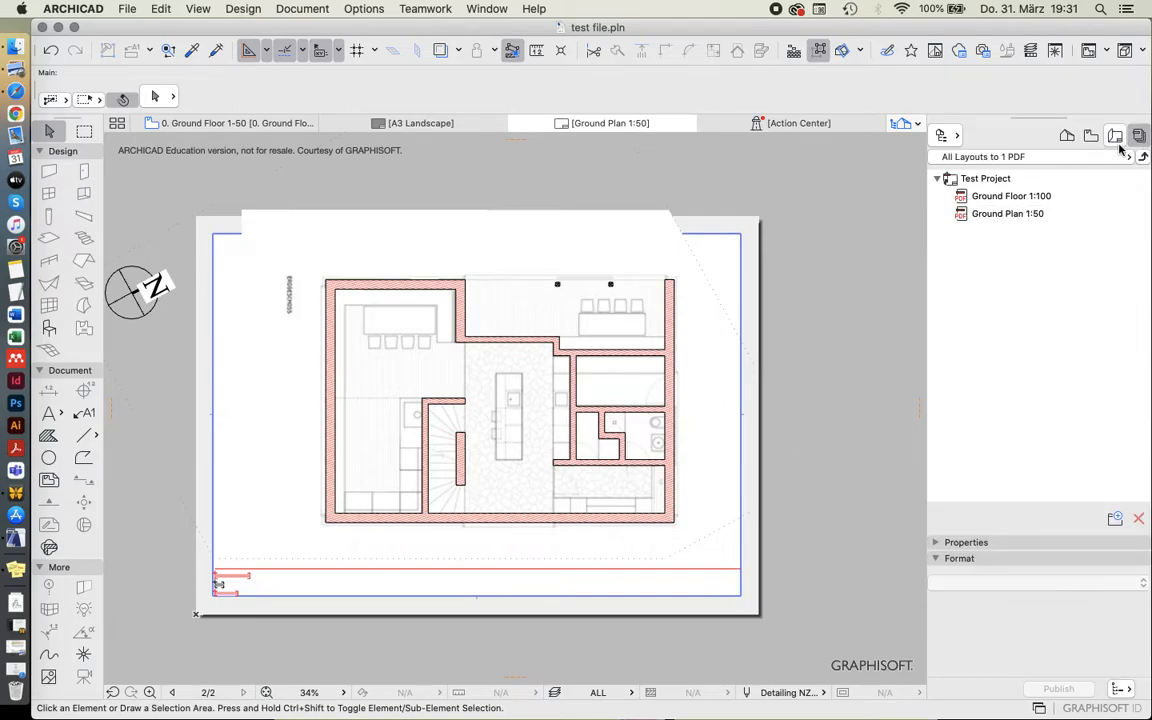
click(492, 9)
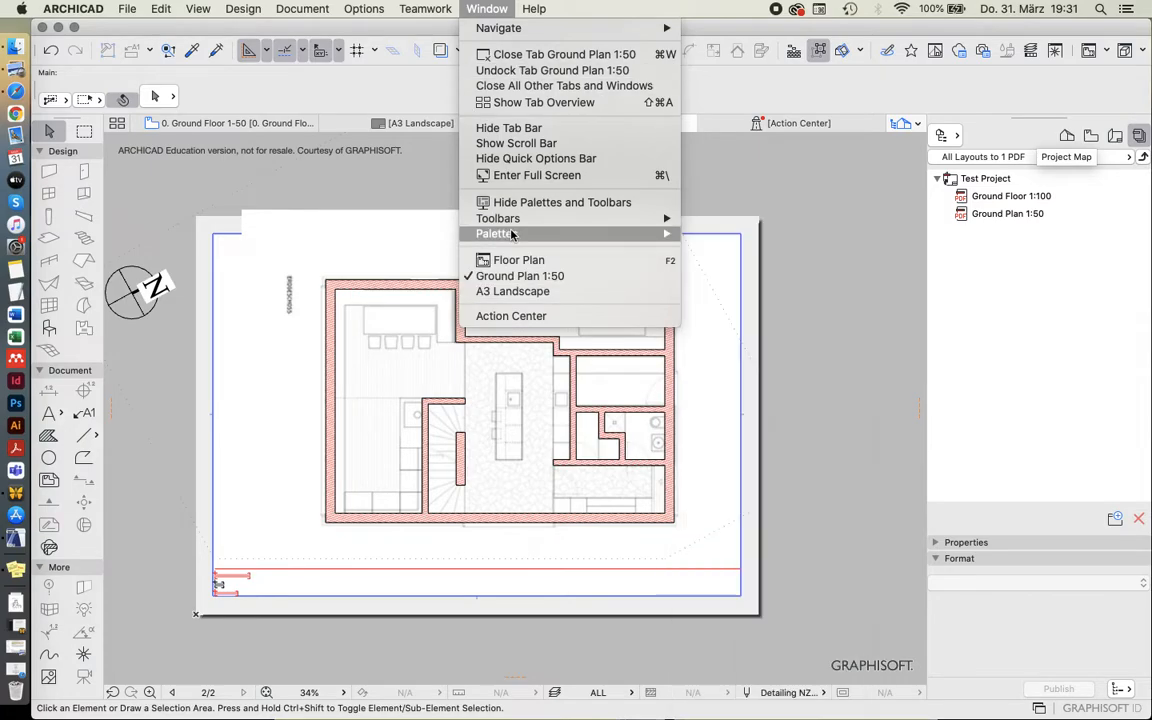
mouse_move(512, 234)
click(757, 354)
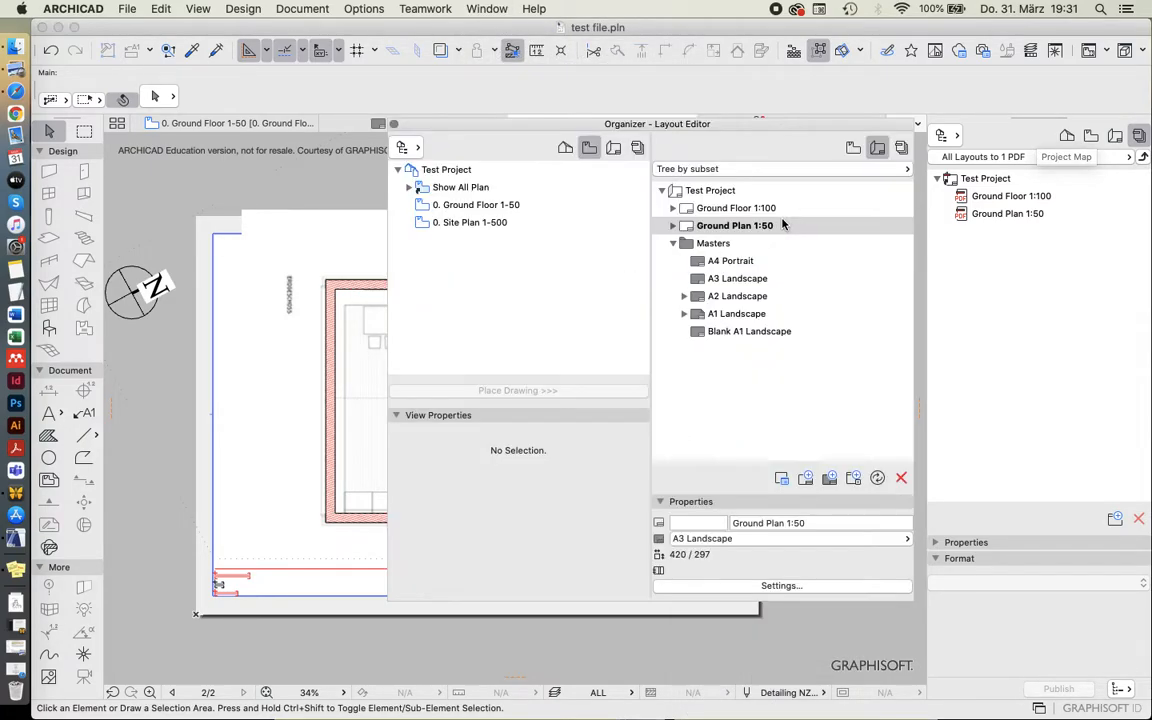
click(767, 116)
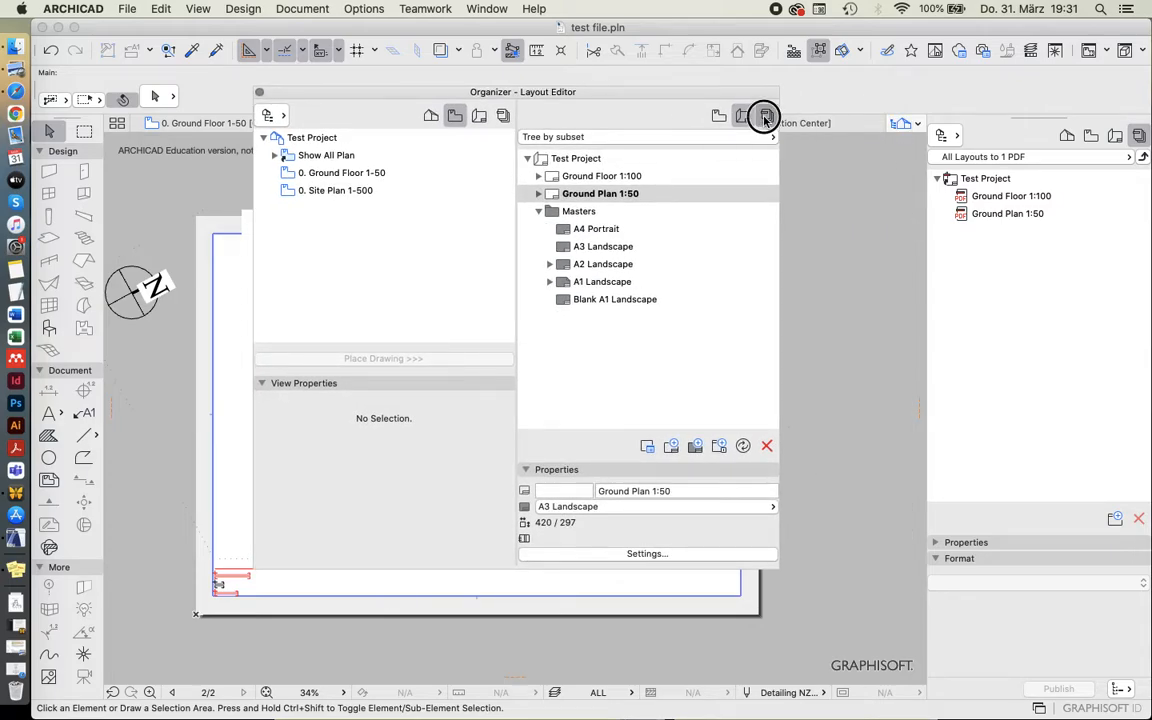
click(479, 116)
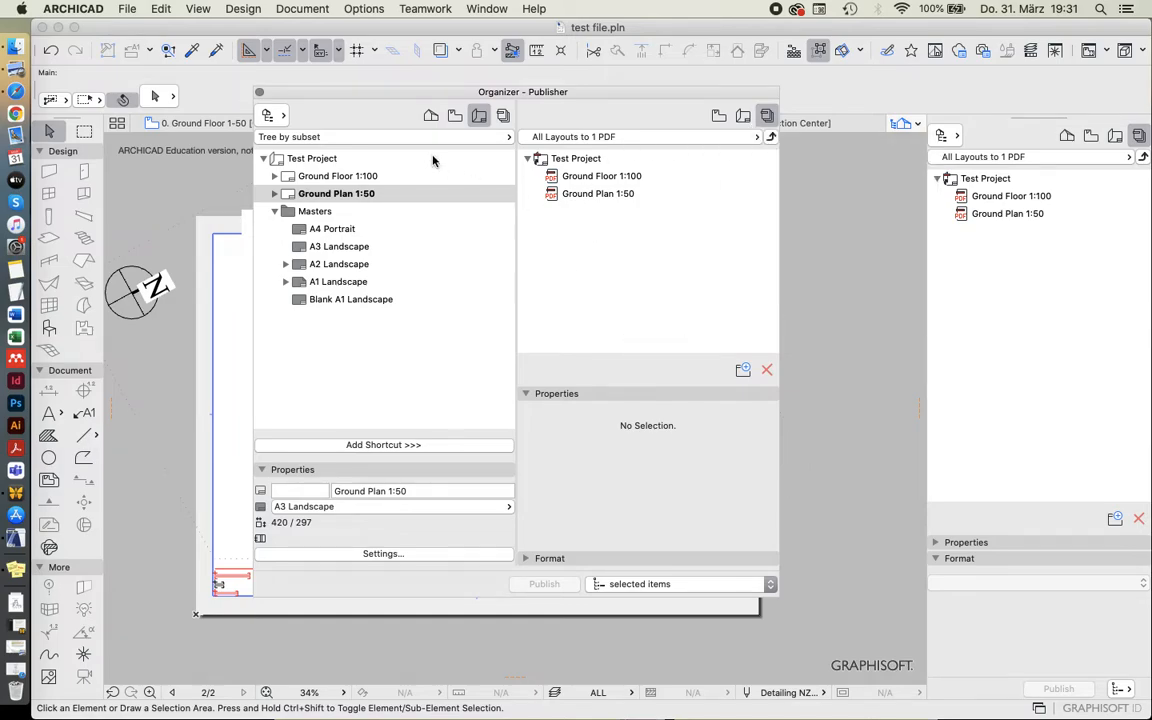
Collapse the Masters folder in the layout tree, keeping the project's two layouts listed.
click(276, 211)
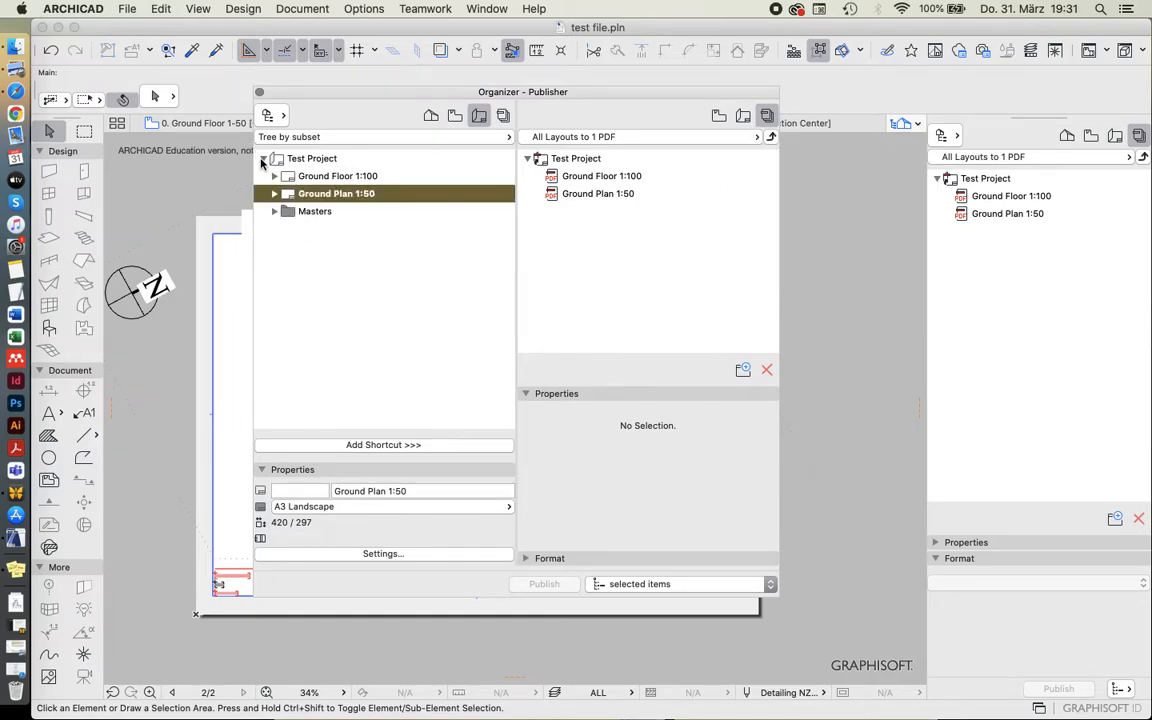
click(263, 159)
click(264, 159)
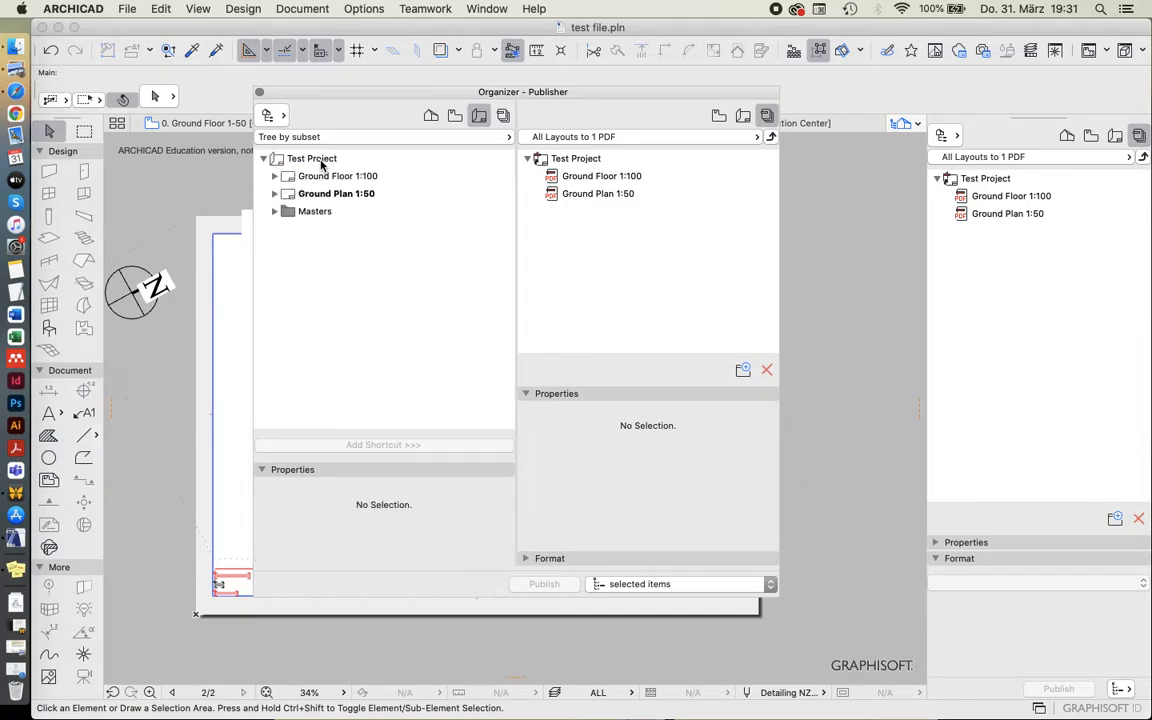
Compare the Test Project layout tree with the Test Project folder and its items in the publisher set.
click(312, 159)
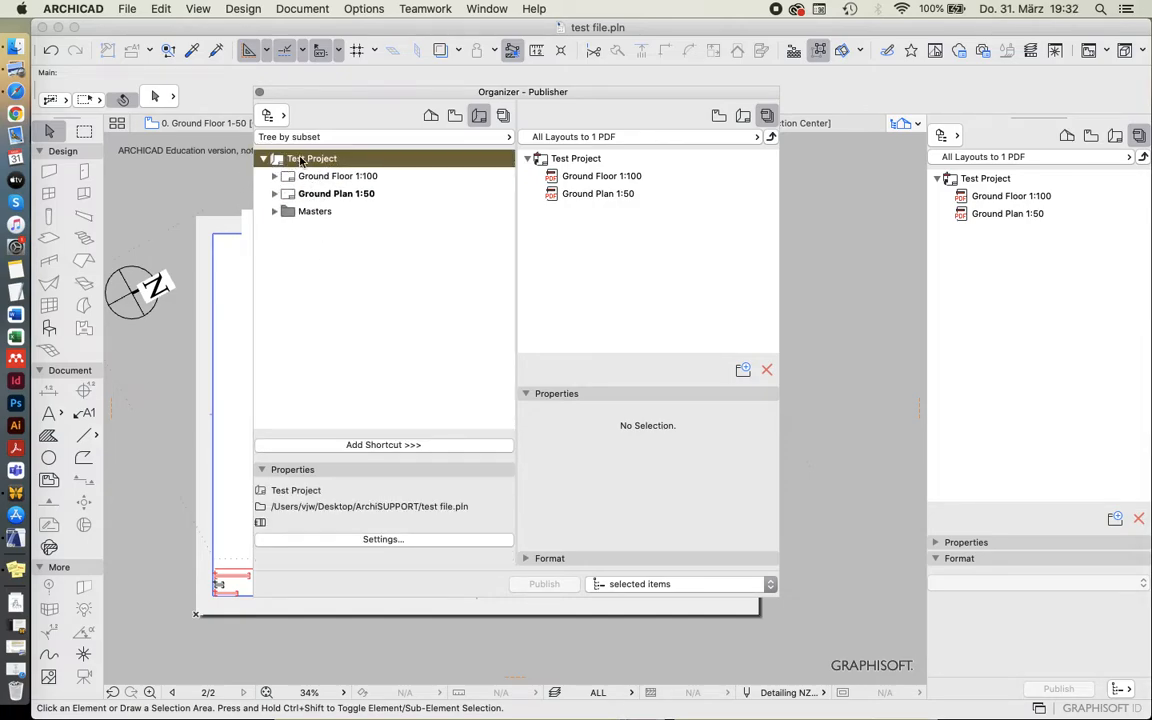
click(545, 158)
click(372, 160)
click(566, 157)
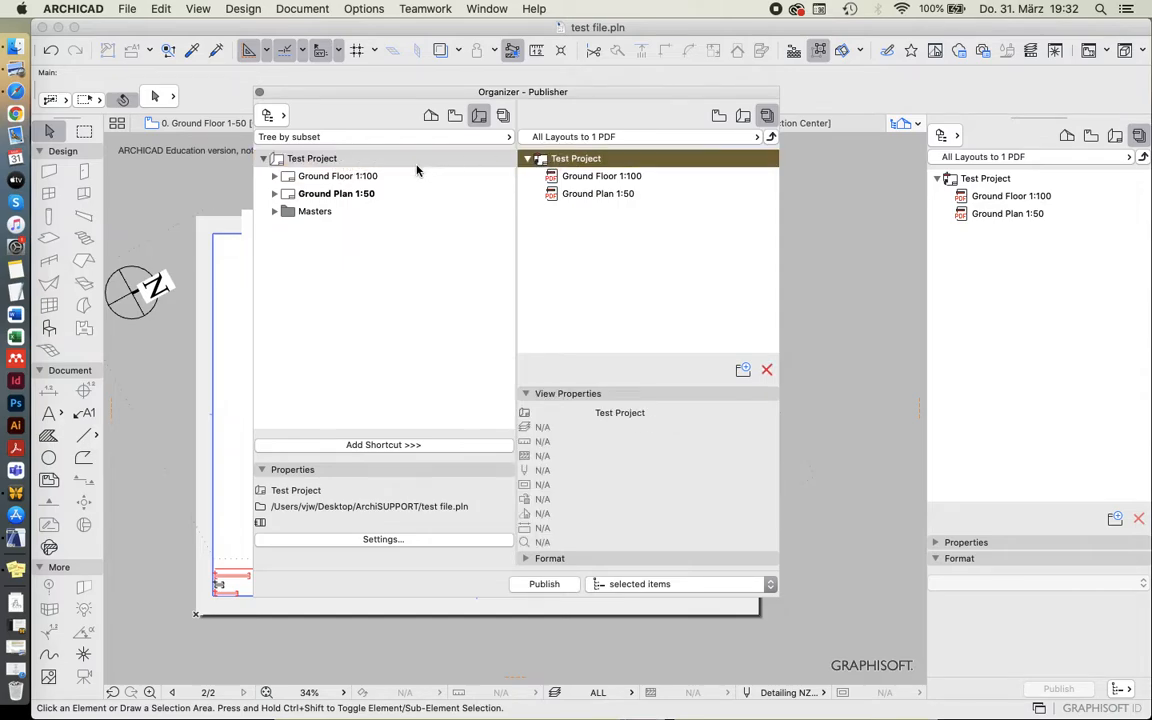
click(424, 162)
click(592, 178)
click(592, 193)
click(472, 234)
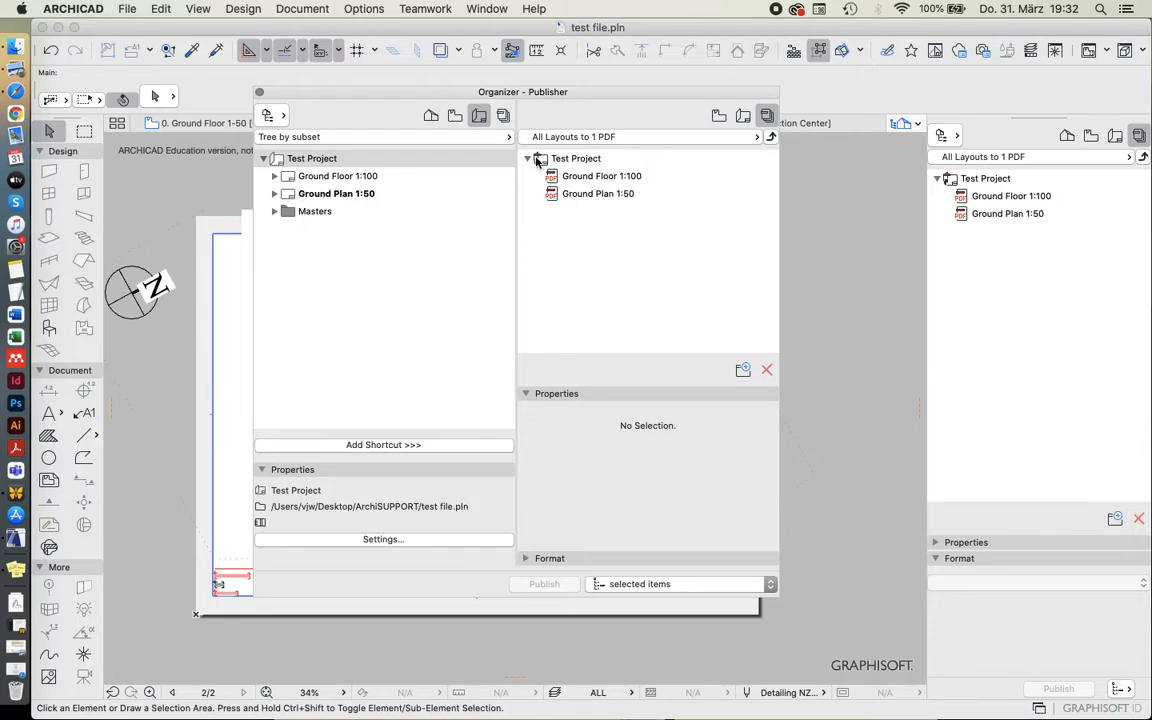
click(575, 159)
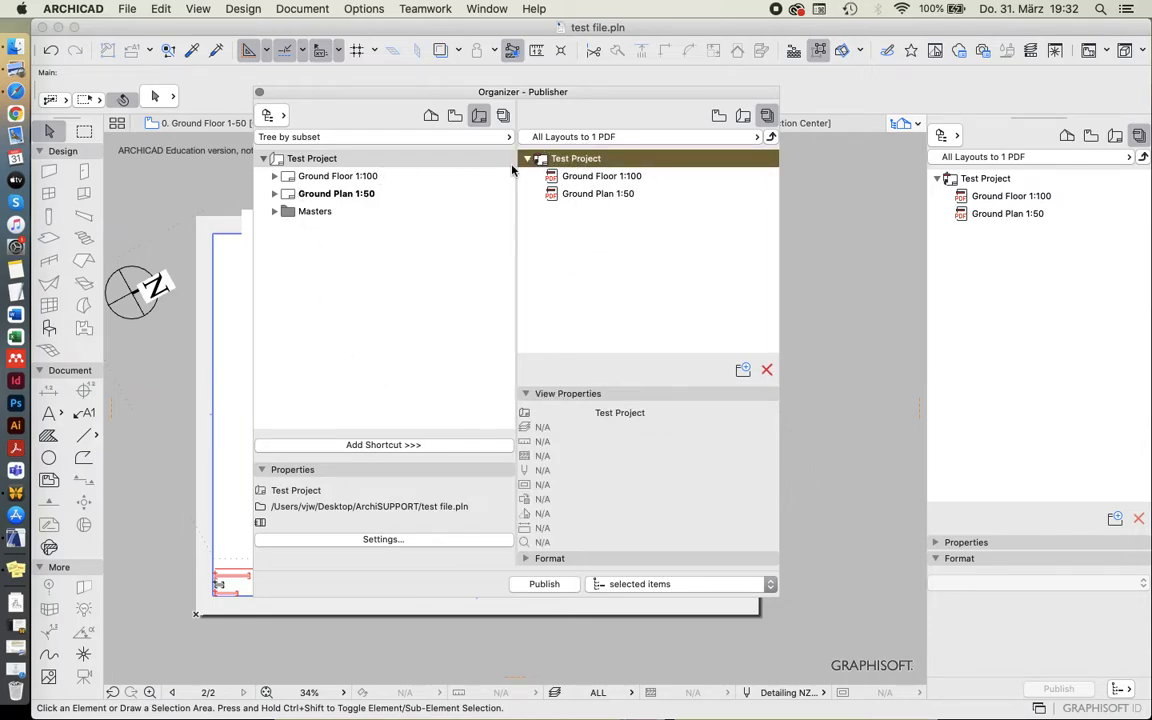
click(528, 160)
click(265, 160)
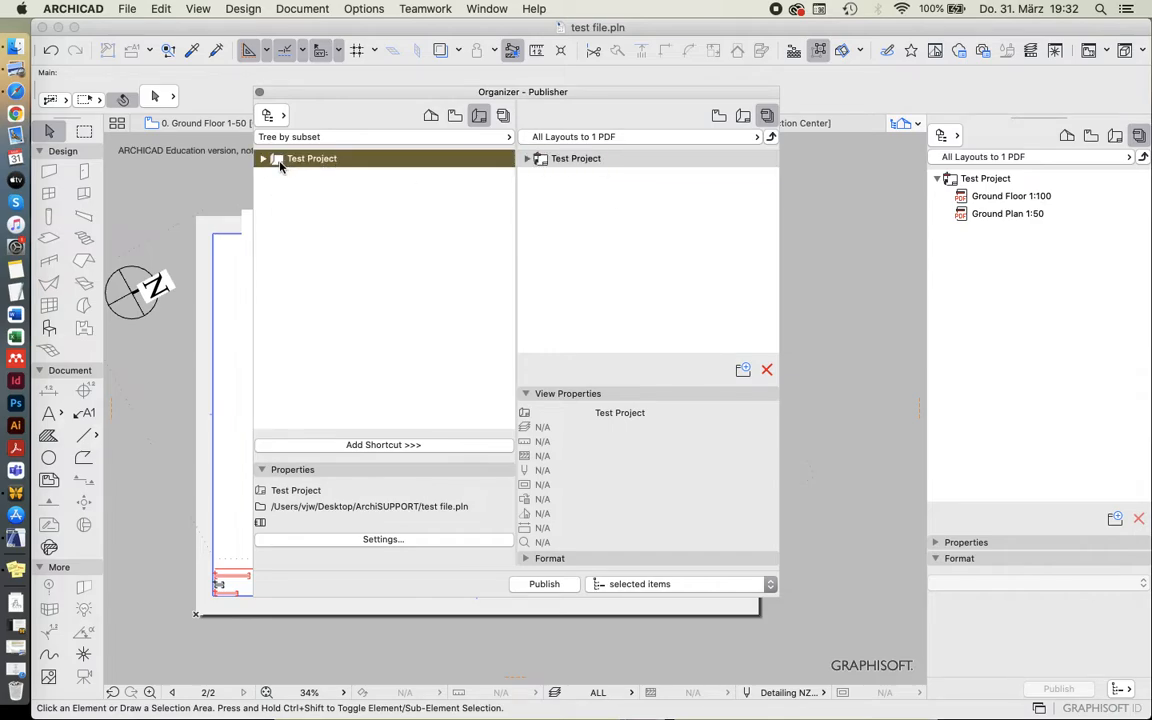
click(535, 160)
click(477, 163)
click(530, 165)
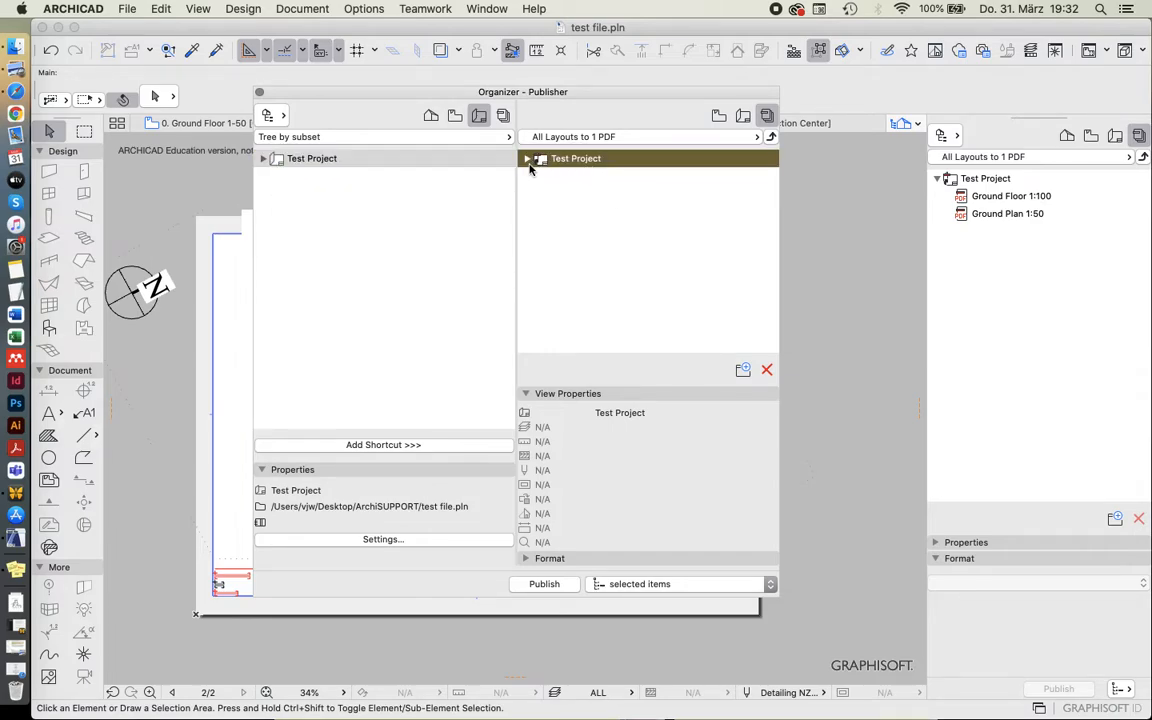
click(529, 161)
click(262, 159)
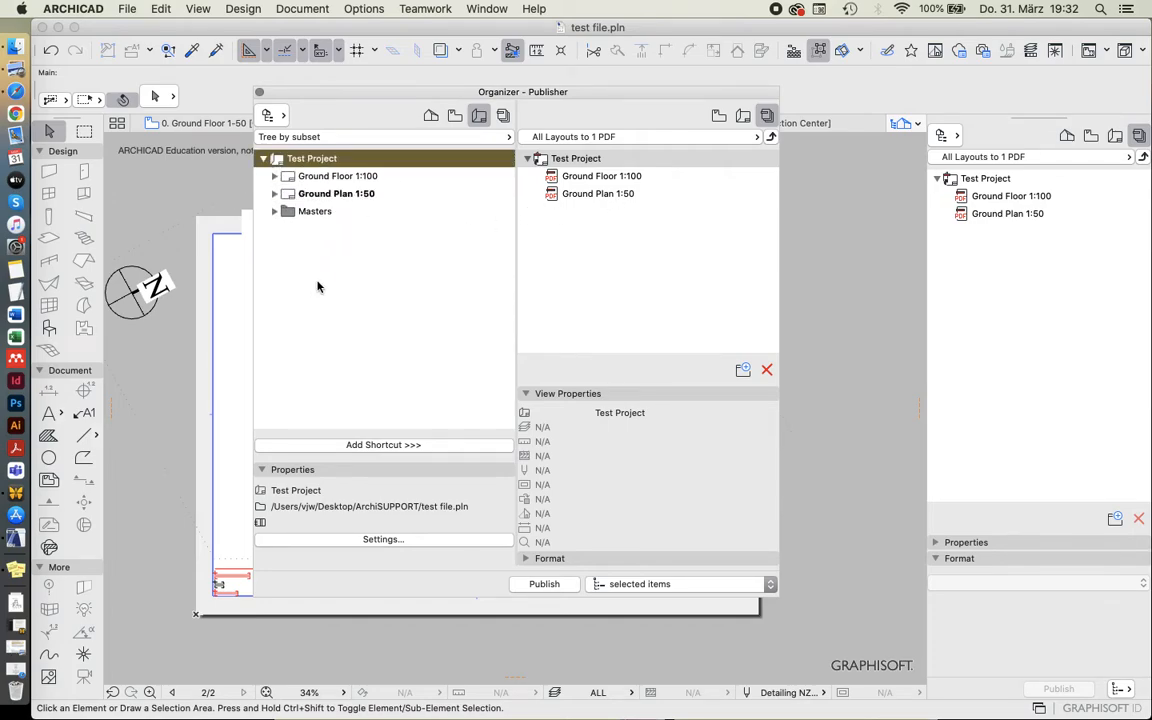
Add the Ground Plan 1:50 layout as a separate item to the publisher set, below the Test Project folder.
drag(345, 195, 590, 232)
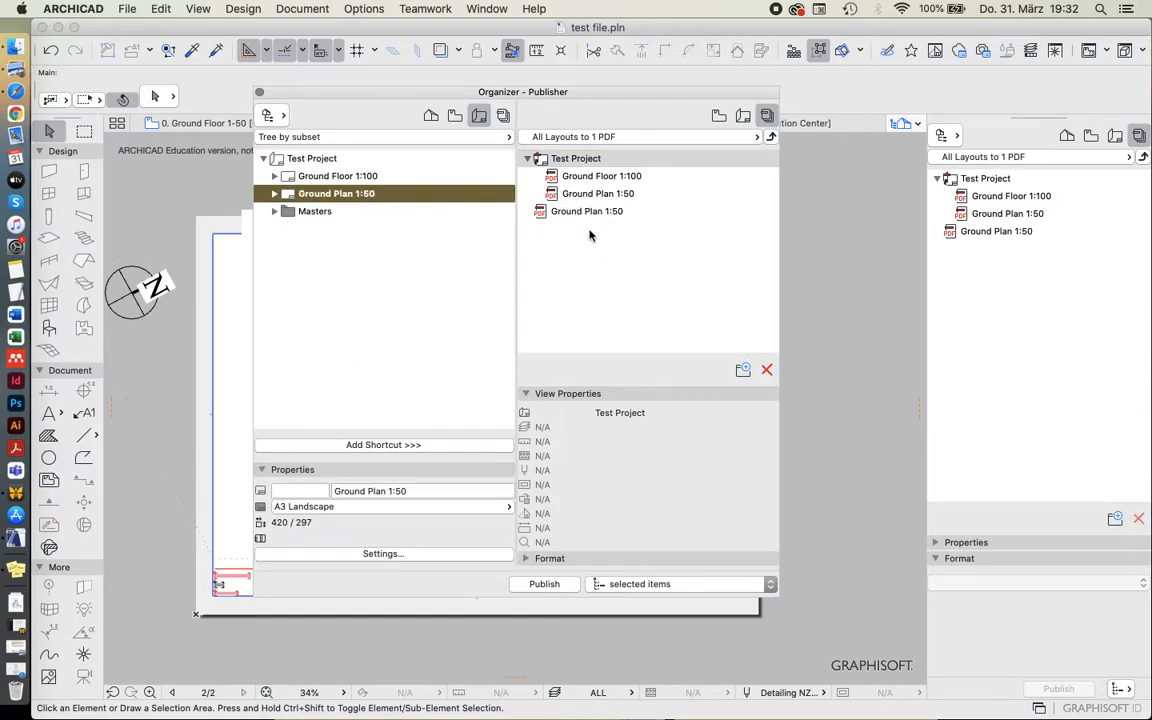
click(540, 213)
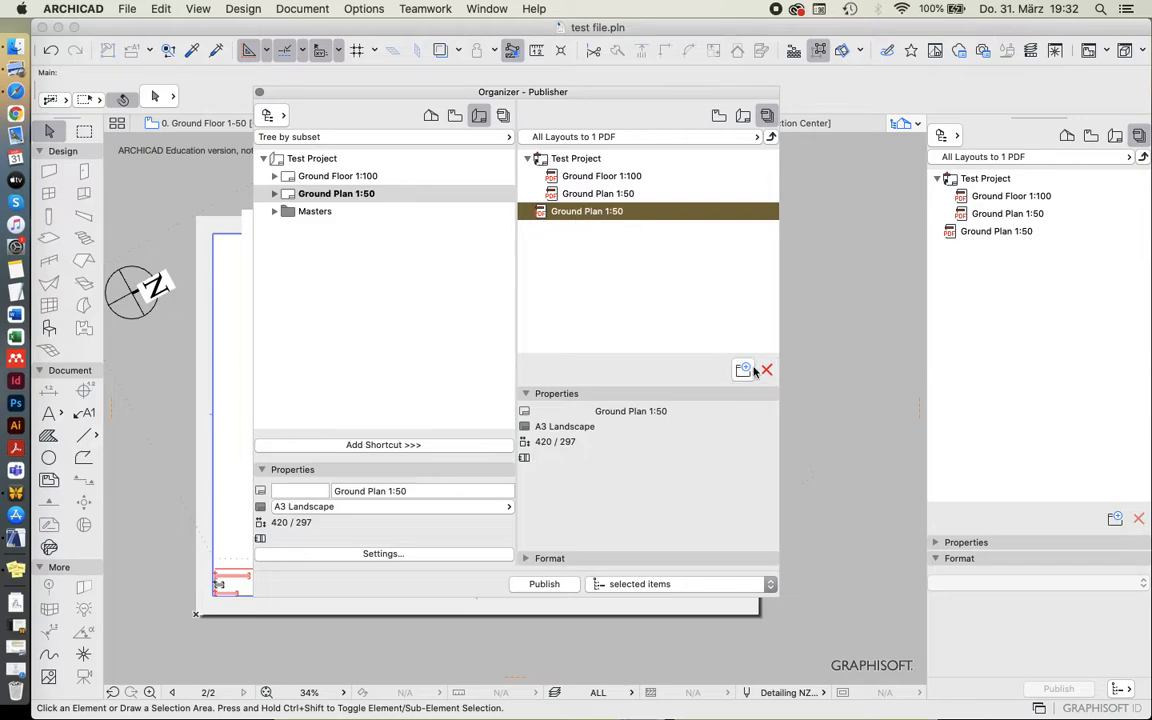
click(548, 262)
Delete the separate Ground Plan 1:50 item outside the Test Project folder from the publisher set.
click(549, 213)
click(767, 370)
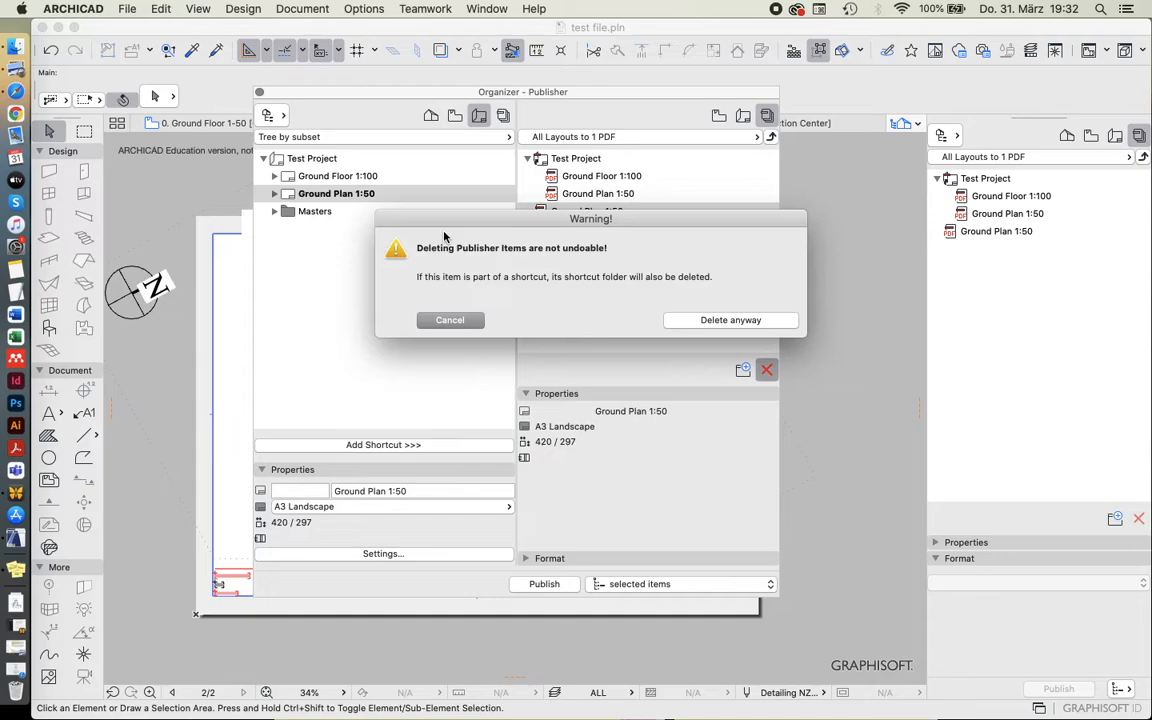
click(731, 321)
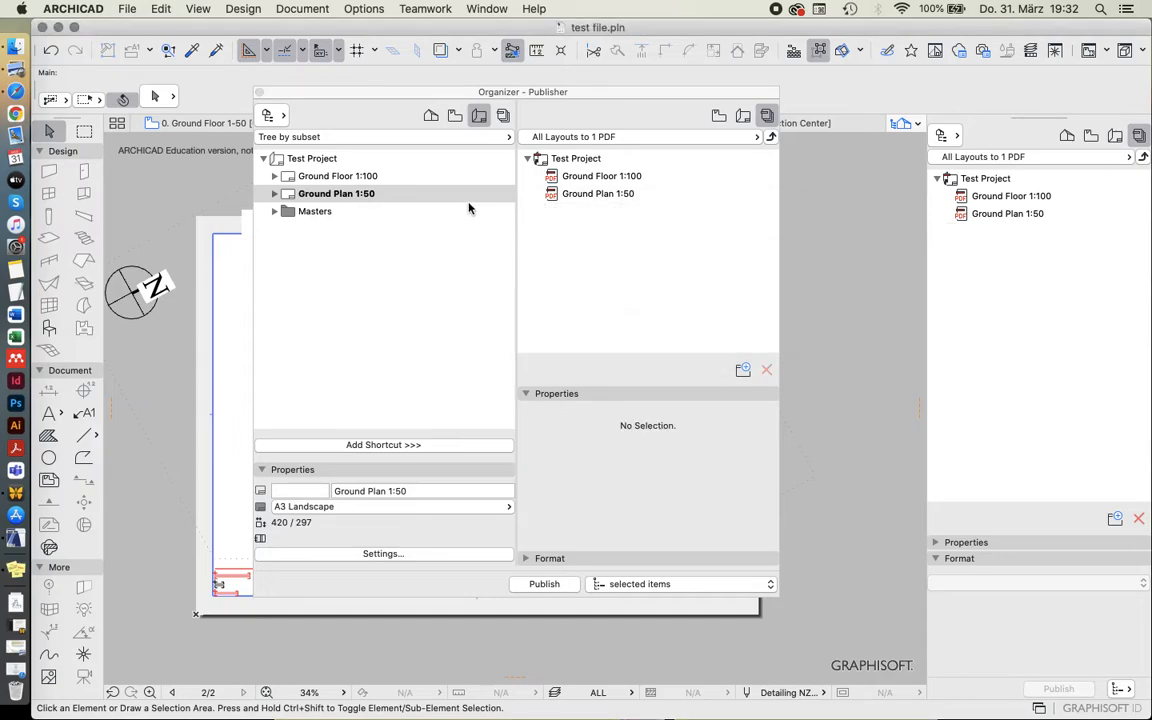
Add a shortcut of the whole Test Project layout book to the publisher set and expand it.
click(300, 159)
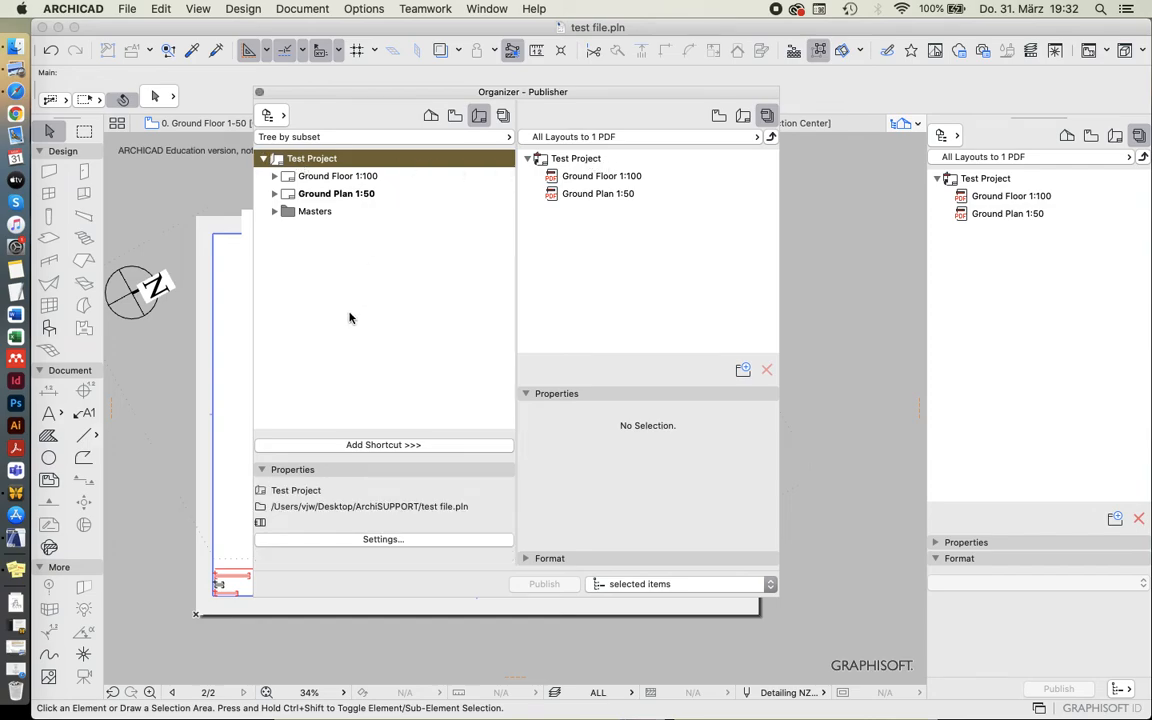
click(329, 446)
click(528, 211)
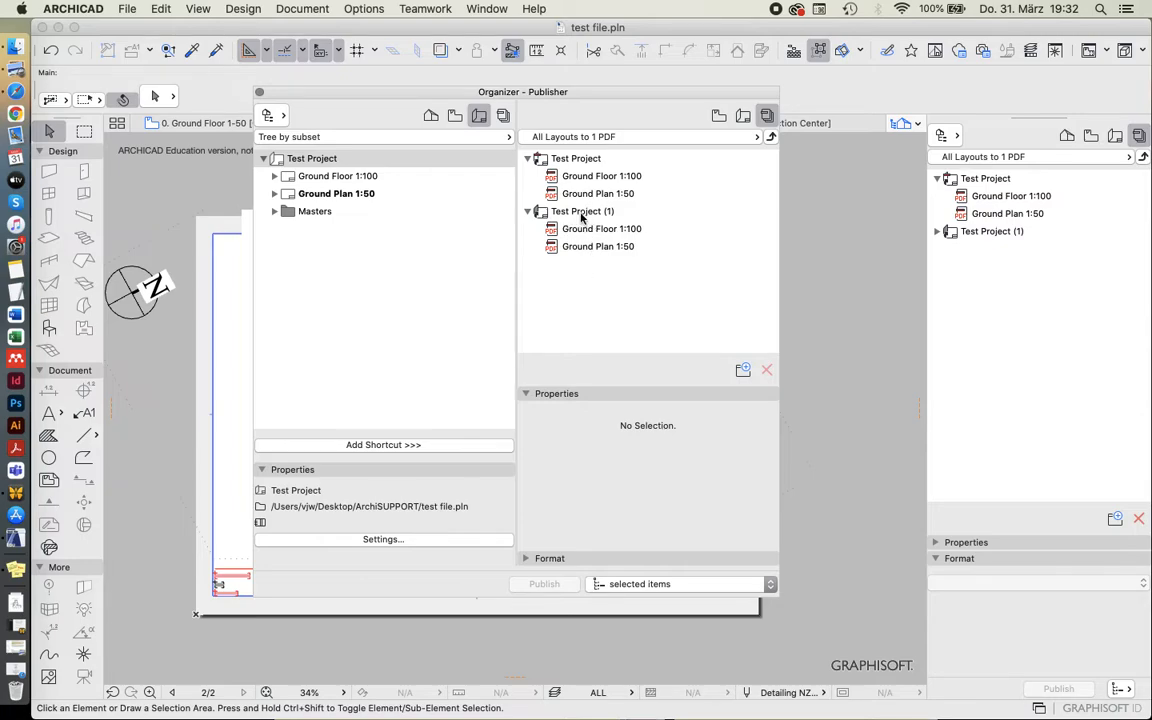
Delete the duplicate Test Project (1) shortcut folder from the publisher set.
click(580, 214)
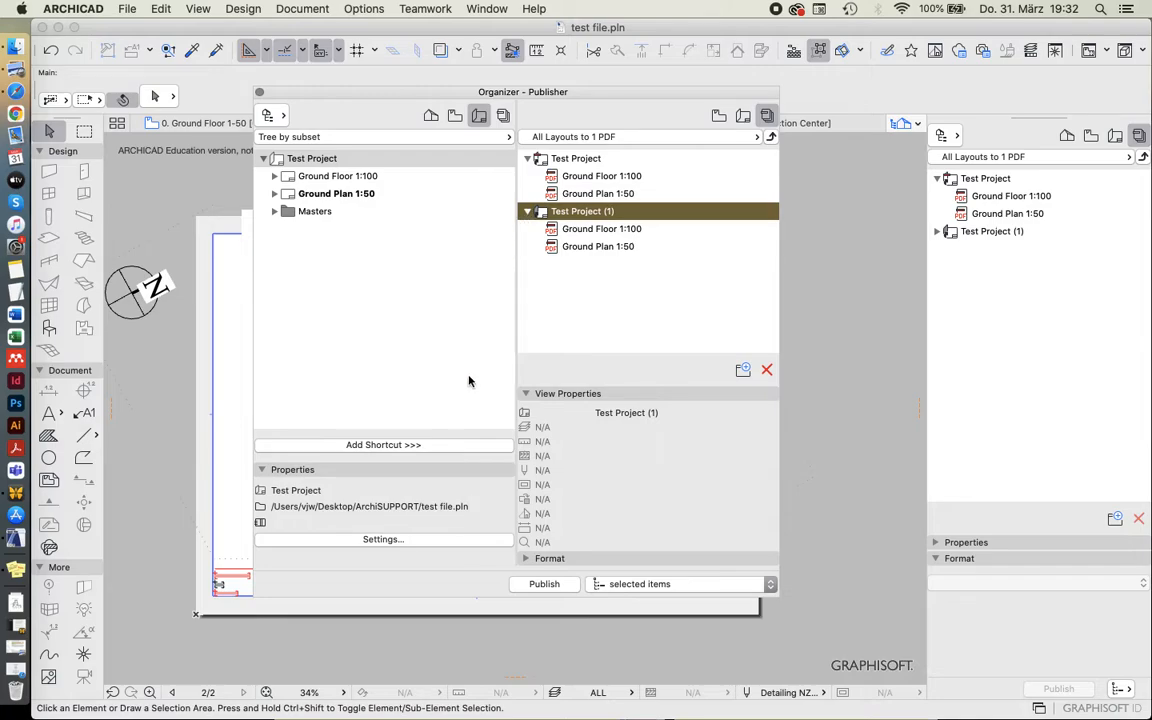
click(527, 211)
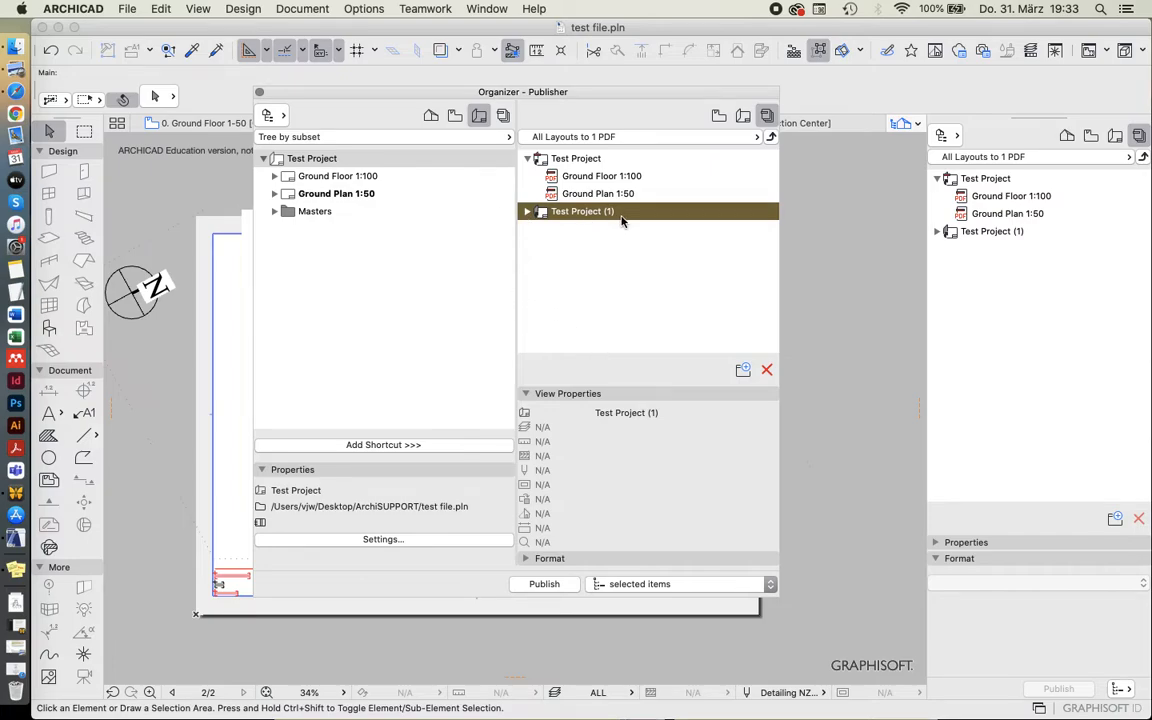
click(767, 370)
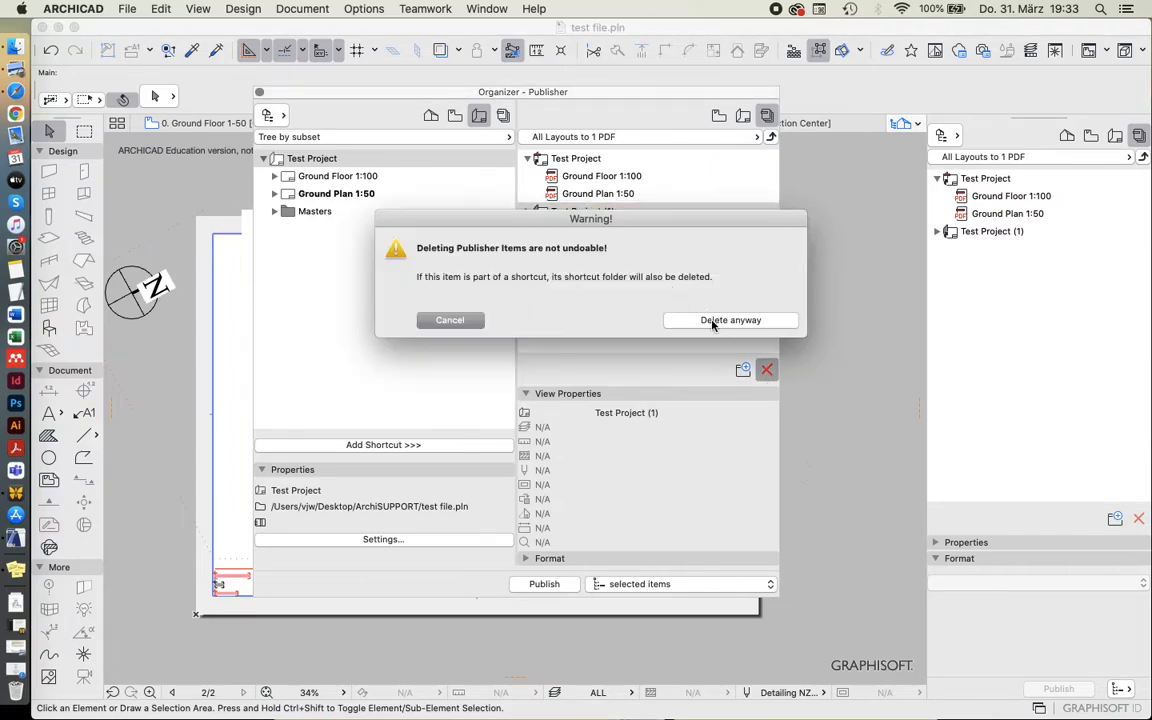
click(712, 322)
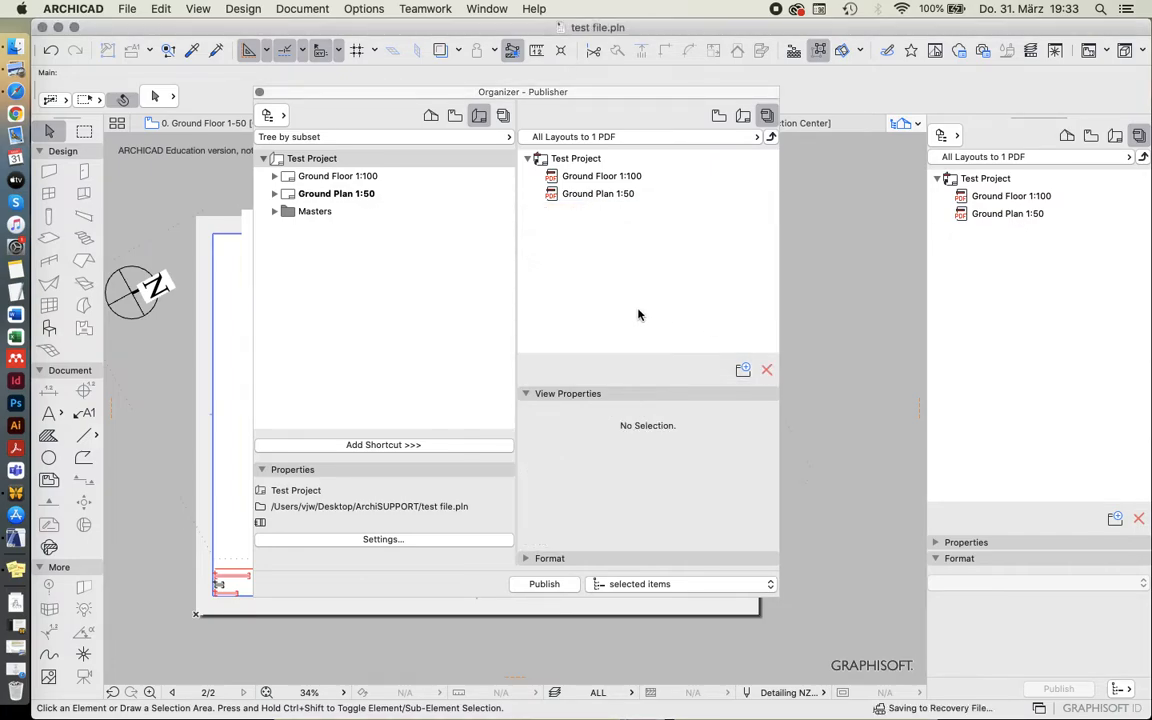
Examine the properties and output format of the Ground Floor 1:100 and Ground Plan 1:50 publisher items.
click(561, 181)
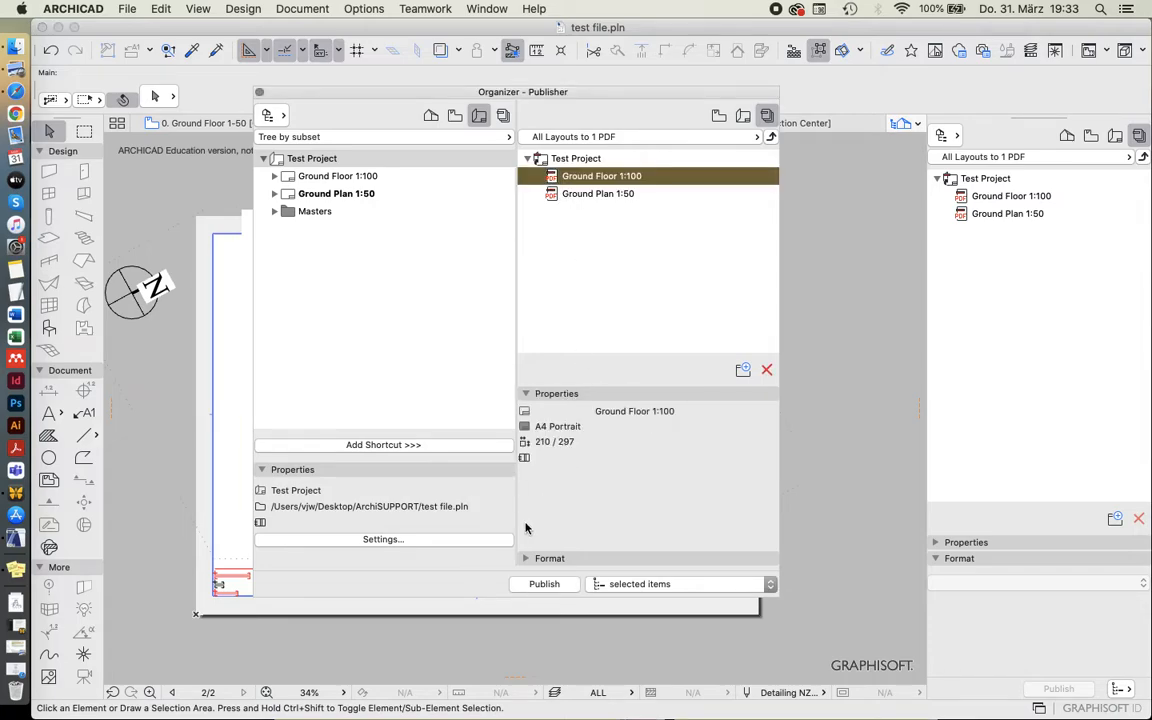
click(525, 558)
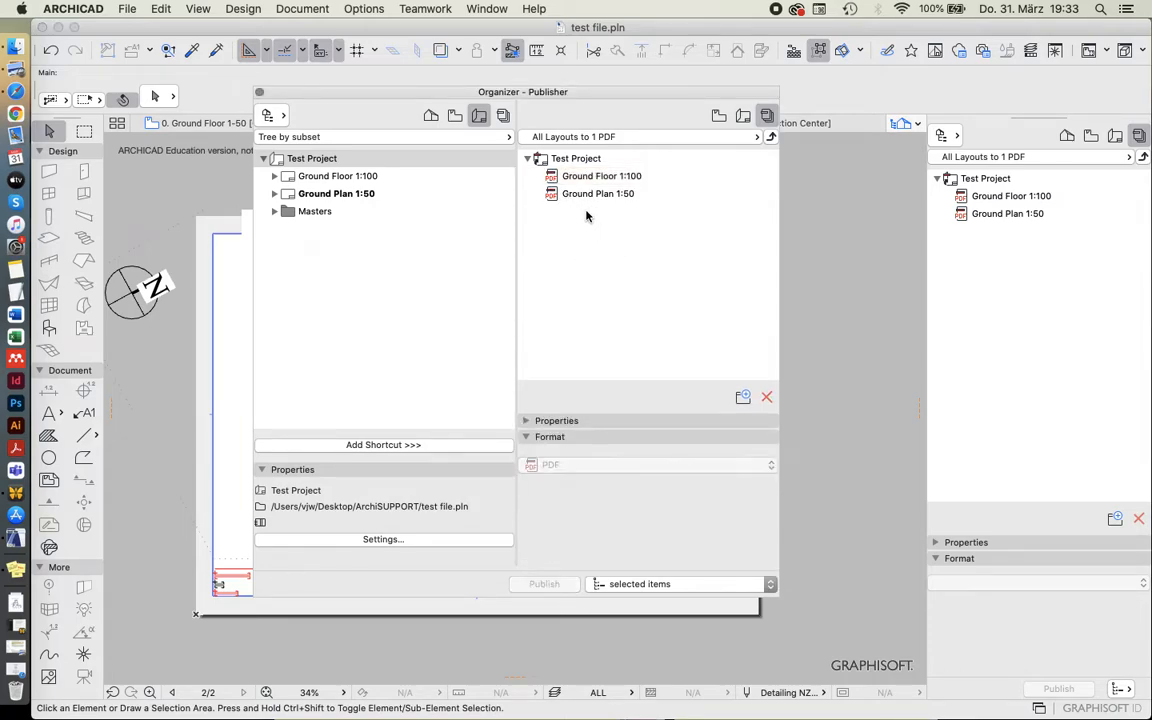
click(581, 180)
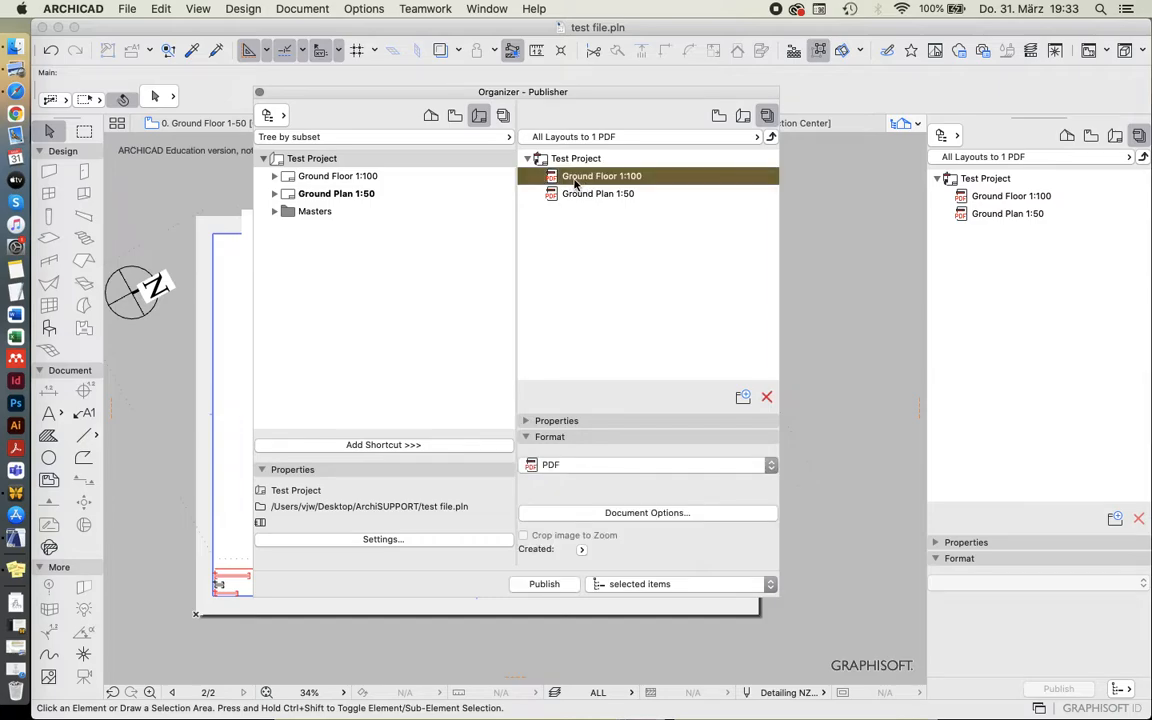
key(Down)
click(566, 179)
Delete all publisher sets except All Layouts to 1 PDF, then select the remaining set.
click(771, 139)
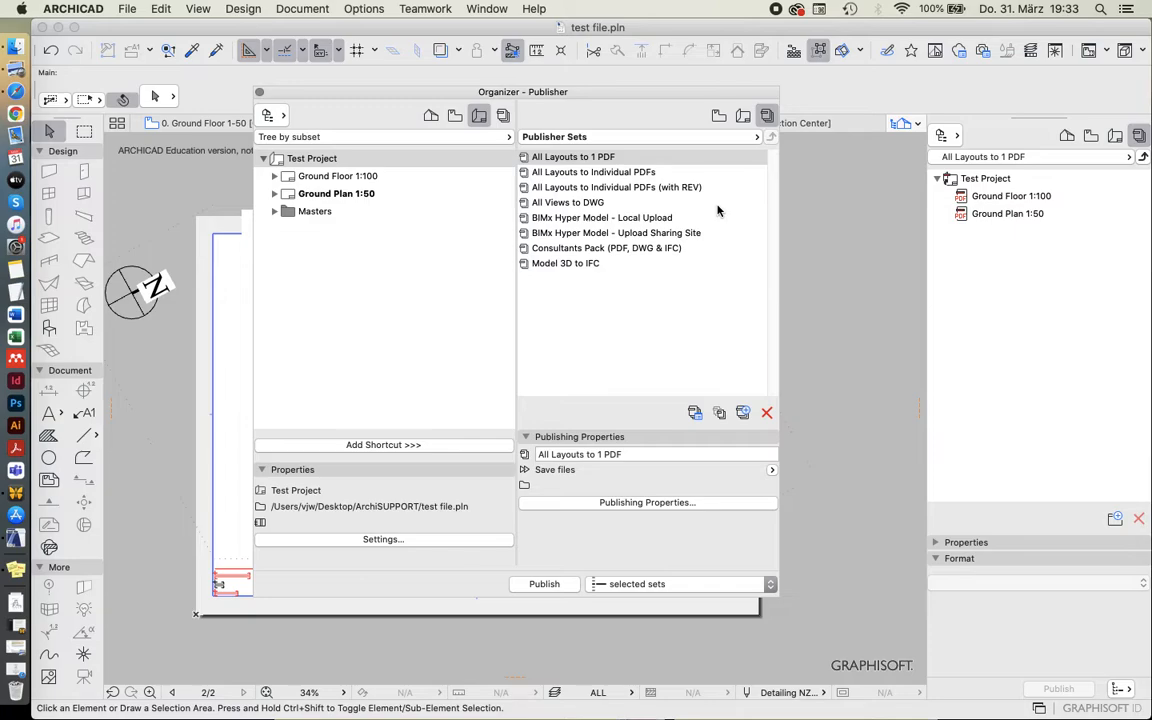
click(547, 160)
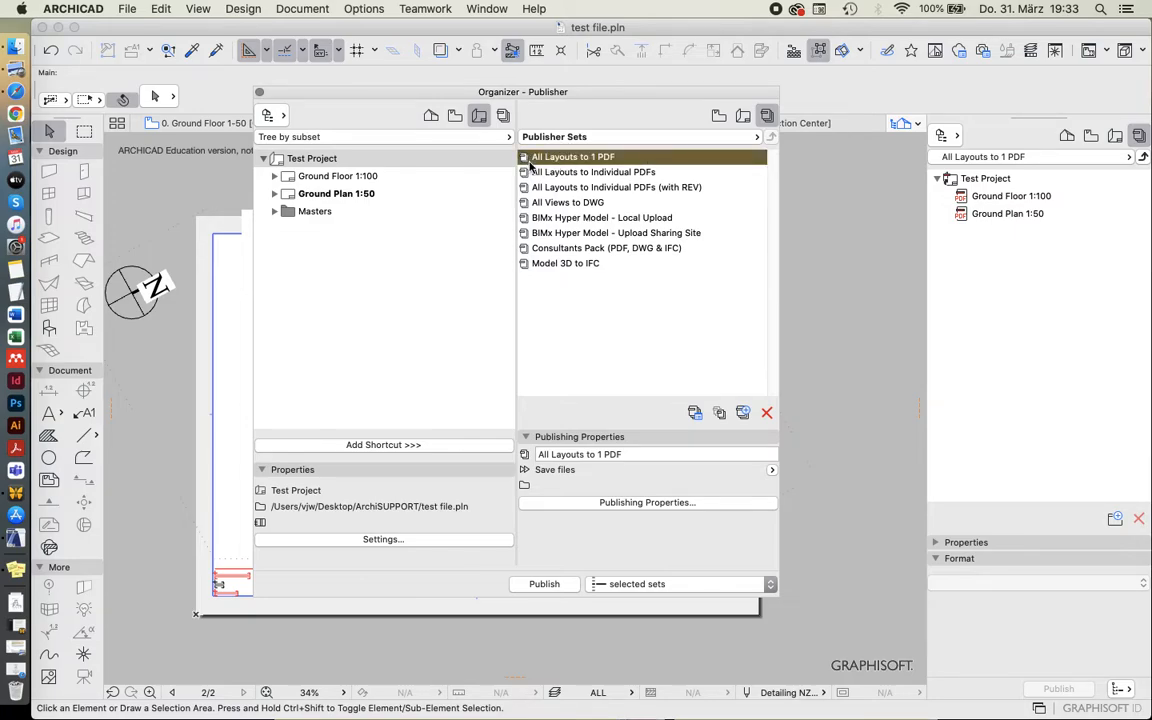
click(562, 264)
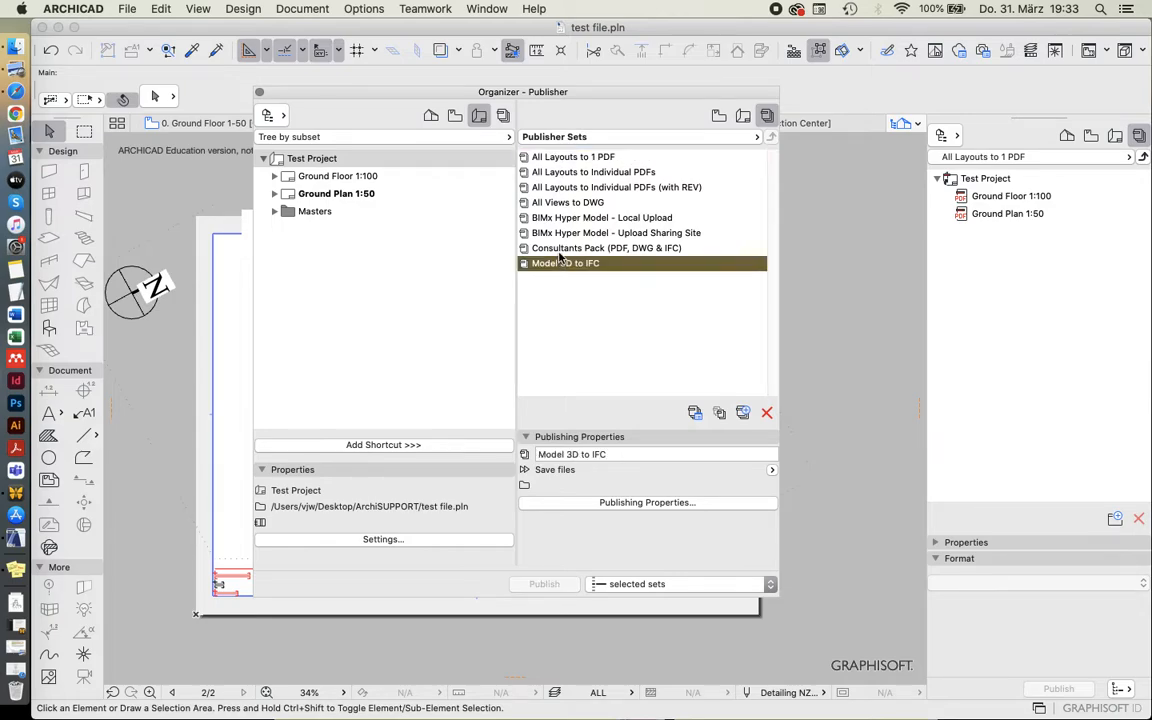
shift+click(560, 172)
click(767, 412)
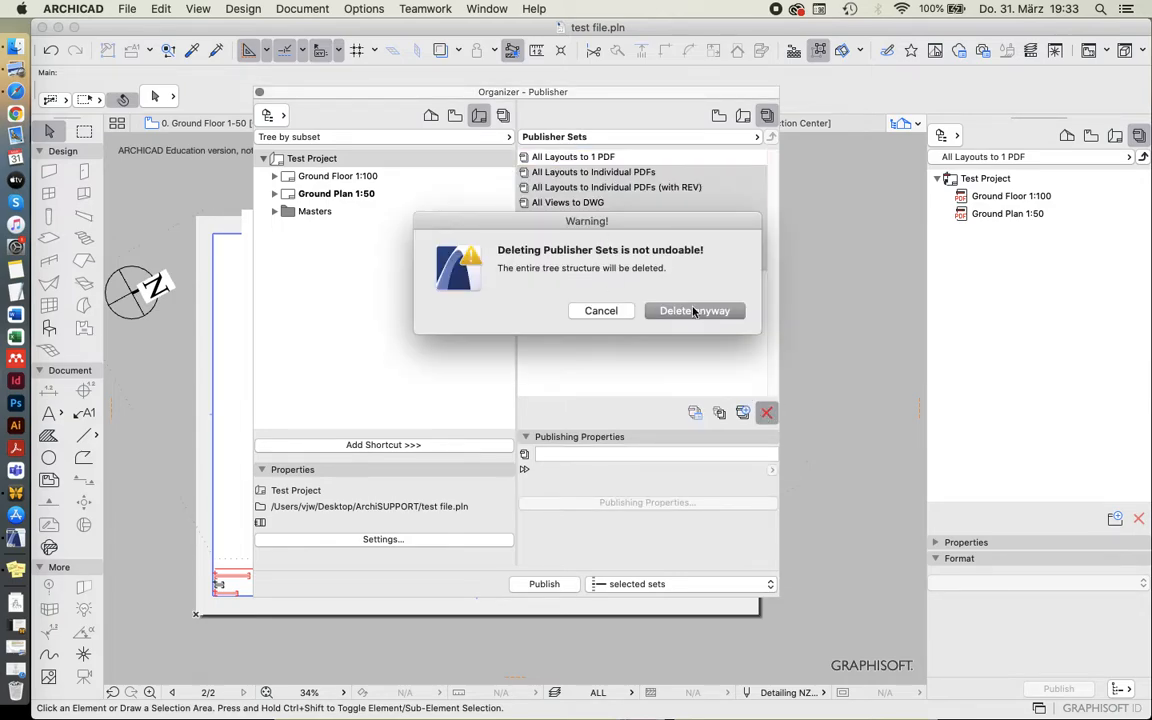
click(694, 310)
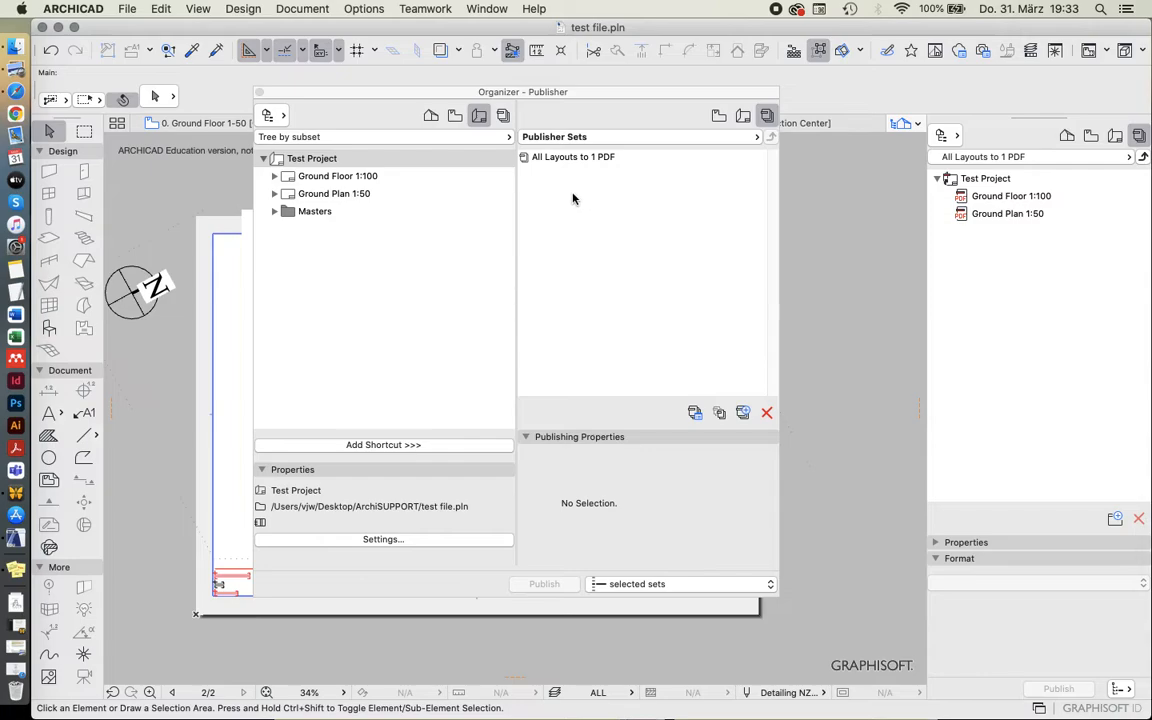
click(552, 160)
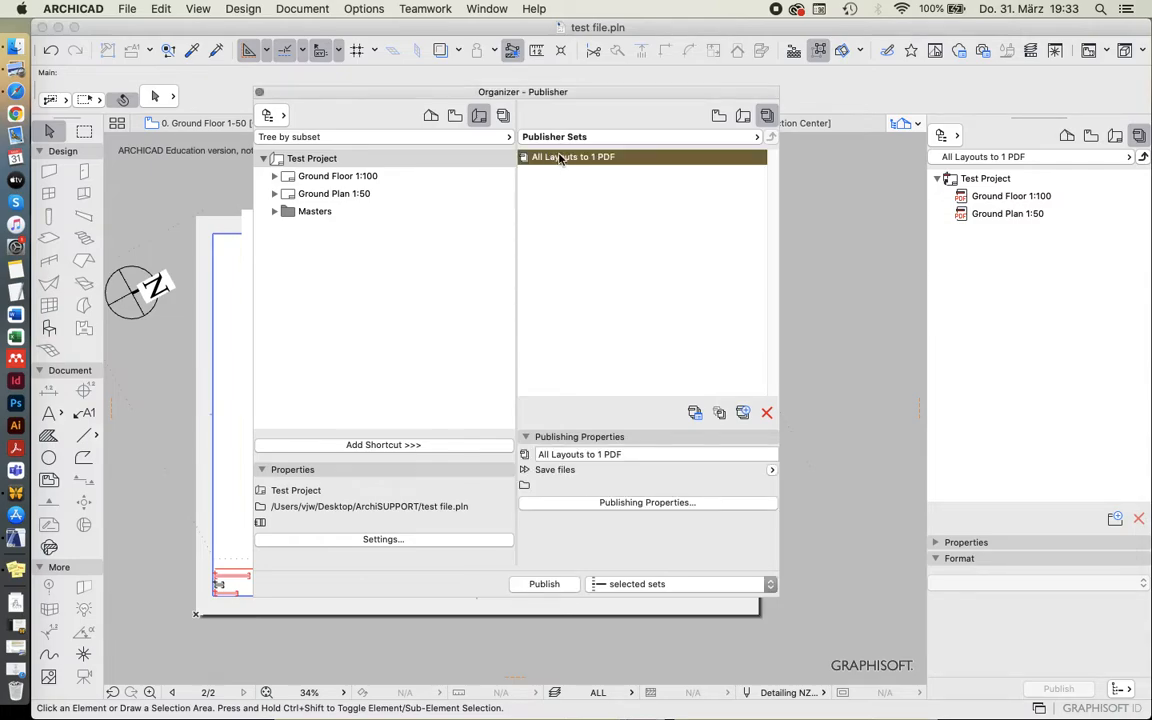
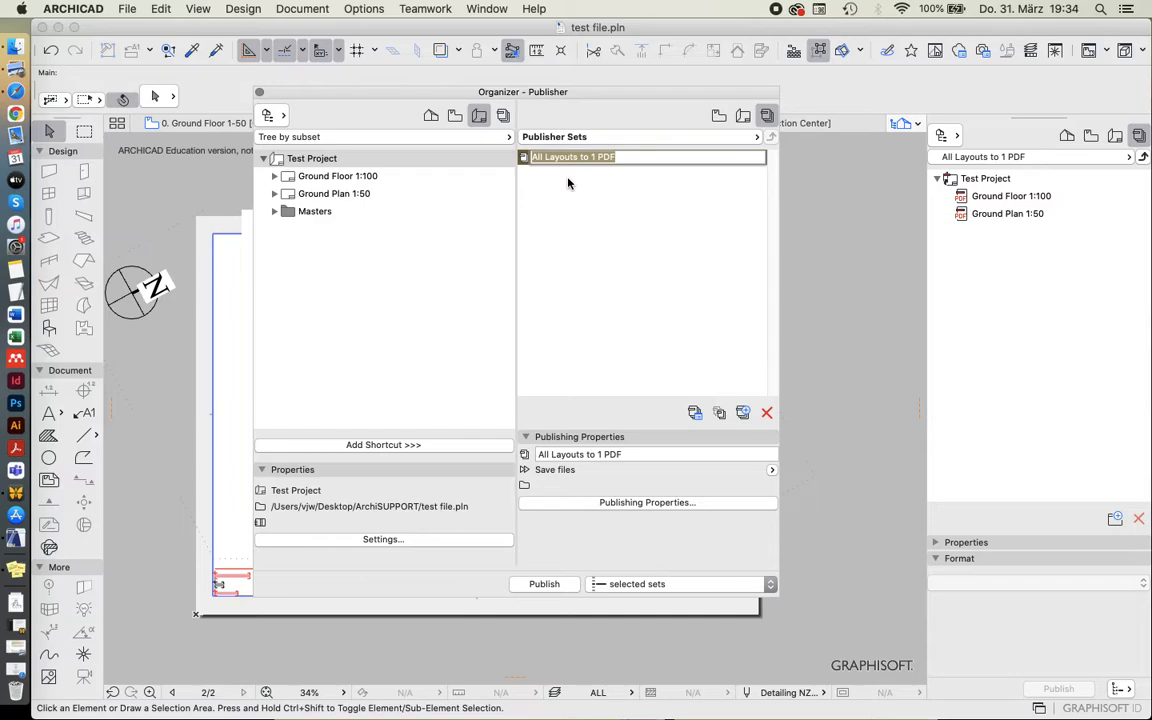
Rename the All Layouts to 1 PDF publisher set as exporting PDF.
click(568, 183)
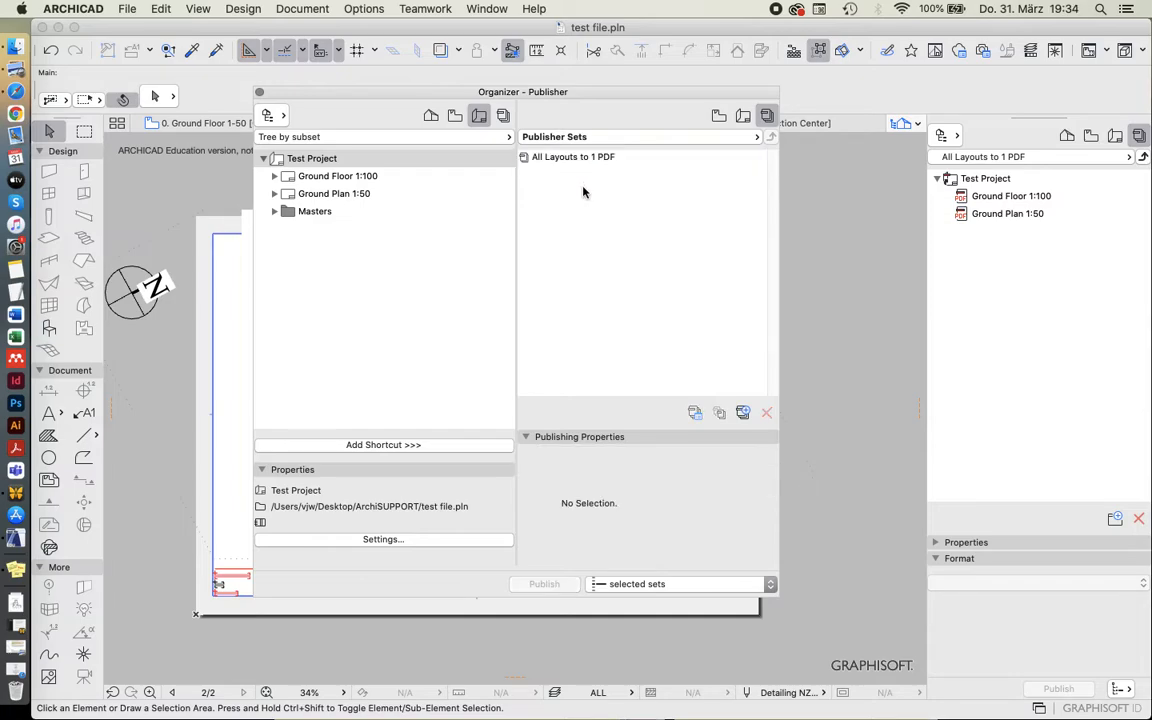
click(597, 161)
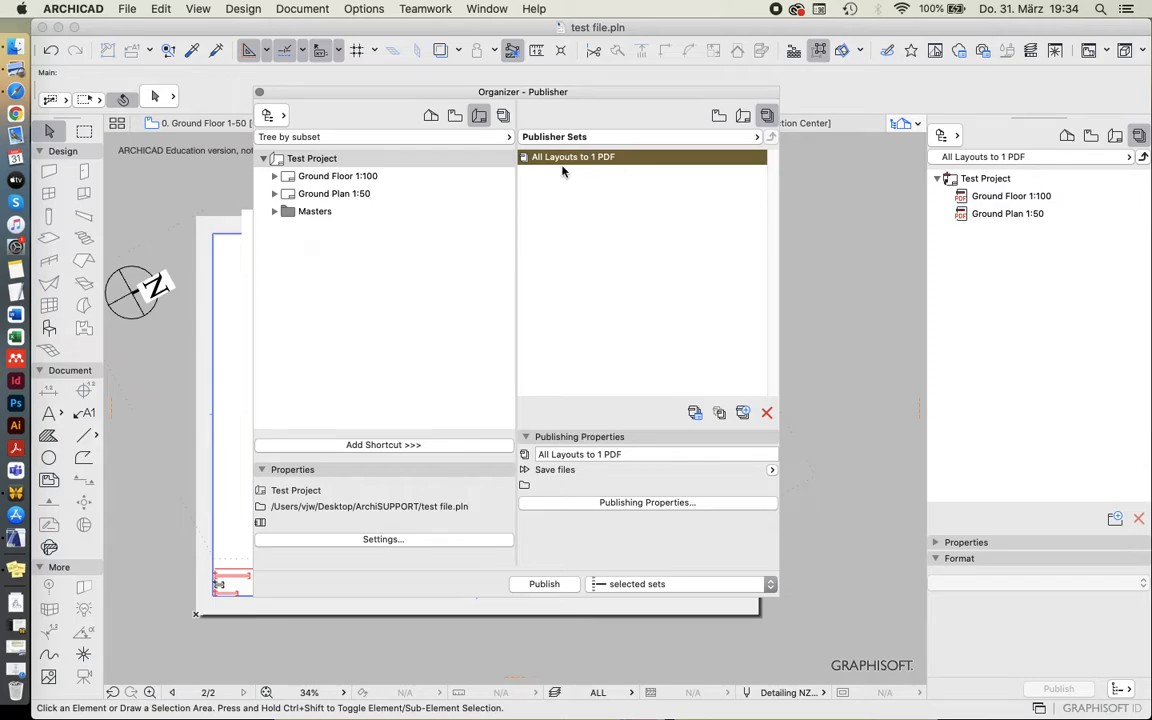
drag(606, 454, 408, 450)
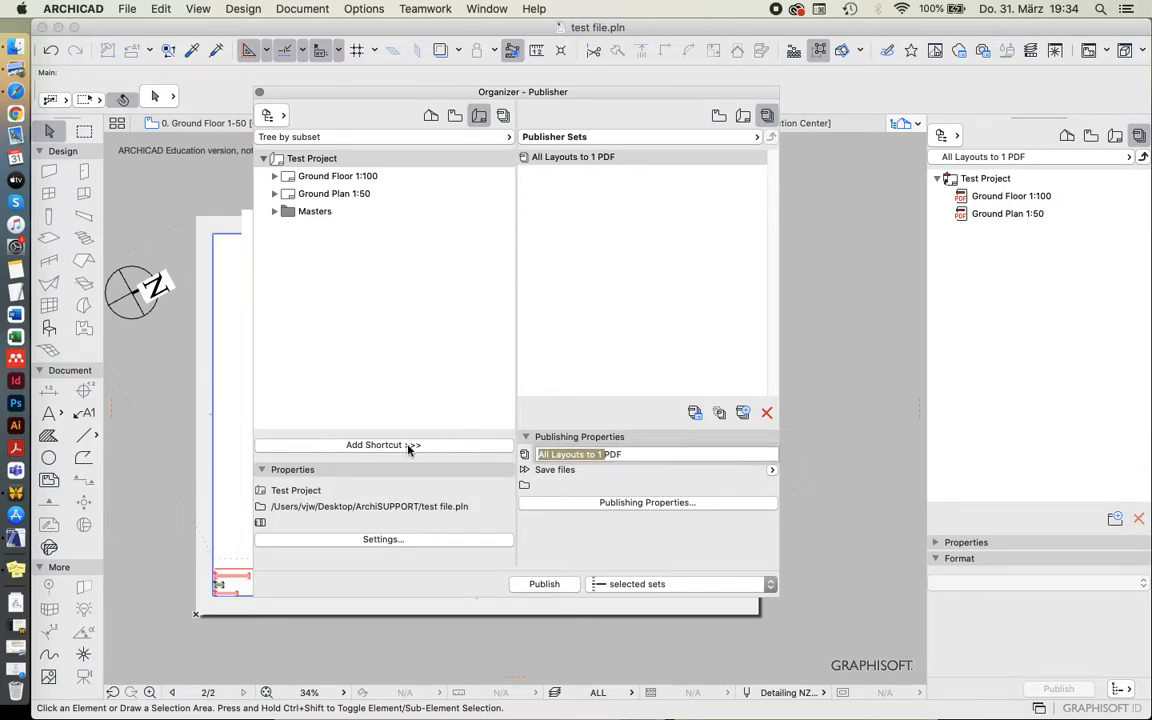
text(exportin)
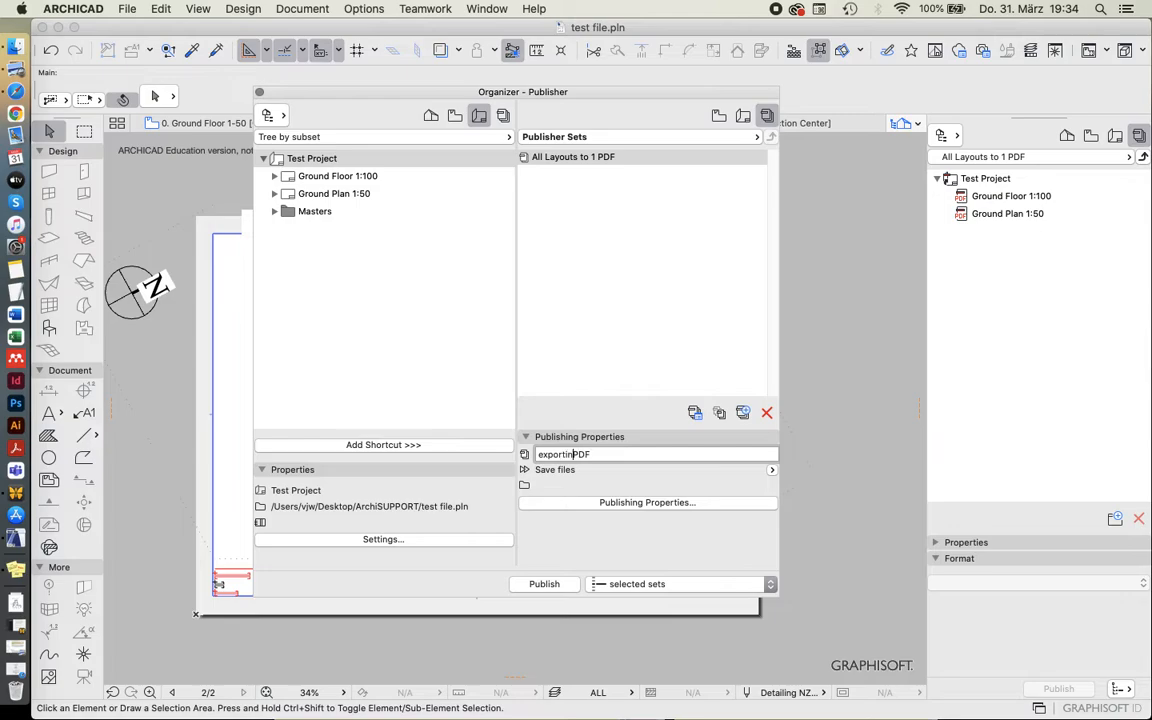
text(g)
click(604, 166)
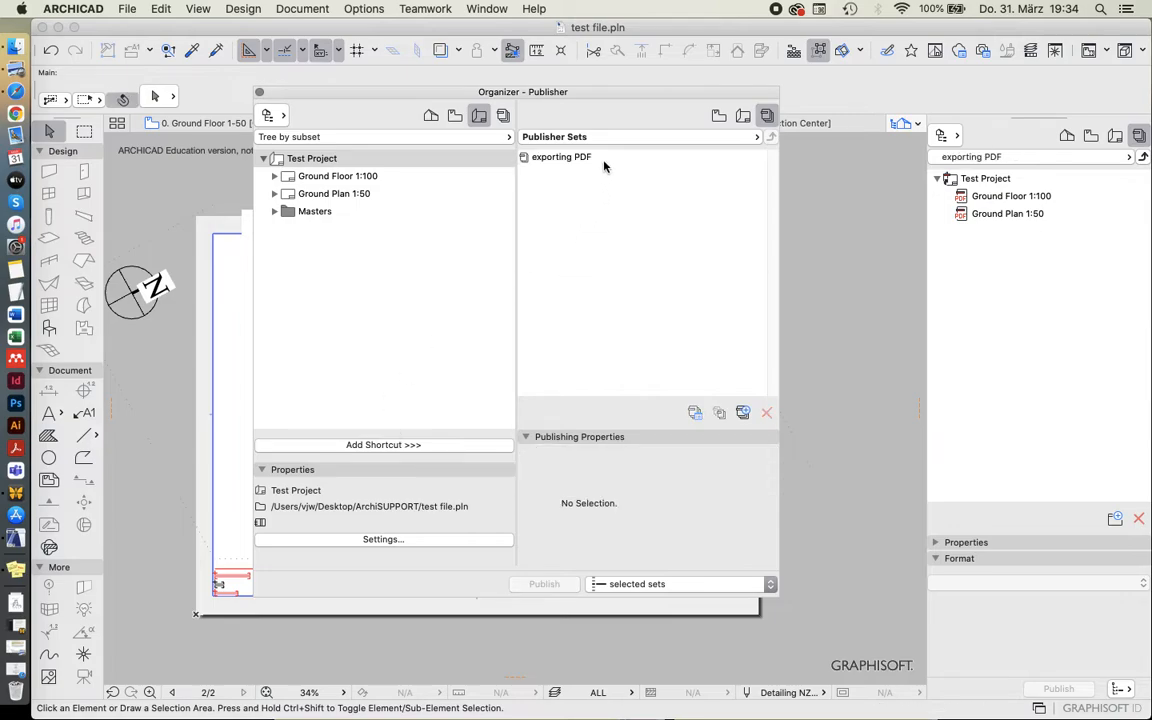
Keep Save files as the exporting PDF set's publishing method and choose the Desktop (Schreibtisch) folder as its output path.
click(600, 158)
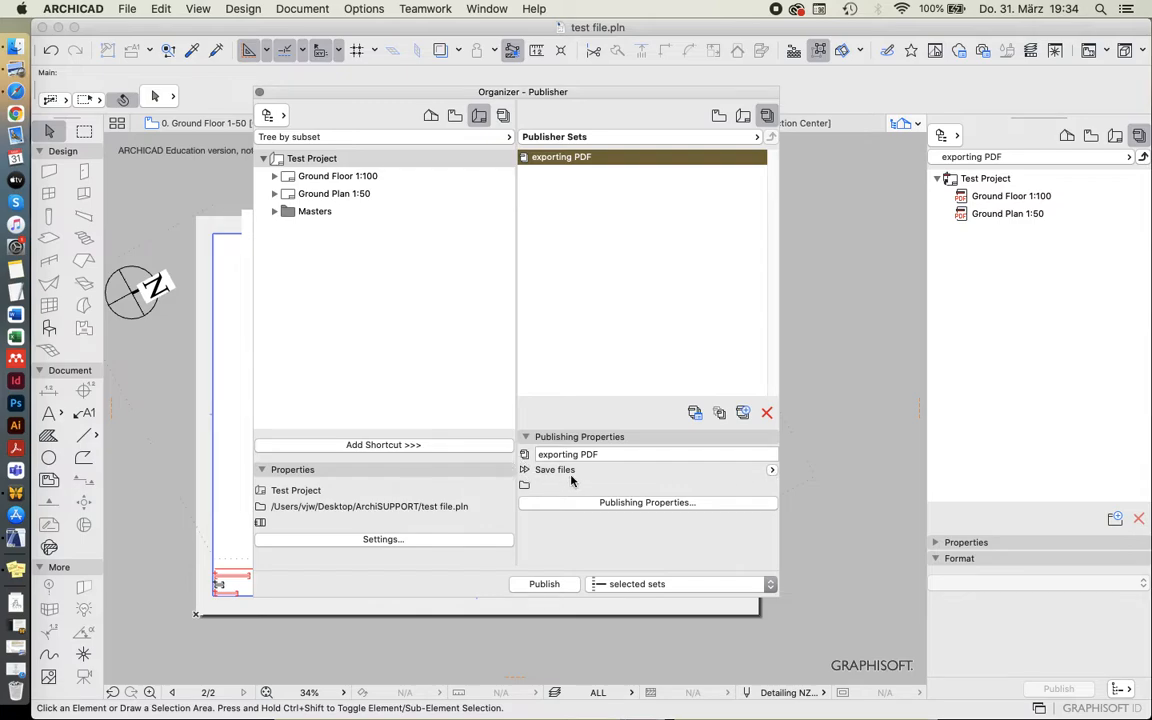
click(772, 470)
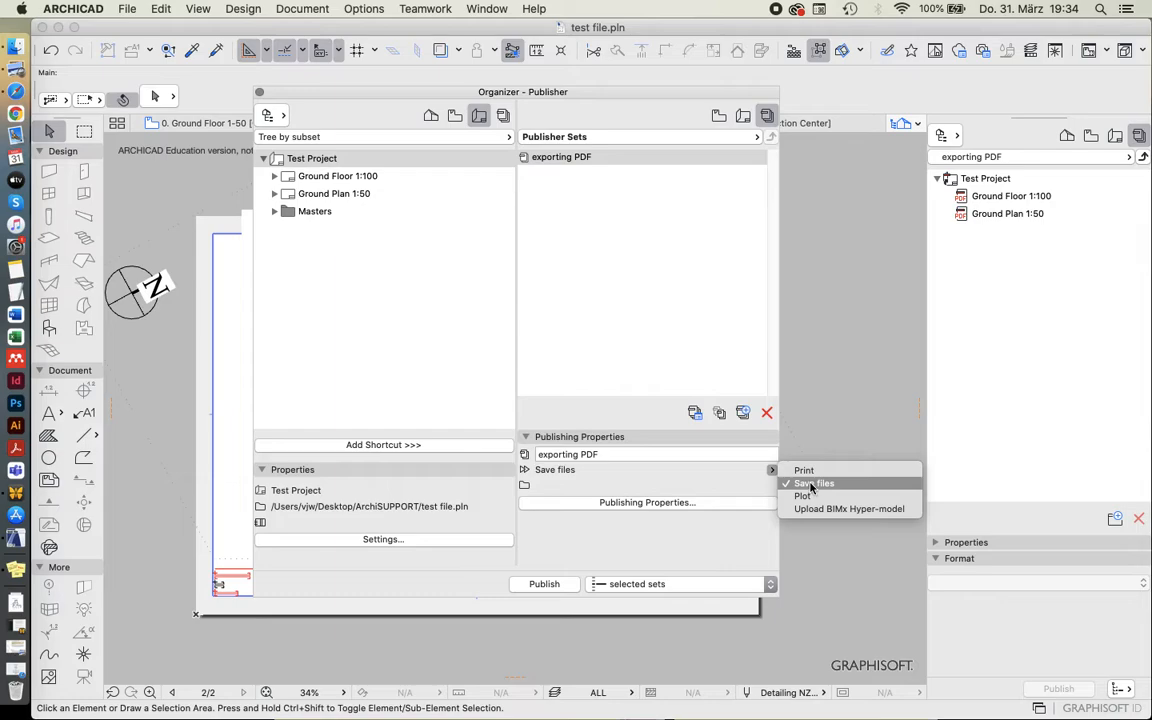
click(845, 486)
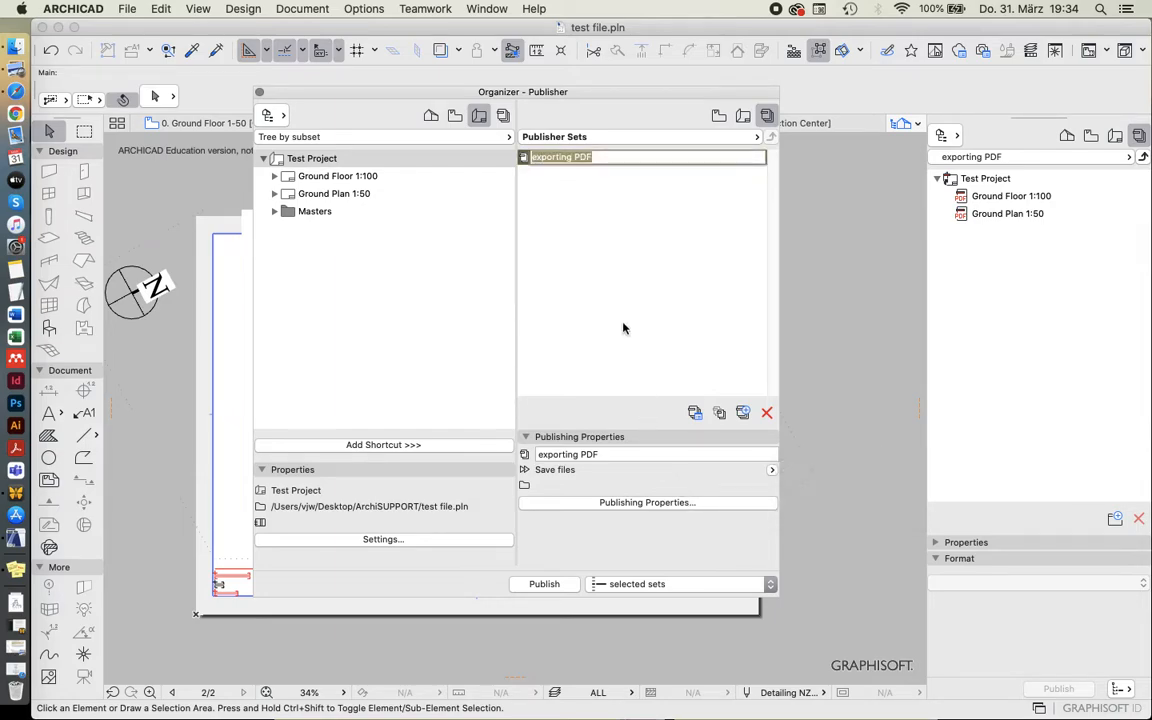
click(650, 503)
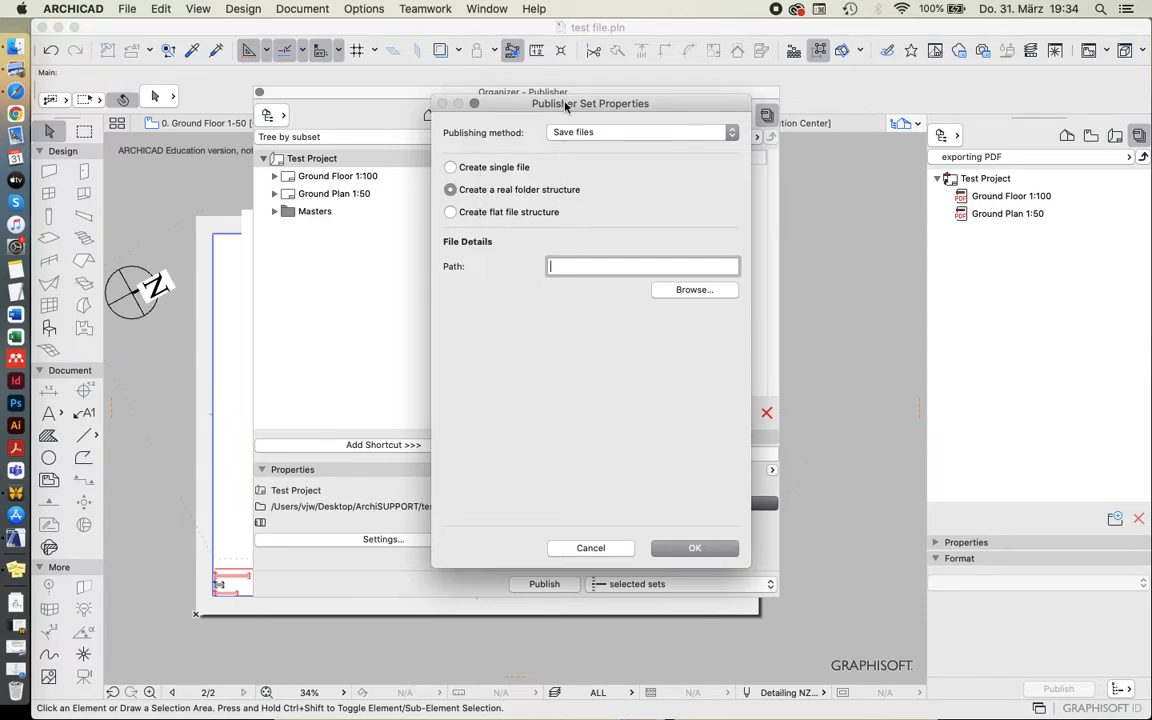
drag(512, 100, 784, 88)
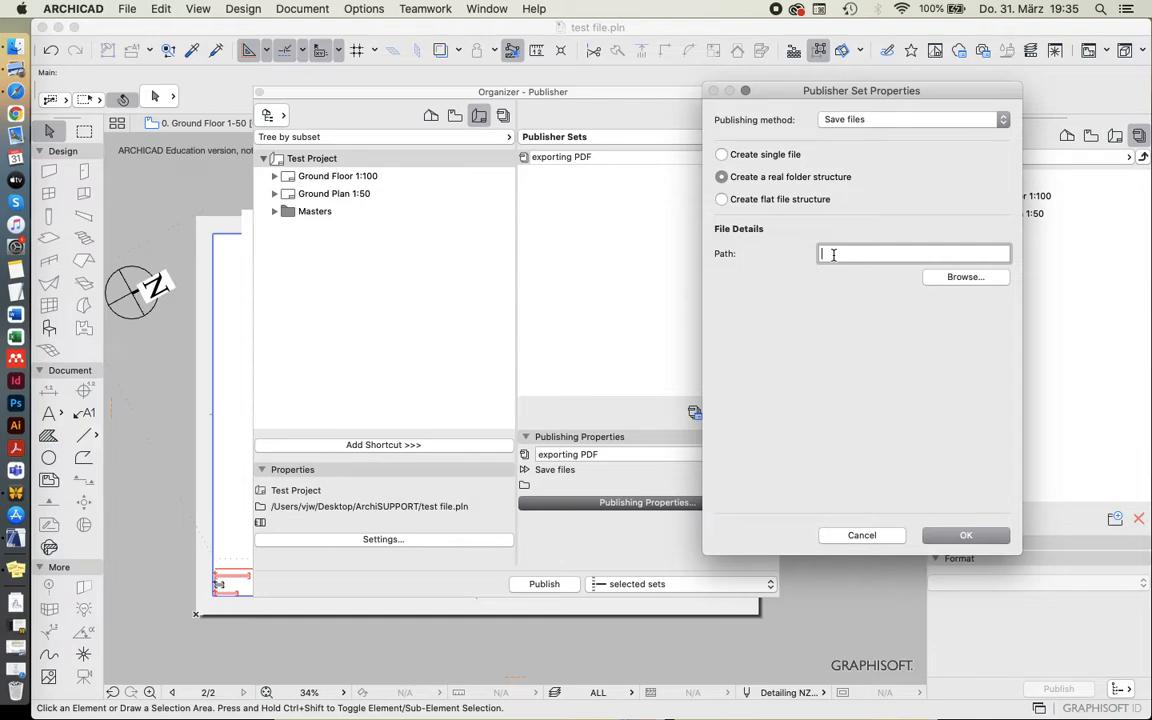
click(968, 278)
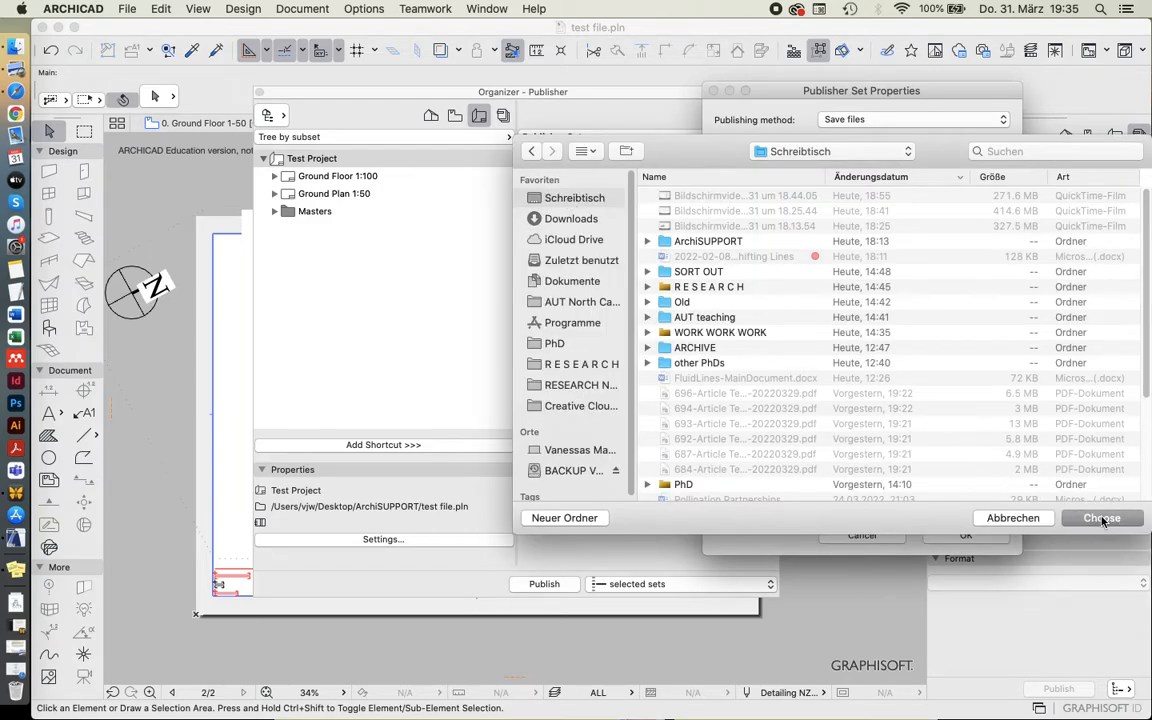
click(1101, 517)
click(965, 535)
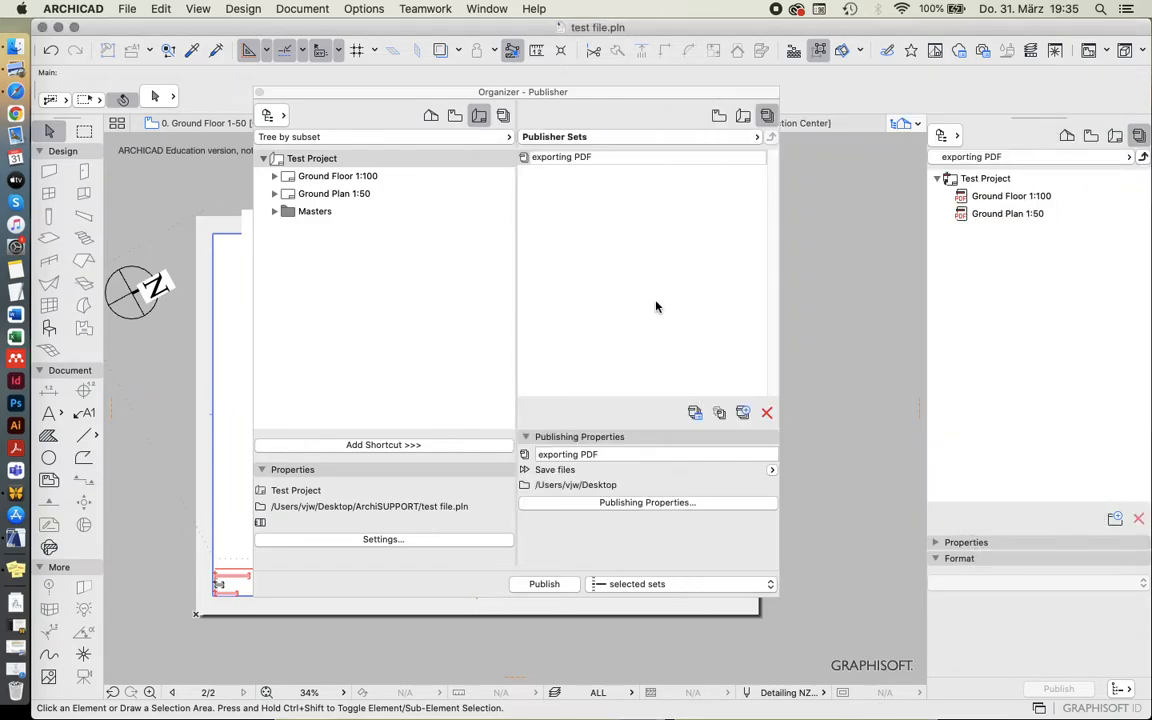
Open the exporting PDF set and keep PDF as the output format of its Ground Floor 1:100 item.
click(622, 289)
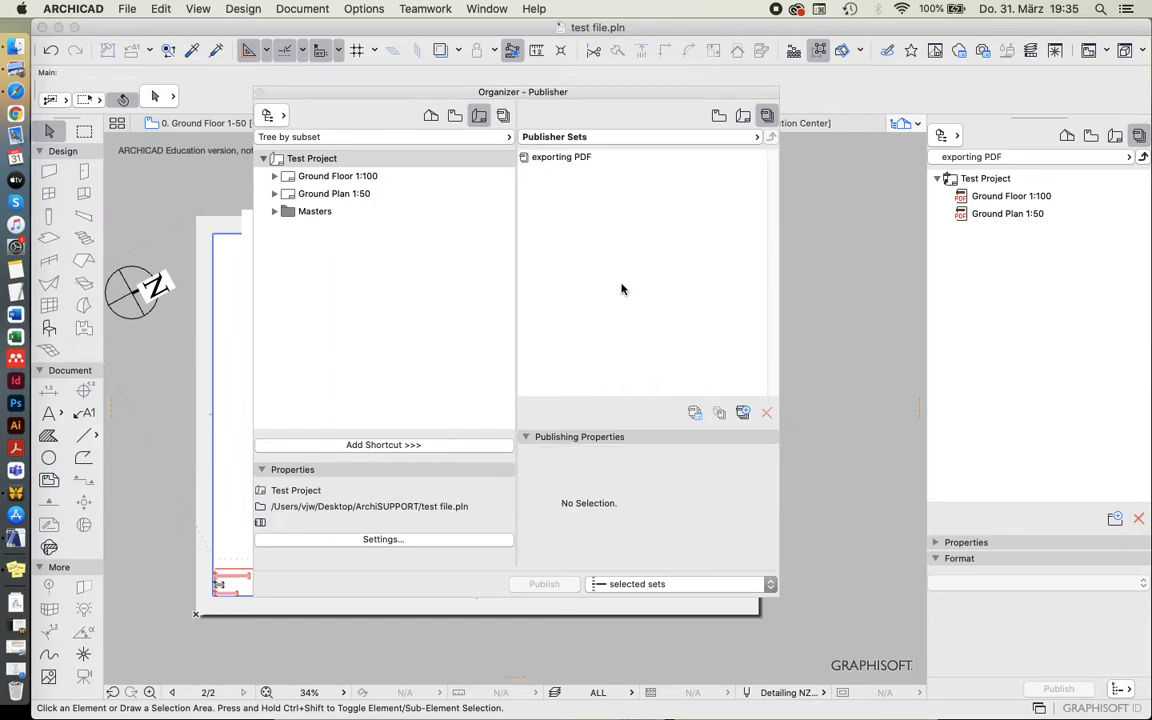
click(583, 158)
click(600, 217)
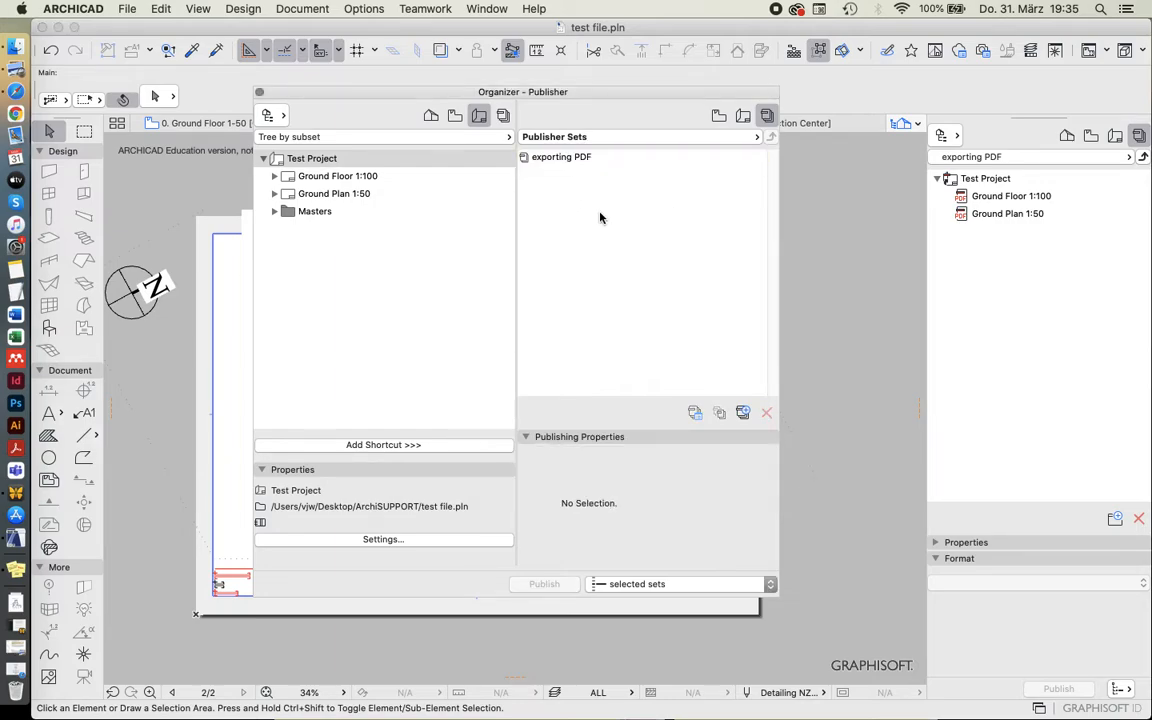
double_click(570, 159)
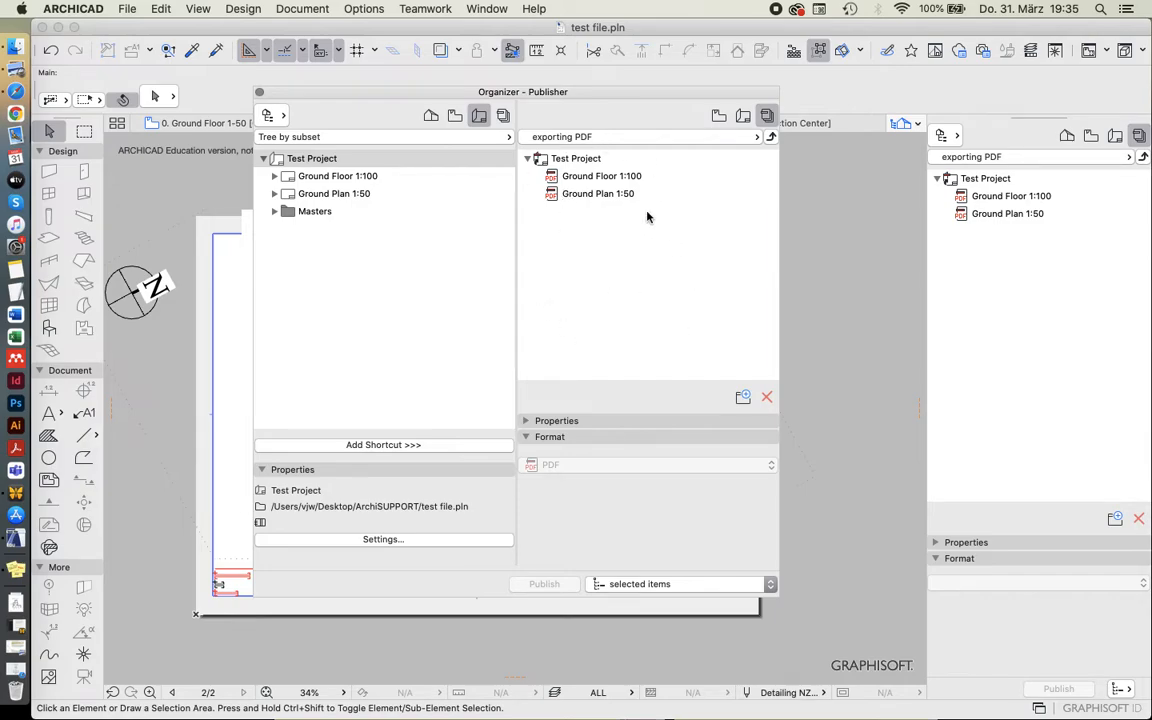
click(592, 177)
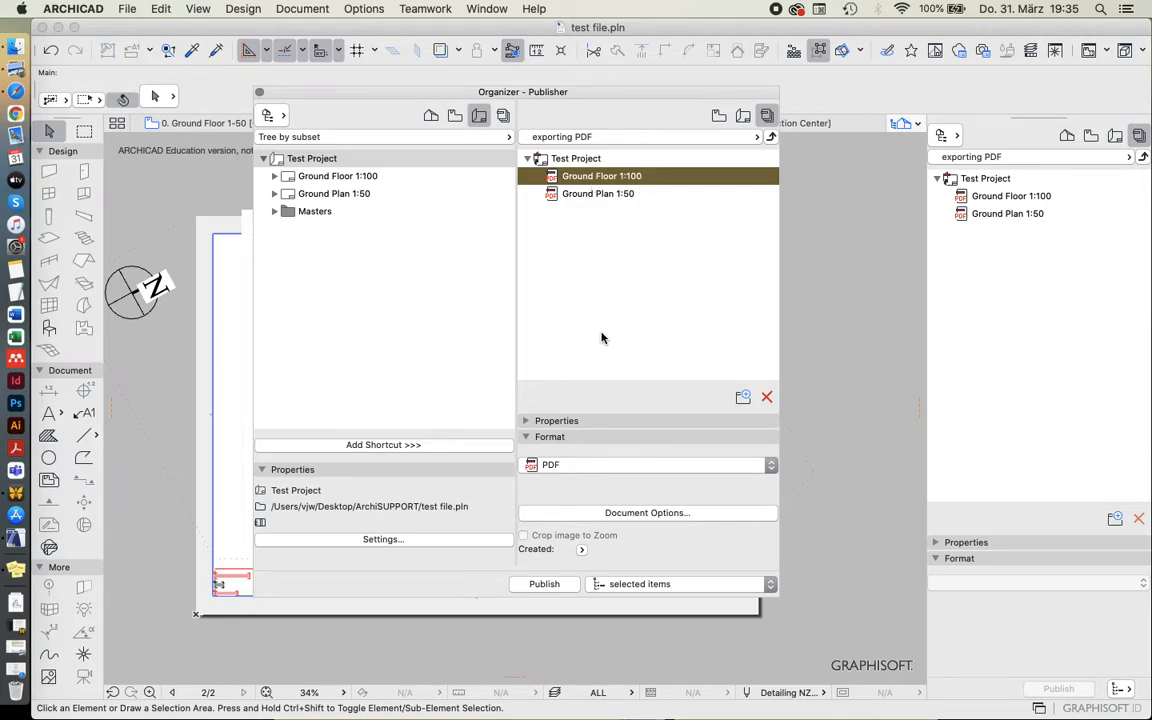
click(528, 420)
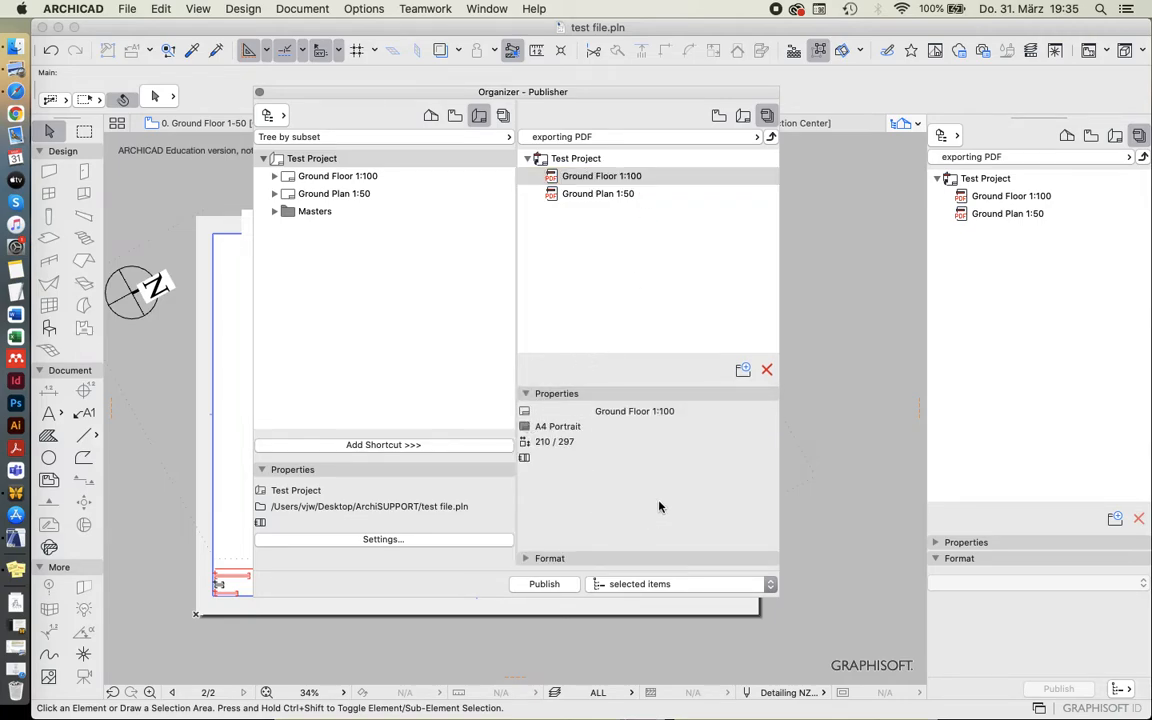
click(537, 393)
click(537, 559)
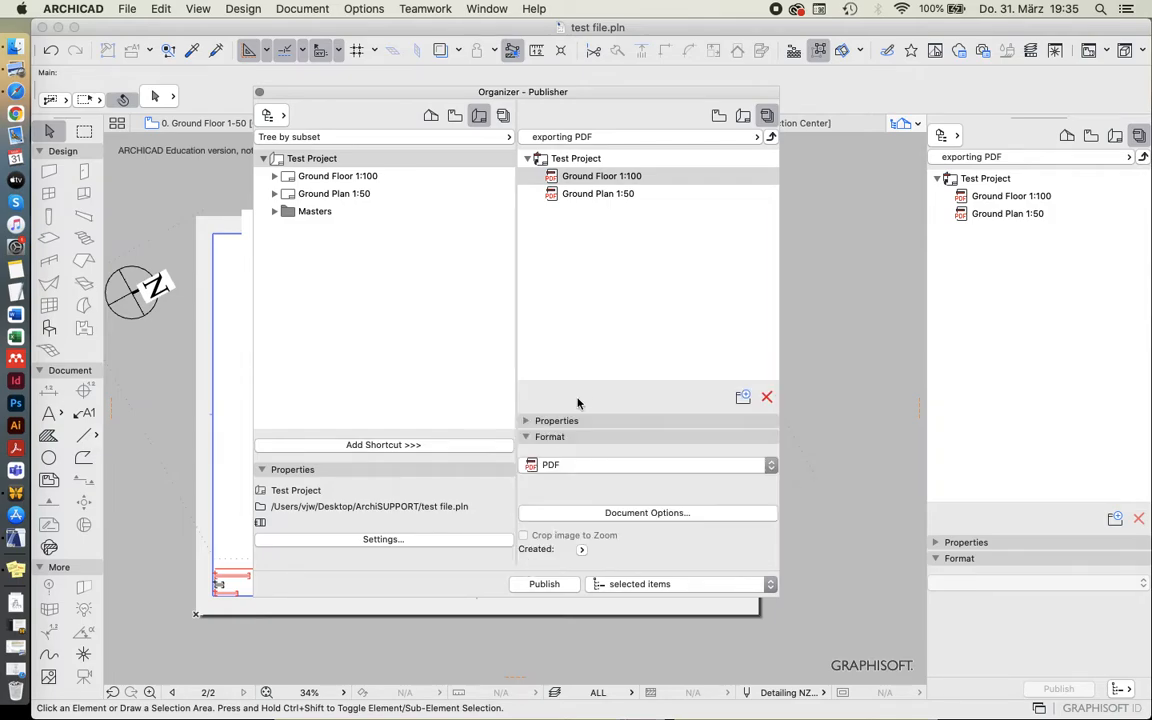
click(575, 467)
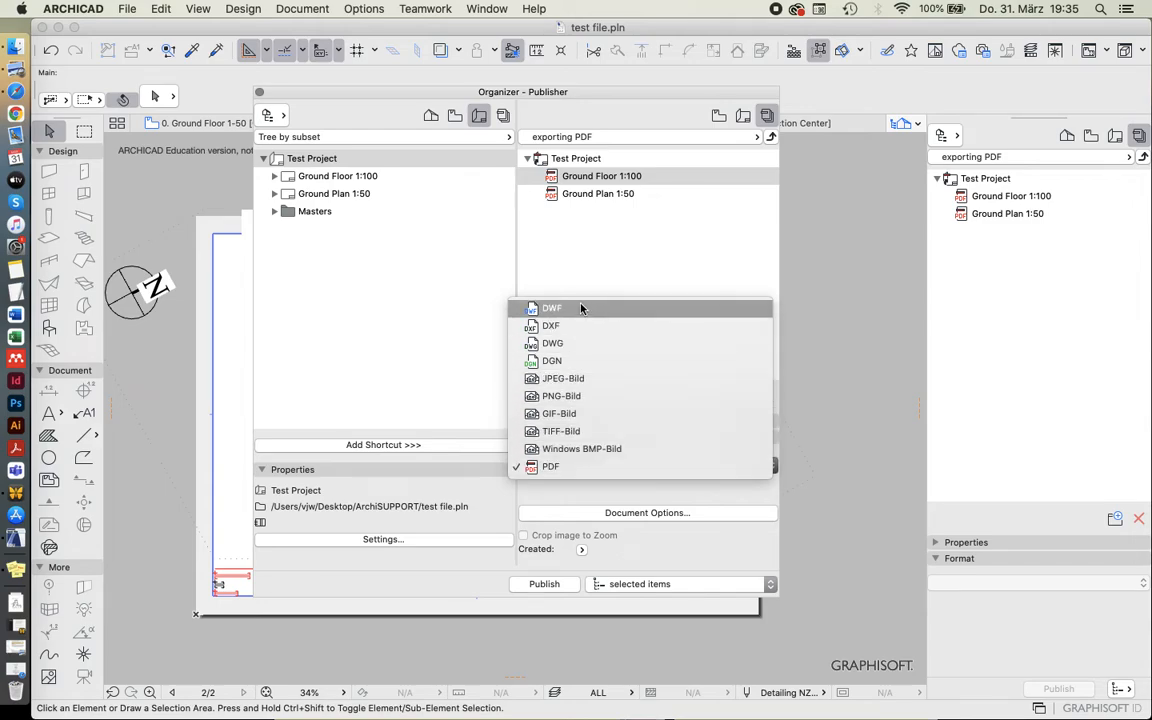
click(562, 469)
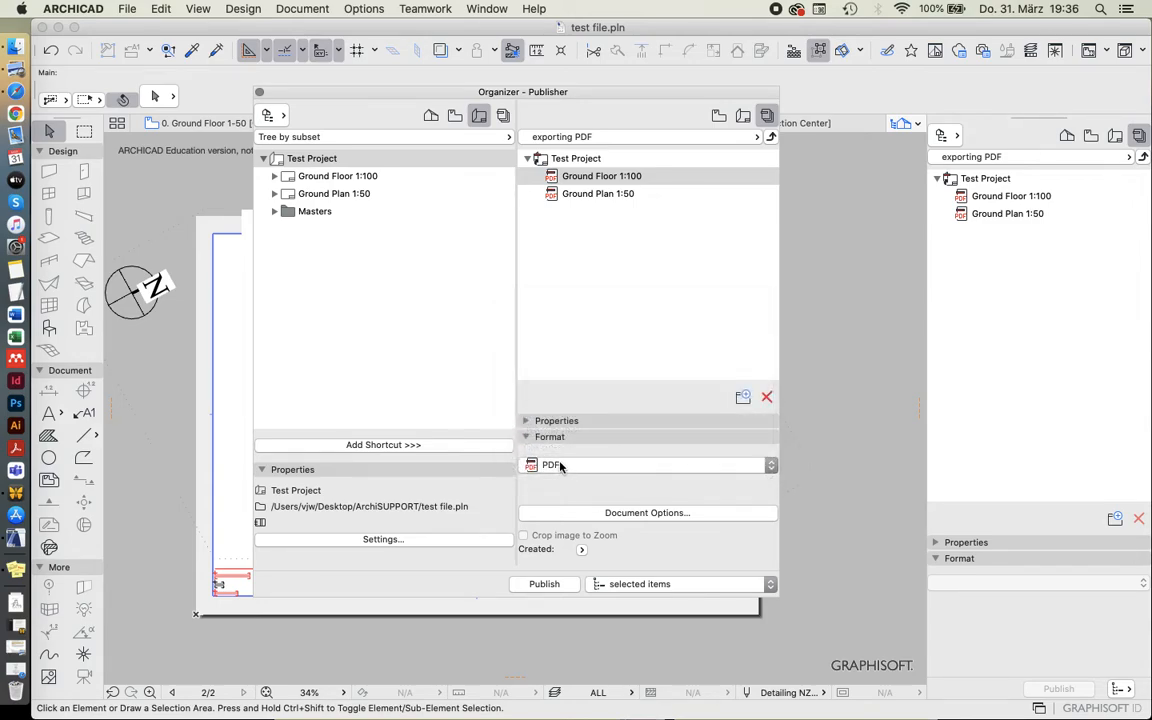
Review the PDF document options of the Ground Floor 1:100 item, including the colour mode, without changing them.
click(605, 514)
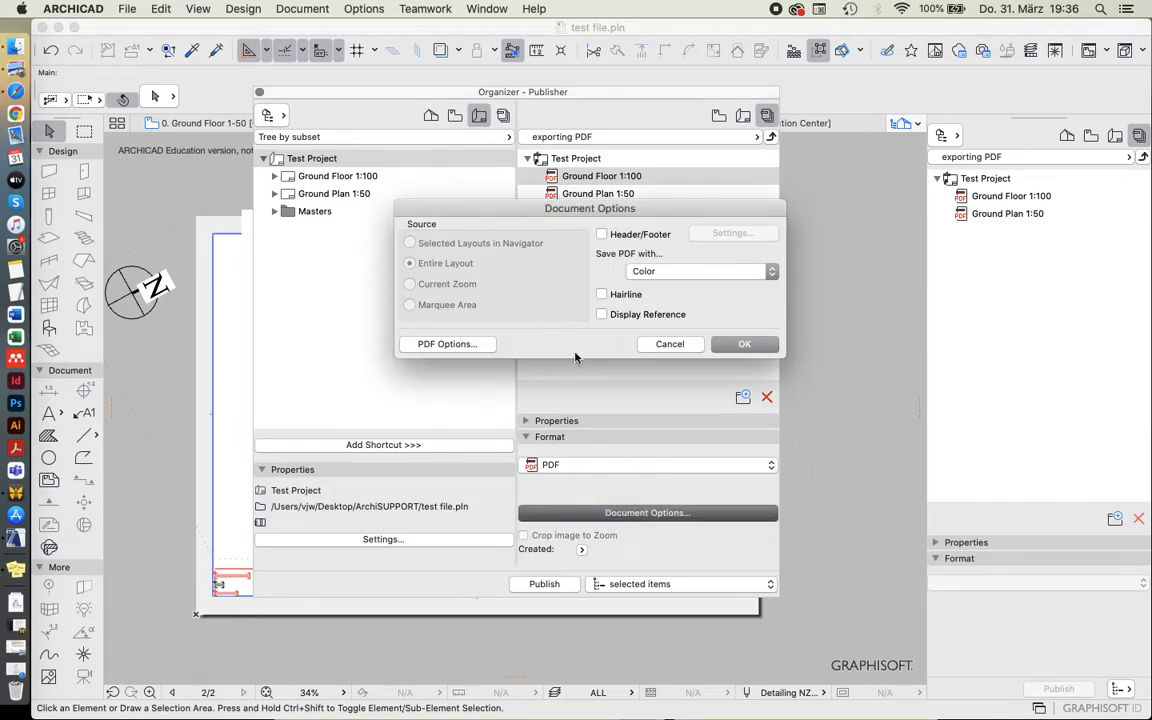
click(660, 271)
click(657, 274)
click(653, 344)
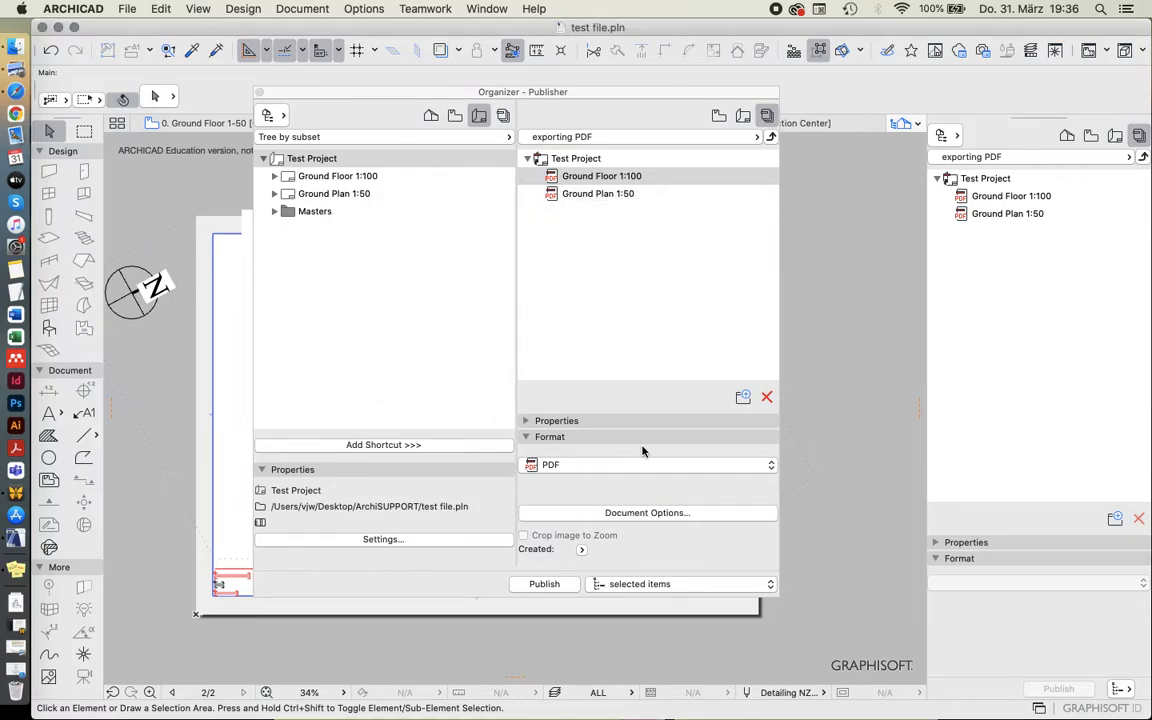
Examine the available publishing scopes and the created or modified date display for the Ground Floor 1:100 item.
click(641, 586)
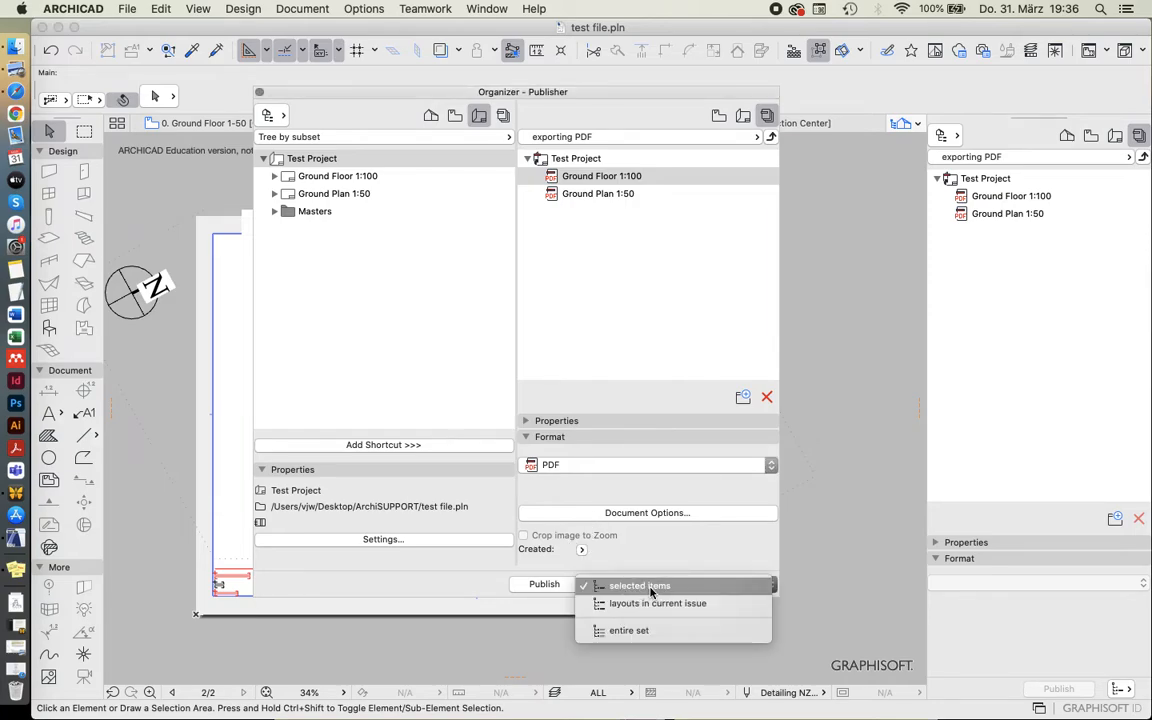
click(645, 543)
click(583, 551)
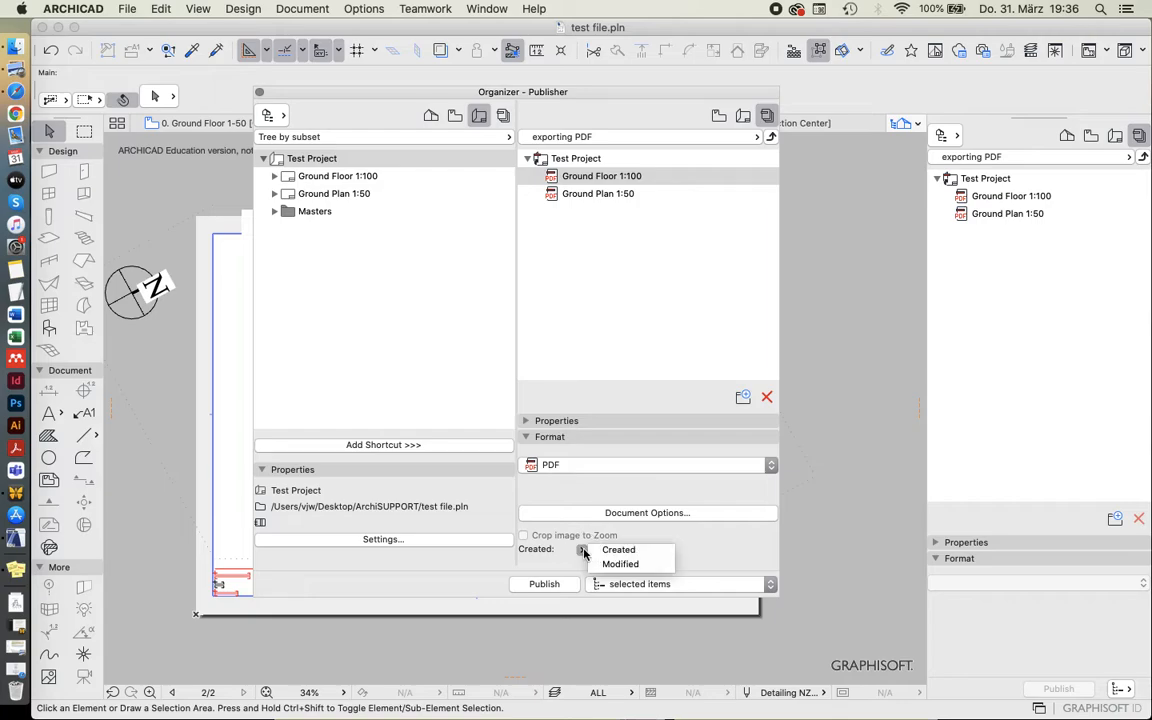
click(583, 551)
click(605, 178)
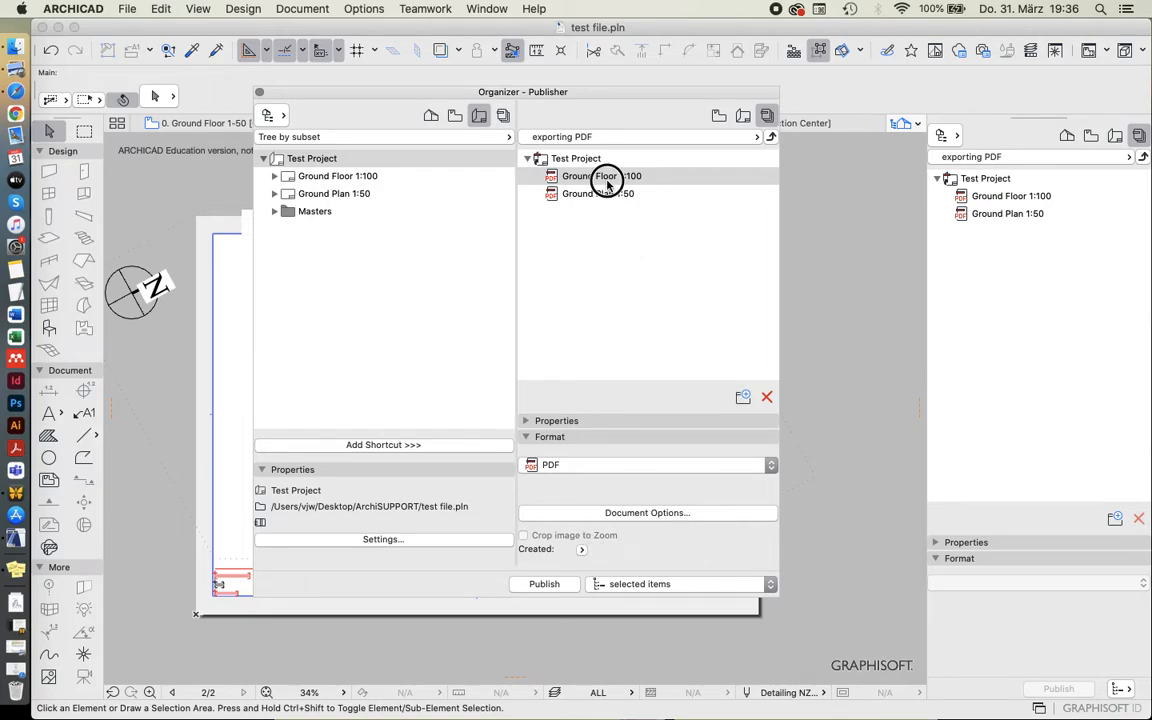
click(627, 586)
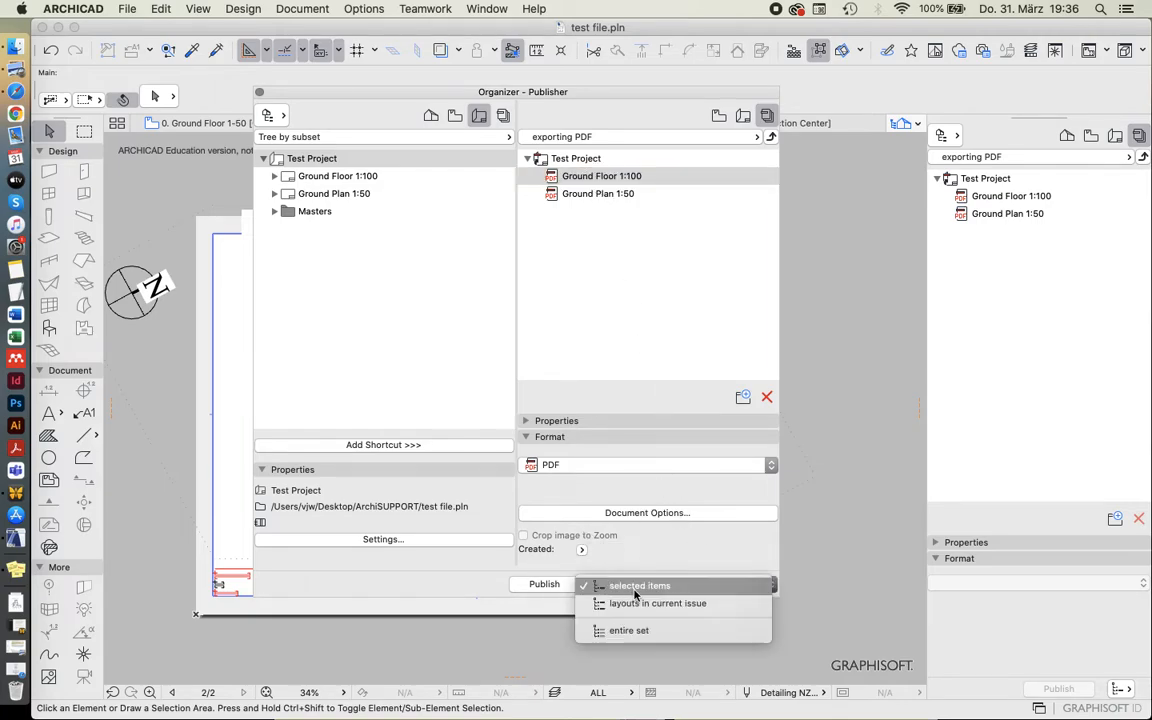
click(627, 556)
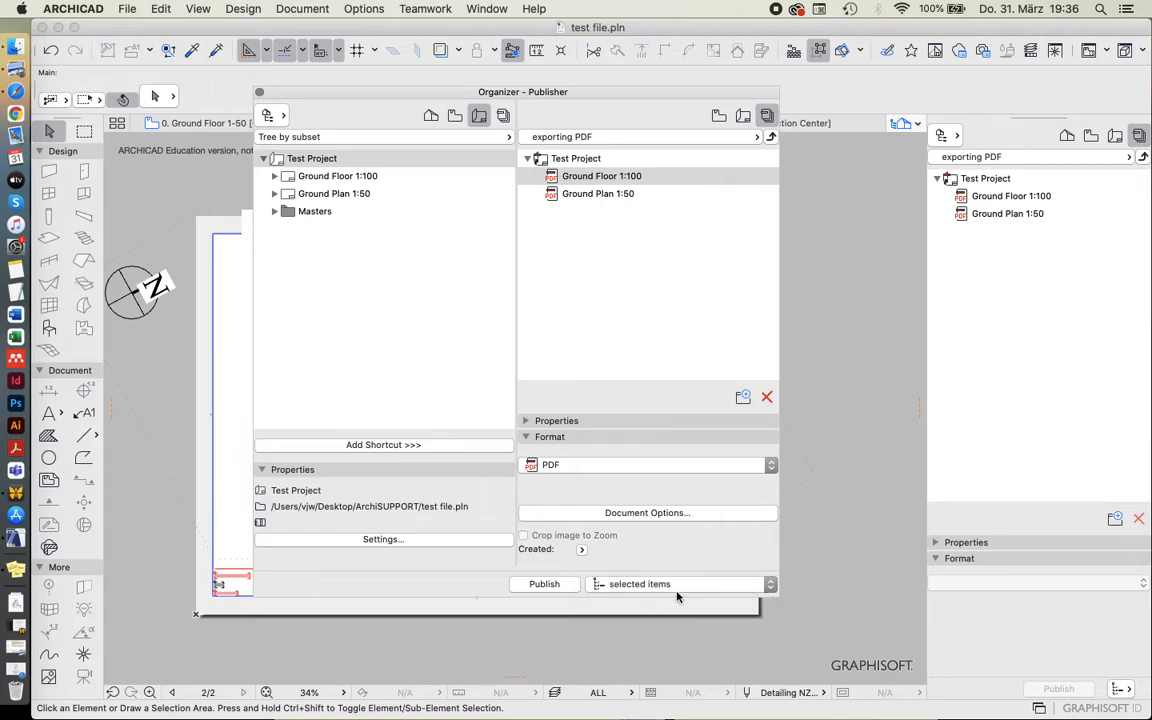
Try the publishing scopes layouts in current issue and entire set for the exporting PDF set.
click(728, 584)
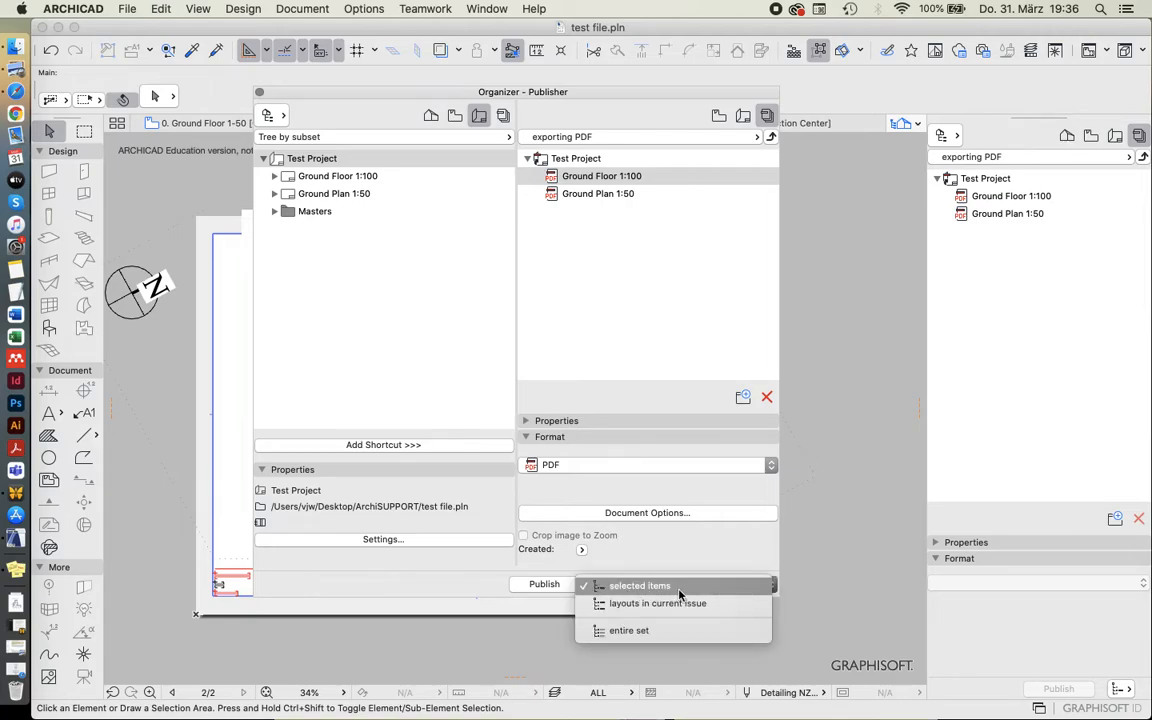
click(621, 604)
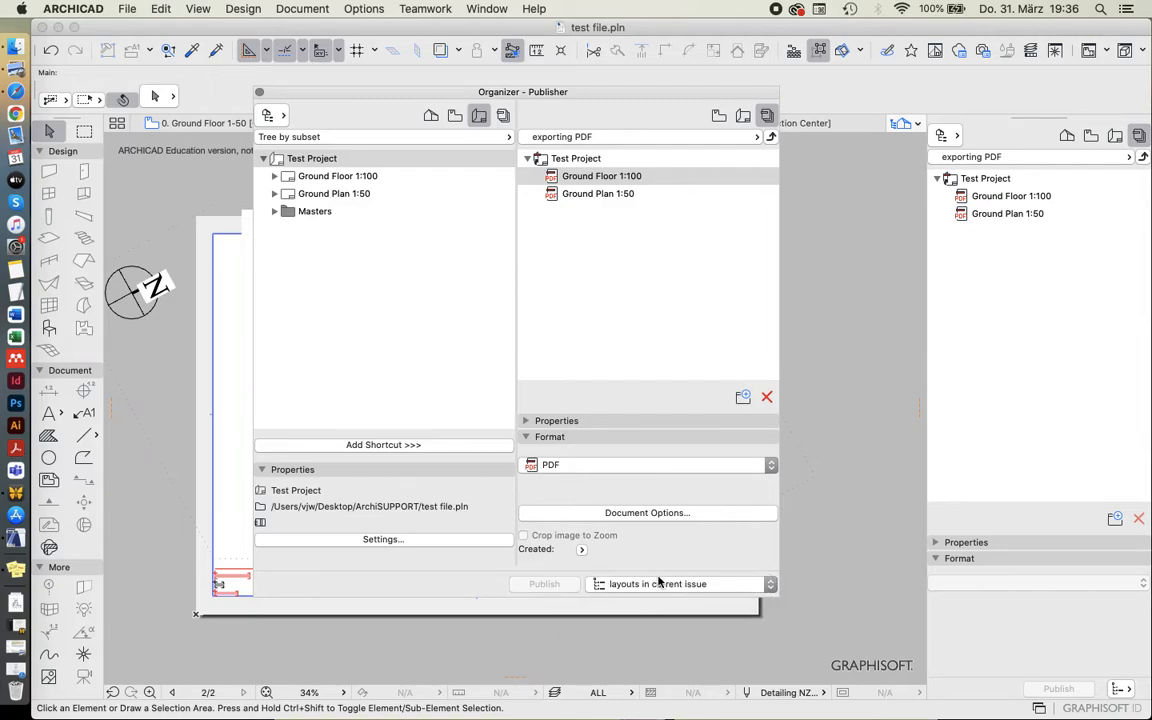
click(606, 178)
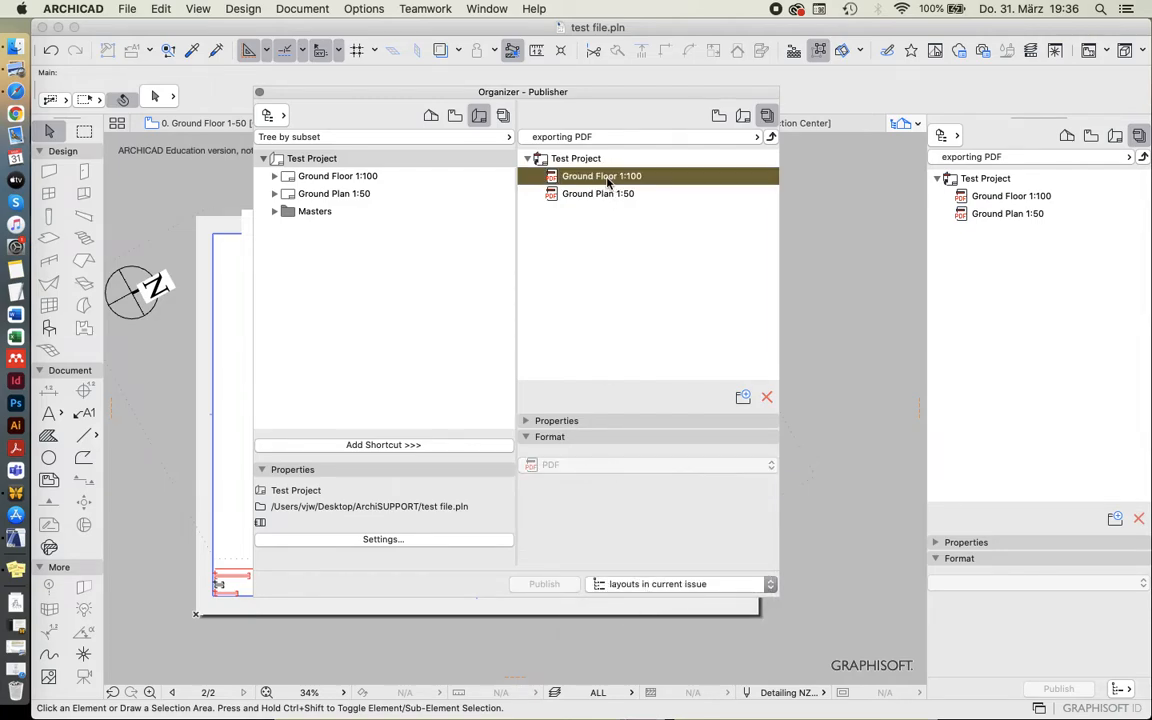
click(673, 588)
click(643, 613)
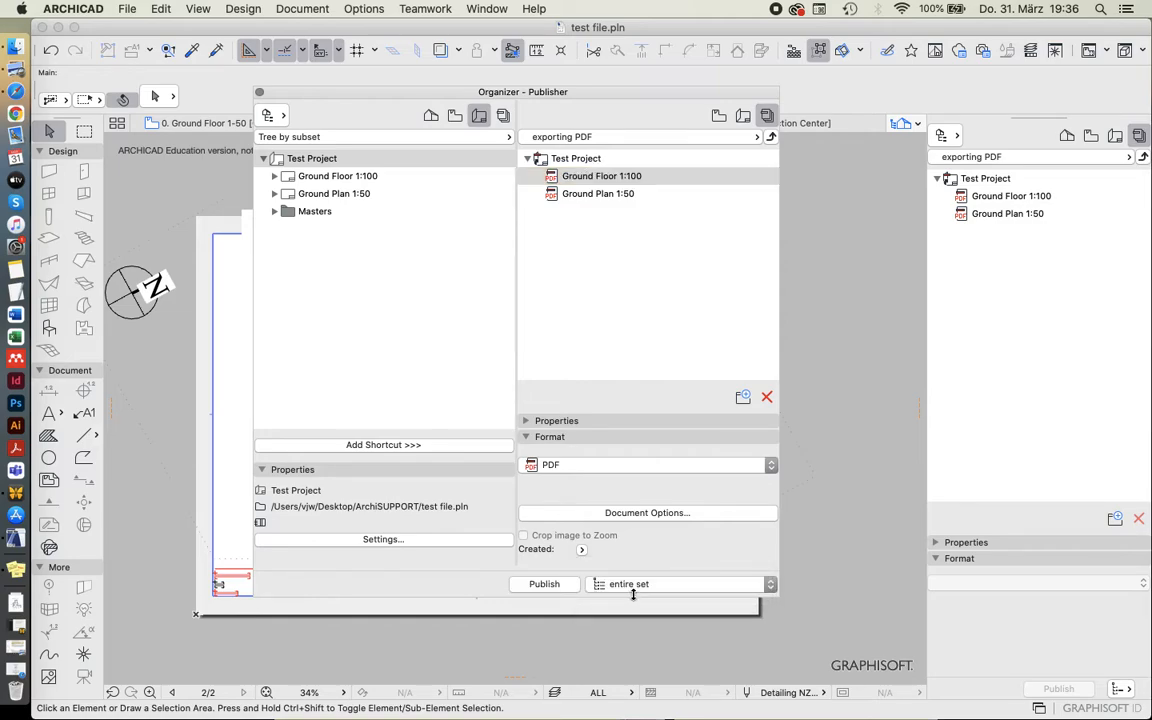
Publish only the Ground Floor 1:100 item as a PDF, using the selected items scope, and close the publishing report.
click(640, 182)
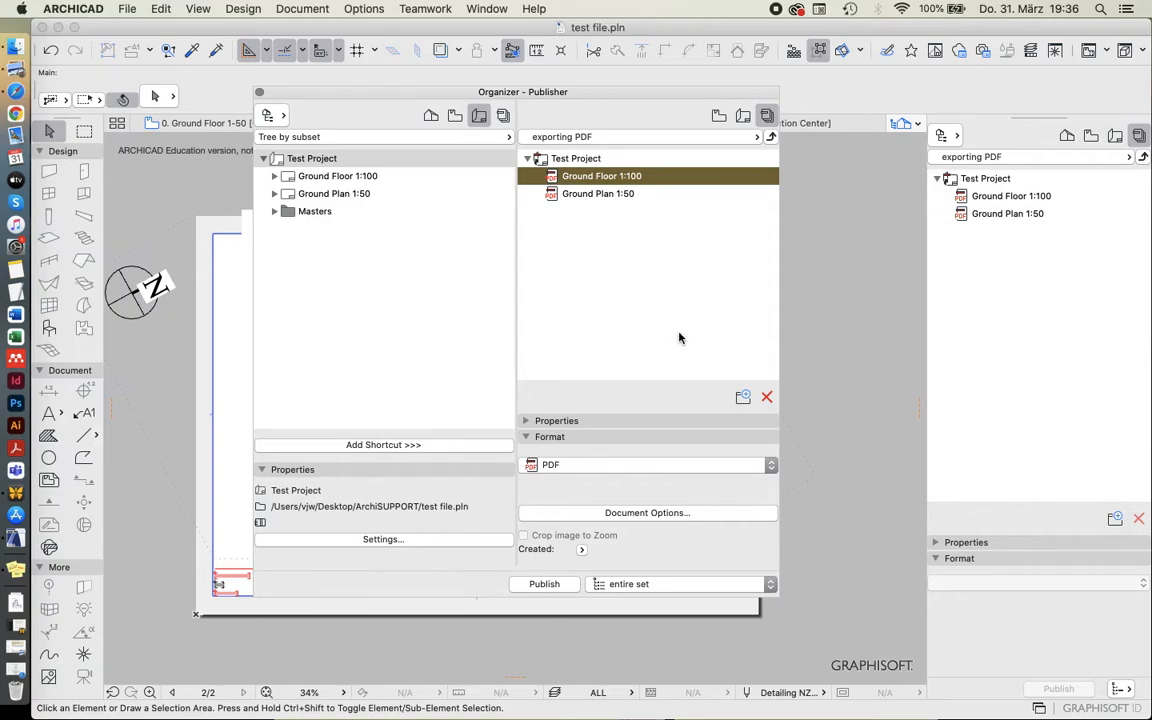
click(640, 584)
click(643, 542)
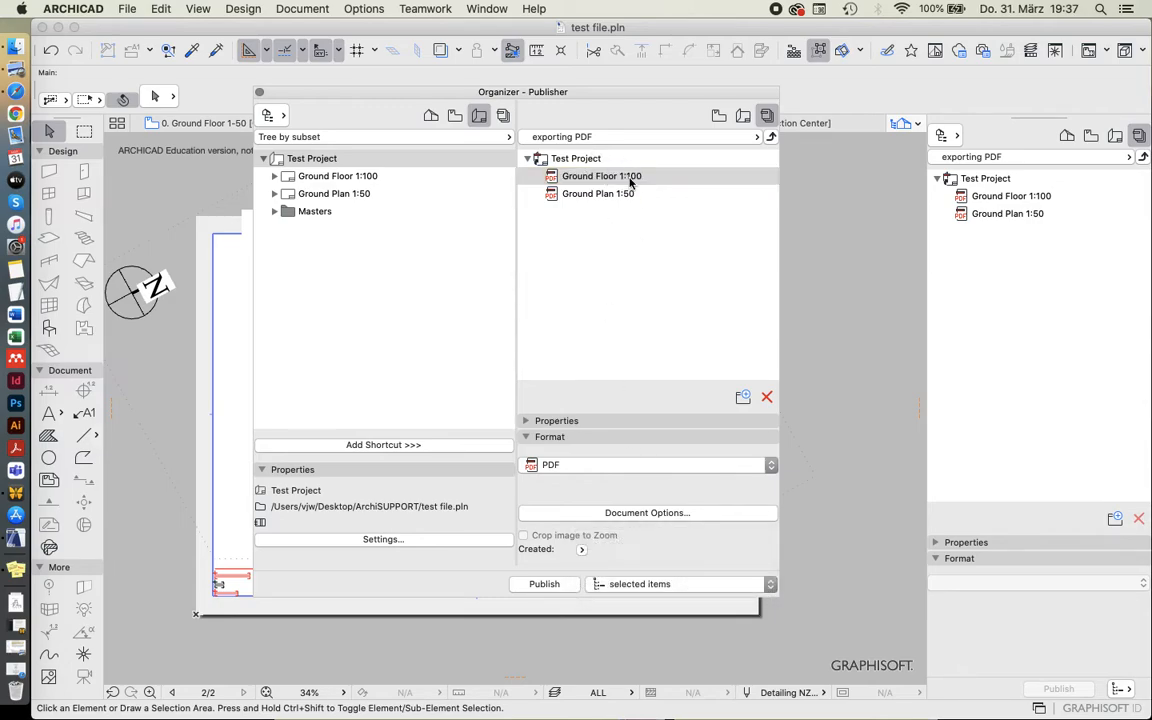
click(552, 584)
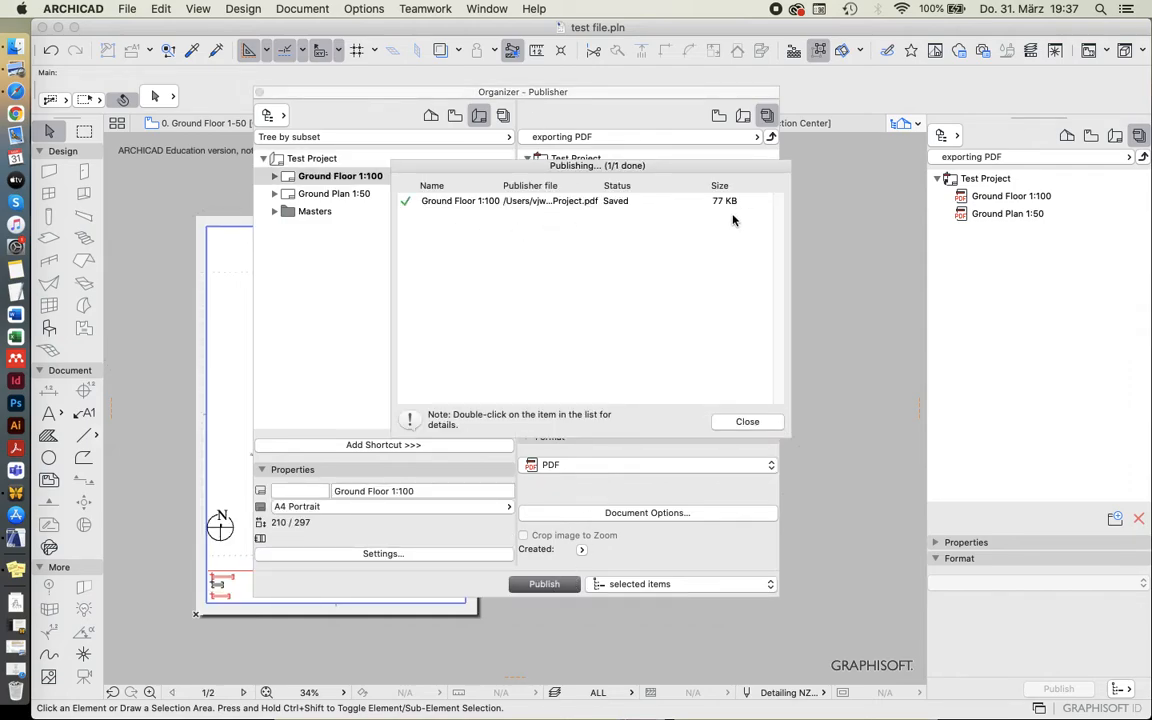
click(746, 422)
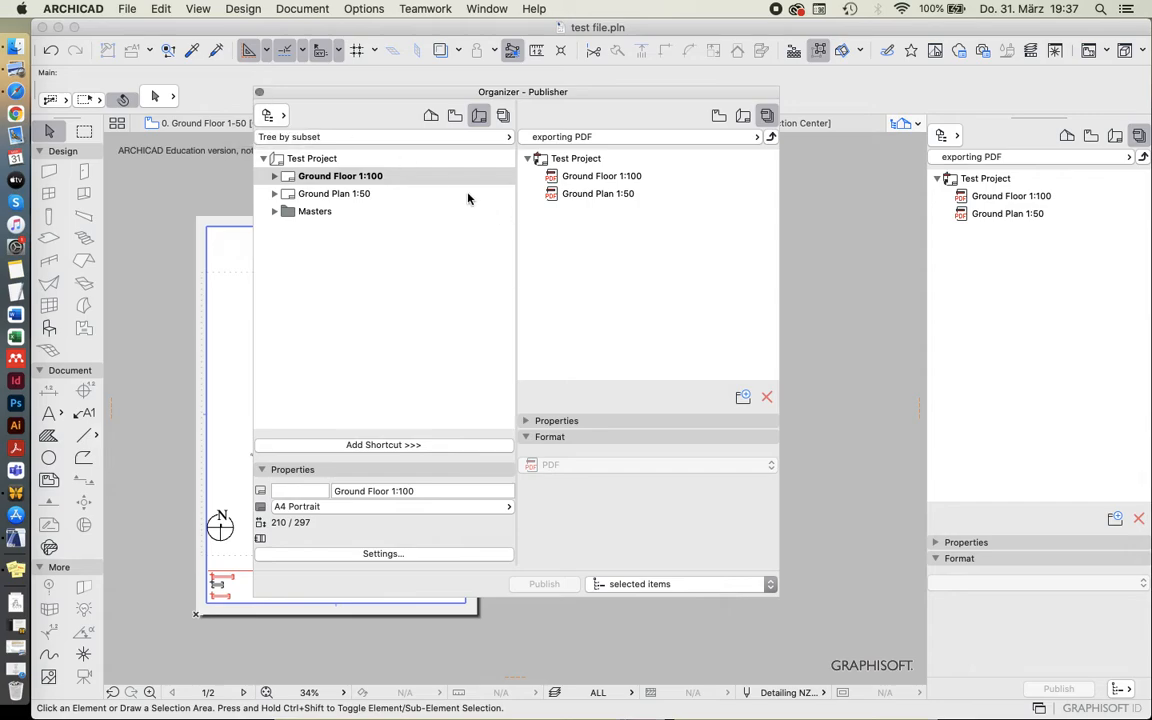
Show the project map beside the layout book in the Organizer and move its window to uncover the layout drawing.
click(431, 115)
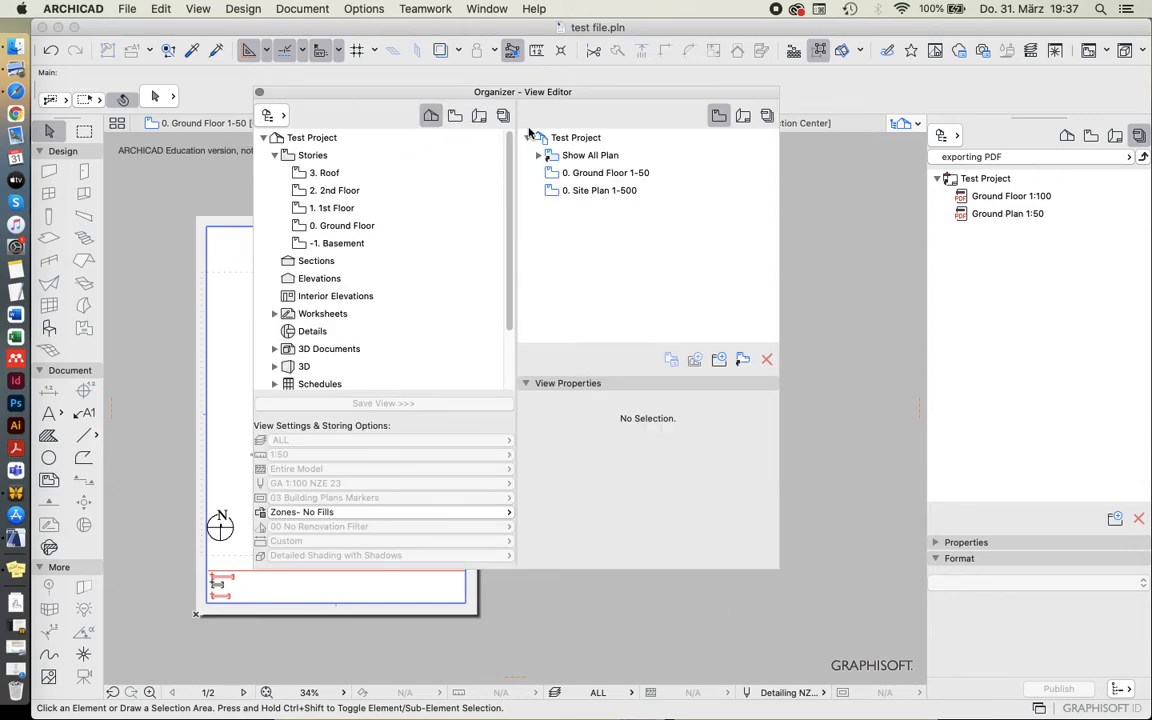
click(741, 116)
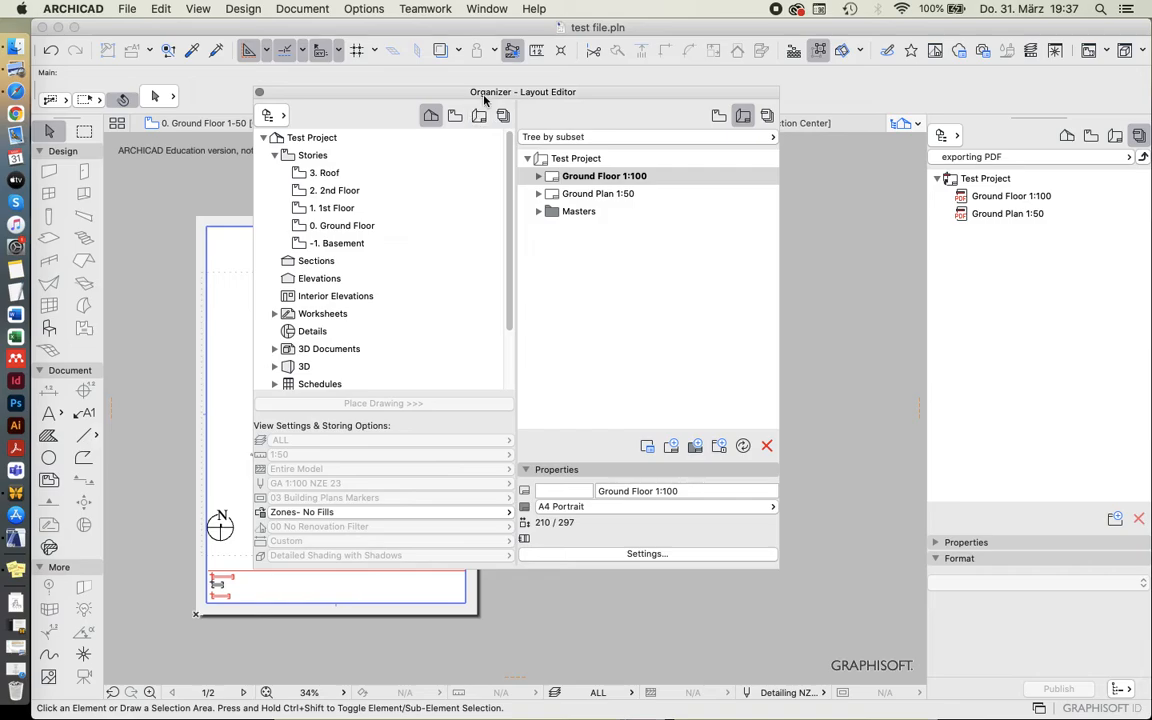
drag(490, 92, 607, 160)
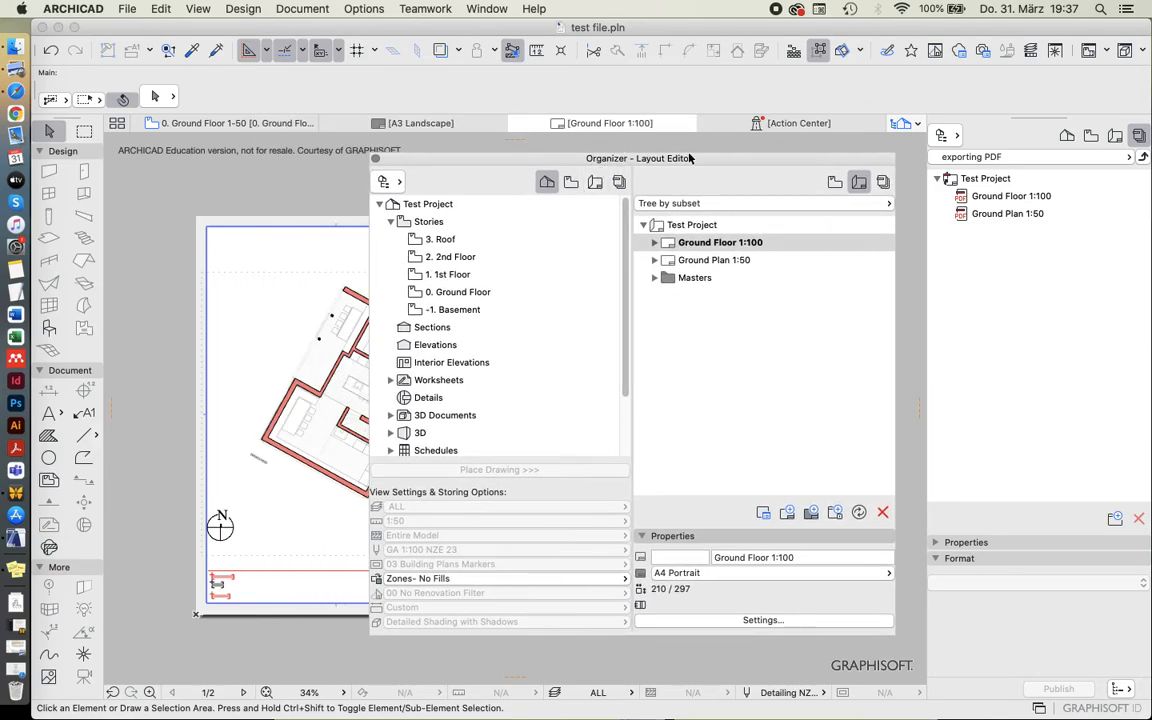
mouse_move(695, 160)
mouse_down()
mouse_move(698, 148)
mouse_move(704, 160)
mouse_up()
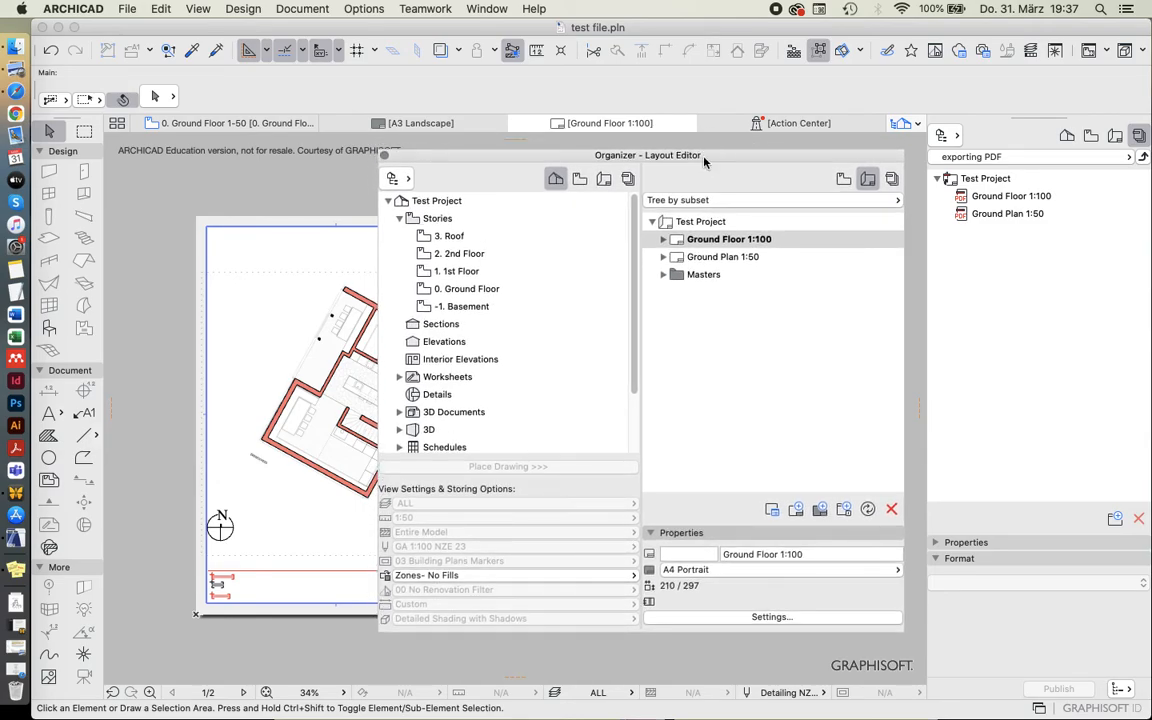